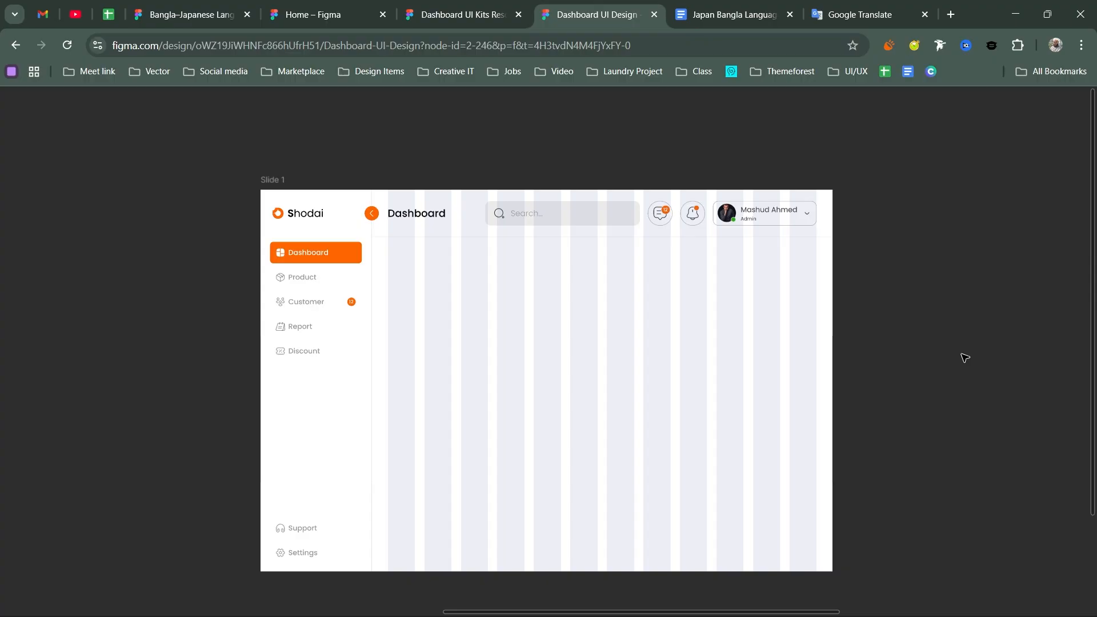
Step: Examine the scanned dashboard wireframe and compare its card layout with the Slide 1 frame
{"action": "left_click_drag", "start_coordinate": [937, 337], "coordinate": [631, 362]}
{"action": "left_click_drag", "start_coordinate": [759, 354], "coordinate": [386, 348]}
{"action": "left_click_drag", "start_coordinate": [777, 325], "coordinate": [576, 318]}
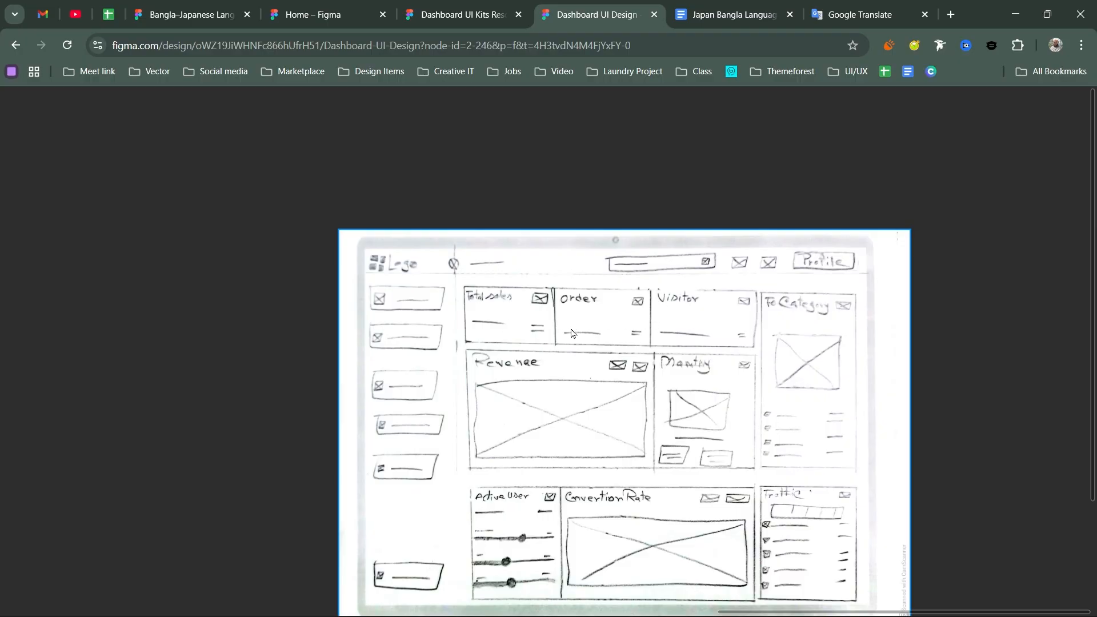
{"action": "left_click_drag", "start_coordinate": [573, 337], "coordinate": [601, 342]}
{"action": "left_click_drag", "start_coordinate": [314, 375], "coordinate": [514, 374]}
{"action": "mouse_move", "coordinate": [414, 365]}
{"action": "left_mouse_down"}
{"action": "mouse_move", "coordinate": [694, 363]}
{"action": "mouse_move", "coordinate": [837, 337]}
{"action": "left_mouse_up"}
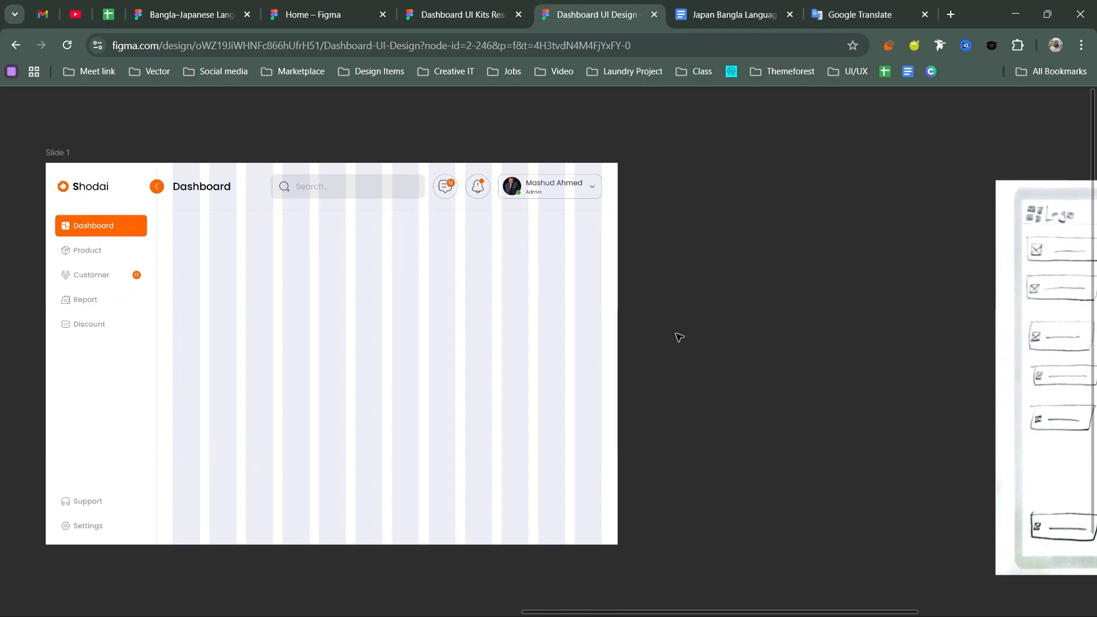
{"action": "left_click_drag", "start_coordinate": [678, 338], "coordinate": [701, 384]}
{"action": "left_click_drag", "start_coordinate": [685, 335], "coordinate": [511, 345]}
{"action": "left_click_drag", "start_coordinate": [668, 318], "coordinate": [485, 343]}
{"action": "left_click_drag", "start_coordinate": [672, 338], "coordinate": [529, 351]}
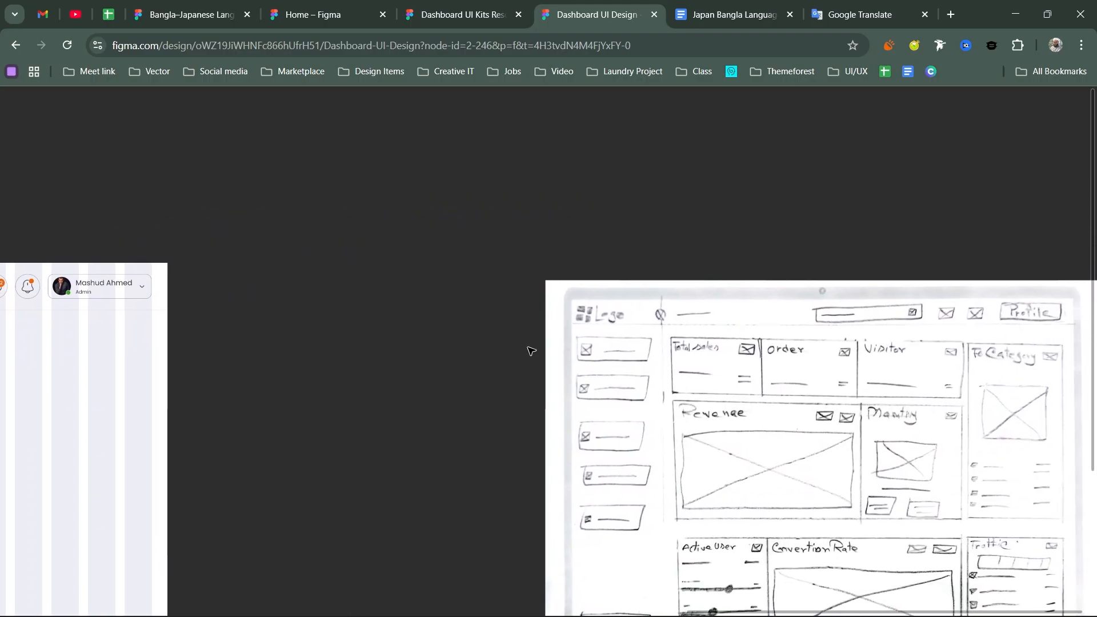
{"action": "left_click_drag", "start_coordinate": [643, 329], "coordinate": [618, 327]}
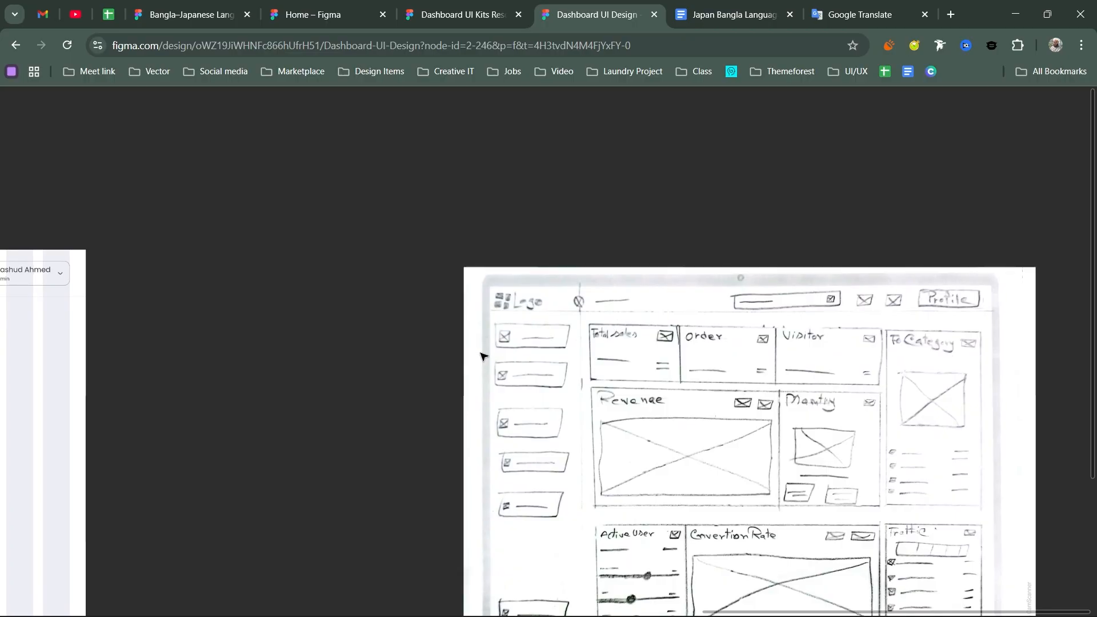
{"action": "scroll", "coordinate": [515, 343], "scroll_direction": "left", "scroll_amount": 10}
{"action": "scroll", "coordinate": [618, 327], "scroll_direction": "left", "scroll_amount": 10}
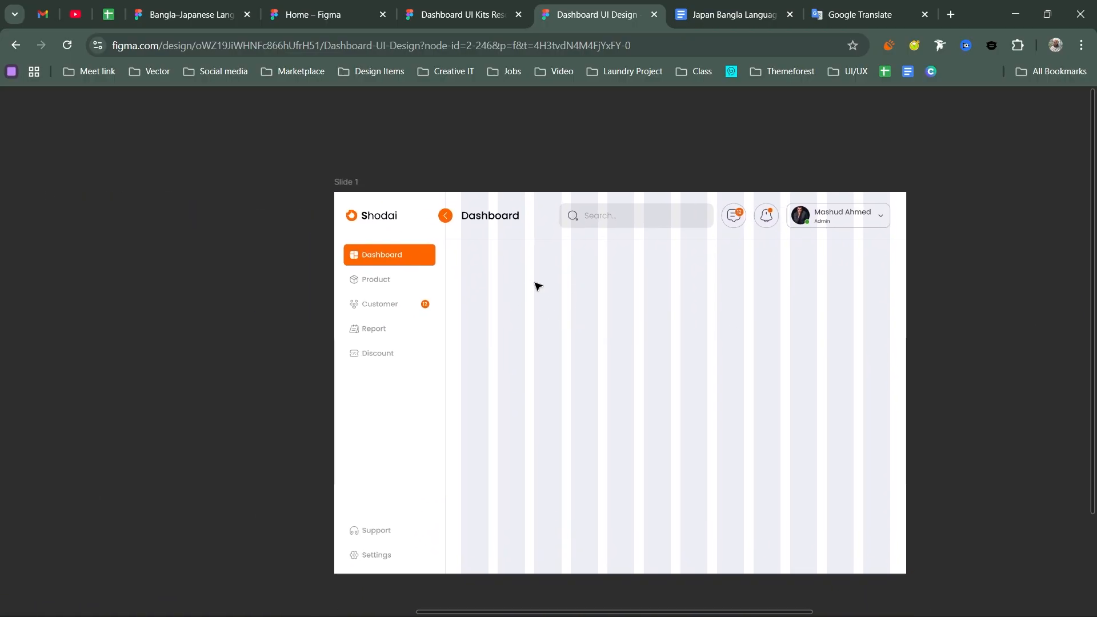
Step: Review the Style Guide frame, including its icon set, navigation components and sidebar variants
{"action": "left_click_drag", "start_coordinate": [501, 276], "coordinate": [846, 269]}
{"action": "left_click_drag", "start_coordinate": [848, 260], "coordinate": [879, 320]}
{"action": "left_click_drag", "start_coordinate": [847, 309], "coordinate": [703, 370]}
{"action": "scroll", "coordinate": [696, 370], "scroll_direction": "down", "scroll_amount": 5}
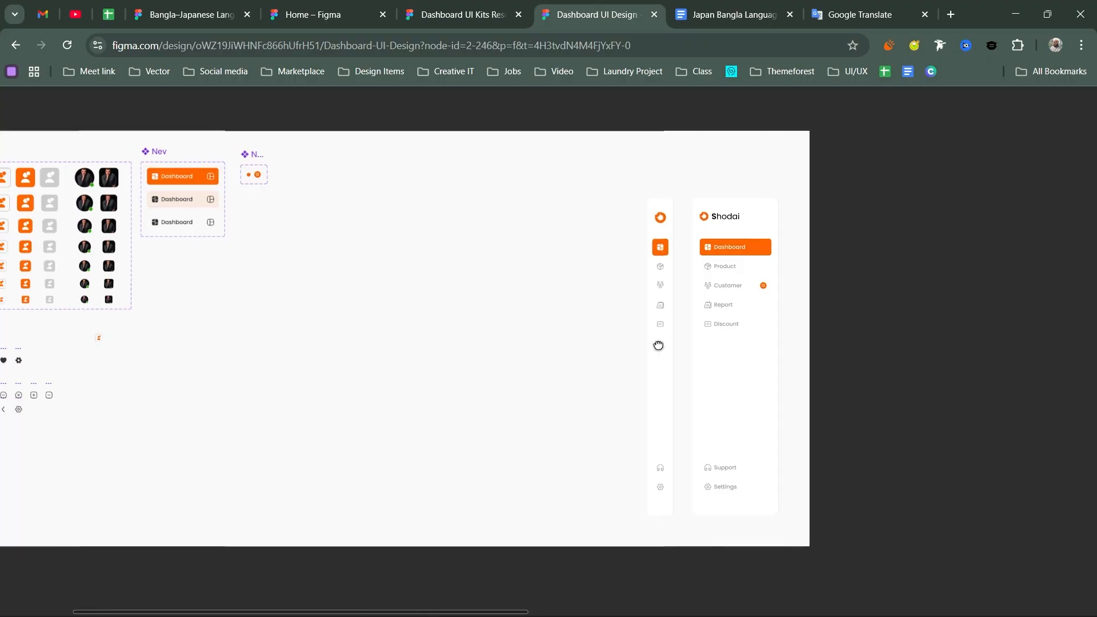
{"action": "scroll", "coordinate": [631, 358], "scroll_direction": "up", "scroll_amount": 3}
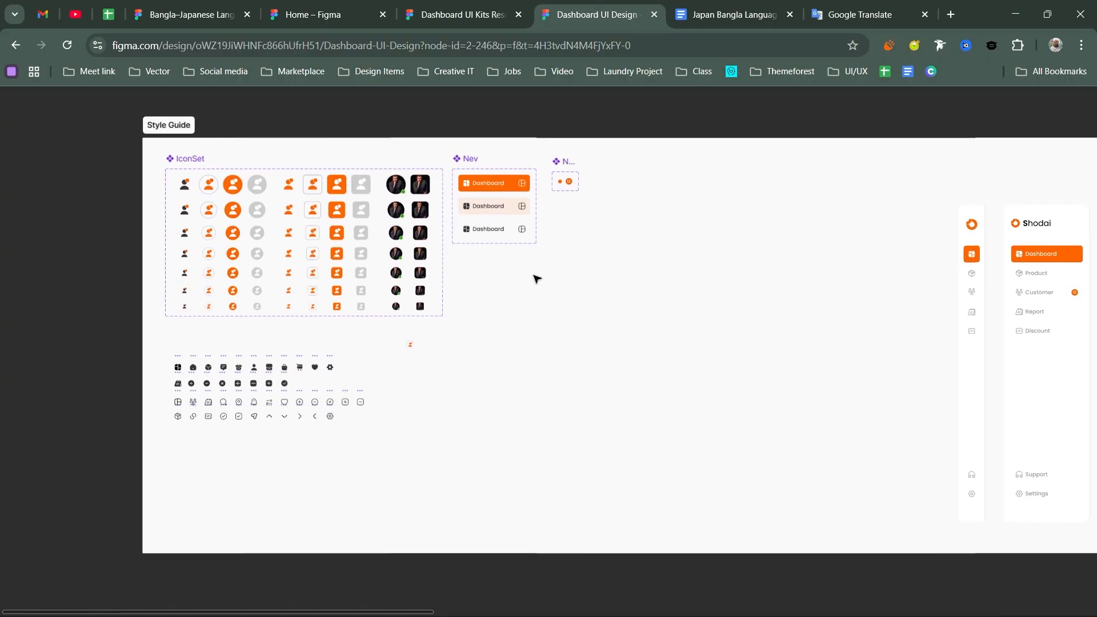
{"action": "scroll", "coordinate": [514, 328], "scroll_direction": "right", "scroll_amount": 5}
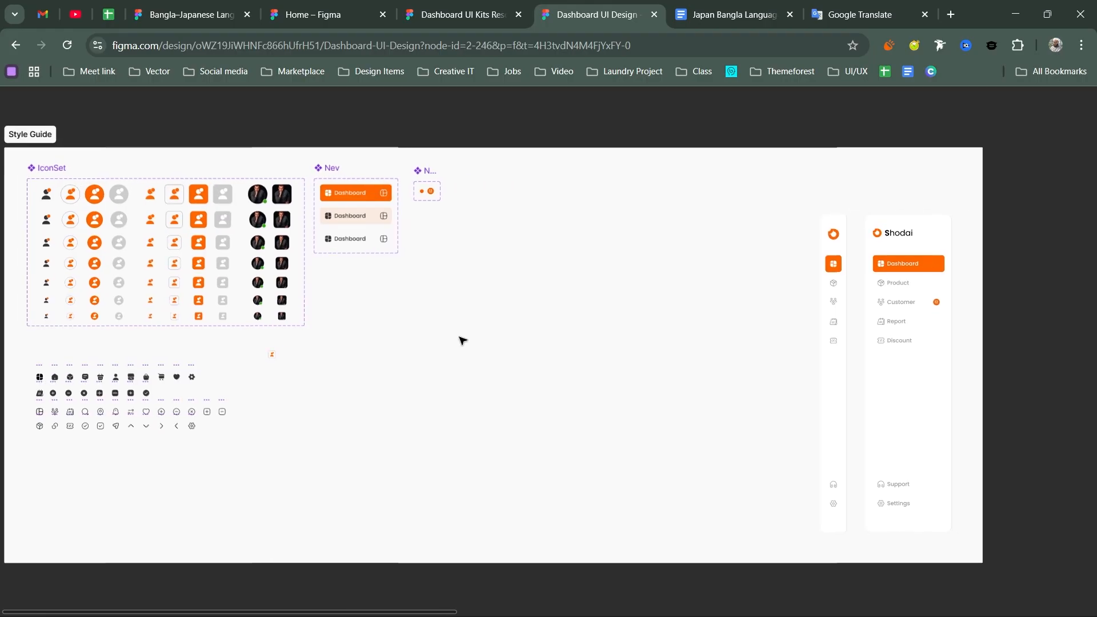
{"action": "scroll", "coordinate": [506, 296], "scroll_direction": "down", "scroll_amount": 3}
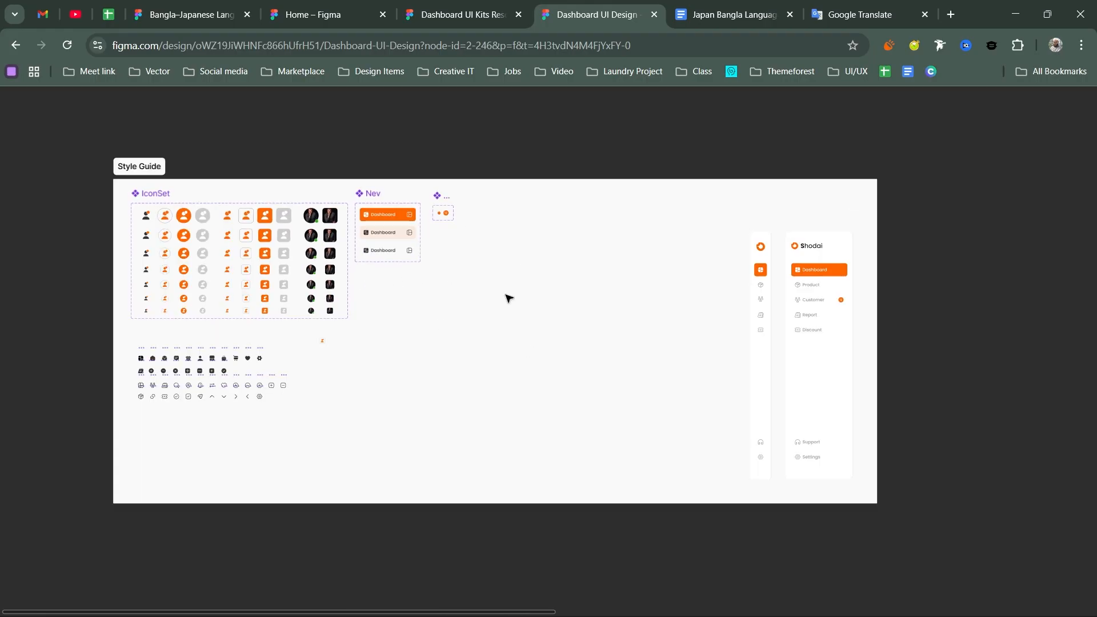
{"action": "key", "text": "ctrl+backslash"}
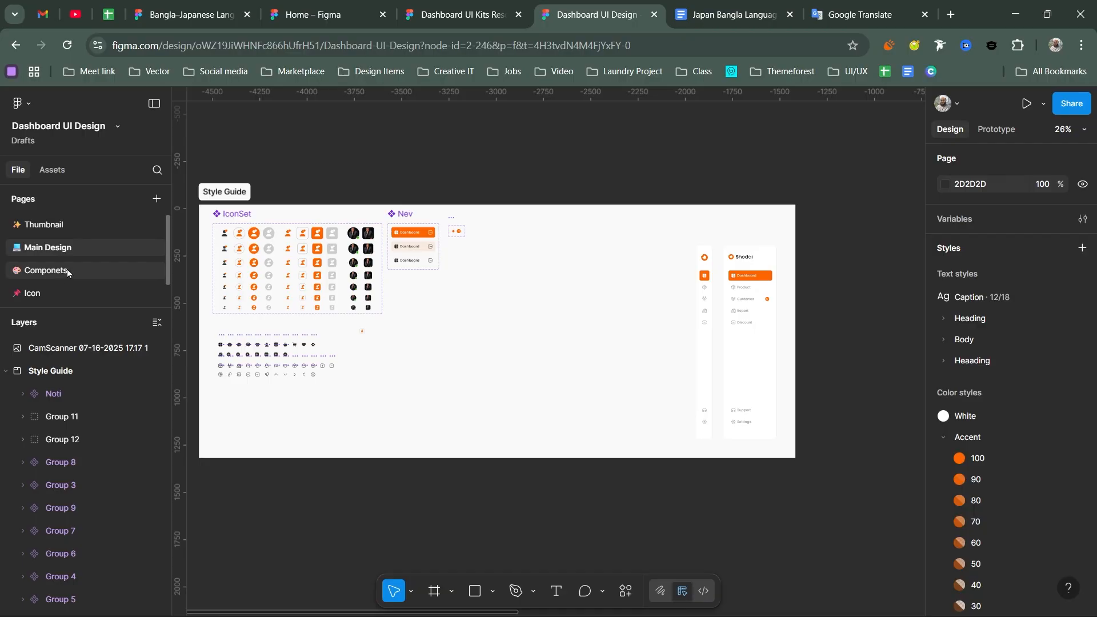
{"action": "key", "text": "ctrl+backslash"}
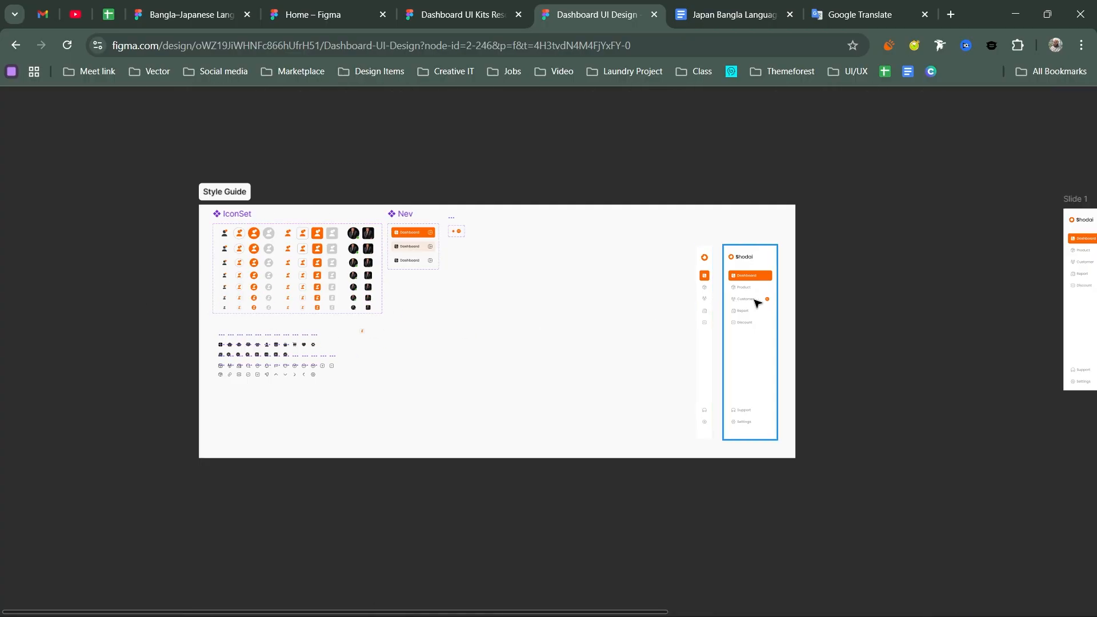
{"action": "scroll", "coordinate": [788, 292], "scroll_direction": "right", "scroll_amount": 3}
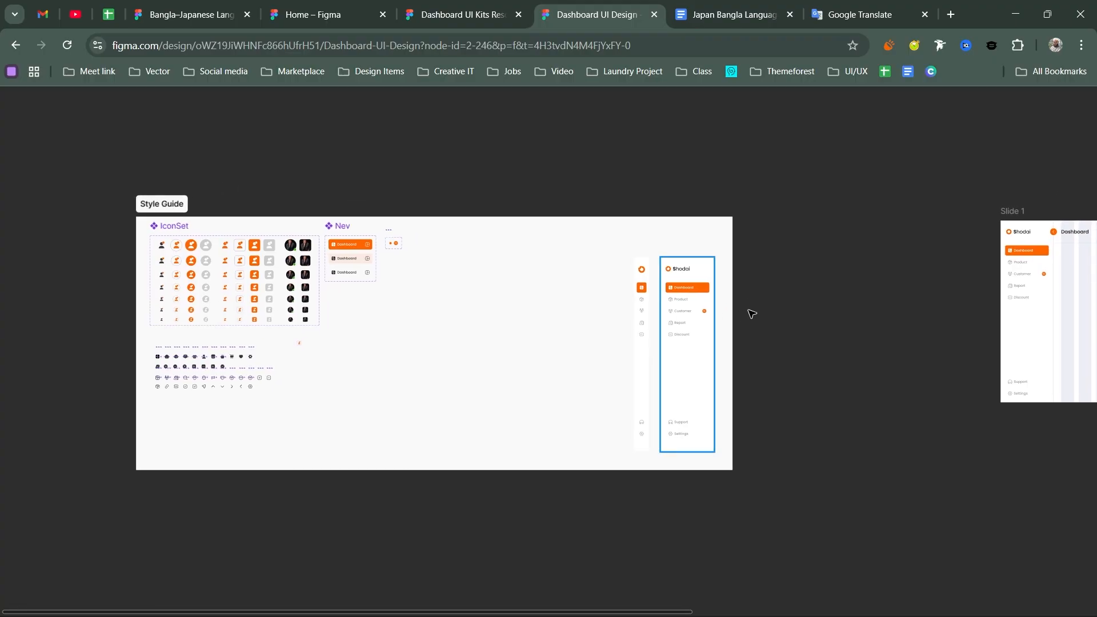
{"action": "scroll", "coordinate": [771, 308], "scroll_direction": "up", "scroll_amount": 2}
{"action": "left_click_drag", "start_coordinate": [790, 307], "coordinate": [637, 316]}
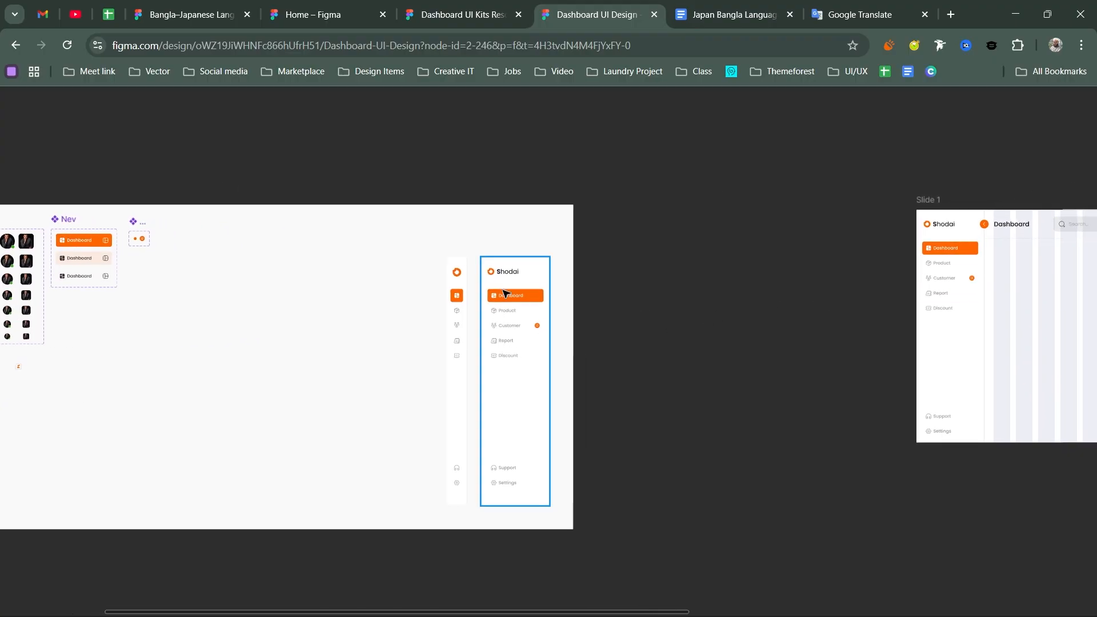
Step: Inspect the collapsed and expanded sidebar groups in the Style Guide, then return to the Slide 1 frame
{"action": "left_click", "coordinate": [459, 308]}
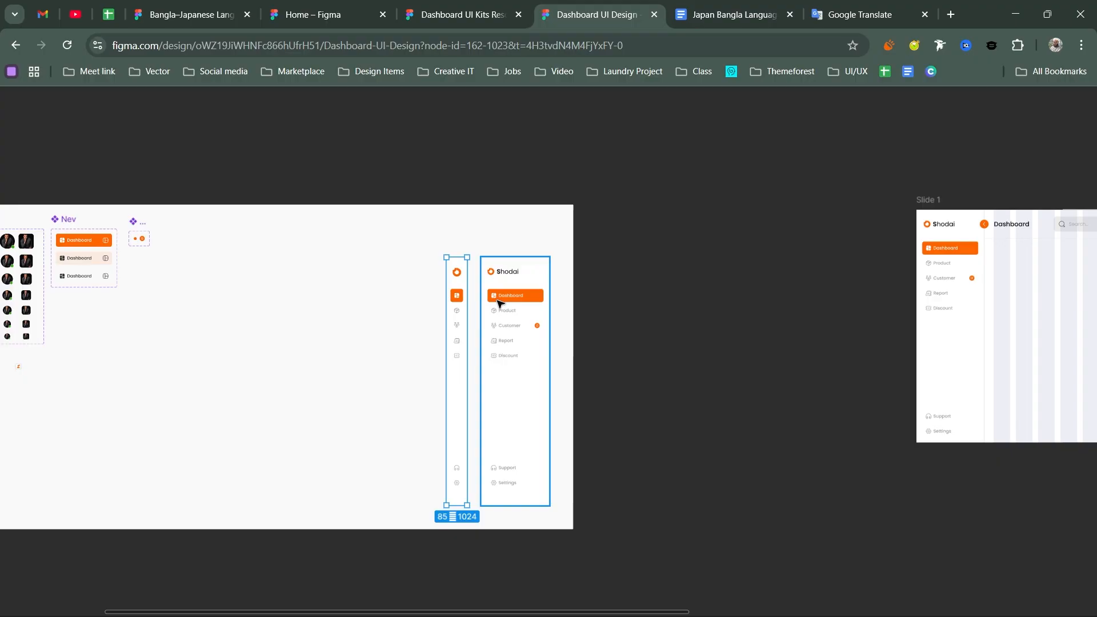
{"action": "left_click", "coordinate": [513, 305]}
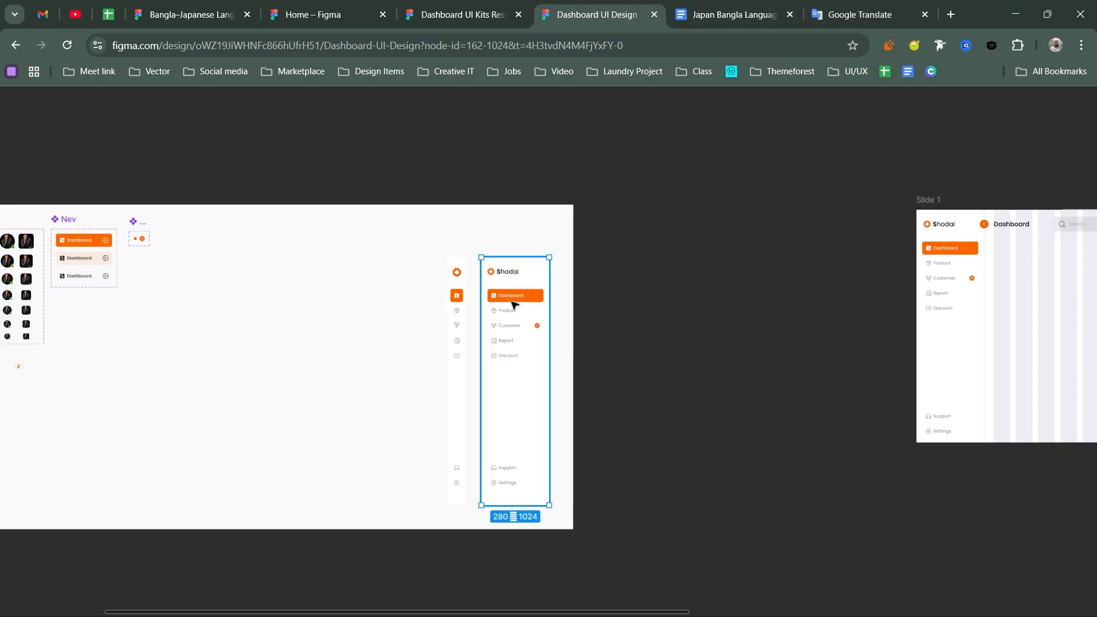
{"action": "left_click", "coordinate": [523, 294]}
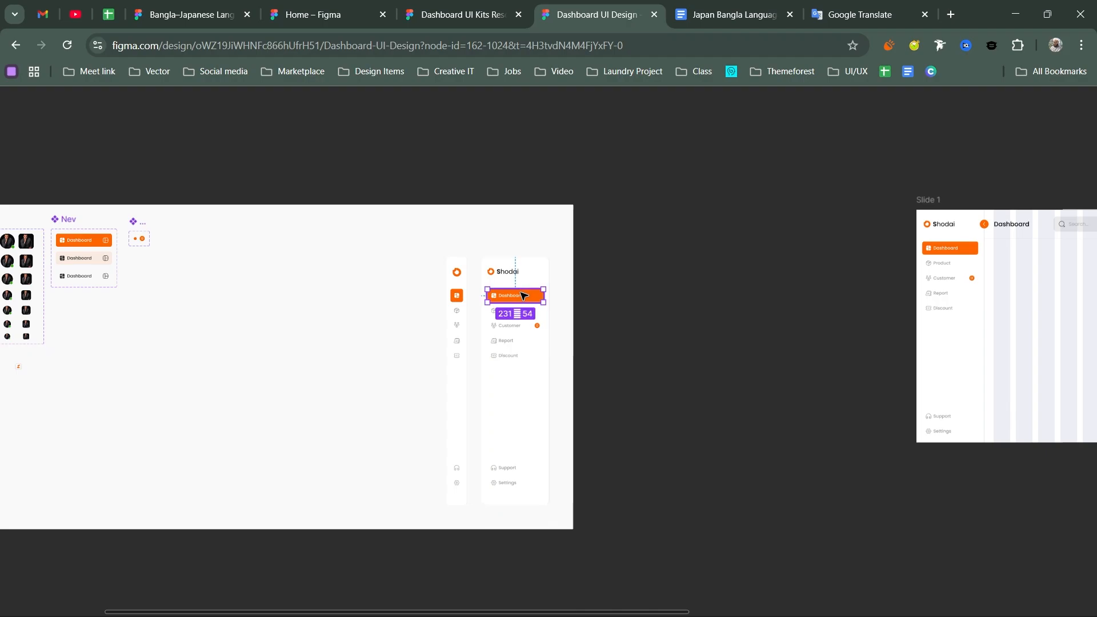
{"action": "left_click", "coordinate": [595, 296]}
{"action": "left_click", "coordinate": [505, 286]}
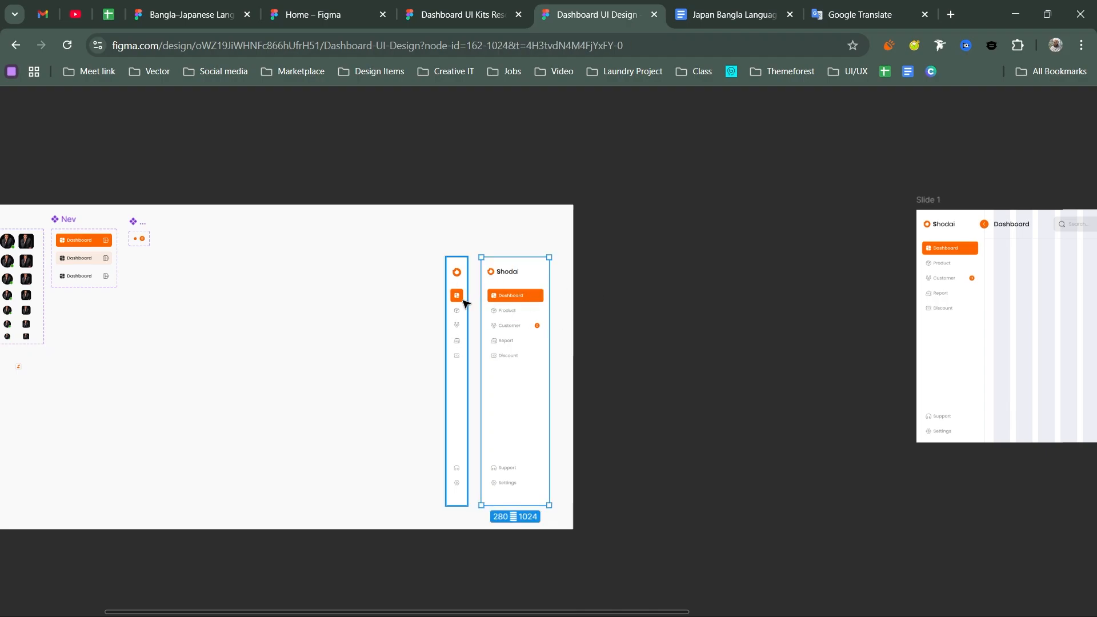
{"action": "left_click", "coordinate": [464, 298]}
{"action": "scroll", "coordinate": [575, 299], "scroll_direction": "left", "scroll_amount": 3}
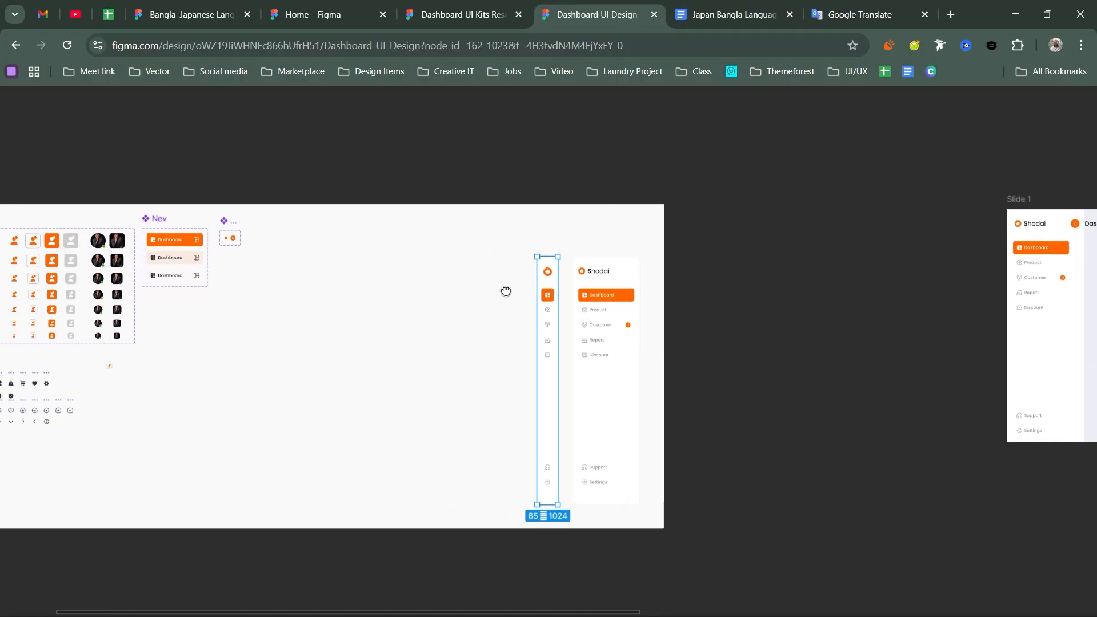
{"action": "scroll", "coordinate": [576, 260], "scroll_direction": "up", "scroll_amount": 3}
{"action": "scroll", "coordinate": [576, 260], "scroll_direction": "down", "scroll_amount": 3}
{"action": "scroll", "coordinate": [577, 259], "scroll_direction": "left", "scroll_amount": 1}
{"action": "scroll", "coordinate": [566, 277], "scroll_direction": "left", "scroll_amount": 2}
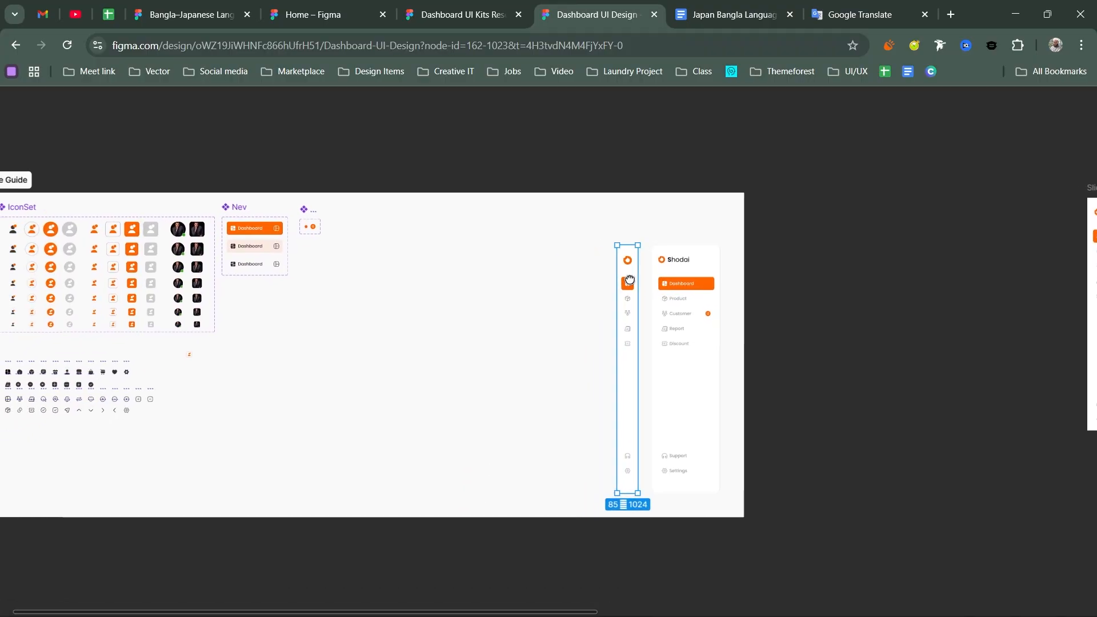
{"action": "scroll", "coordinate": [491, 270], "scroll_direction": "left", "scroll_amount": 6}
{"action": "scroll", "coordinate": [508, 281], "scroll_direction": "right", "scroll_amount": 20}
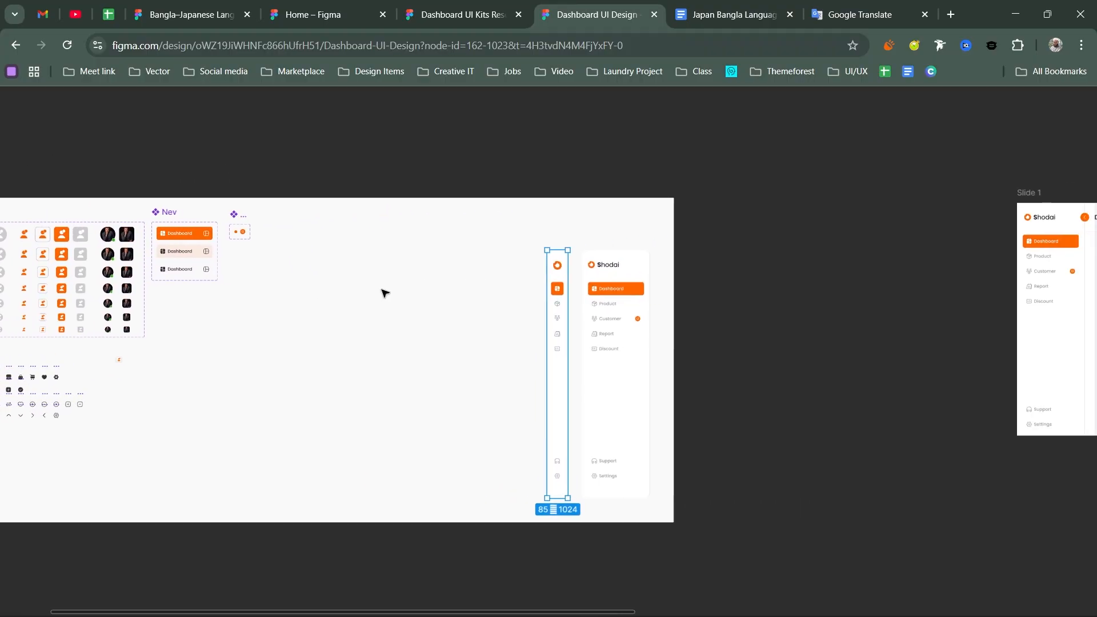
{"action": "scroll", "coordinate": [683, 287], "scroll_direction": "up", "scroll_amount": 5}
{"action": "scroll", "coordinate": [494, 311], "scroll_direction": "right", "scroll_amount": 5}
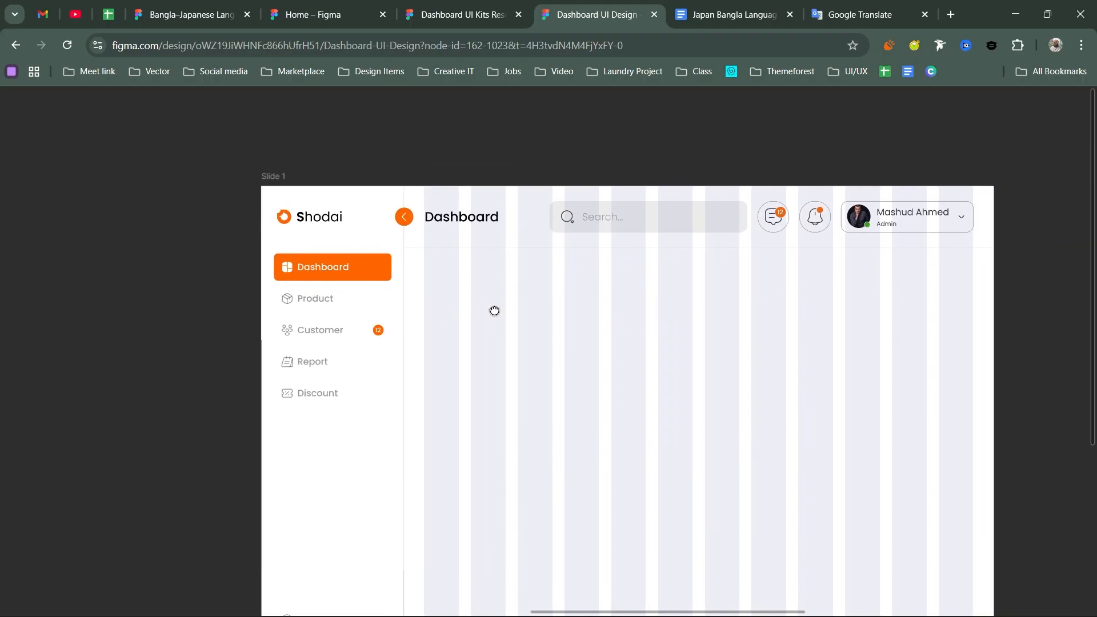
Step: Draw a rectangle about 246 by 96 below the Dashboard heading on Slide 1, starting at the first content grid column
{"action": "key", "text": "ctrl+backslash"}
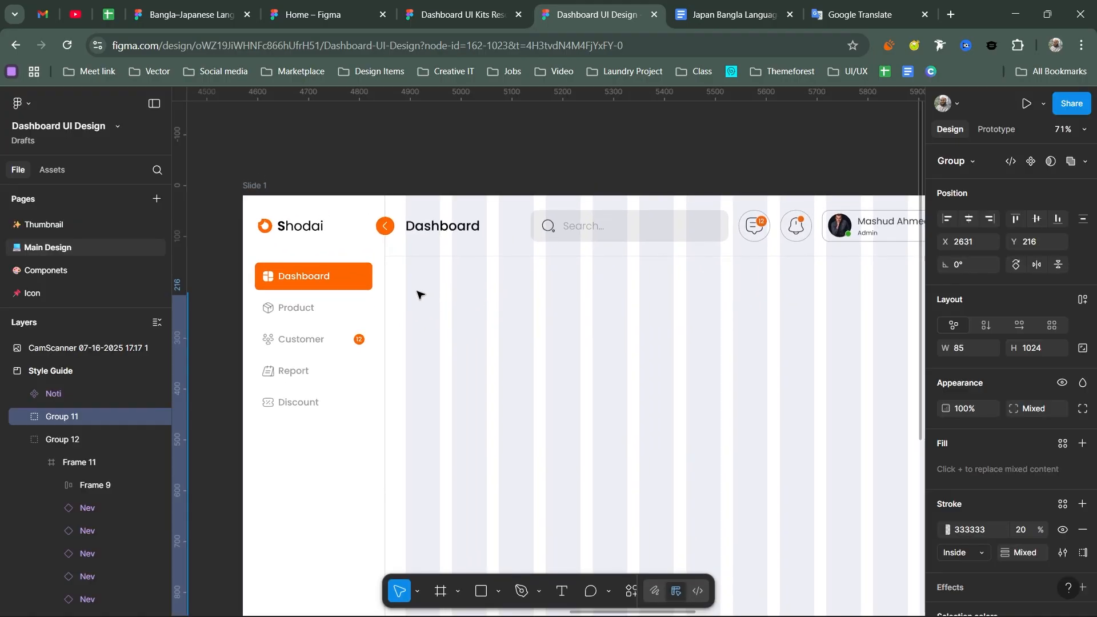
{"action": "scroll", "coordinate": [516, 291], "scroll_direction": "right", "scroll_amount": 3}
{"action": "scroll", "coordinate": [516, 292], "scroll_direction": "down", "scroll_amount": 1}
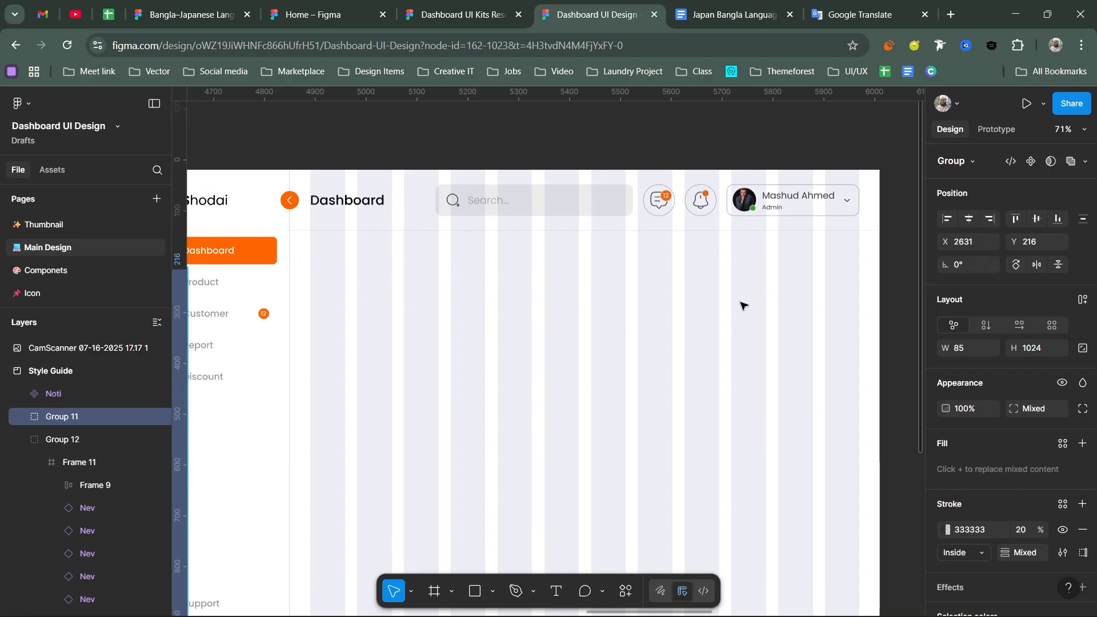
{"action": "left_click_drag", "start_coordinate": [735, 256], "coordinate": [857, 457]}
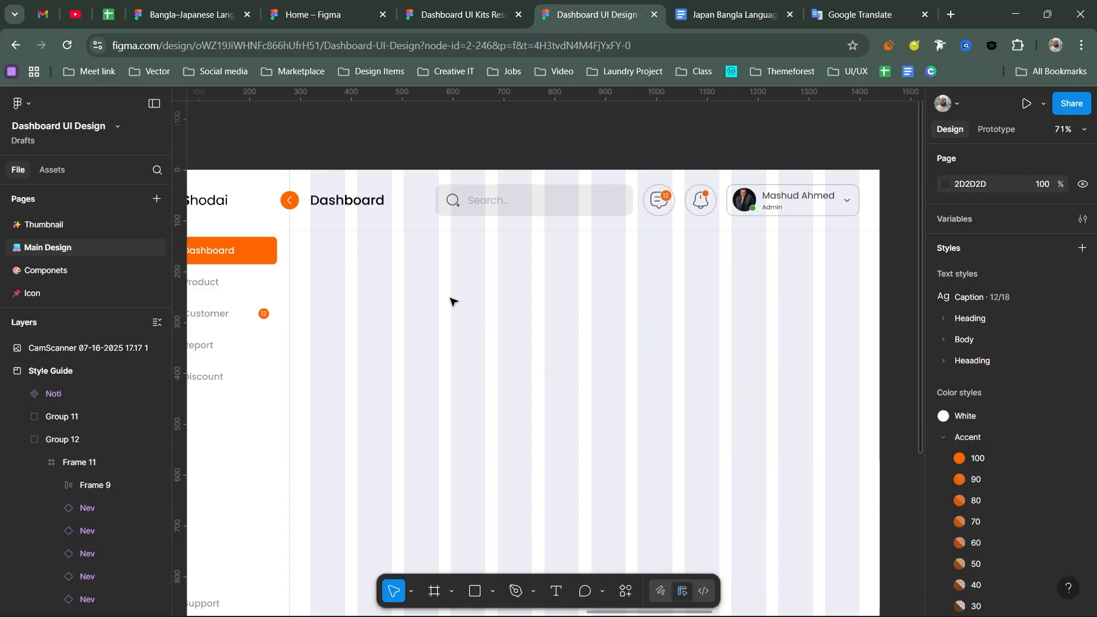
{"action": "left_click_drag", "start_coordinate": [313, 264], "coordinate": [439, 289]}
{"action": "key", "text": "r"}
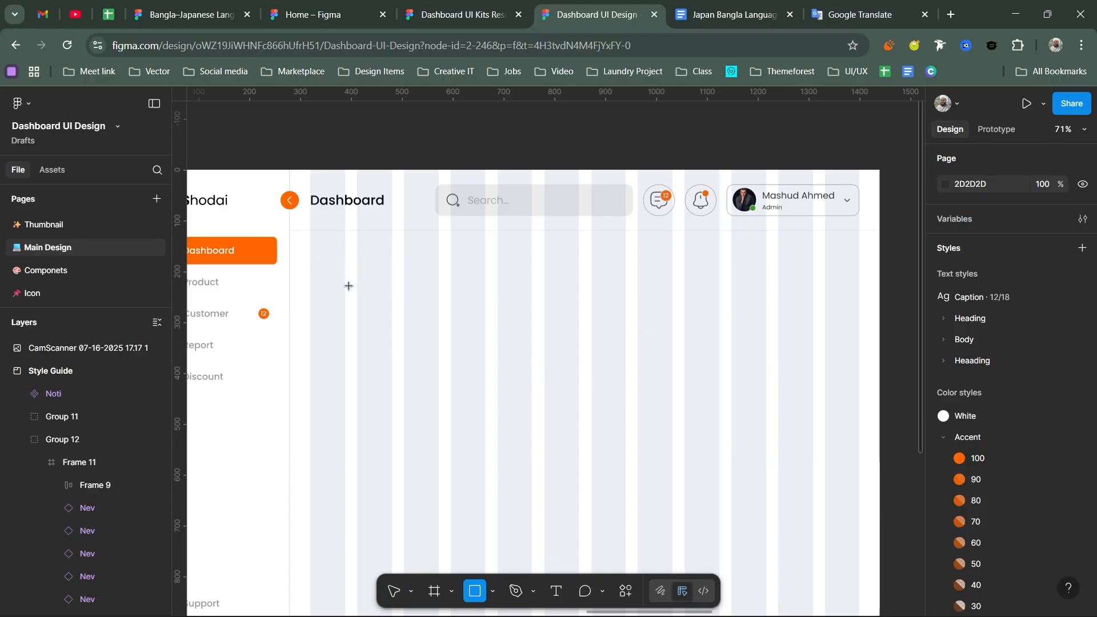
{"action": "left_click_drag", "start_coordinate": [310, 271], "coordinate": [436, 320]}
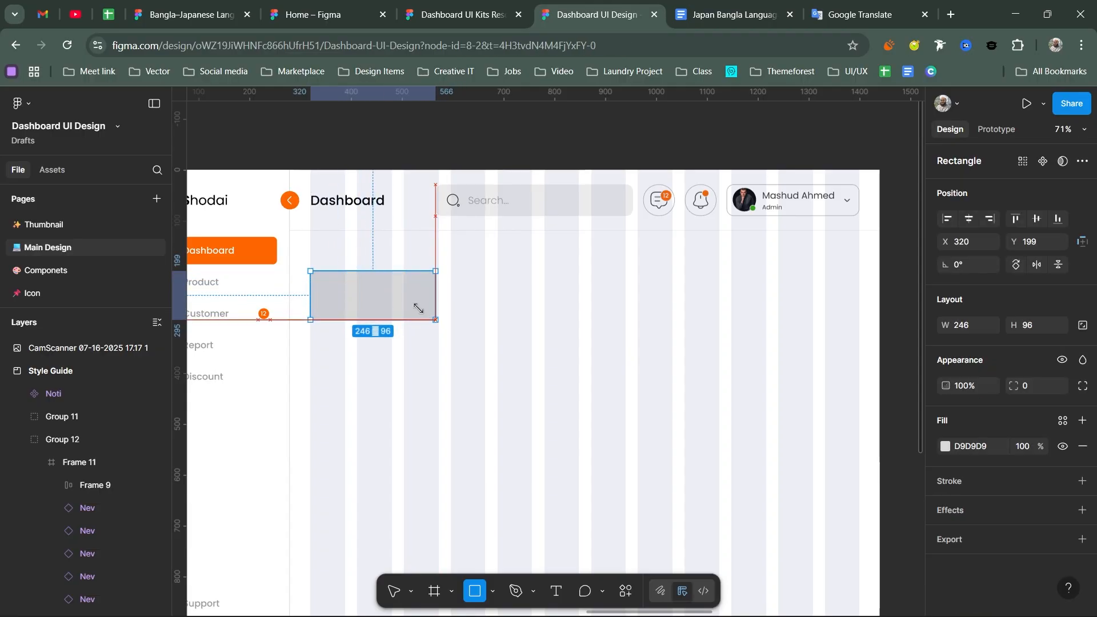
Step: Widen the rectangle to 252 so its far edge aligns with the end of the third grid column
{"action": "scroll", "coordinate": [321, 284], "scroll_direction": "up", "scroll_amount": 3}
{"action": "scroll", "coordinate": [321, 284], "scroll_direction": "up", "scroll_amount": 5}
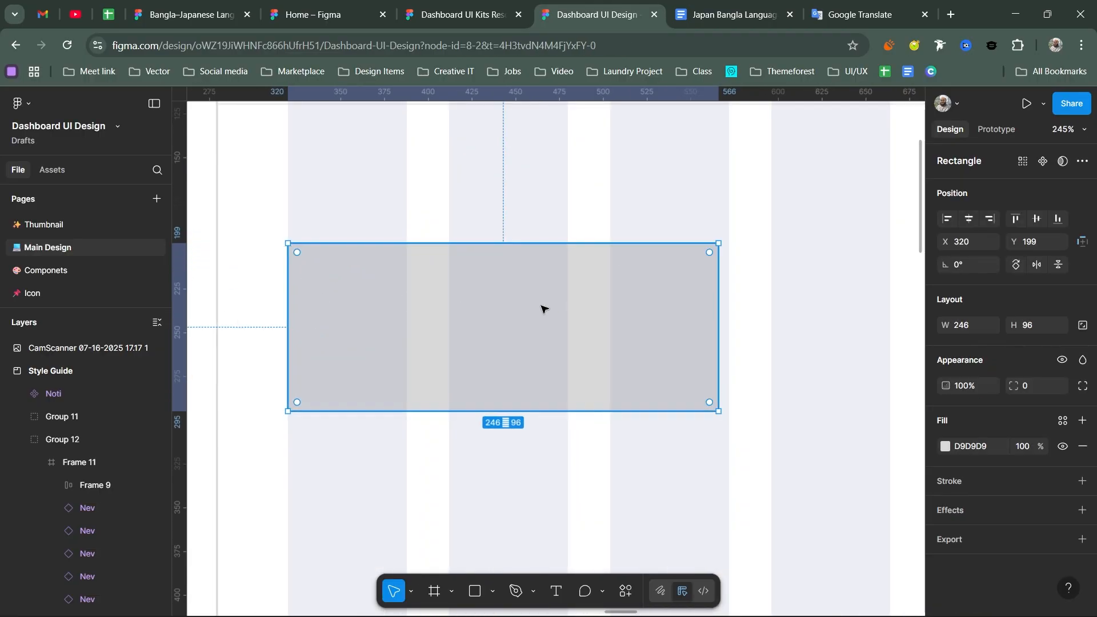
{"action": "scroll", "coordinate": [541, 309], "scroll_direction": "down", "scroll_amount": 4}
{"action": "left_click_drag", "start_coordinate": [626, 305], "coordinate": [631, 304]}
{"action": "scroll", "coordinate": [629, 303], "scroll_direction": "down", "scroll_amount": 5}
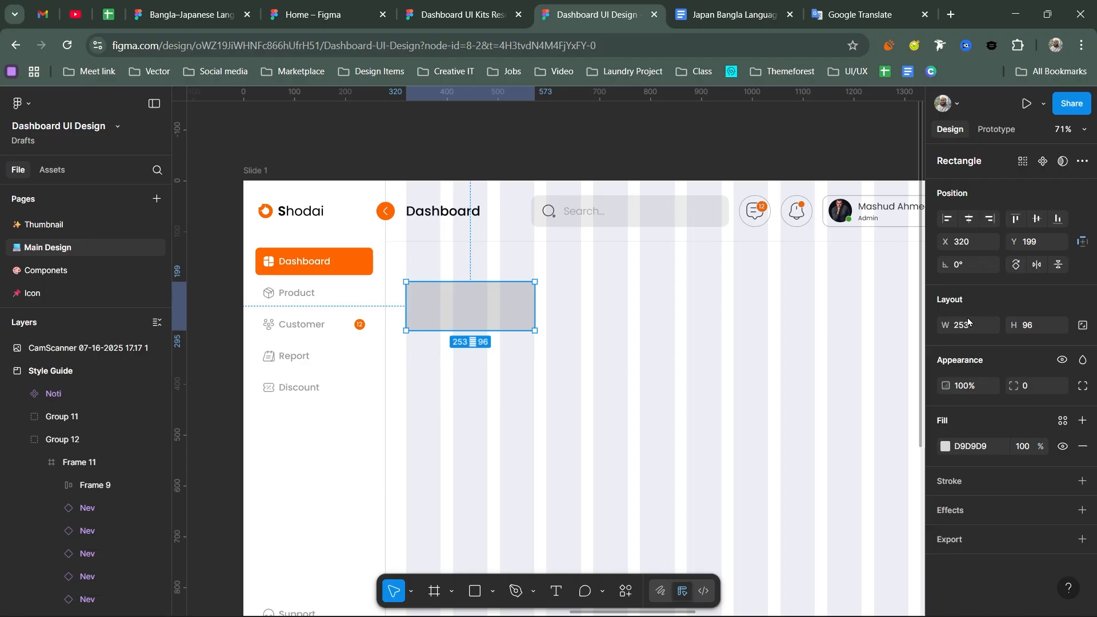
{"action": "scroll", "coordinate": [410, 282], "scroll_direction": "up", "scroll_amount": 5}
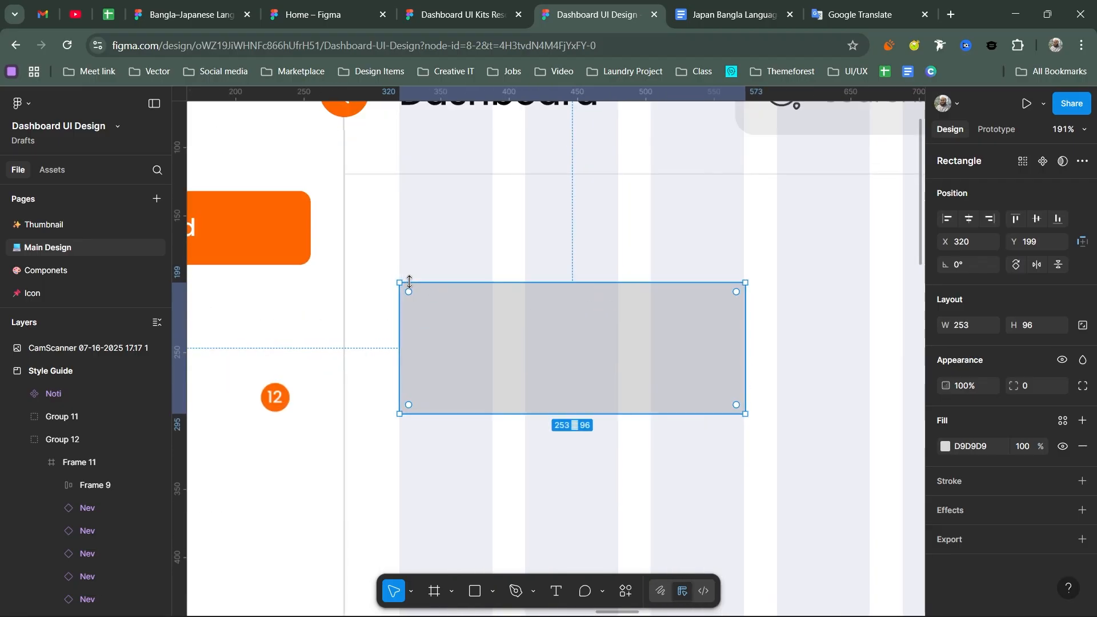
{"action": "scroll", "coordinate": [388, 280], "scroll_direction": "up", "scroll_amount": 4}
{"action": "scroll", "coordinate": [392, 282], "scroll_direction": "down", "scroll_amount": 4}
{"action": "scroll", "coordinate": [628, 351], "scroll_direction": "right", "scroll_amount": 5}
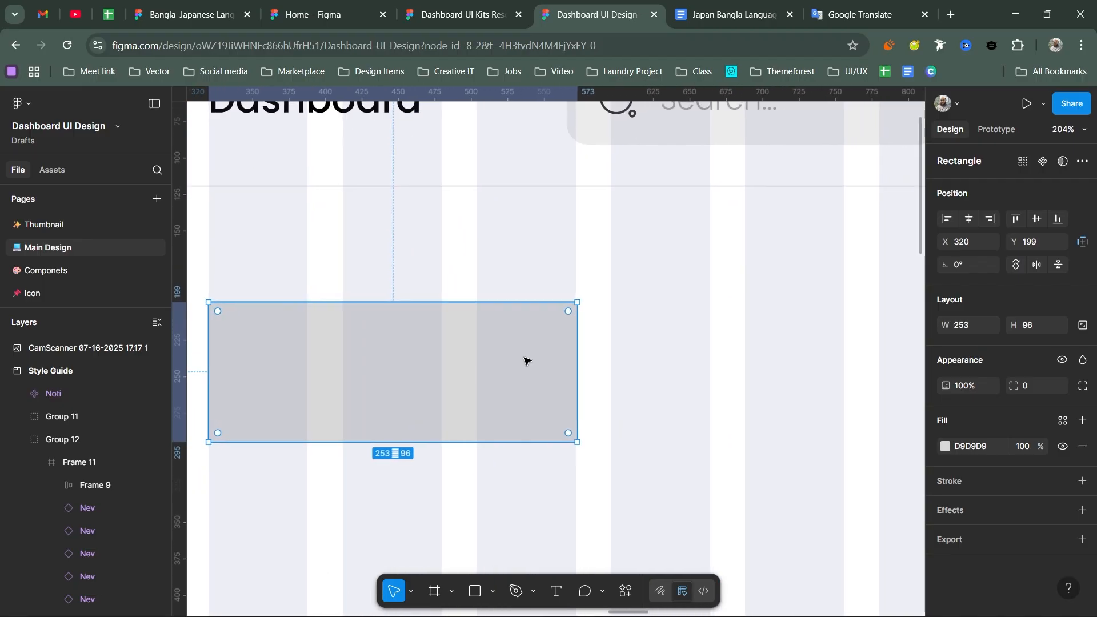
{"action": "scroll", "coordinate": [617, 314], "scroll_direction": "up", "scroll_amount": 10}
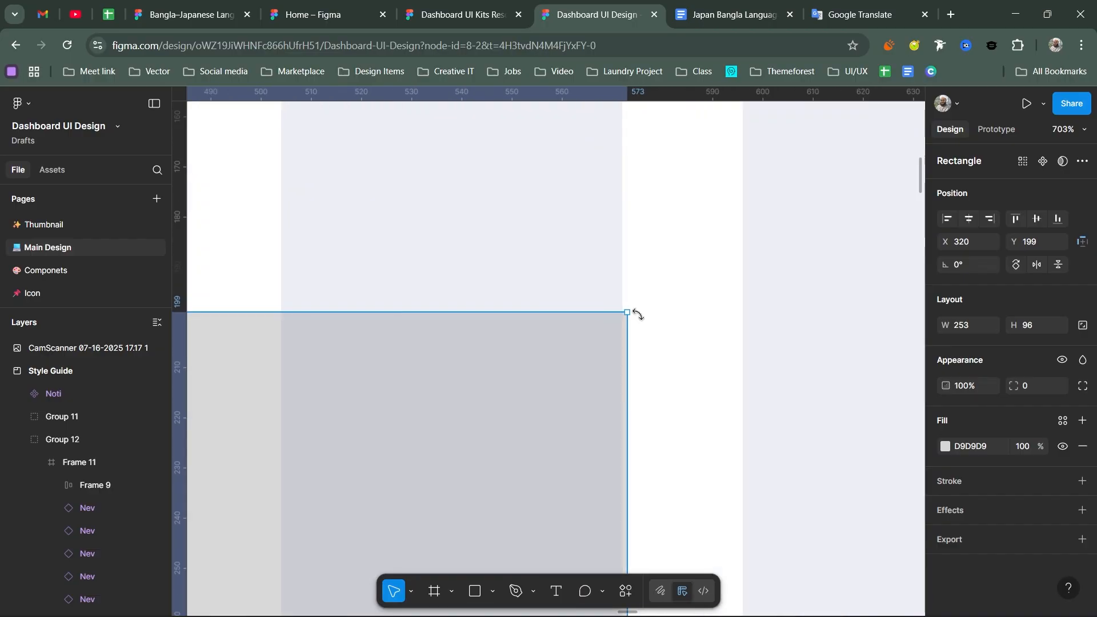
{"action": "left_click_drag", "start_coordinate": [614, 342], "coordinate": [603, 343]}
{"action": "scroll", "coordinate": [602, 341], "scroll_direction": "down", "scroll_amount": 10}
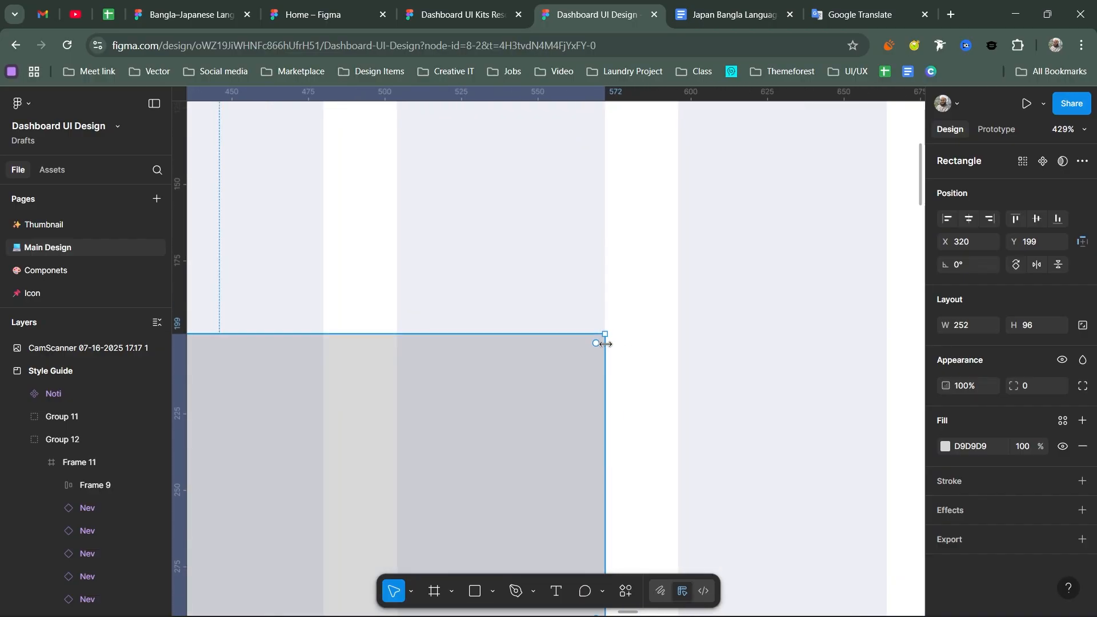
{"action": "scroll", "coordinate": [605, 343], "scroll_direction": "right", "scroll_amount": 2}
{"action": "scroll", "coordinate": [606, 343], "scroll_direction": "down", "scroll_amount": 1}
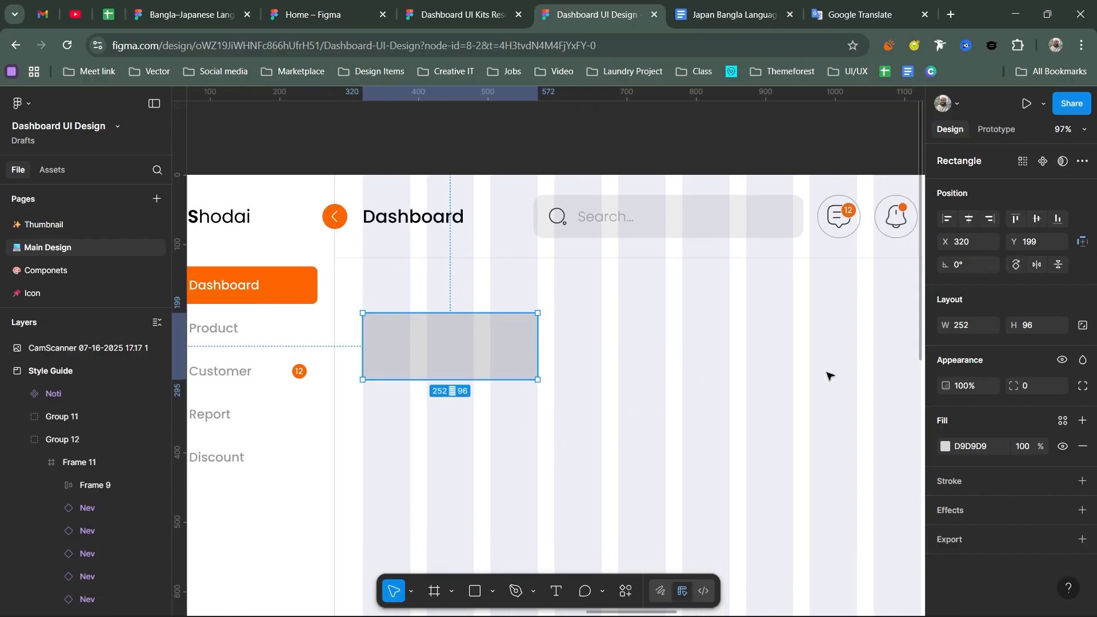
Step: Move the rectangle up to Y 190 and set its height to 100
{"action": "left_click_drag", "start_coordinate": [489, 358], "coordinate": [489, 351]}
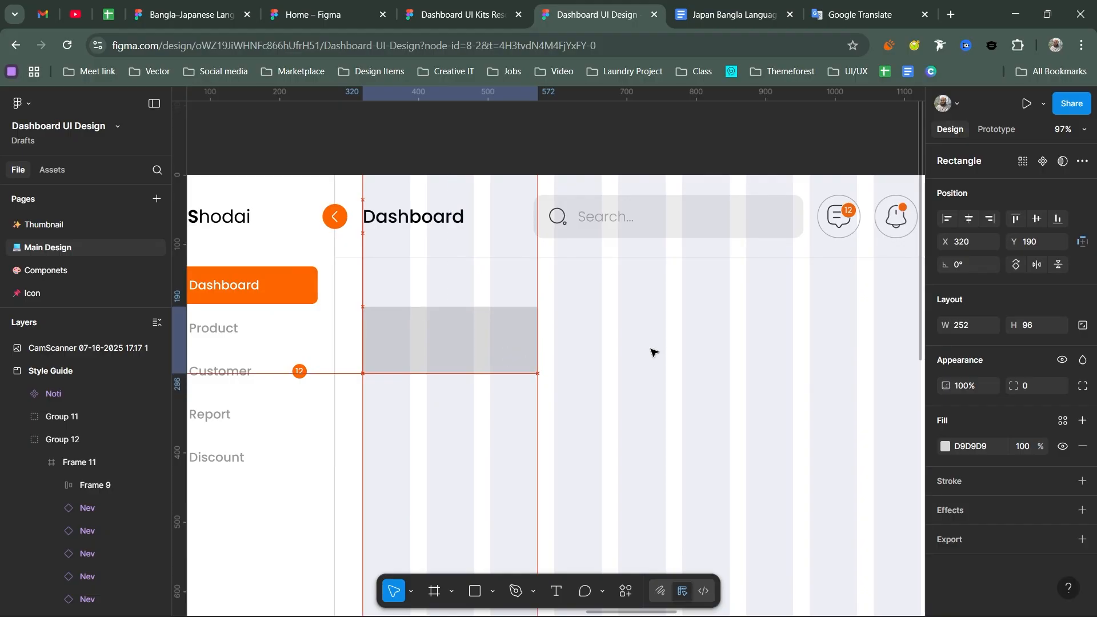
{"action": "left_click", "coordinate": [1045, 327]}
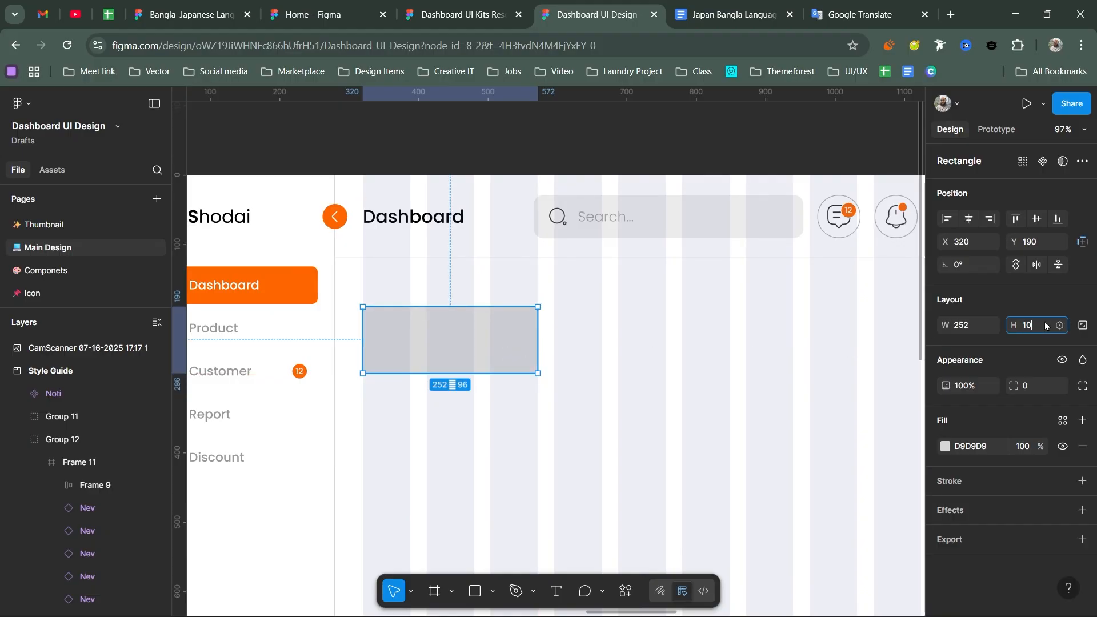
{"action": "type", "text": "100"}
{"action": "key", "text": "Return"}
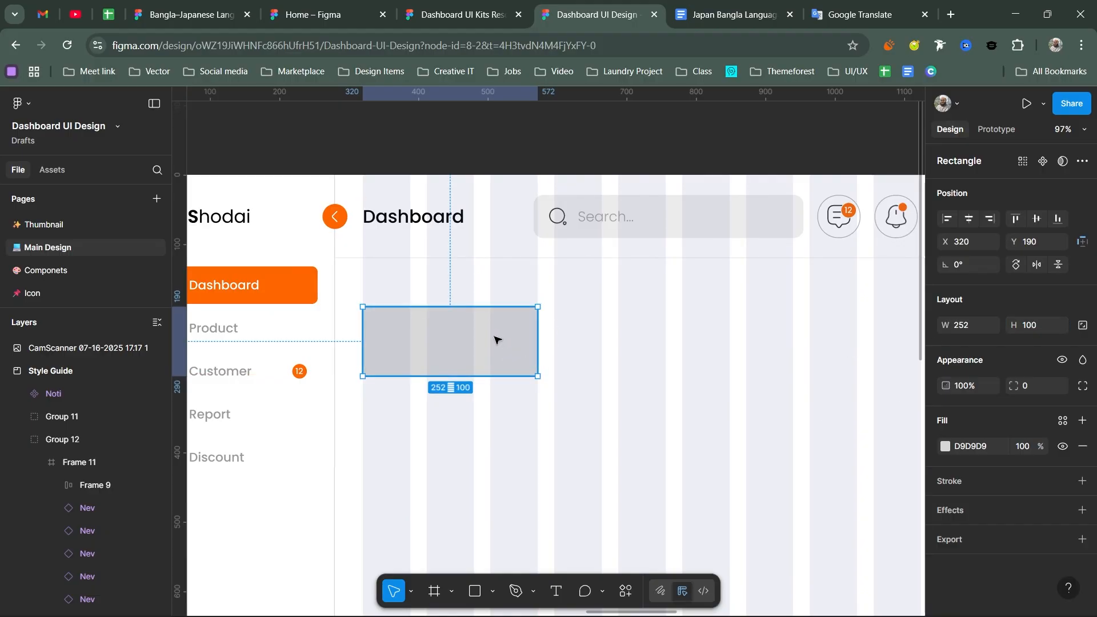
{"action": "scroll", "coordinate": [502, 343], "scroll_direction": "down", "scroll_amount": 6}
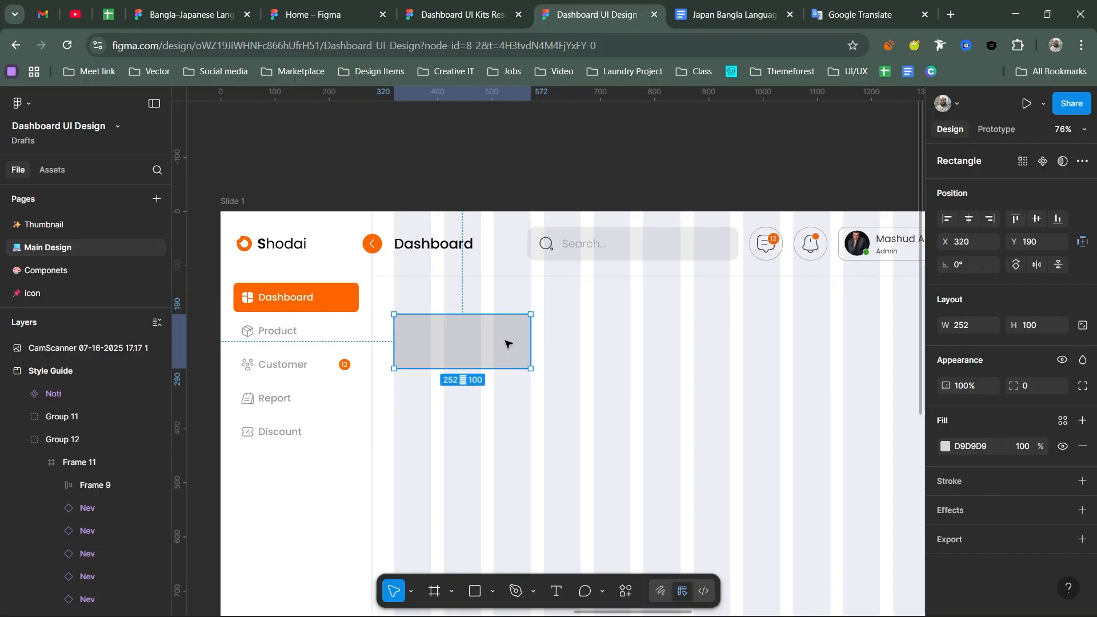
{"action": "scroll", "coordinate": [509, 341], "scroll_direction": "up", "scroll_amount": 3}
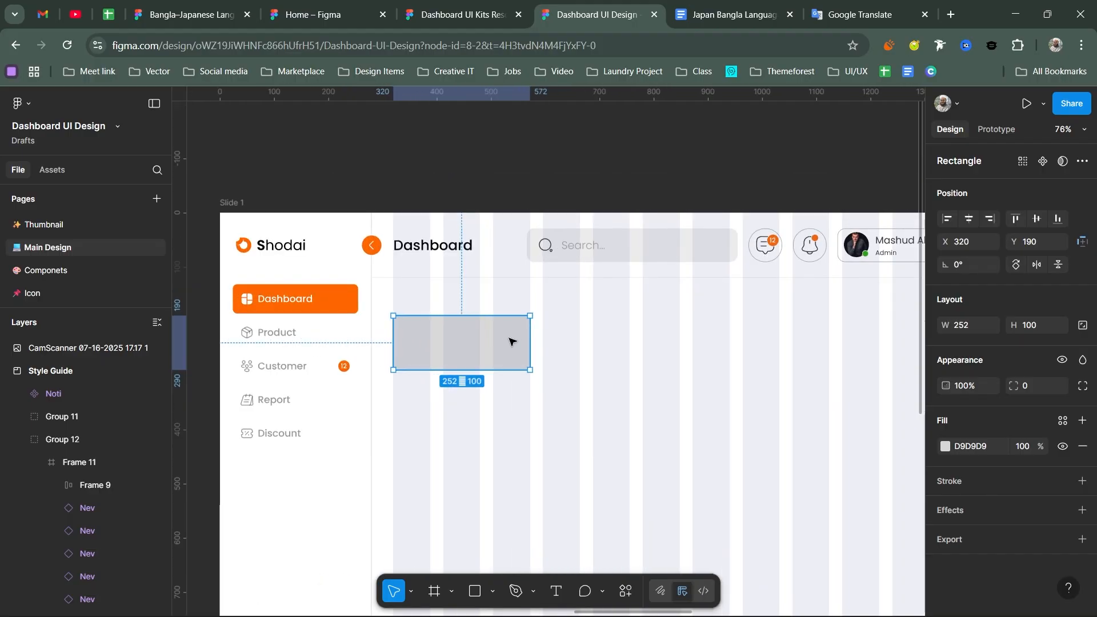
Step: Fill the rectangle with the Accent/10 library colour
{"action": "left_click", "coordinate": [1062, 422]}
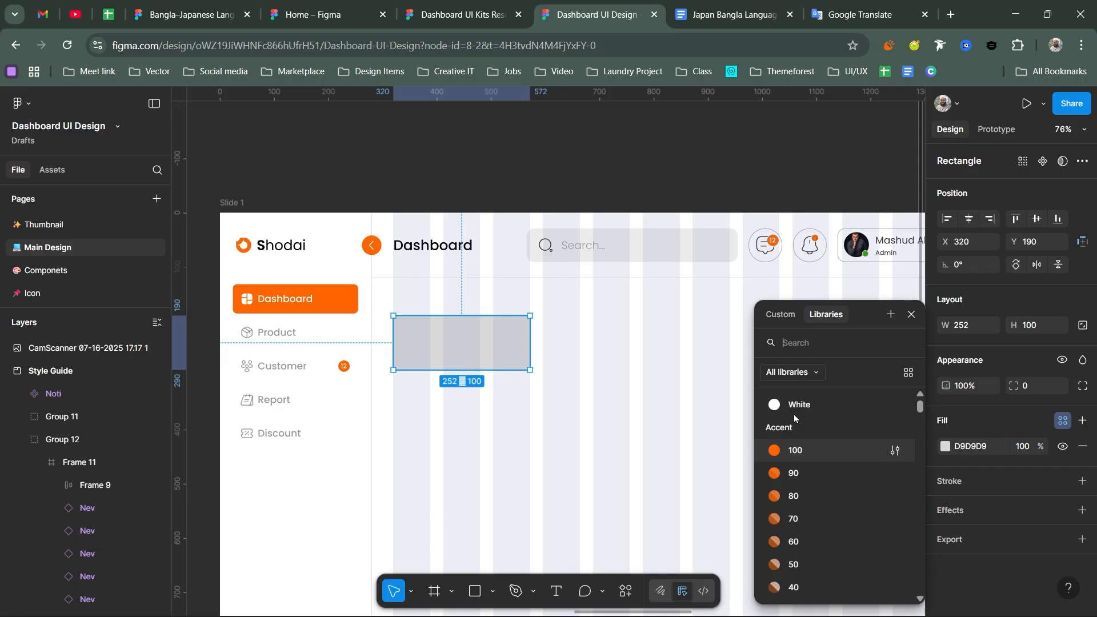
{"action": "left_click", "coordinate": [793, 407]}
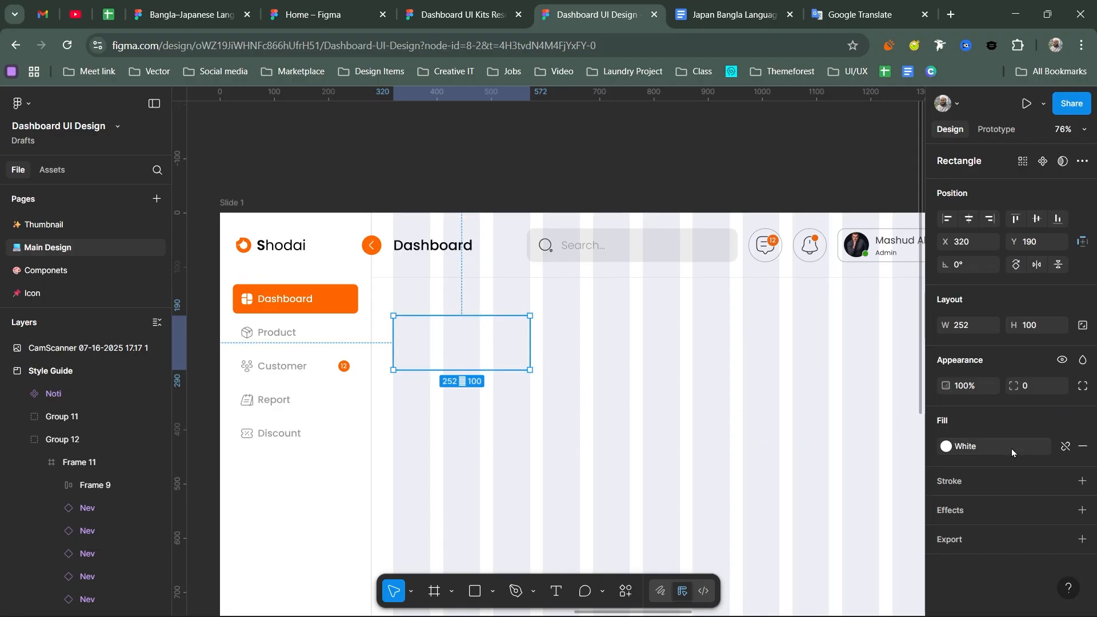
{"action": "left_click", "coordinate": [966, 452]}
{"action": "scroll", "coordinate": [889, 474], "scroll_direction": "down", "scroll_amount": 3}
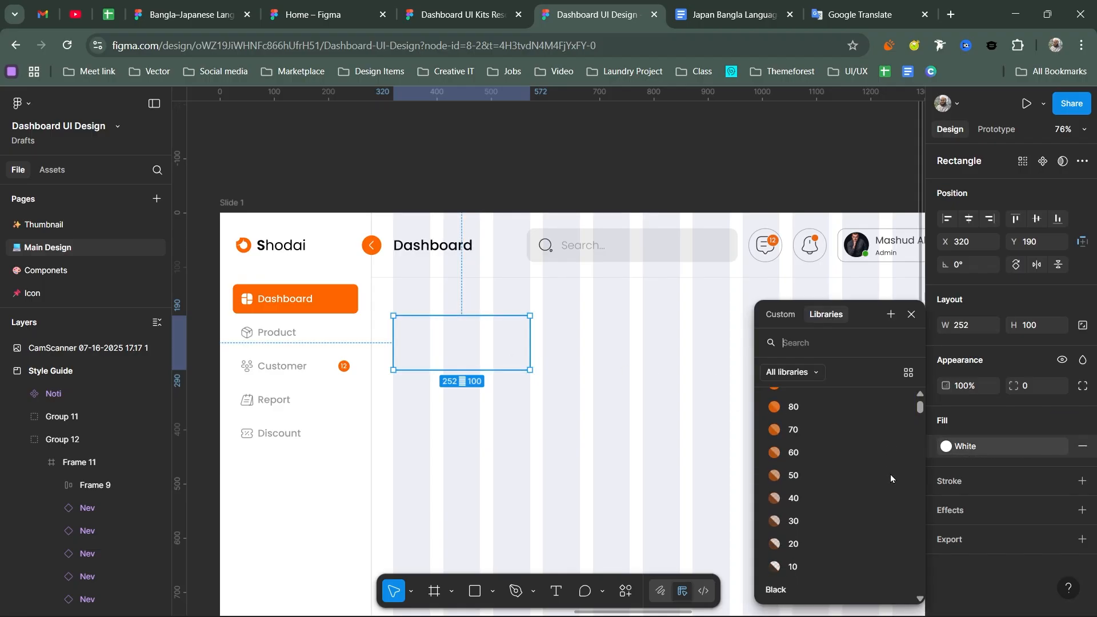
{"action": "left_click", "coordinate": [800, 466]}
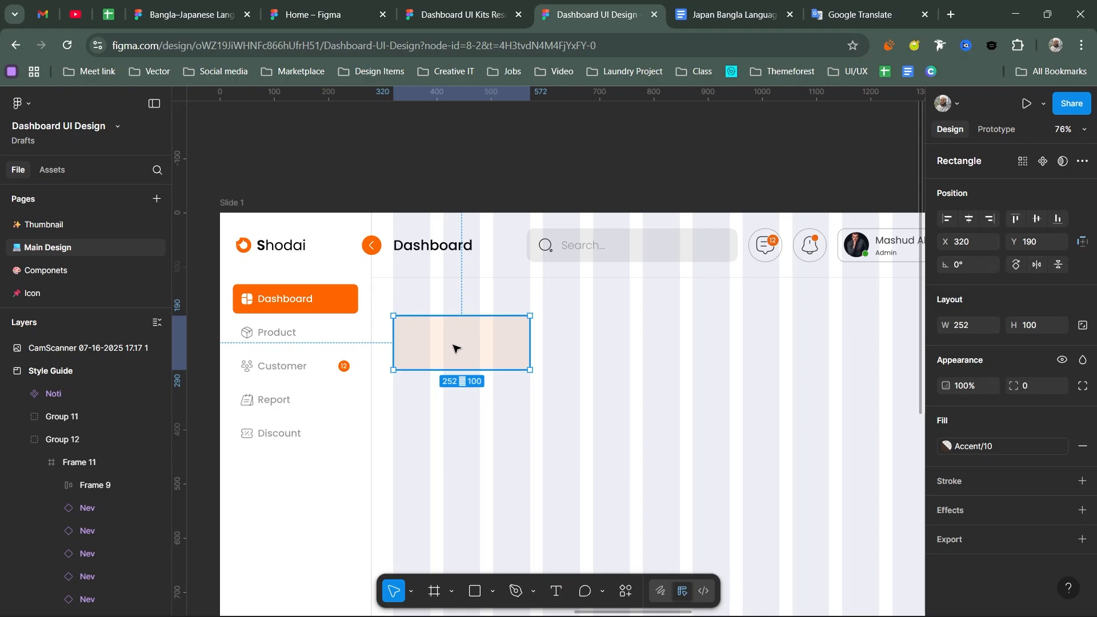
Step: Move the rectangle up to Y 159 below the header line and set its height to 130
{"action": "left_click_drag", "start_coordinate": [463, 348], "coordinate": [460, 333]}
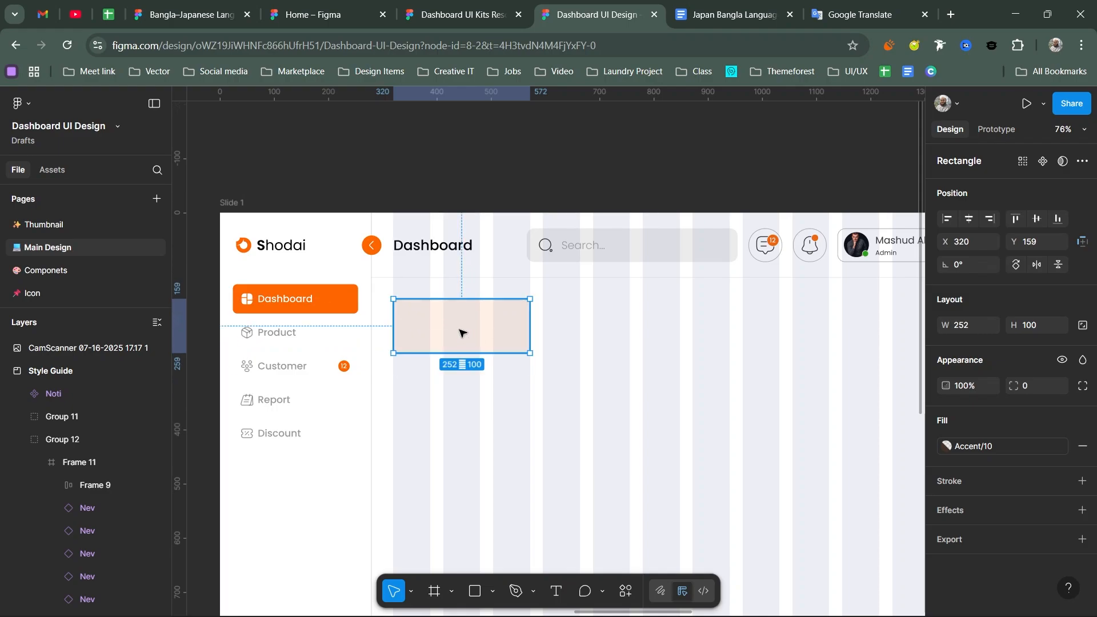
{"action": "left_click", "coordinate": [1037, 328]}
{"action": "type", "text": "130"}
{"action": "key", "text": "Return"}
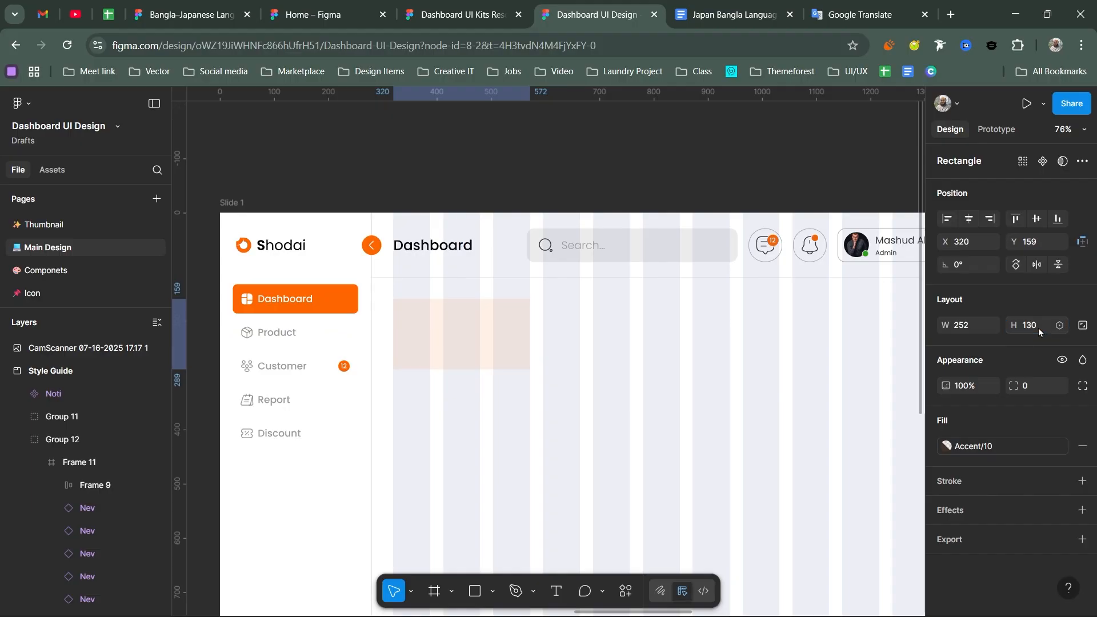
Step: Duplicate the card rectangle twice in the same row, placing the copies at X 600 and X 872
{"action": "scroll", "coordinate": [630, 345], "scroll_direction": "down", "scroll_amount": 5}
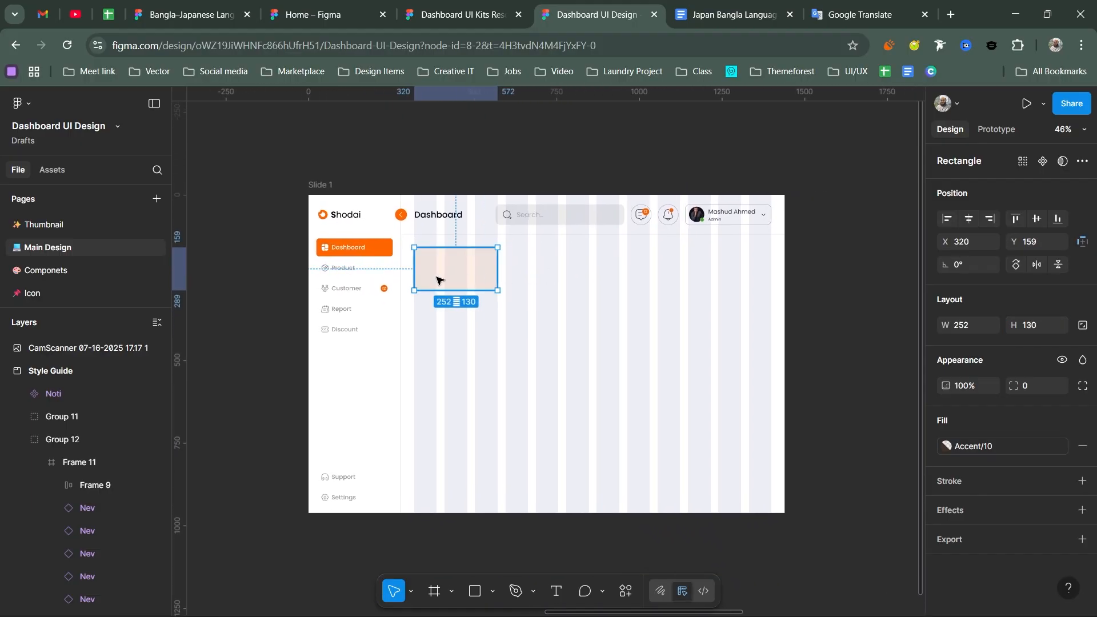
{"action": "scroll", "coordinate": [440, 277], "scroll_direction": "up", "scroll_amount": 2}
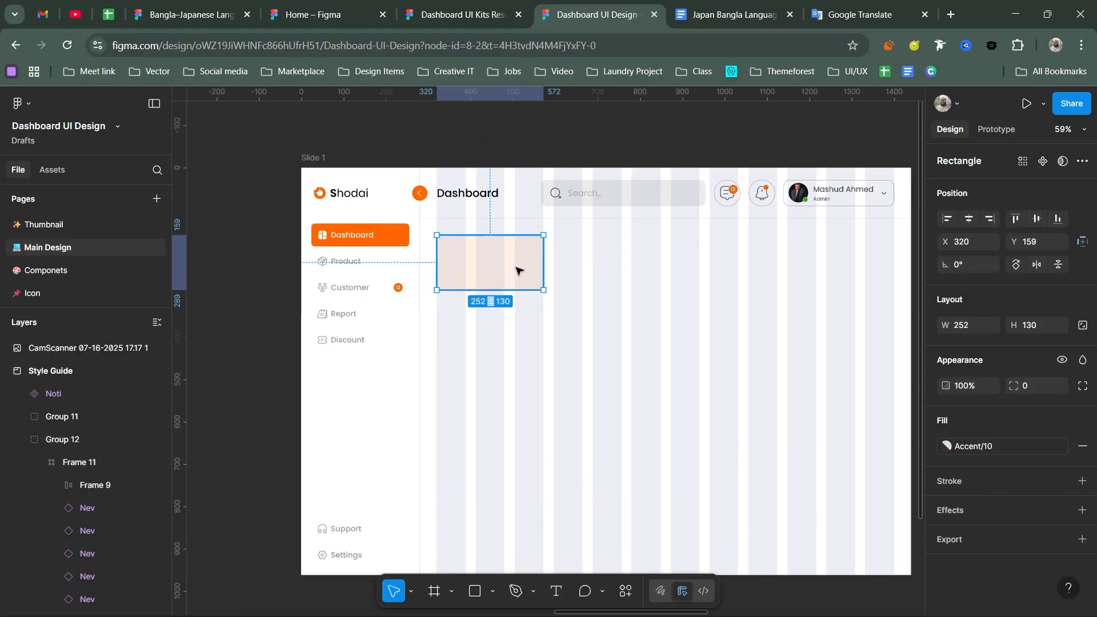
{"action": "left_click_drag", "start_coordinate": [516, 270], "coordinate": [549, 286]}
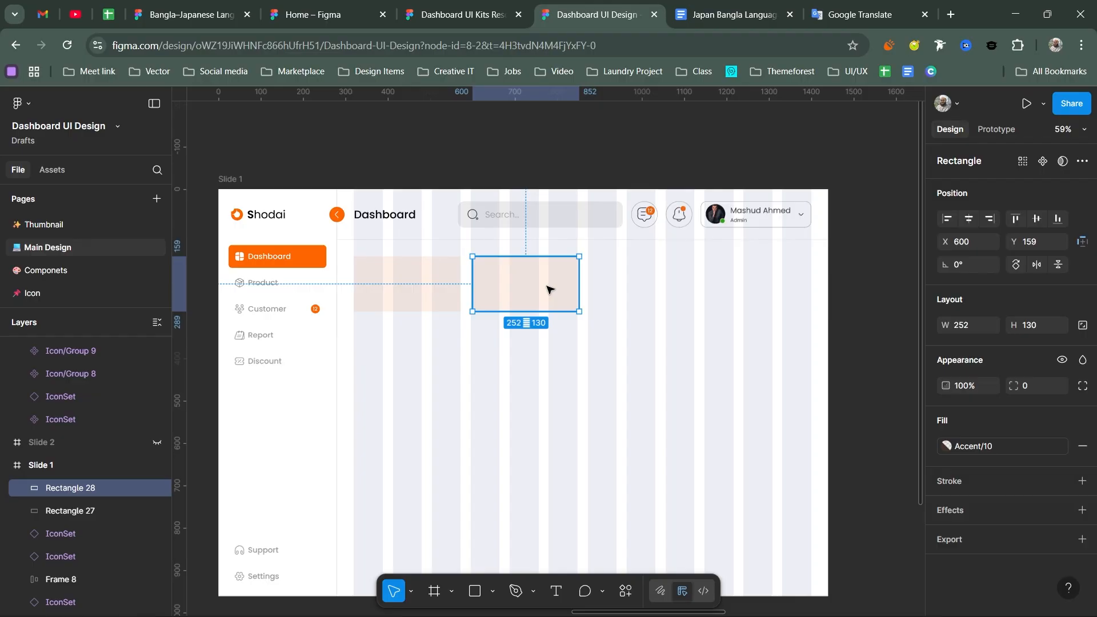
{"action": "key", "text": "ctrl+d"}
{"action": "scroll", "coordinate": [686, 294], "scroll_direction": "up", "scroll_amount": 5}
{"action": "left_click_drag", "start_coordinate": [686, 294], "coordinate": [676, 295]}
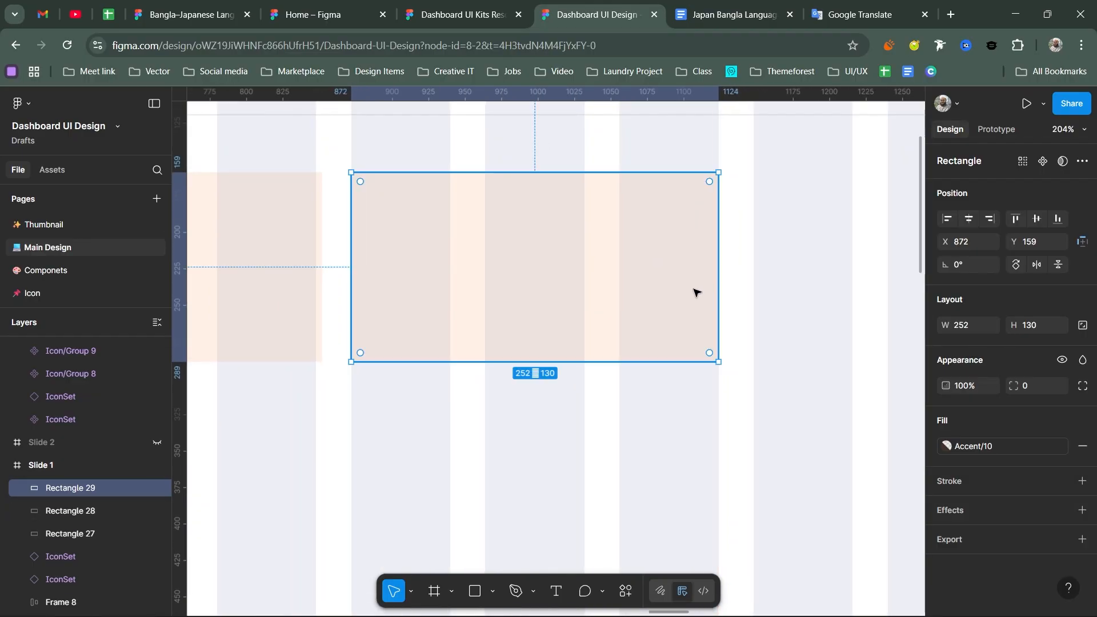
Step: Distribute the three card rectangles horizontally so the gaps between them are equal
{"action": "scroll", "coordinate": [670, 295], "scroll_direction": "down", "scroll_amount": 5}
{"action": "scroll", "coordinate": [591, 301], "scroll_direction": "left", "scroll_amount": 3}
{"action": "left_click", "coordinate": [612, 302], "text": "shift"}
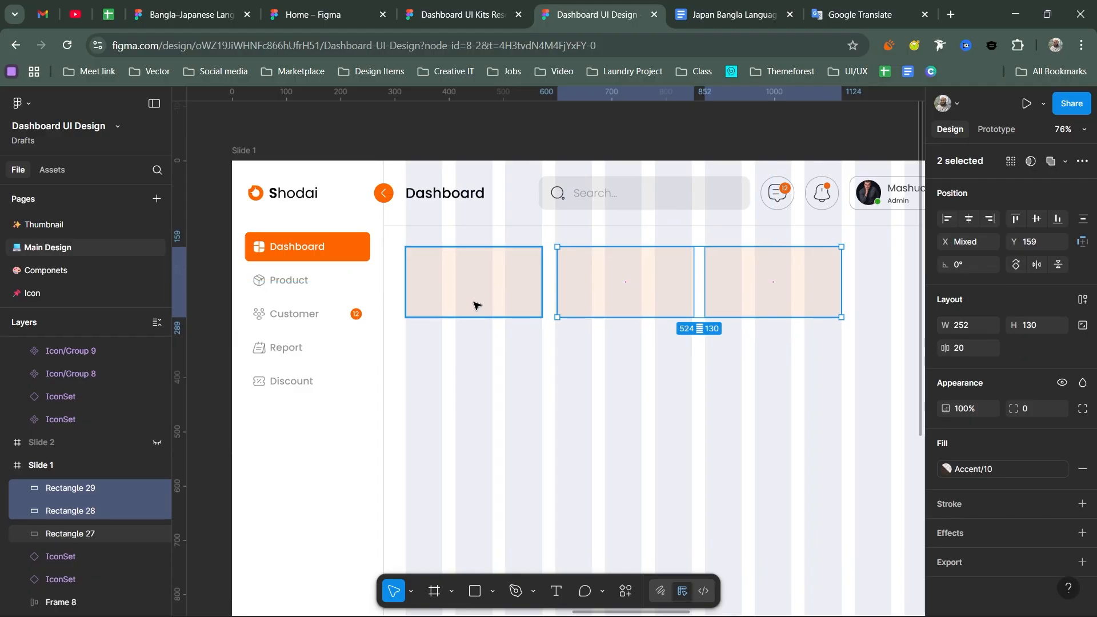
{"action": "left_click", "coordinate": [472, 306], "text": "shift"}
{"action": "left_click", "coordinate": [1079, 244]}
{"action": "left_click", "coordinate": [958, 271]}
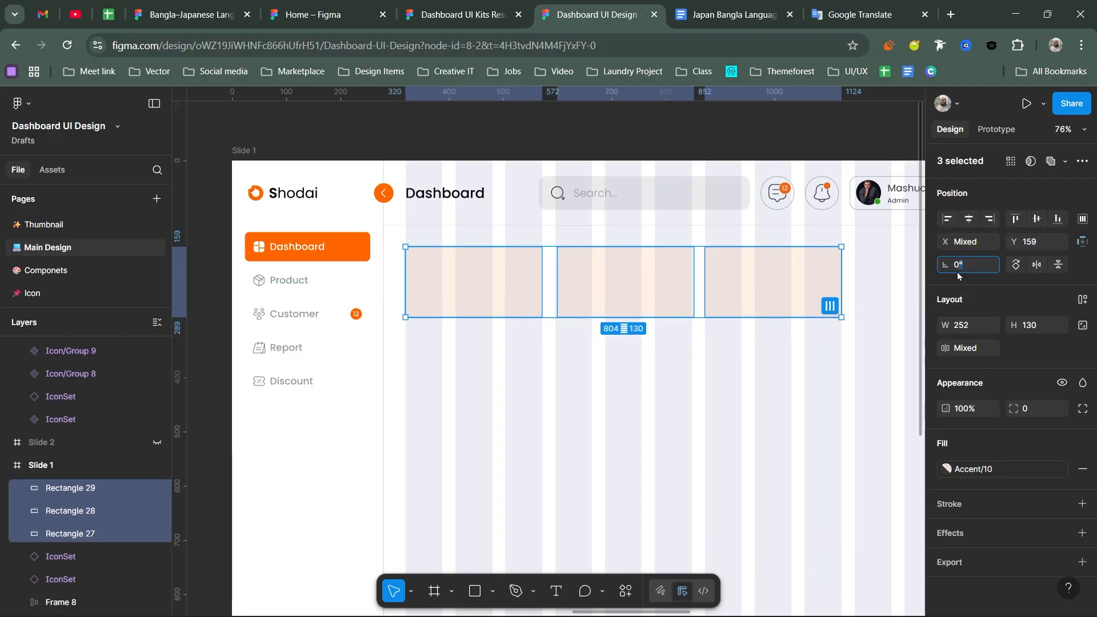
{"action": "left_click", "coordinate": [1080, 220]}
{"action": "left_click", "coordinate": [891, 275]}
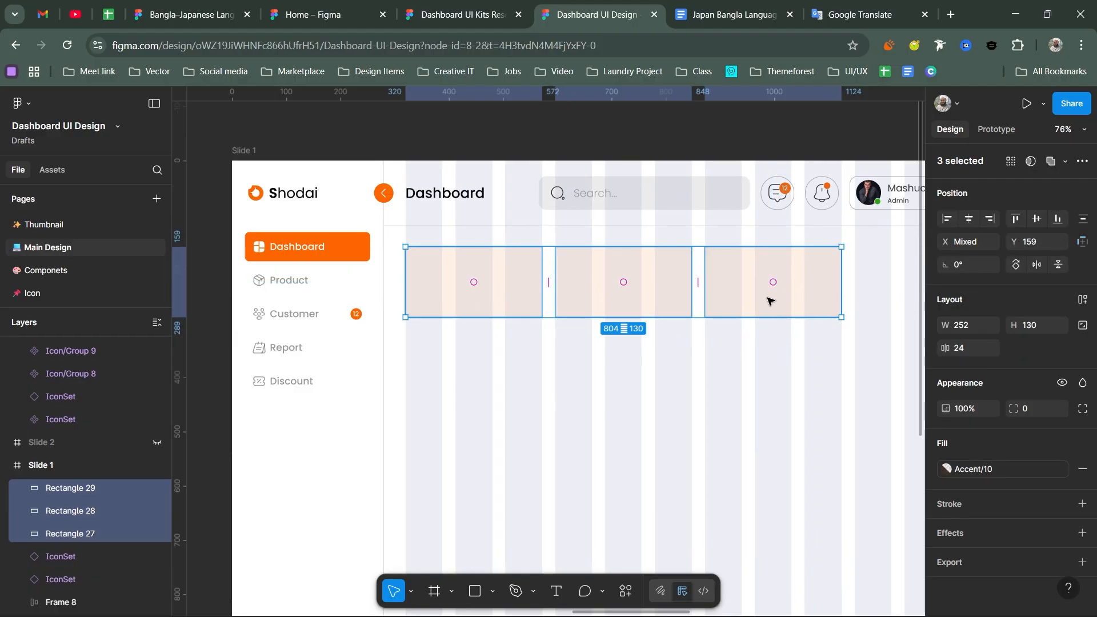
Step: Examine the gaps between the three cards and their edge alignment with the column grid
{"action": "scroll", "coordinate": [651, 299], "scroll_direction": "up", "scroll_amount": 3}
{"action": "scroll", "coordinate": [546, 281], "scroll_direction": "up", "scroll_amount": 2}
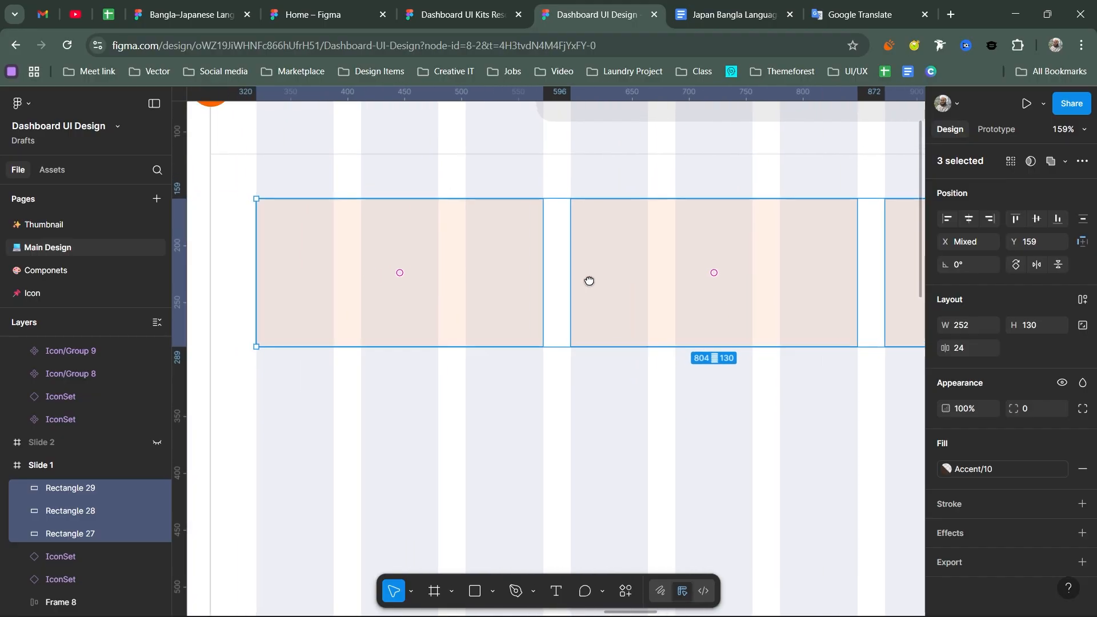
{"action": "scroll", "coordinate": [514, 278], "scroll_direction": "left", "scroll_amount": 2}
{"action": "scroll", "coordinate": [514, 271], "scroll_direction": "up", "scroll_amount": 2}
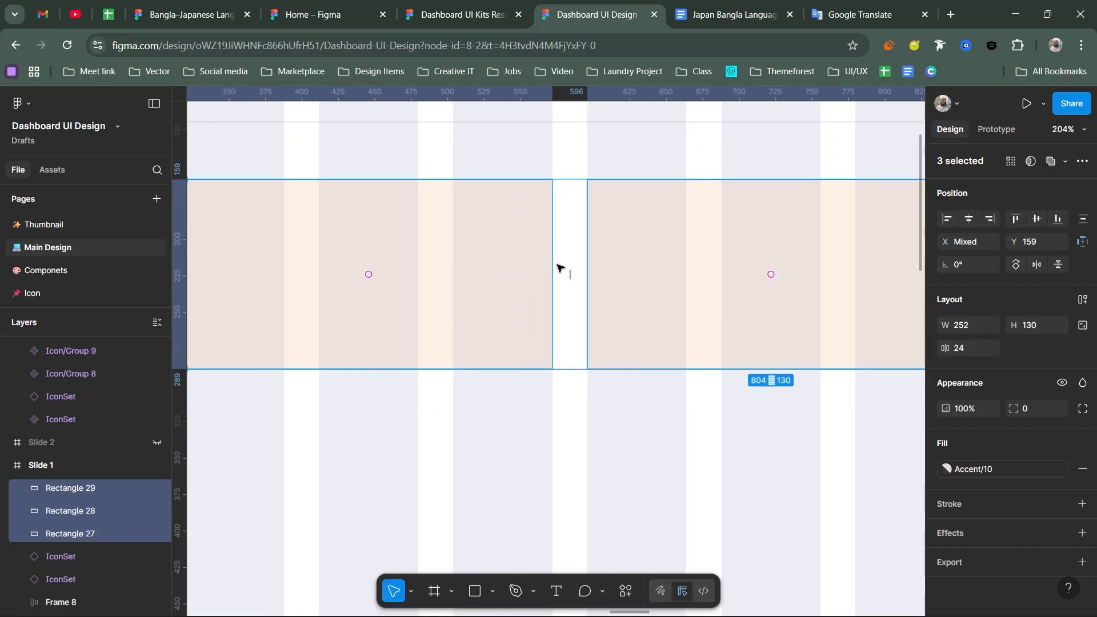
{"action": "scroll", "coordinate": [561, 269], "scroll_direction": "left", "scroll_amount": 2}
{"action": "scroll", "coordinate": [630, 281], "scroll_direction": "down", "scroll_amount": 5}
{"action": "scroll", "coordinate": [514, 286], "scroll_direction": "right", "scroll_amount": 3}
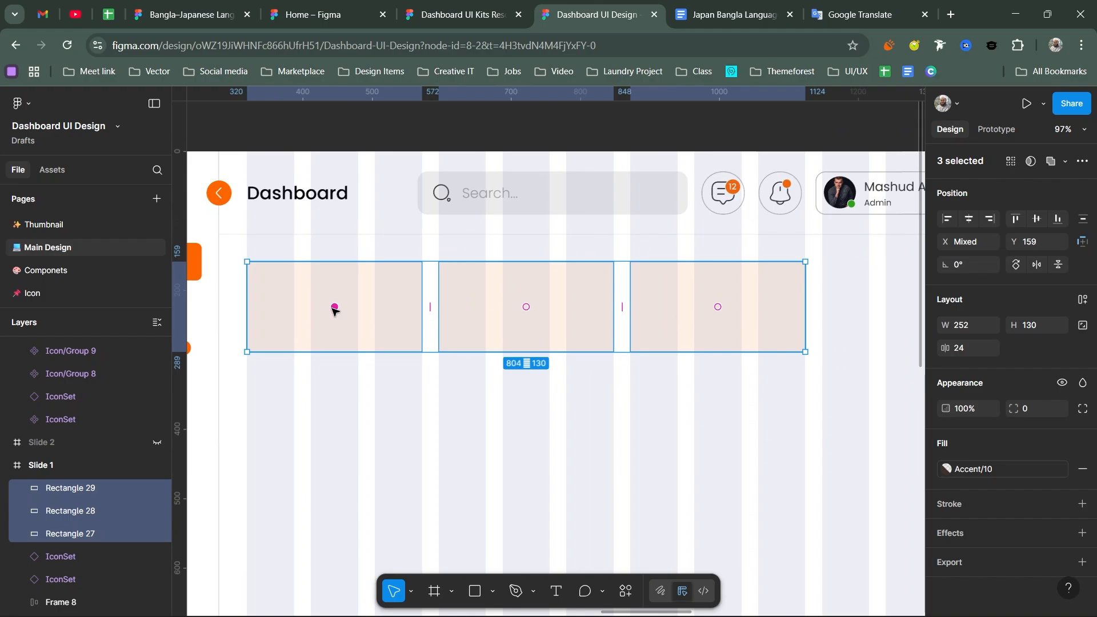
{"action": "scroll", "coordinate": [334, 309], "scroll_direction": "left", "scroll_amount": 5}
Step: Copy the first card rectangle from Slide 1 into the empty area of the Style Guide frame, at X 1683, Y 407
{"action": "left_click", "coordinate": [659, 283]}
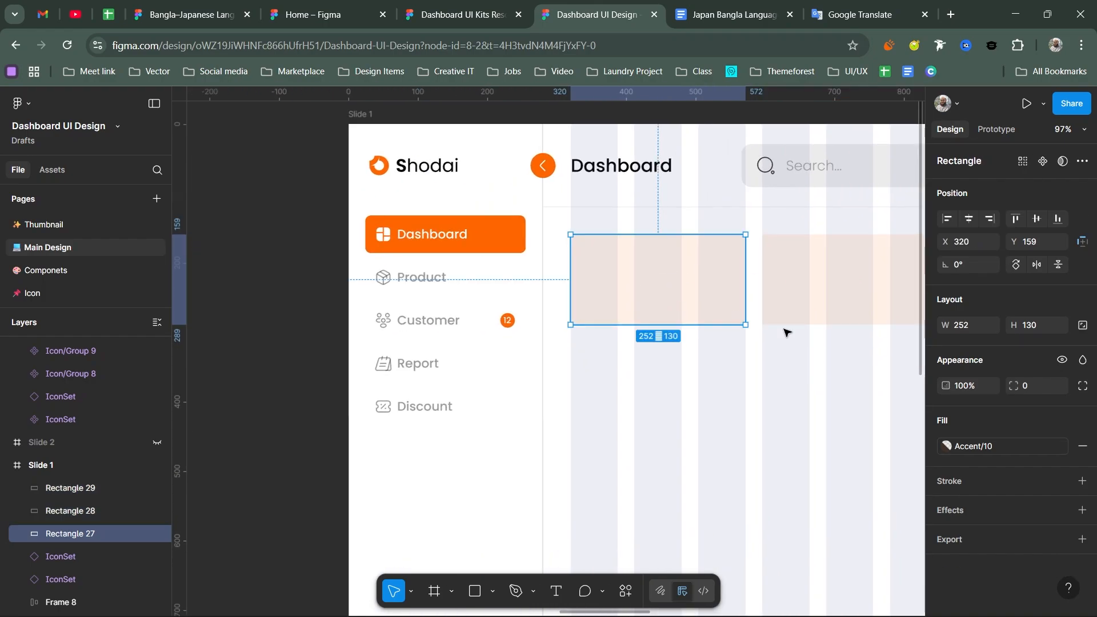
{"action": "scroll", "coordinate": [786, 332], "scroll_direction": "down", "scroll_amount": 5}
{"action": "scroll", "coordinate": [610, 333], "scroll_direction": "left", "scroll_amount": 5}
{"action": "scroll", "coordinate": [582, 362], "scroll_direction": "up", "scroll_amount": 4}
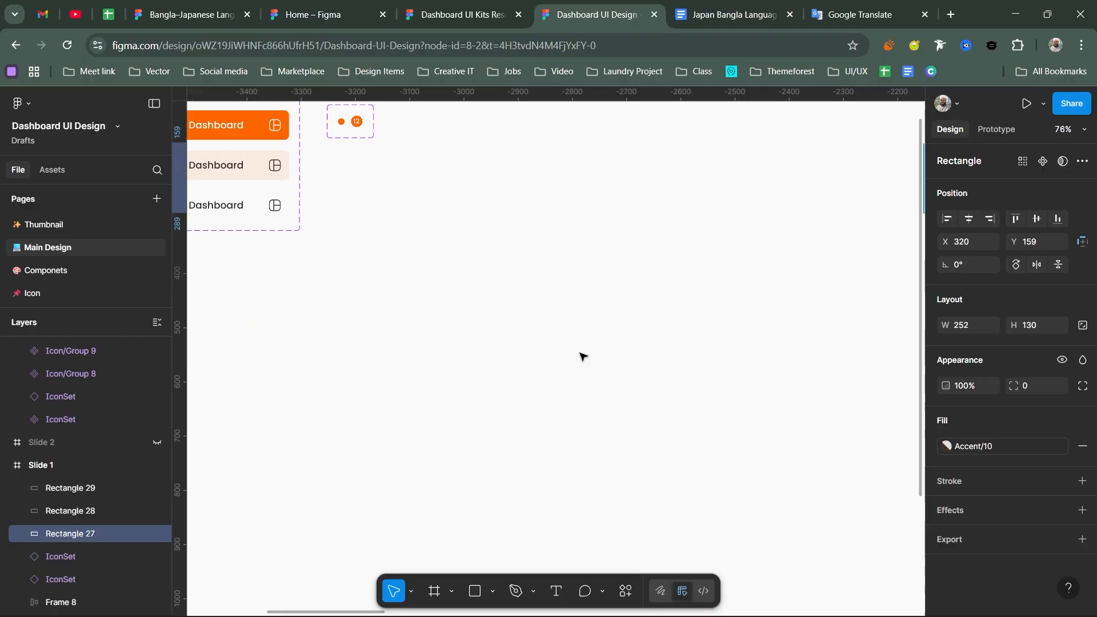
{"action": "key", "text": "ctrl+v"}
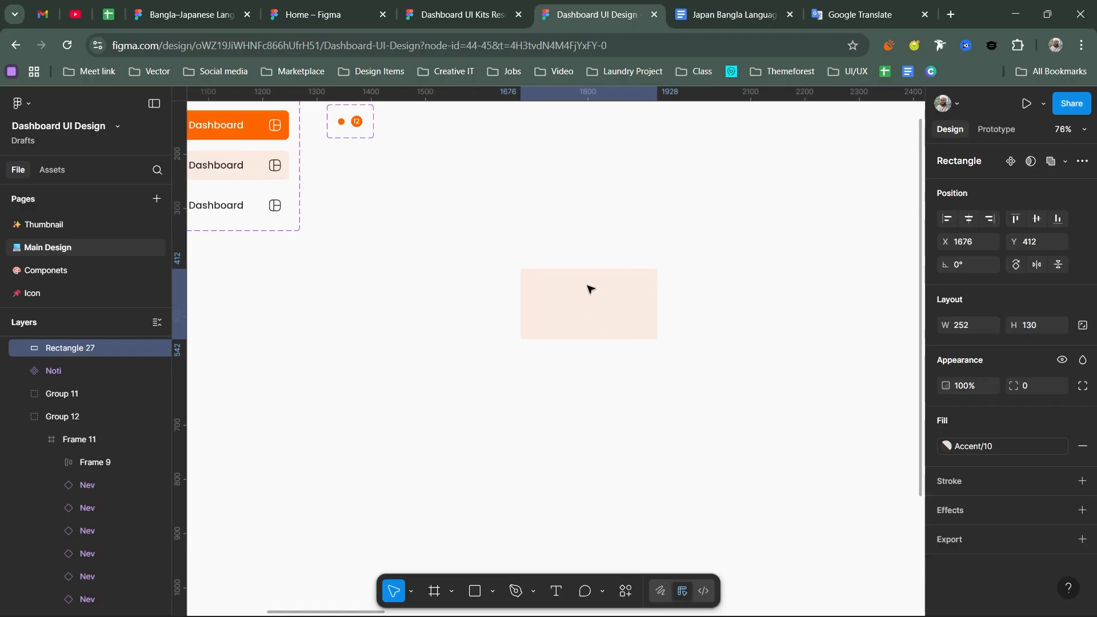
{"action": "left_click_drag", "start_coordinate": [590, 288], "coordinate": [593, 286]}
Step: Set the corner radius of the Style Guide card rectangle to 10
{"action": "left_click", "coordinate": [1039, 386]}
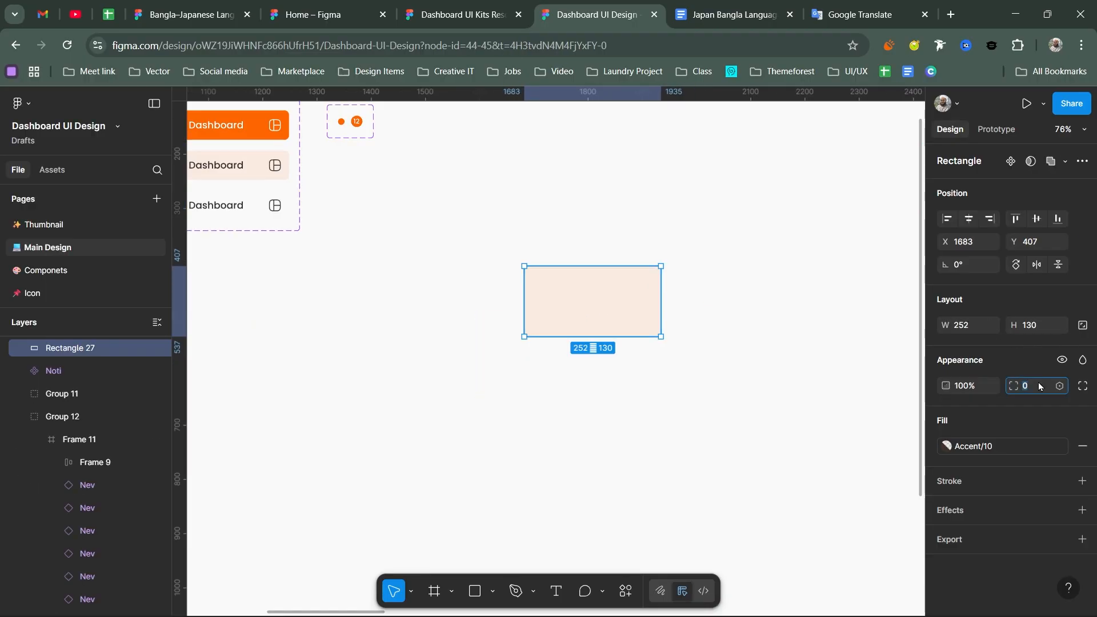
{"action": "type", "text": "10"}
{"action": "key", "text": "Return"}
{"action": "left_click_drag", "start_coordinate": [707, 389], "coordinate": [722, 374]}
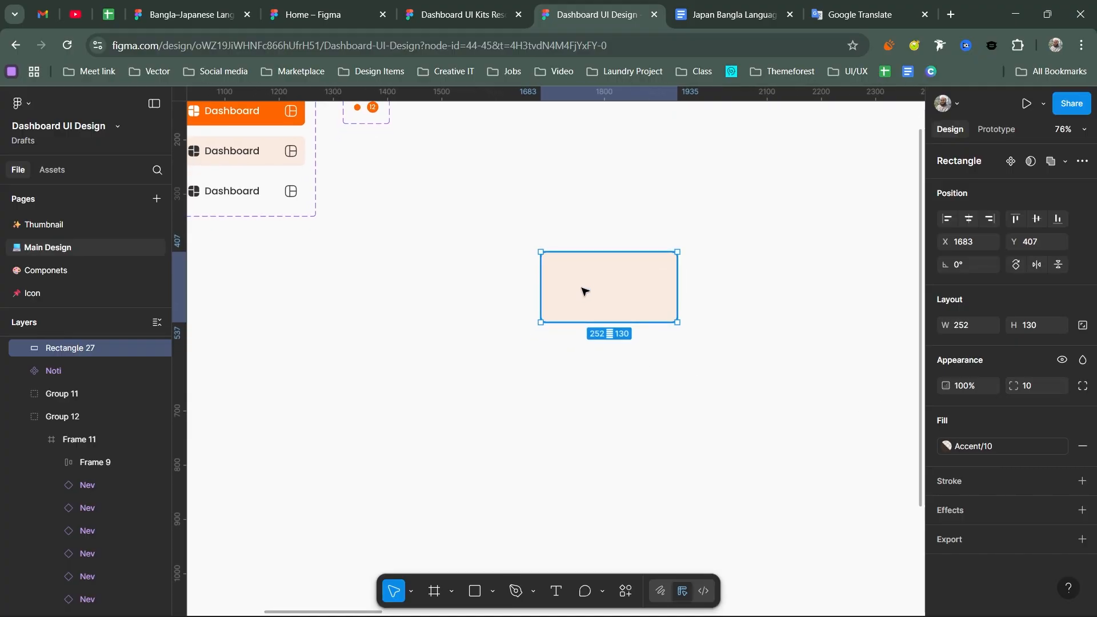
{"action": "left_click_drag", "start_coordinate": [582, 287], "coordinate": [583, 278]}
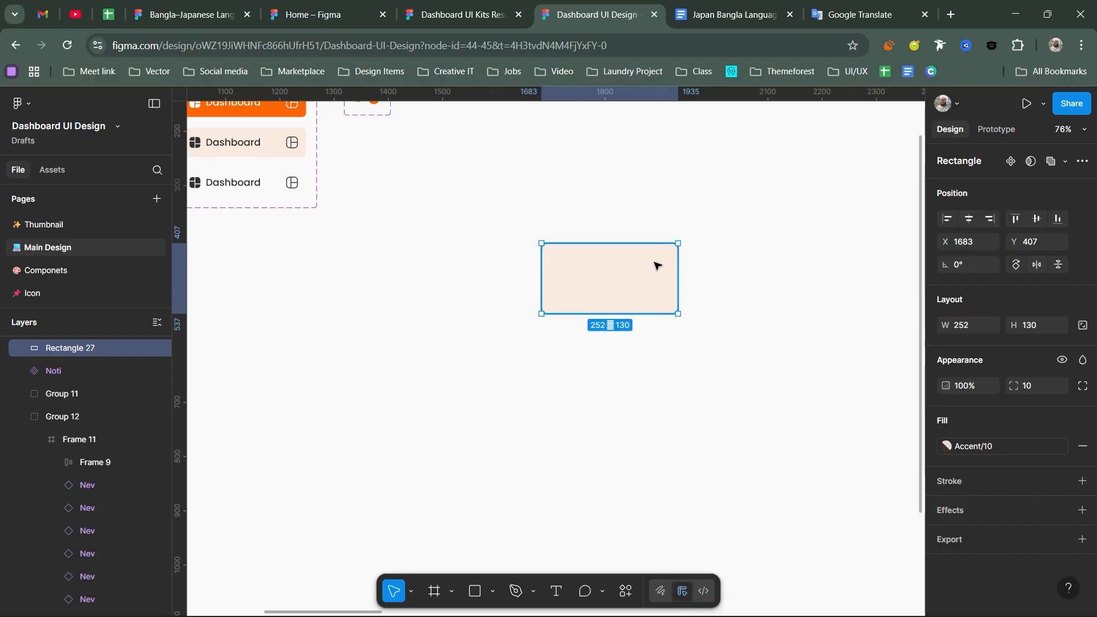
Step: Add a "Total Sale" text label inside the Style Guide card rectangle
{"action": "scroll", "coordinate": [588, 308], "scroll_direction": "up", "scroll_amount": 5}
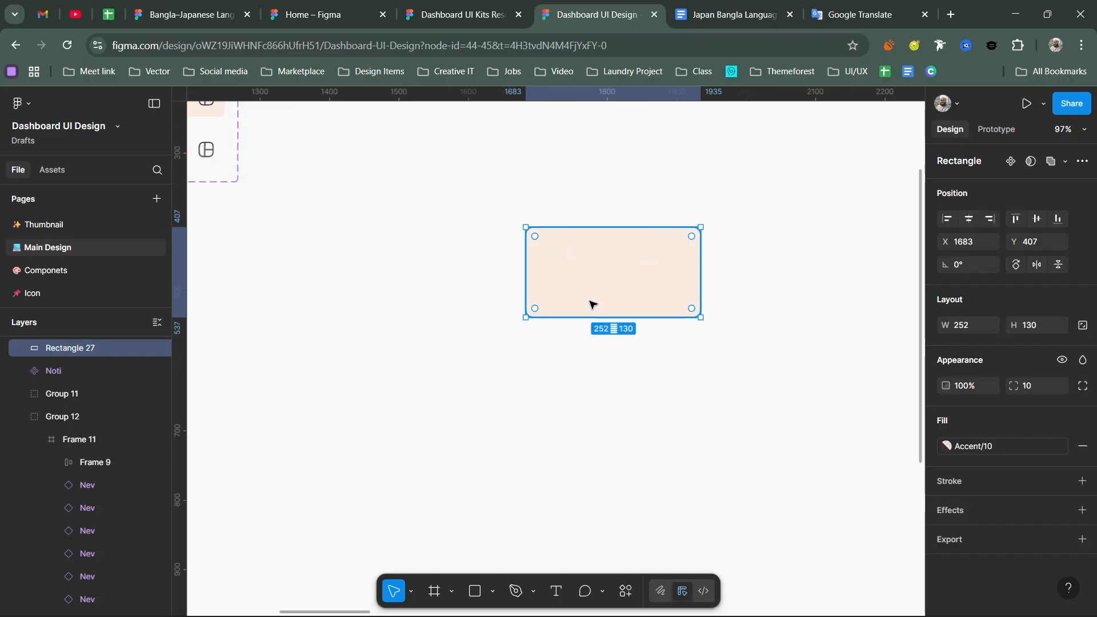
{"action": "key", "text": "t"}
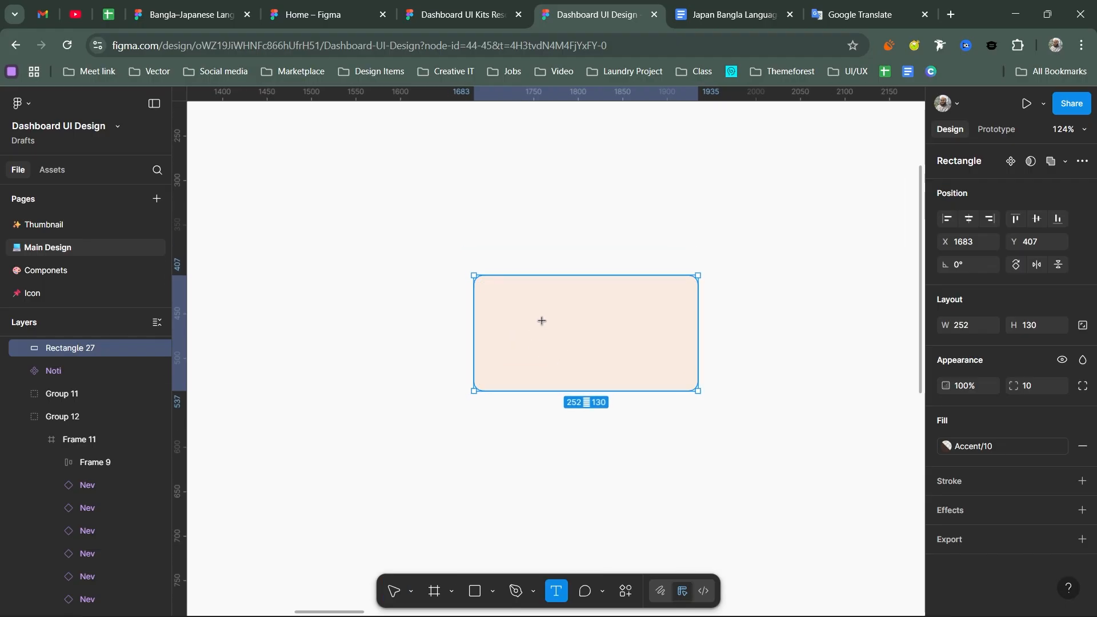
{"action": "left_click", "coordinate": [541, 330]}
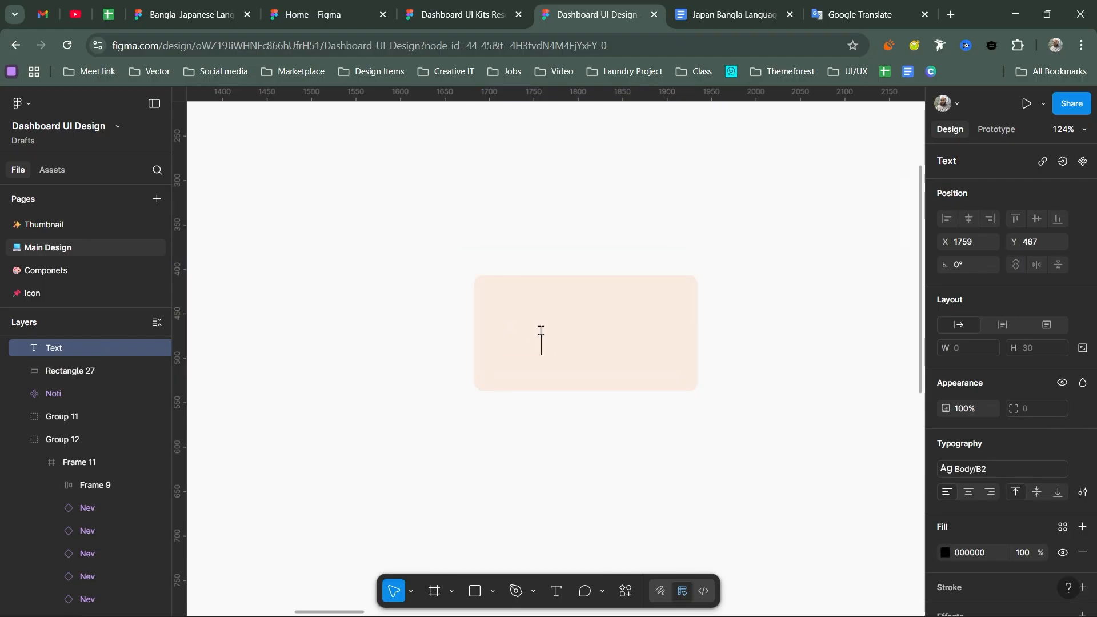
{"action": "type", "text": "Total"}
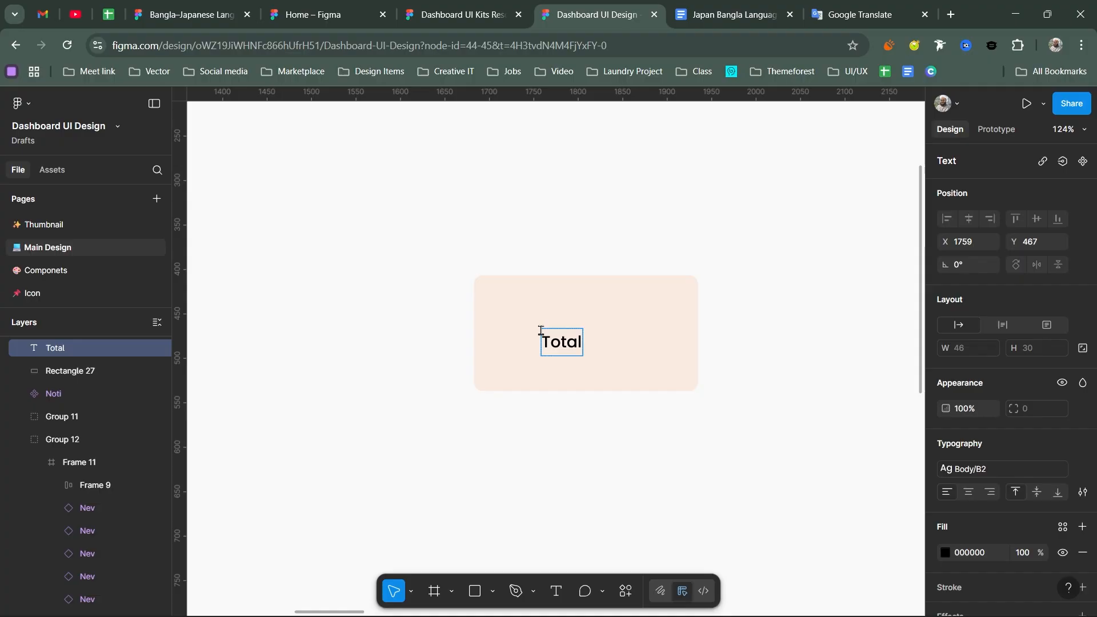
{"action": "type", "text": " Sale"}
{"action": "key", "text": "Escape"}
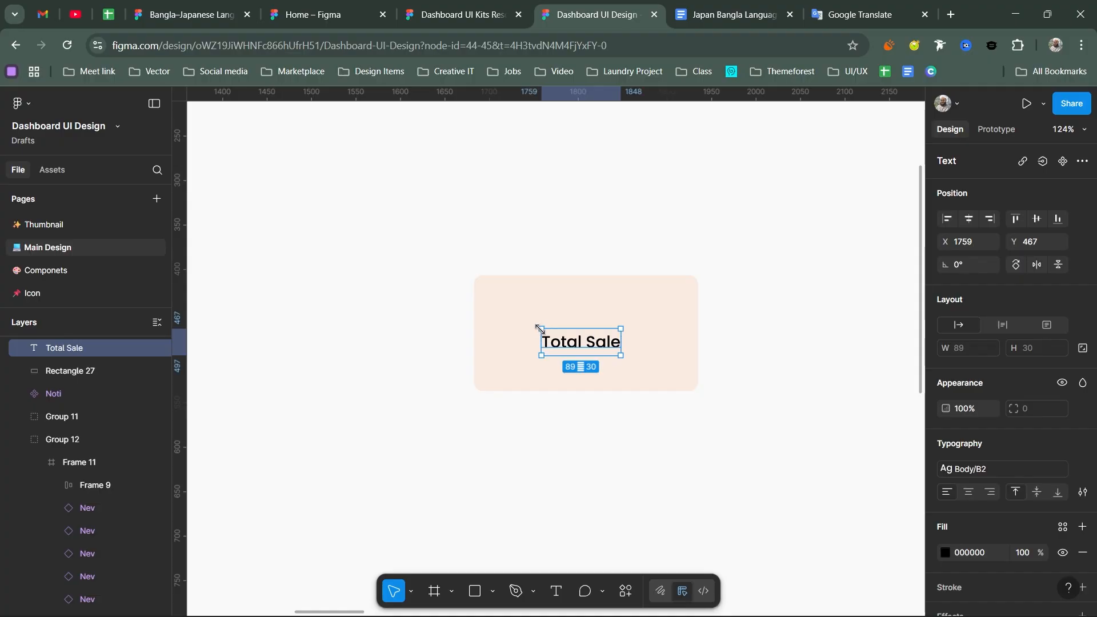
Step: Apply the Body/B4 text style to the "Total Sale" label
{"action": "left_click", "coordinate": [990, 468]}
{"action": "scroll", "coordinate": [846, 497], "scroll_direction": "down", "scroll_amount": 3}
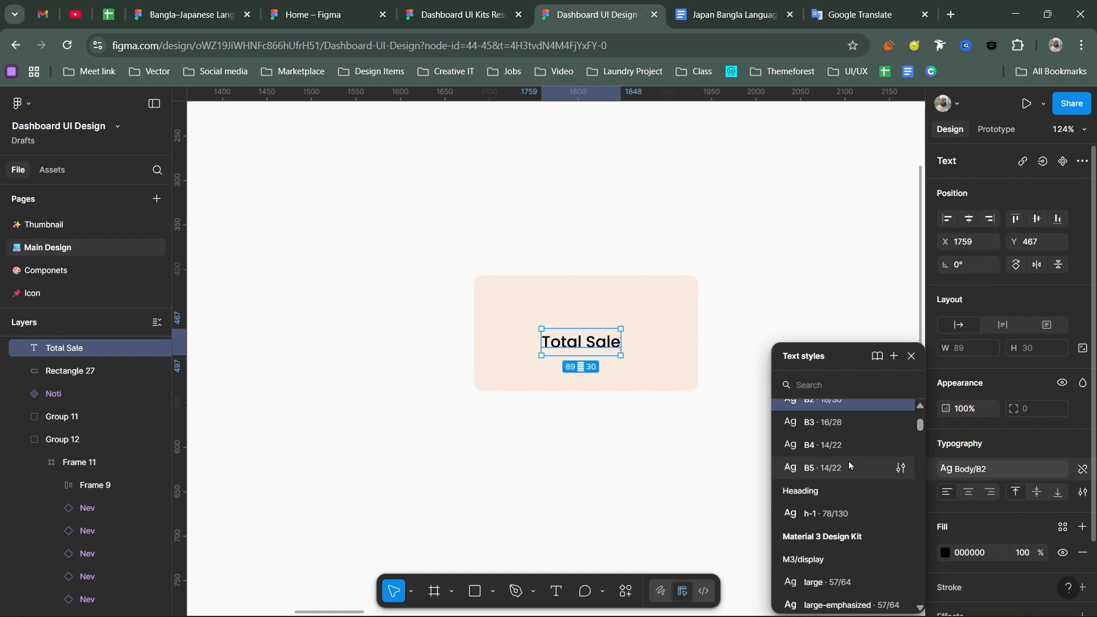
{"action": "scroll", "coordinate": [848, 461], "scroll_direction": "up", "scroll_amount": 3}
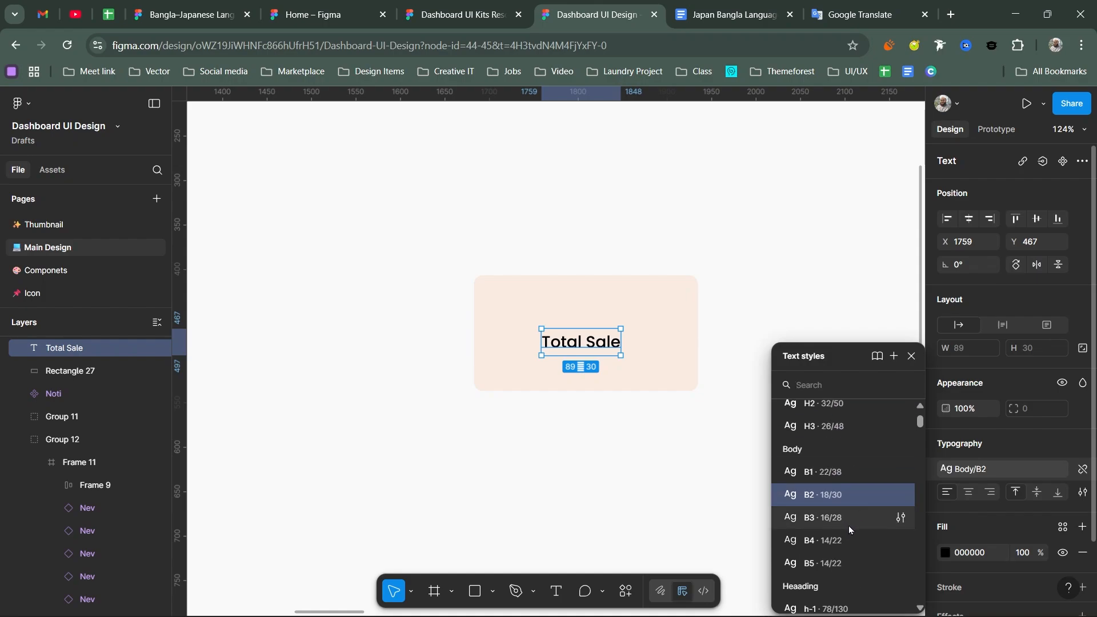
{"action": "left_click", "coordinate": [835, 546]}
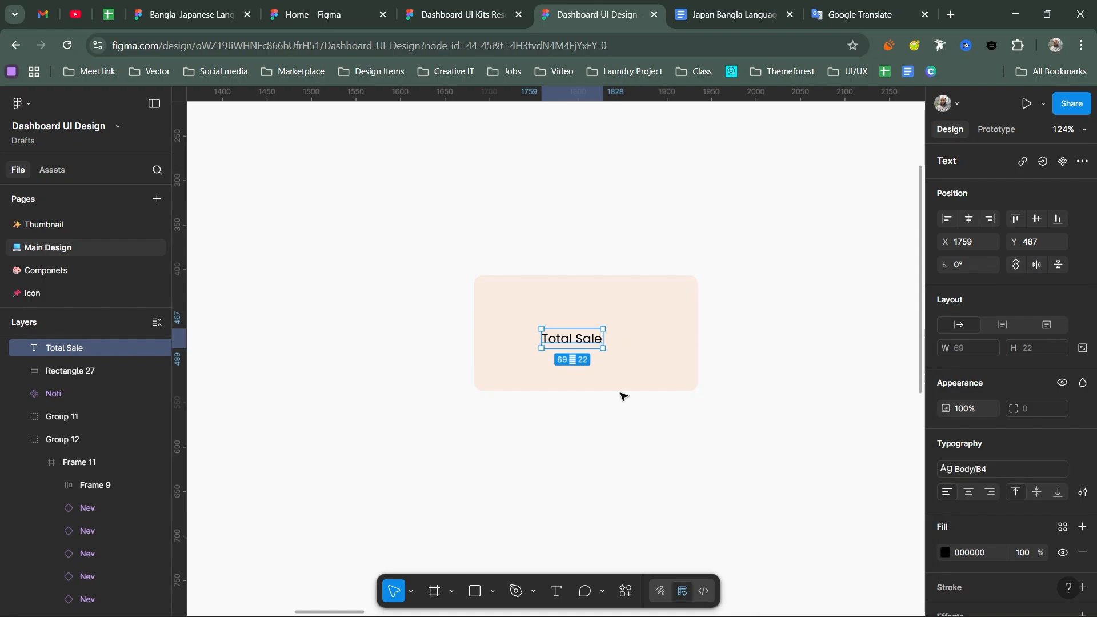
Step: Move the "Total Sale" label to the card's upper-left area, at X 1704, Y 427
{"action": "left_click_drag", "start_coordinate": [574, 343], "coordinate": [529, 305]}
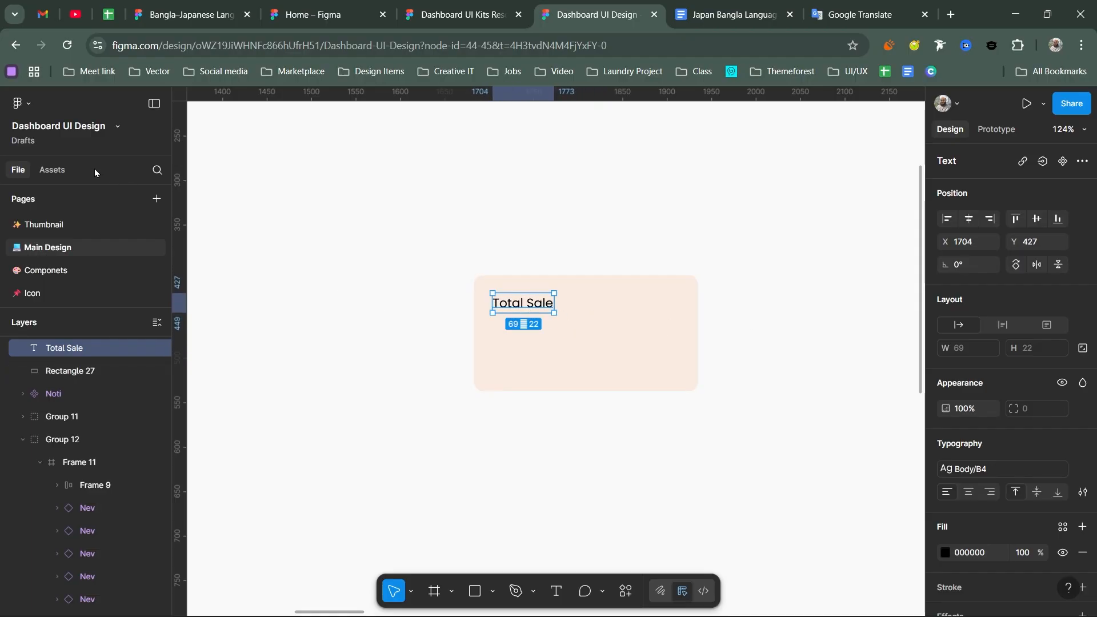
Step: Place a copy of the size 62, round, default-status IconSet icon in the upper-right area of the card
{"action": "left_click", "coordinate": [54, 172]}
{"action": "scroll", "coordinate": [569, 272], "scroll_direction": "down", "scroll_amount": 2}
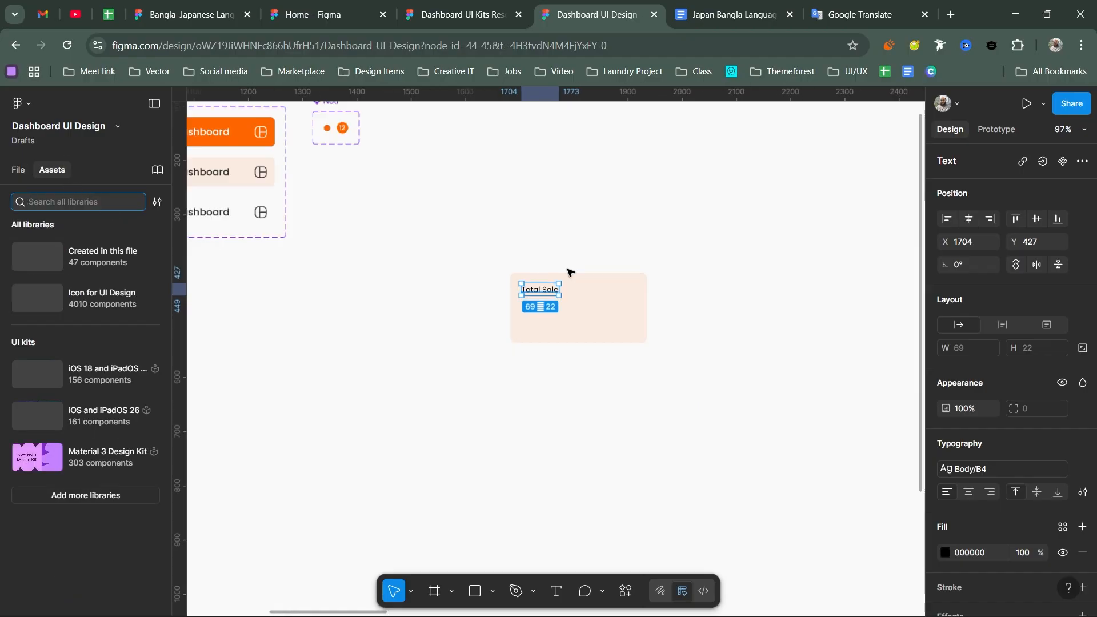
{"action": "scroll", "coordinate": [569, 272], "scroll_direction": "down", "scroll_amount": 5}
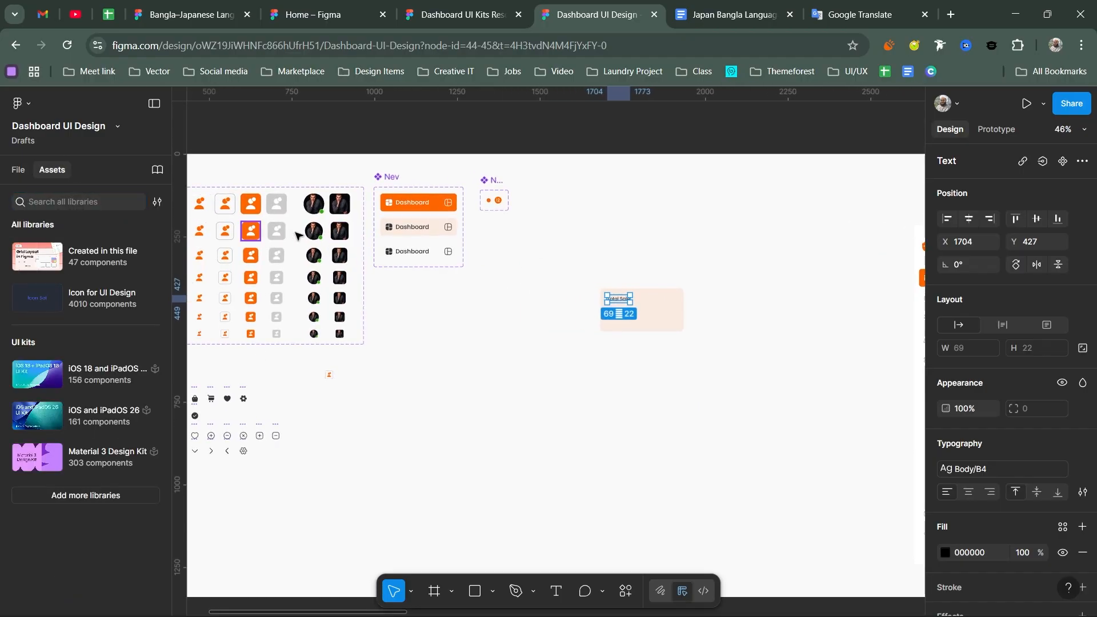
{"action": "scroll", "coordinate": [424, 229], "scroll_direction": "left", "scroll_amount": 5}
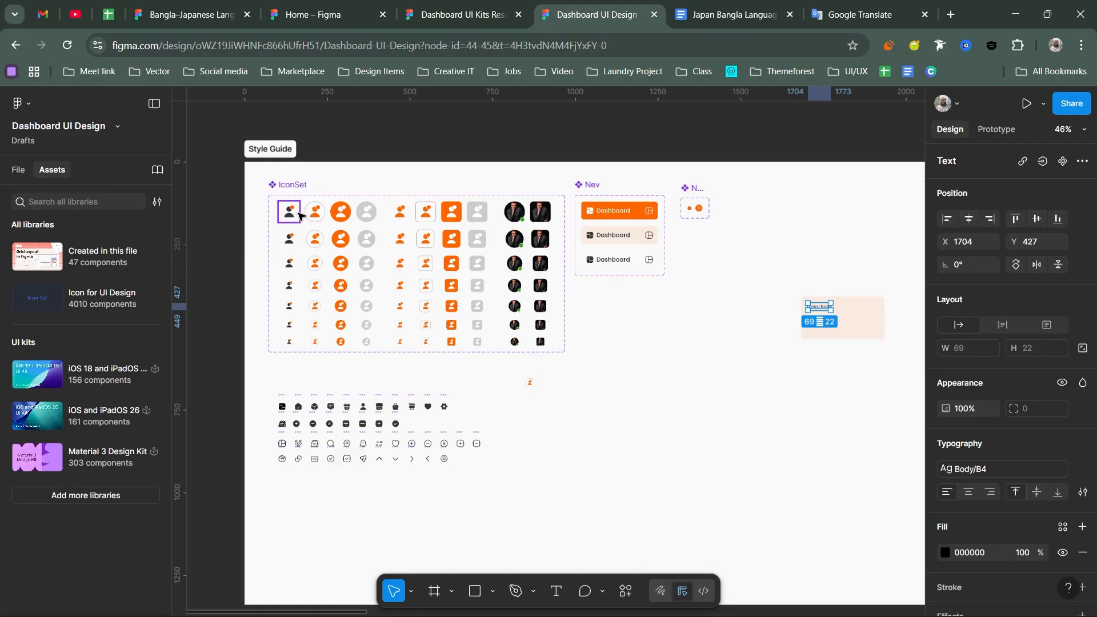
{"action": "left_click", "coordinate": [289, 212]}
{"action": "left_click_drag", "start_coordinate": [685, 257], "coordinate": [869, 316]}
{"action": "scroll", "coordinate": [870, 316], "scroll_direction": "up", "scroll_amount": 5}
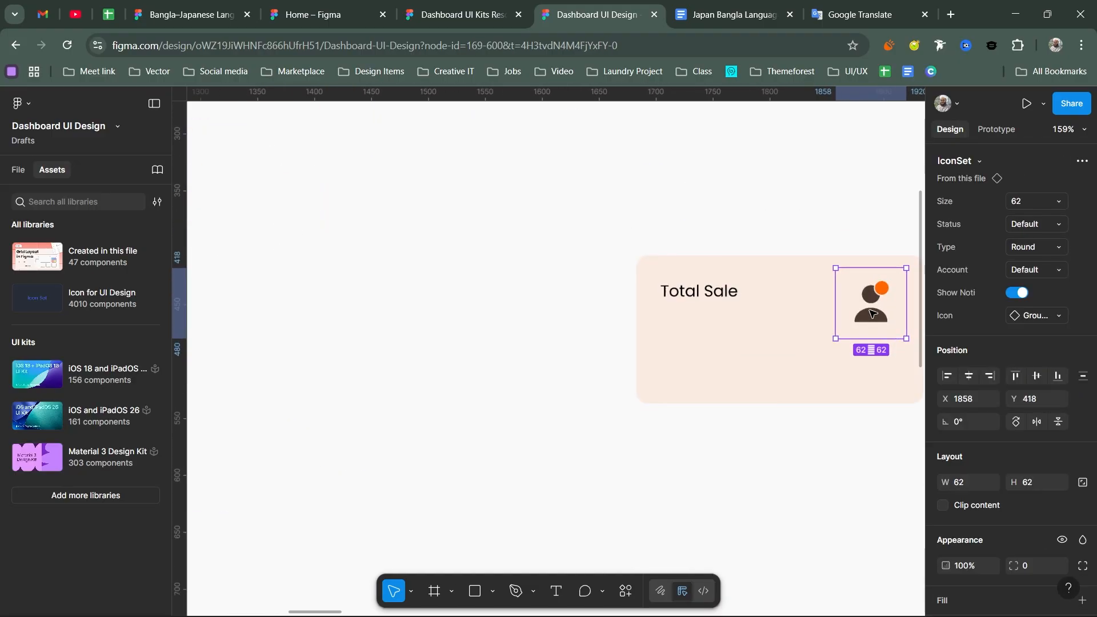
Step: Set the card icon's size to 40, shift it closer to the card's upper-right corner, and set its status to Active
{"action": "scroll", "coordinate": [800, 314], "scroll_direction": "right", "scroll_amount": 3}
{"action": "left_click", "coordinate": [1032, 204]}
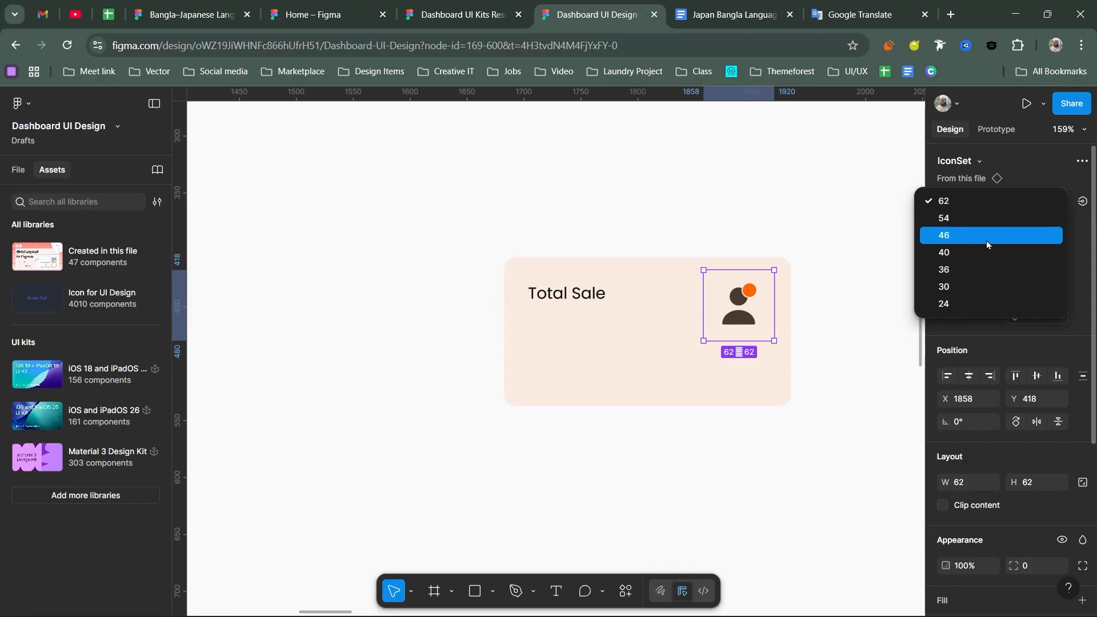
{"action": "left_click", "coordinate": [962, 253]}
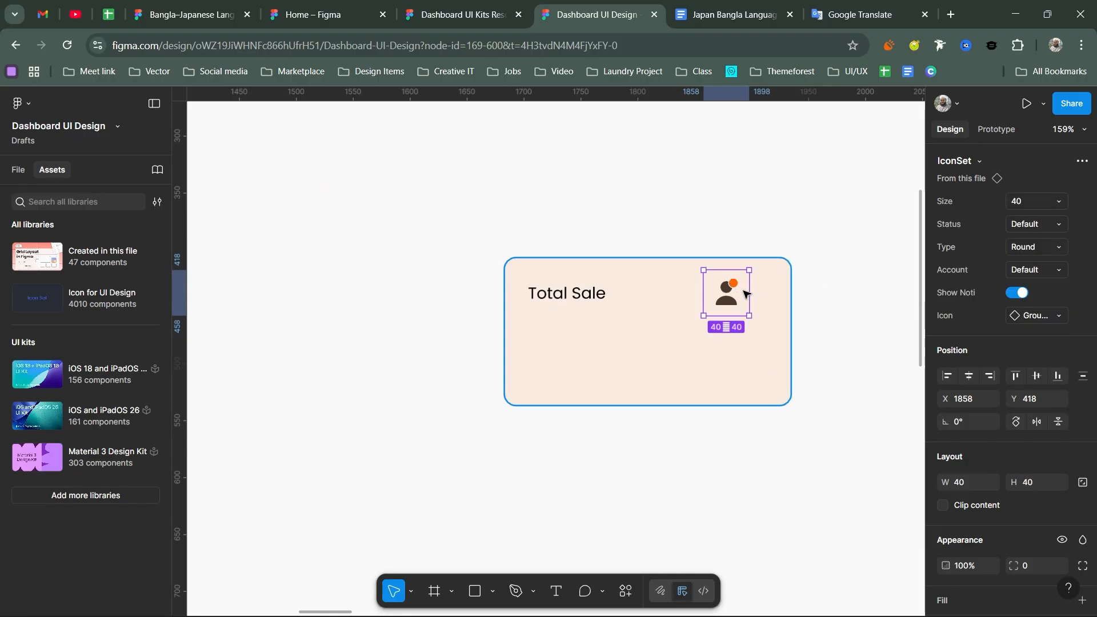
{"action": "left_click_drag", "start_coordinate": [737, 294], "coordinate": [766, 289]}
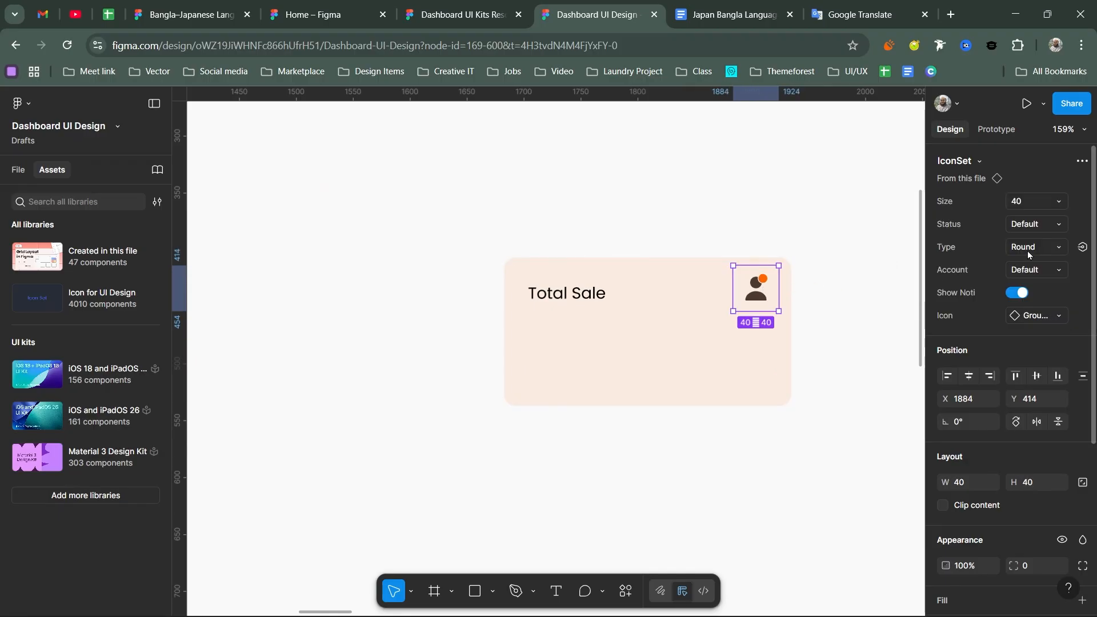
{"action": "left_click", "coordinate": [1033, 224]}
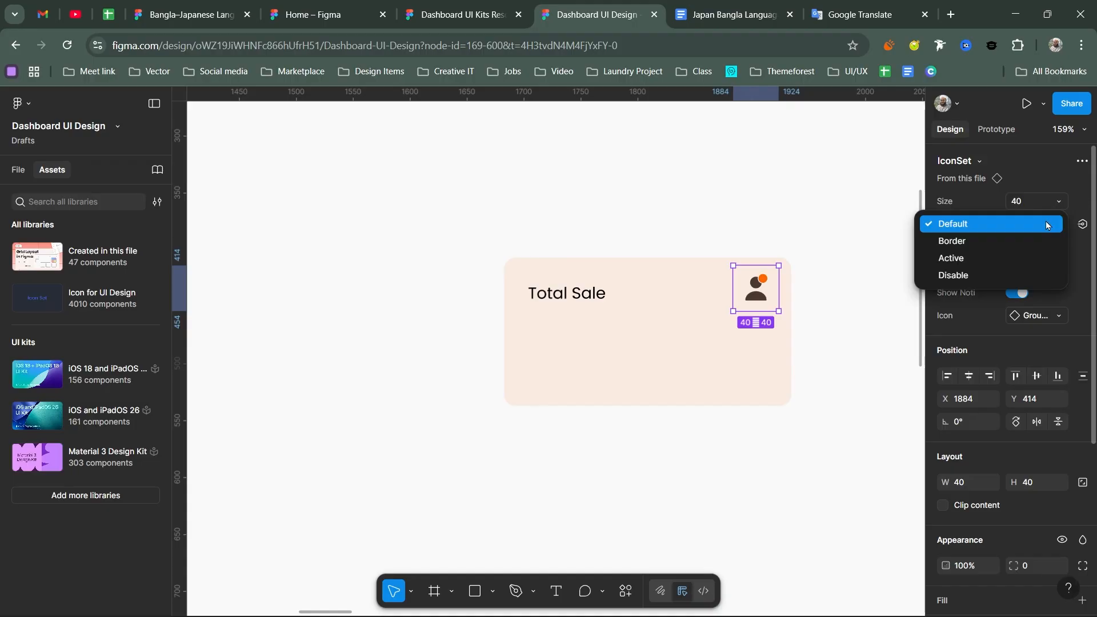
{"action": "left_click", "coordinate": [975, 259]}
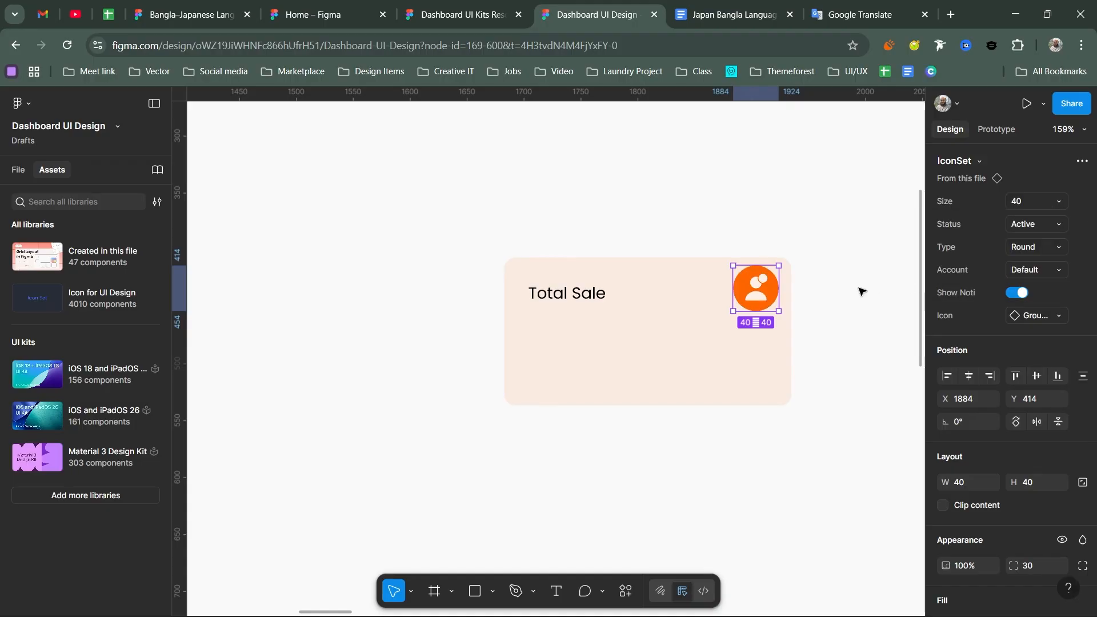
Step: Reduce the card icon's size to 24 and position it at X 1891, Y 425
{"action": "left_click", "coordinate": [1037, 202]}
{"action": "left_click", "coordinate": [957, 239]}
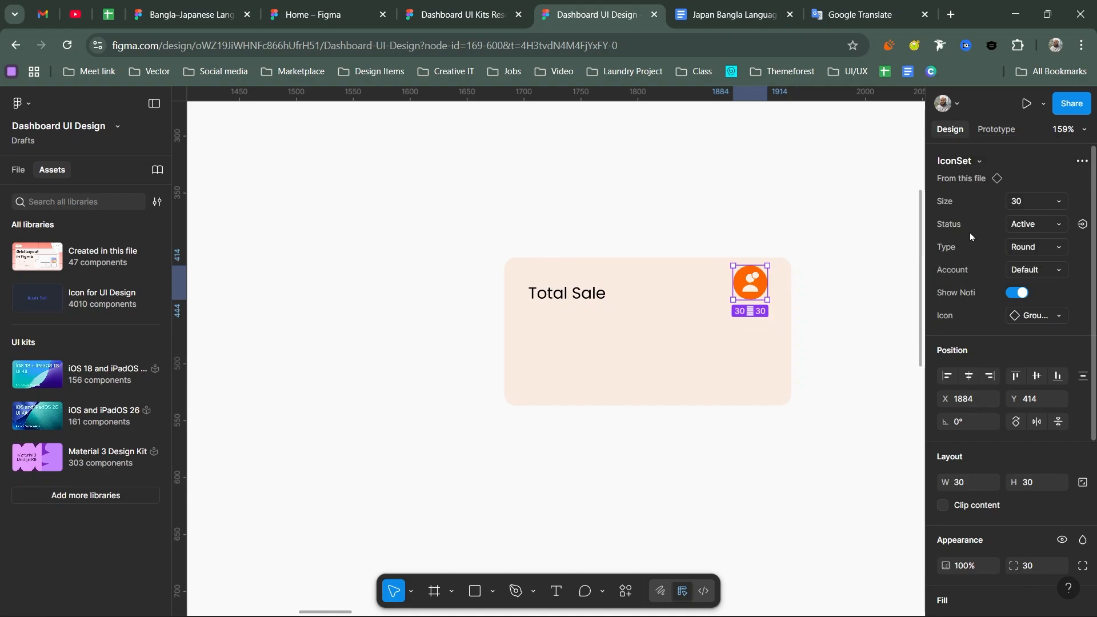
{"action": "left_click", "coordinate": [1024, 205]}
{"action": "left_click", "coordinate": [960, 242]}
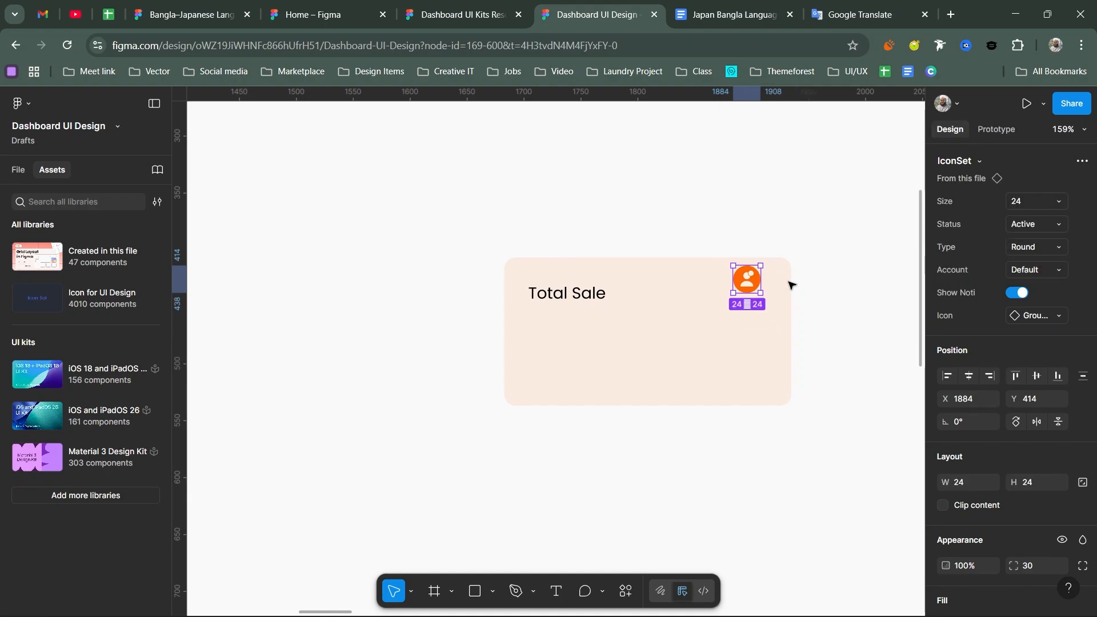
{"action": "mouse_move", "coordinate": [755, 292]}
{"action": "left_mouse_down"}
{"action": "mouse_move", "coordinate": [771, 302]}
{"action": "mouse_move", "coordinate": [760, 307]}
{"action": "left_mouse_up"}
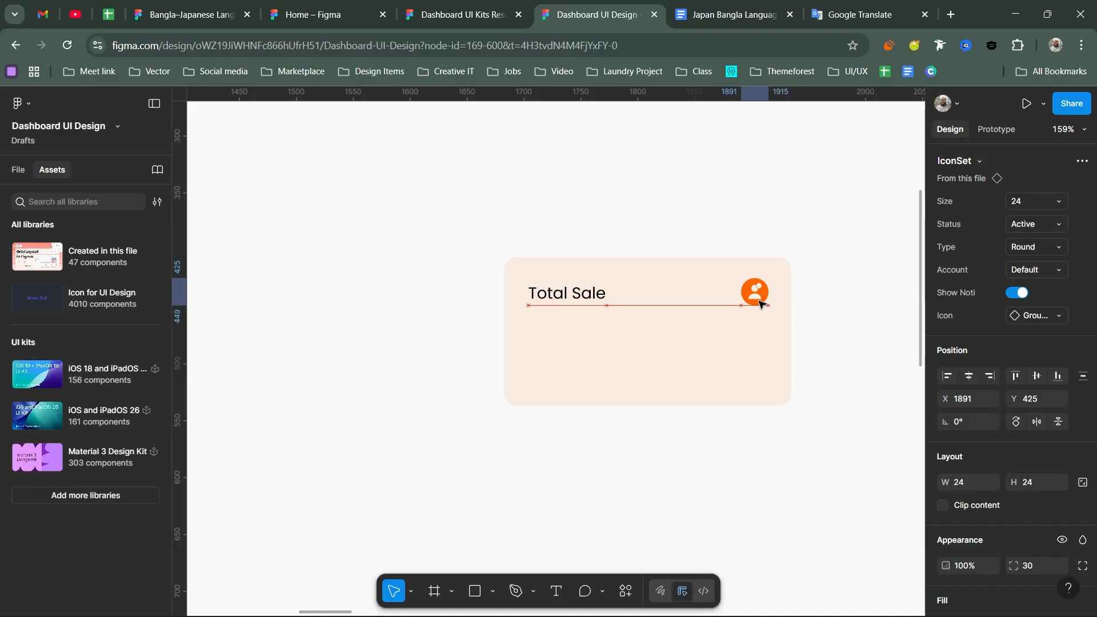
Step: Vertically center the "Total Sale" label with the card icon
{"action": "left_click", "coordinate": [572, 297], "text": "shift"}
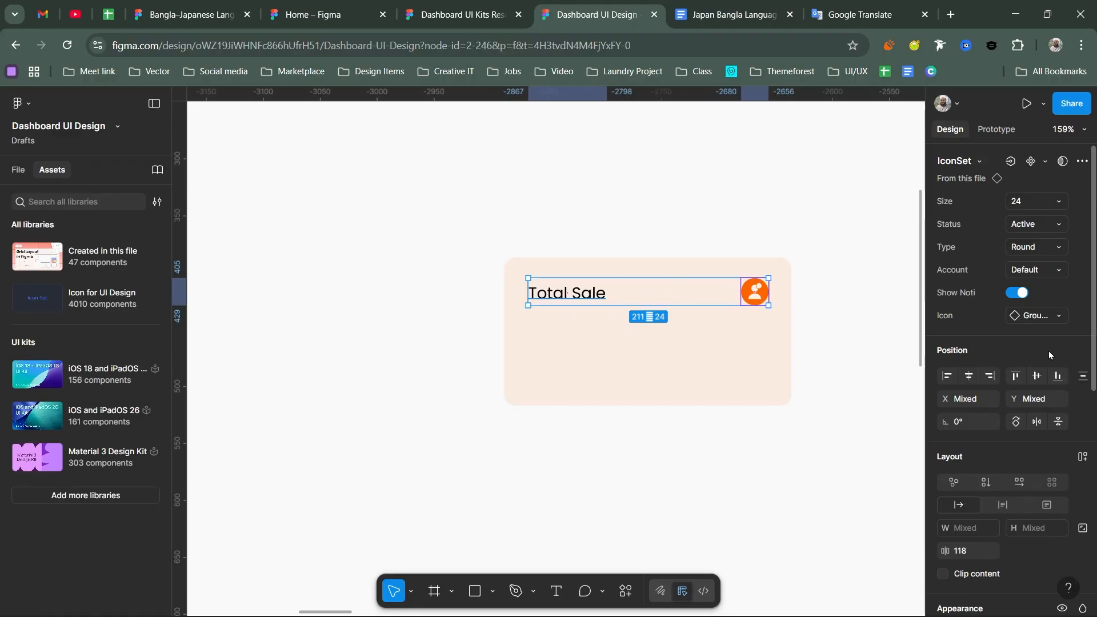
{"action": "left_click", "coordinate": [584, 298]}
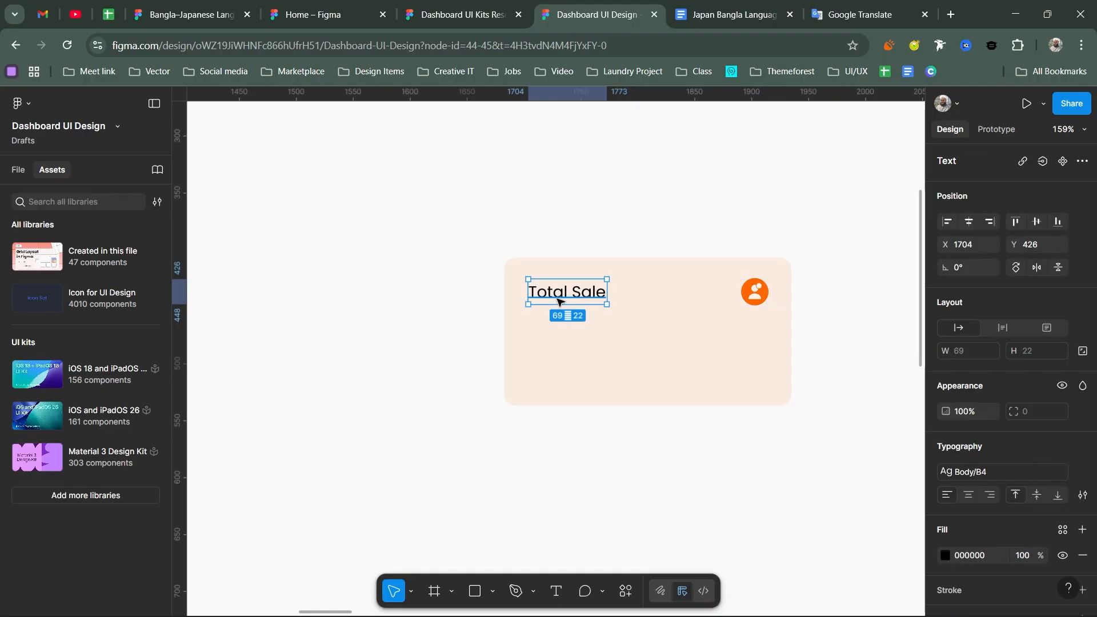
{"action": "left_click", "coordinate": [646, 364]}
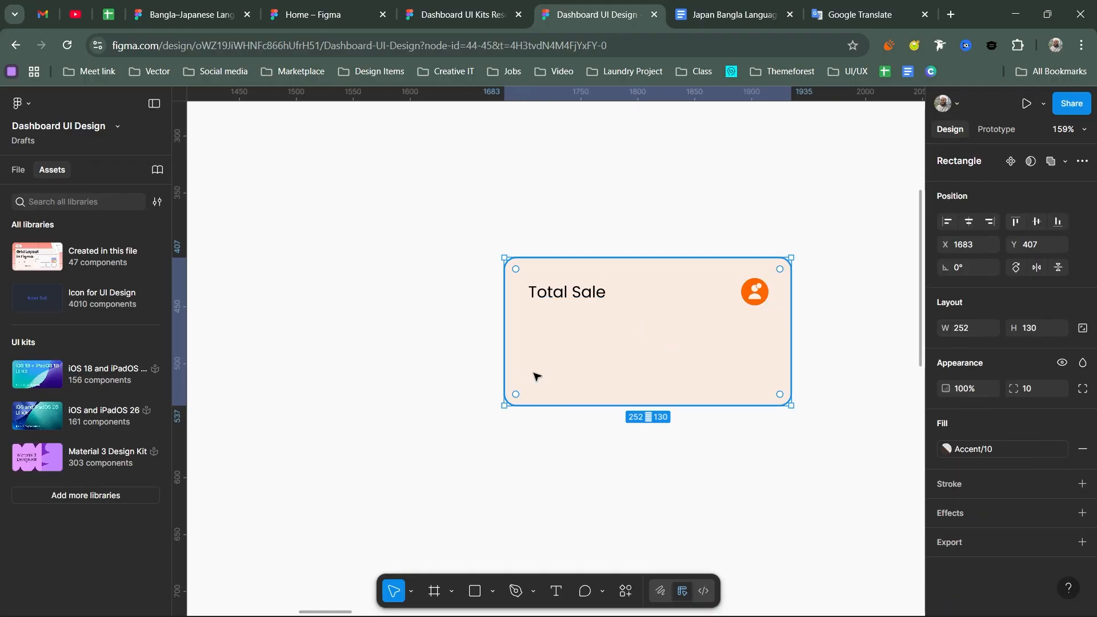
Step: Add a "$842.00" text in the card's lower-left area, at X 1704, Y 504
{"action": "key", "text": "t"}
{"action": "left_click", "coordinate": [567, 378]}
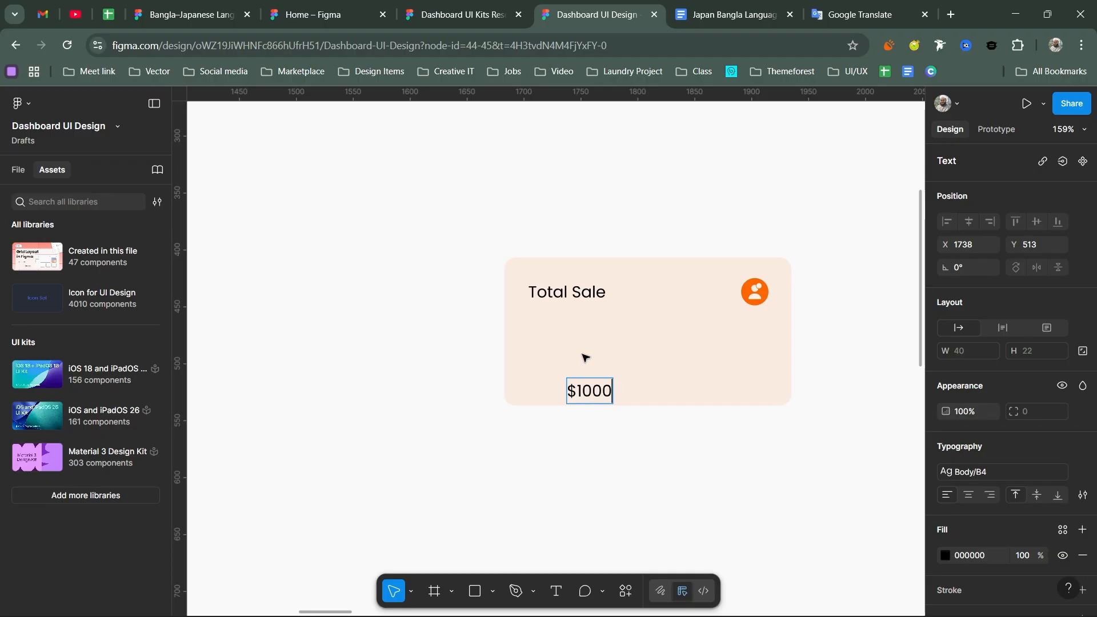
{"action": "type", "text": "842."}
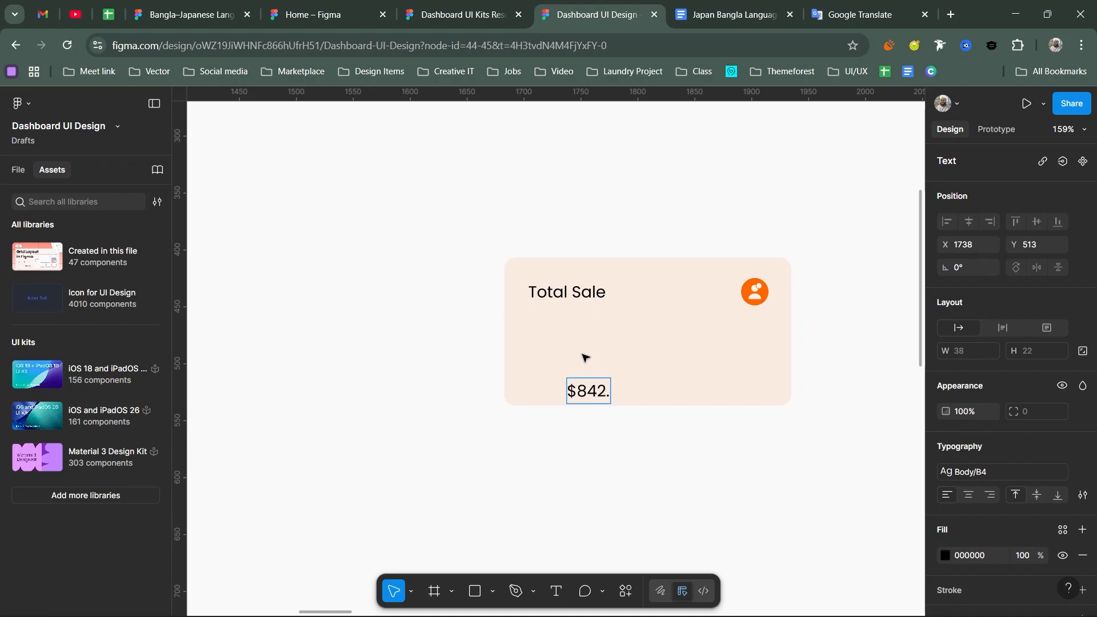
{"action": "key", "text": "Escape"}
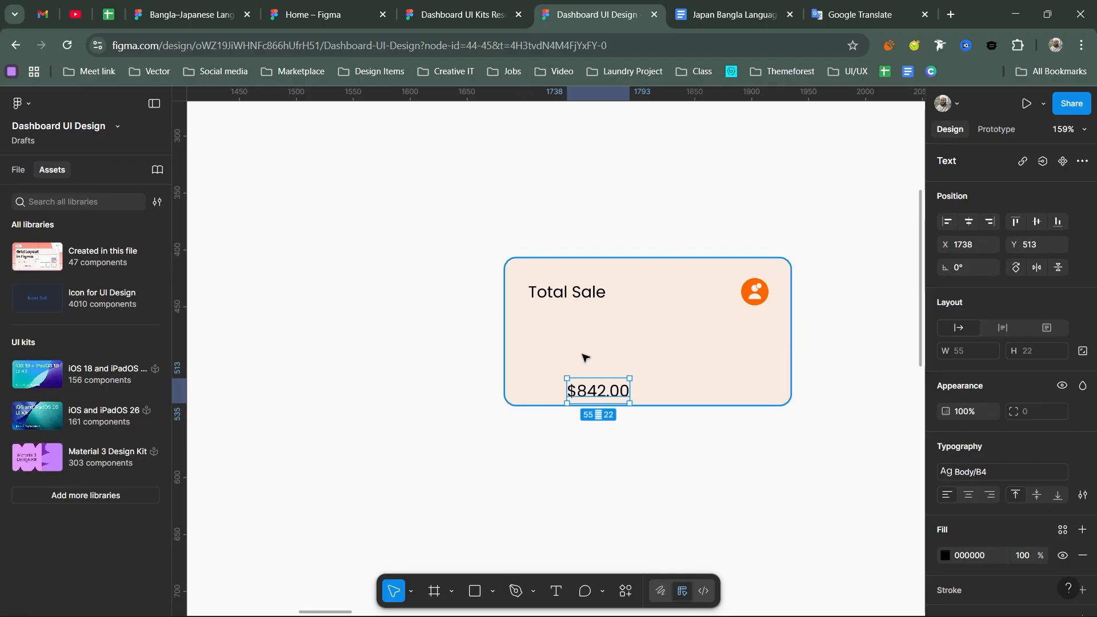
{"action": "left_click_drag", "start_coordinate": [596, 391], "coordinate": [565, 384]}
Step: Try the Heading/H2 text style on the "$842.00" amount
{"action": "left_click", "coordinate": [948, 471]}
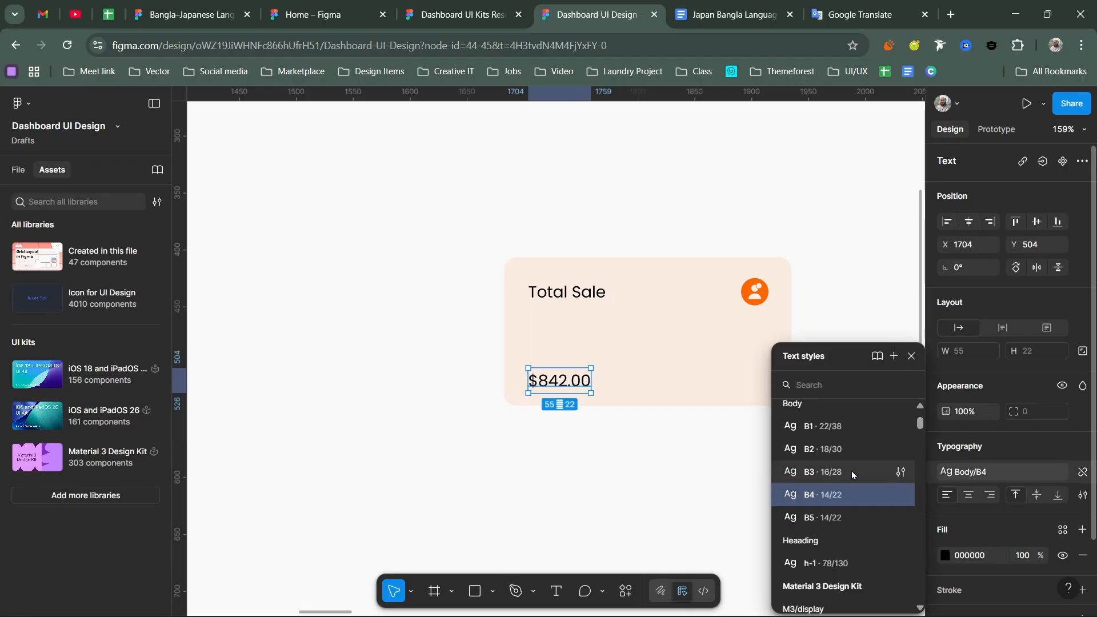
{"action": "scroll", "coordinate": [851, 470], "scroll_direction": "up", "scroll_amount": 3}
{"action": "left_click", "coordinate": [832, 480]}
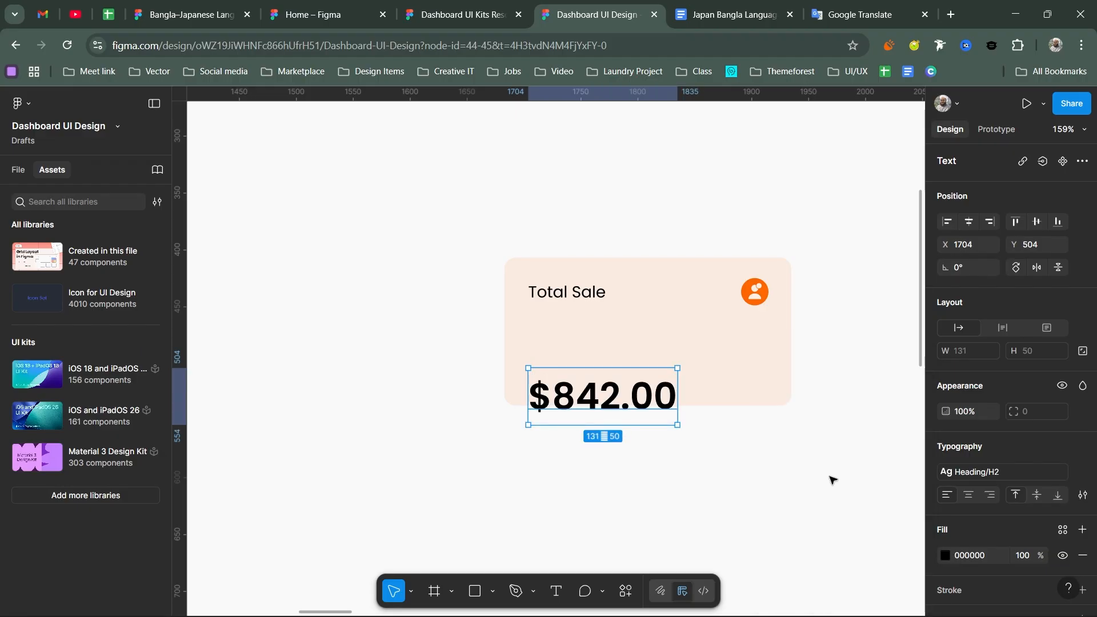
Step: Apply the Body/B1 text style to the "$842.00" amount and move it to Y 489
{"action": "left_click", "coordinate": [971, 472]}
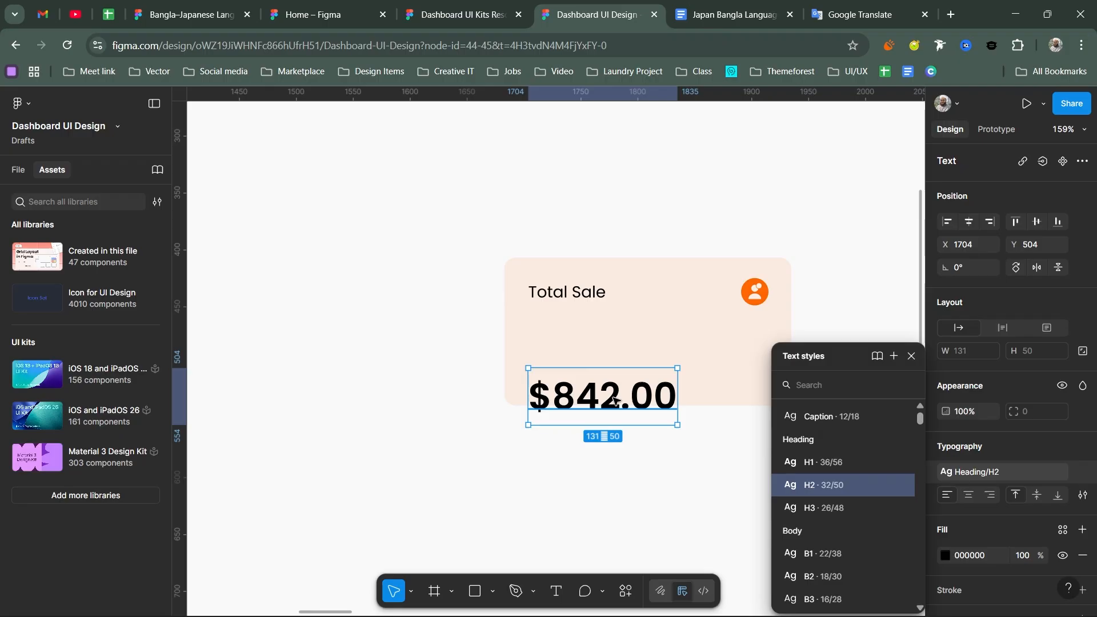
{"action": "scroll", "coordinate": [868, 514], "scroll_direction": "down", "scroll_amount": 3}
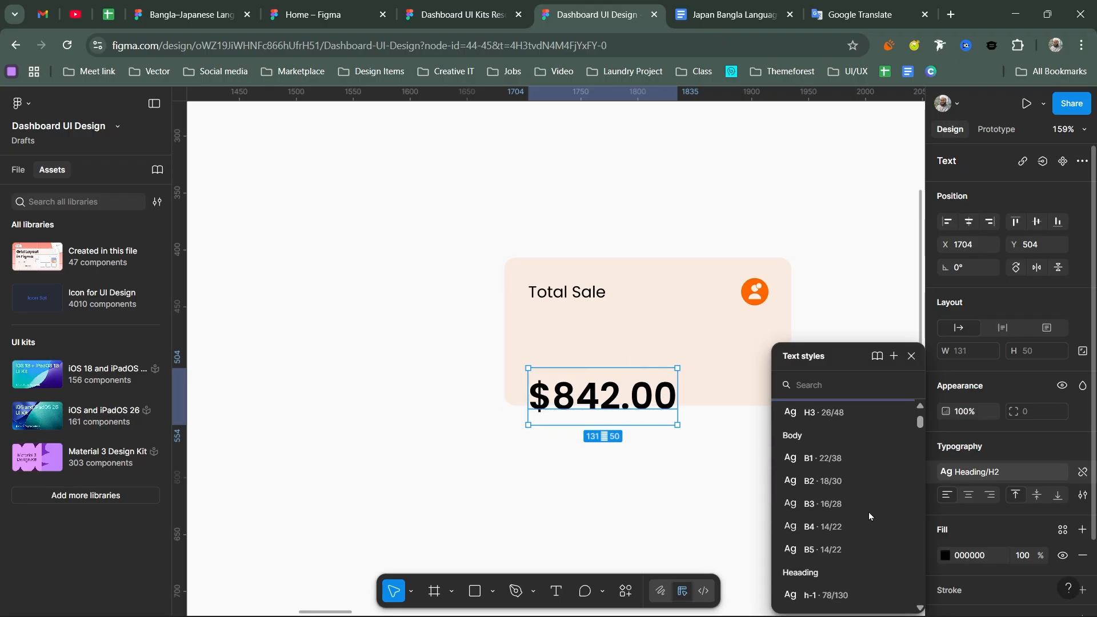
{"action": "left_click", "coordinate": [840, 462]}
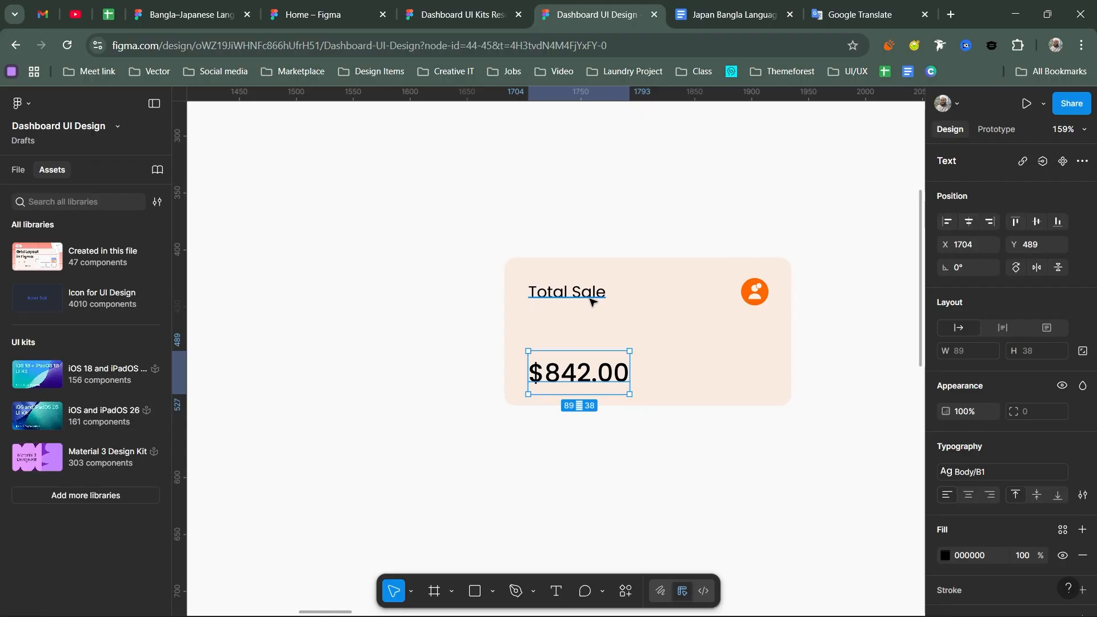
{"action": "left_click", "coordinate": [725, 384]}
Step: Duplicate the amount to the lower-right area of the card and change the copy's text to "+4.88%"
{"action": "left_click_drag", "start_coordinate": [567, 380], "coordinate": [753, 379]}
{"action": "double_click", "coordinate": [752, 378]}
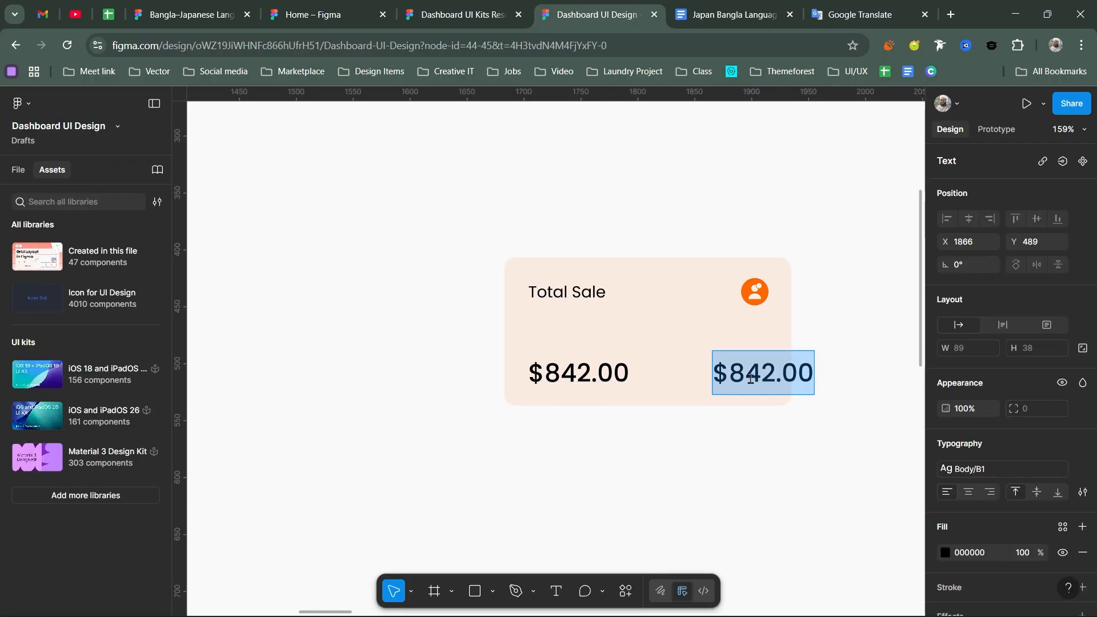
{"action": "type", "text": "+"}
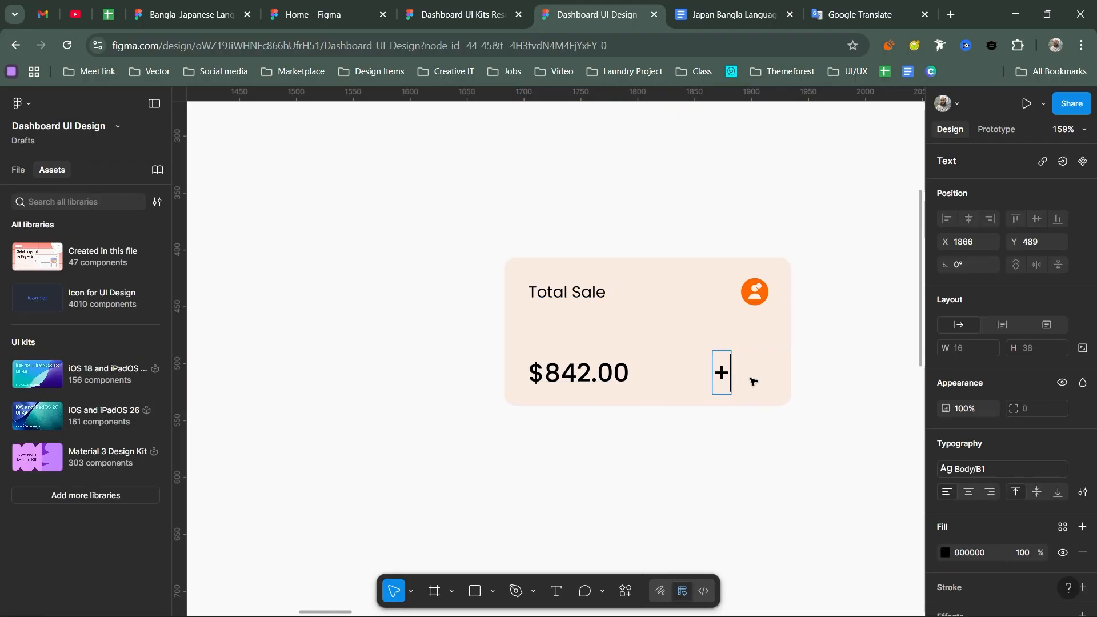
{"action": "type", "text": "4.88%"}
{"action": "key", "text": "Escape"}
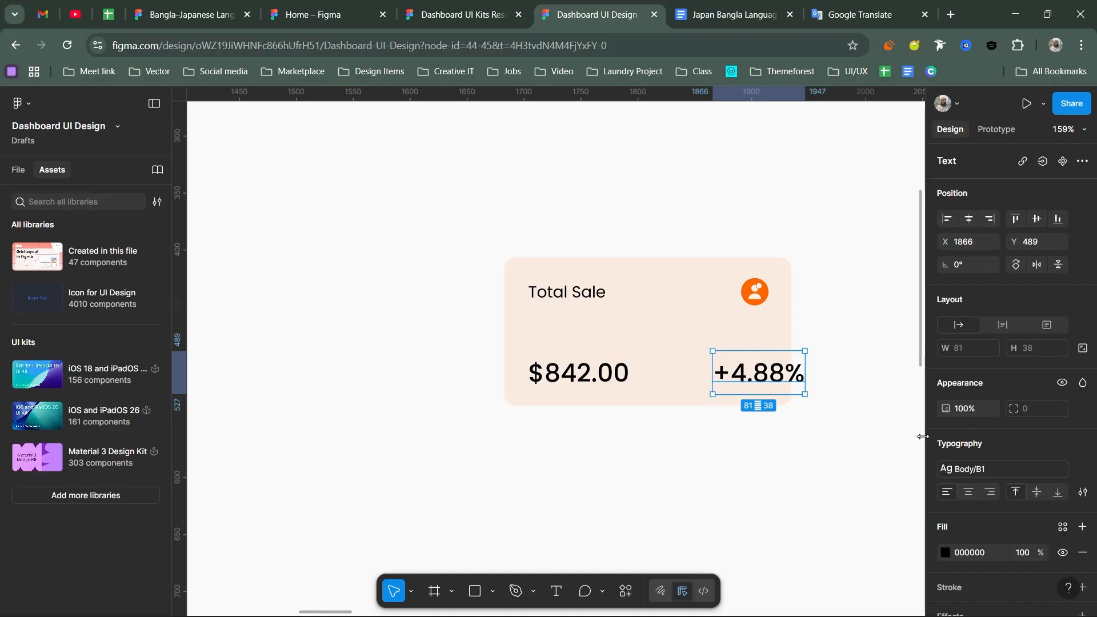
Step: Try the Body/B5 text style on the "+4.88%" label
{"action": "left_click", "coordinate": [982, 469]}
{"action": "scroll", "coordinate": [843, 573], "scroll_direction": "down", "scroll_amount": 2}
{"action": "left_click", "coordinate": [822, 490]}
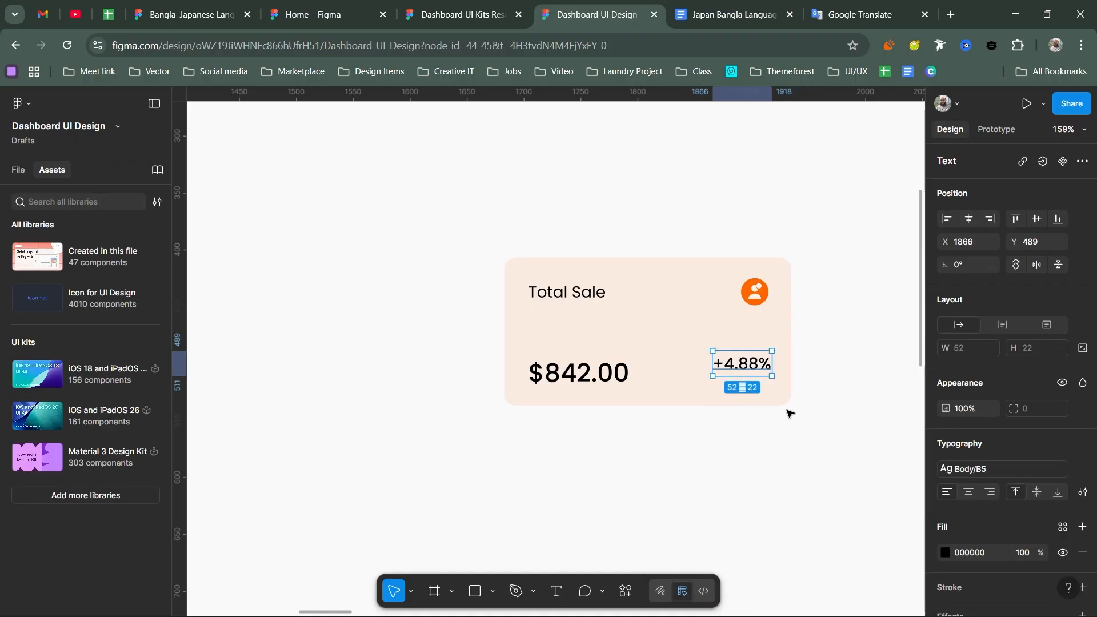
Step: Apply the Caption text style to the "+4.88%" label
{"action": "left_click", "coordinate": [982, 468]}
{"action": "scroll", "coordinate": [859, 509], "scroll_direction": "down", "scroll_amount": 2}
{"action": "scroll", "coordinate": [838, 434], "scroll_direction": "up", "scroll_amount": 5}
{"action": "left_click", "coordinate": [838, 423]}
Step: Duplicate the "+4.88%" label directly below itself and change the copy's text to "vs last week"
{"action": "left_click_drag", "start_coordinate": [737, 365], "coordinate": [752, 392]}
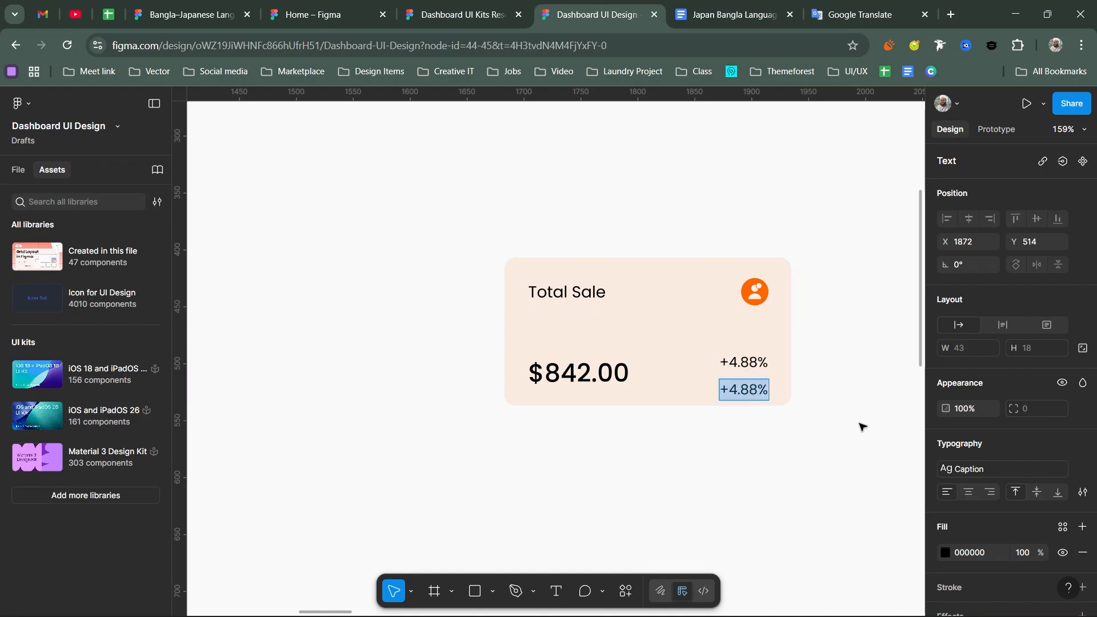
{"action": "type", "text": "va"}
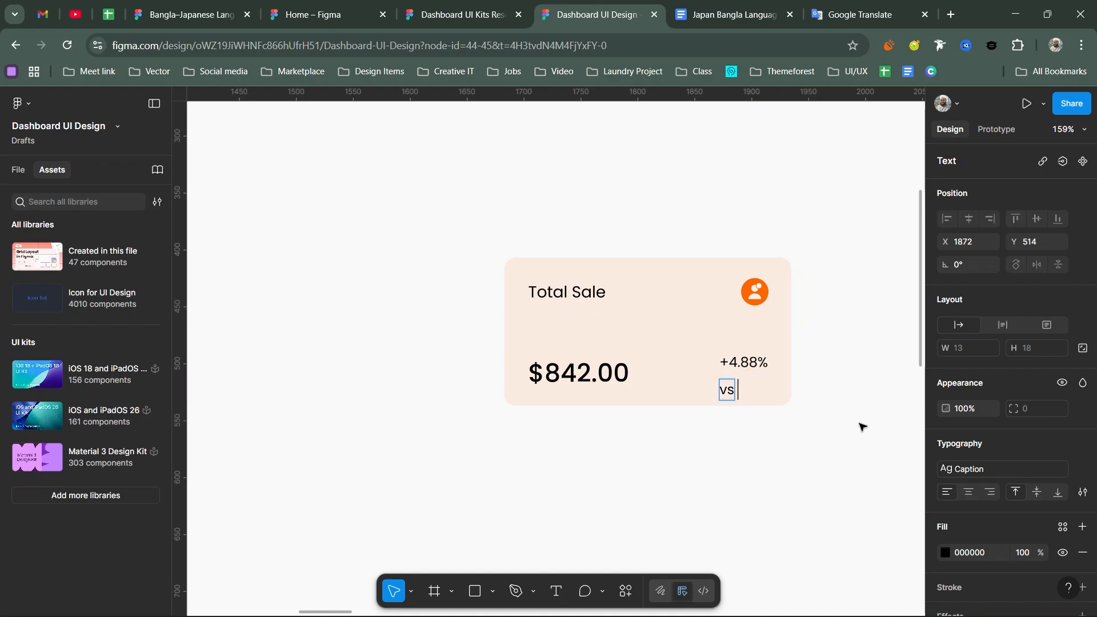
{"action": "type", "text": " last week"}
{"action": "key", "text": "Escape"}
Step: Right-align the "+4.88%" and "vs last week" labels with each other, in line with the icon's right edge
{"action": "left_click_drag", "start_coordinate": [781, 417], "coordinate": [761, 367]}
{"action": "key", "text": "alt+d"}
{"action": "key", "text": "Escape"}
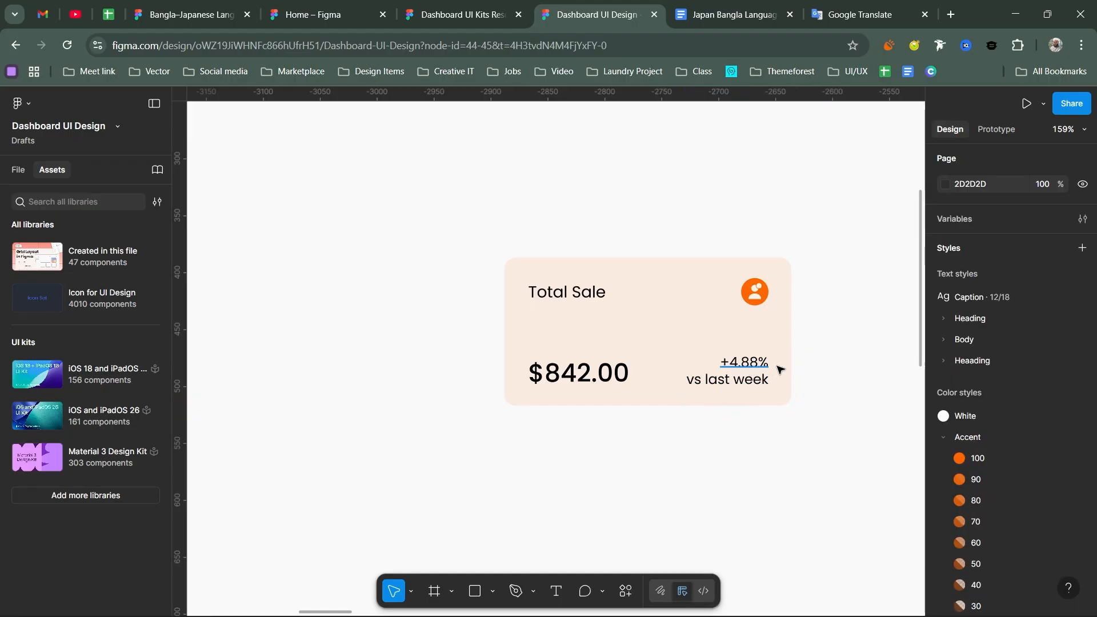
Step: Set the "+4.88%" label to the Body/B5 text style
{"action": "left_click", "coordinate": [759, 362]}
{"action": "left_click", "coordinate": [948, 468]}
{"action": "scroll", "coordinate": [831, 451], "scroll_direction": "down", "scroll_amount": 2}
{"action": "key", "text": "Escape"}
Step: Move the "vs last week" label to Y 506 and apply the Black/40 color style to its fill
{"action": "left_click", "coordinate": [759, 382]}
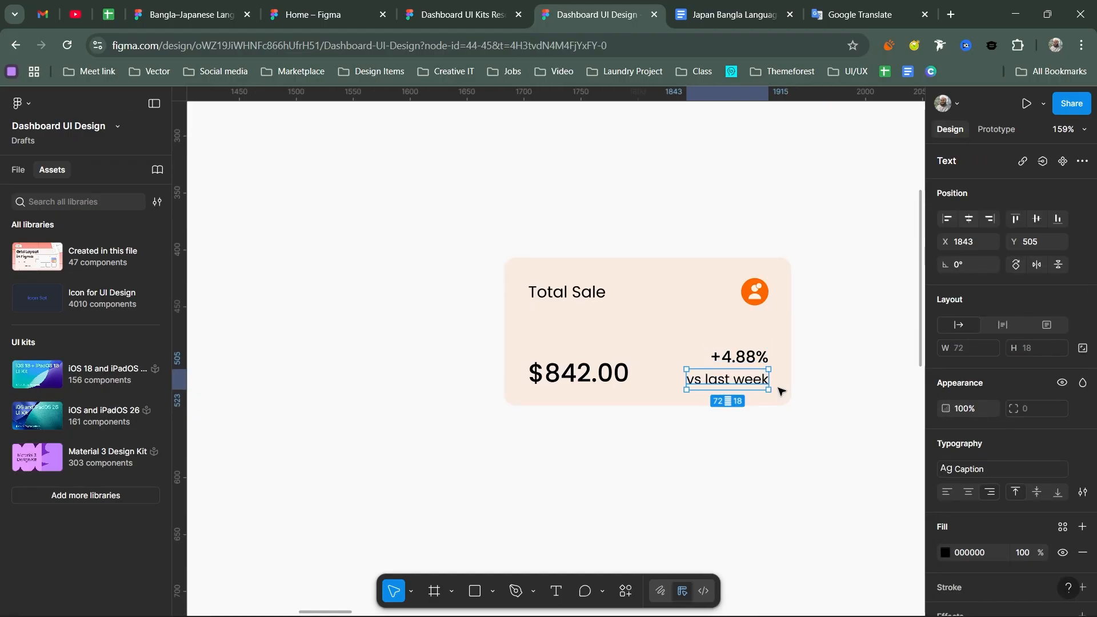
{"action": "left_click", "coordinate": [741, 370], "text": "shift"}
{"action": "left_click", "coordinate": [731, 380]}
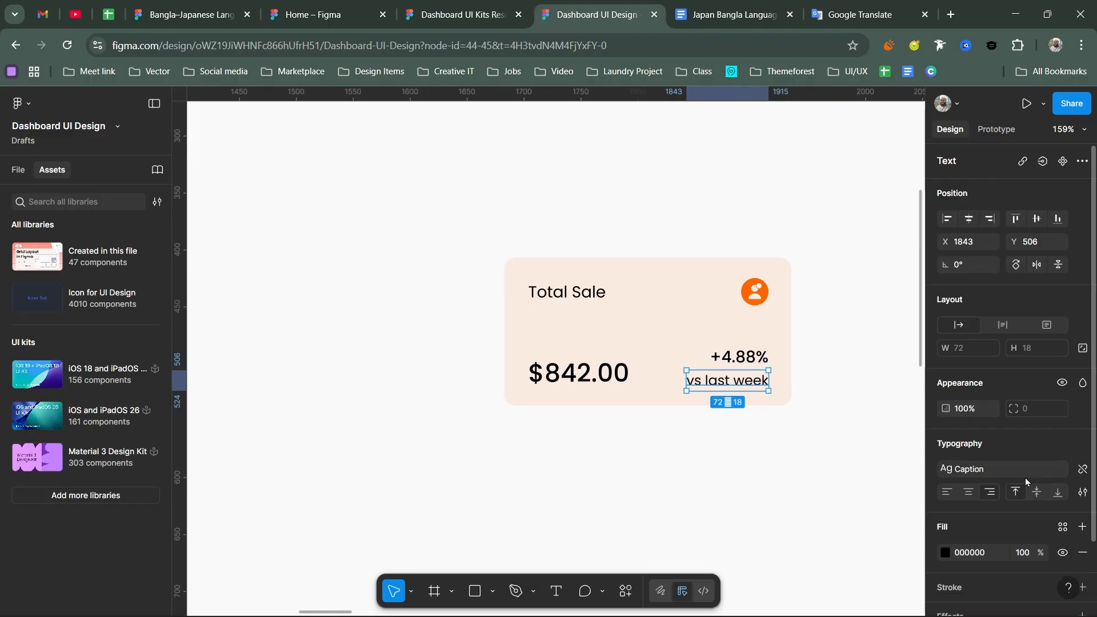
{"action": "left_click", "coordinate": [983, 469]}
{"action": "left_click", "coordinate": [1062, 526]}
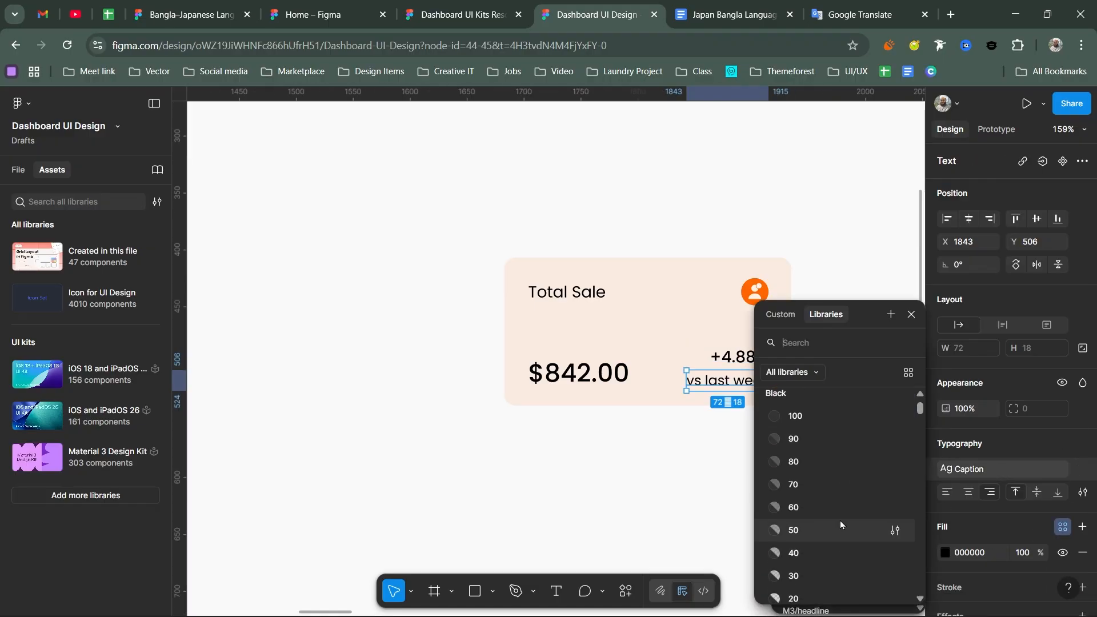
{"action": "left_click", "coordinate": [808, 551]}
Step: Apply the Accent/100 color style to the "+4.88%" label's fill
{"action": "left_click", "coordinate": [745, 358]}
{"action": "left_click", "coordinate": [1062, 527]}
{"action": "left_click", "coordinate": [804, 448]}
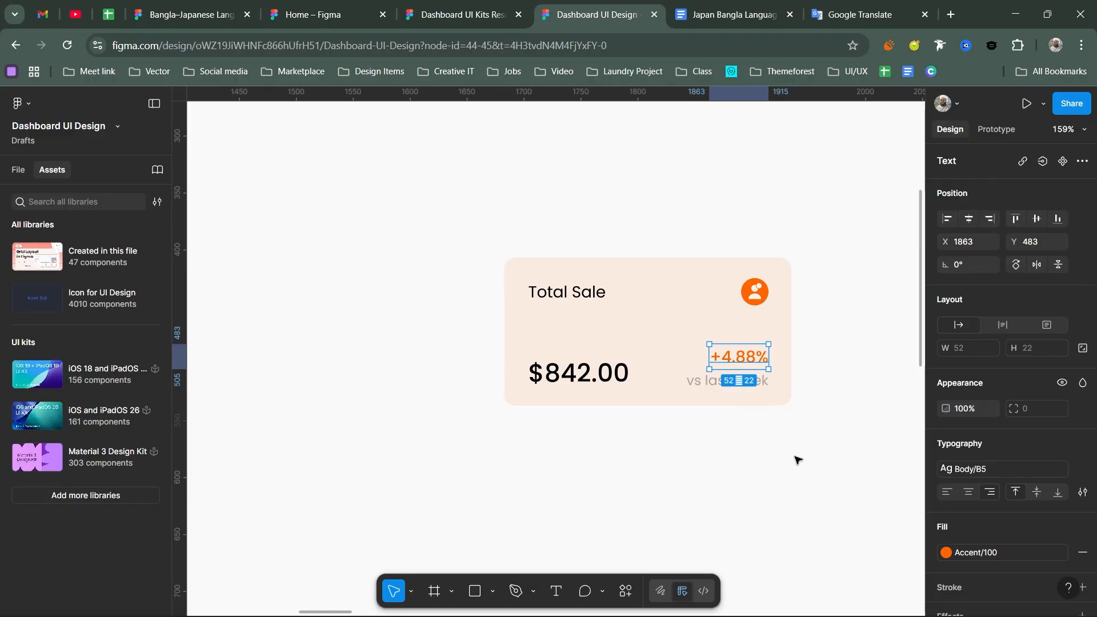
Step: Detach the Accent/100 style from the "+4.88%" label and give its fill the green page color 318719
{"action": "left_click", "coordinate": [1001, 552]}
{"action": "scroll", "coordinate": [865, 491], "scroll_direction": "down", "scroll_amount": 3}
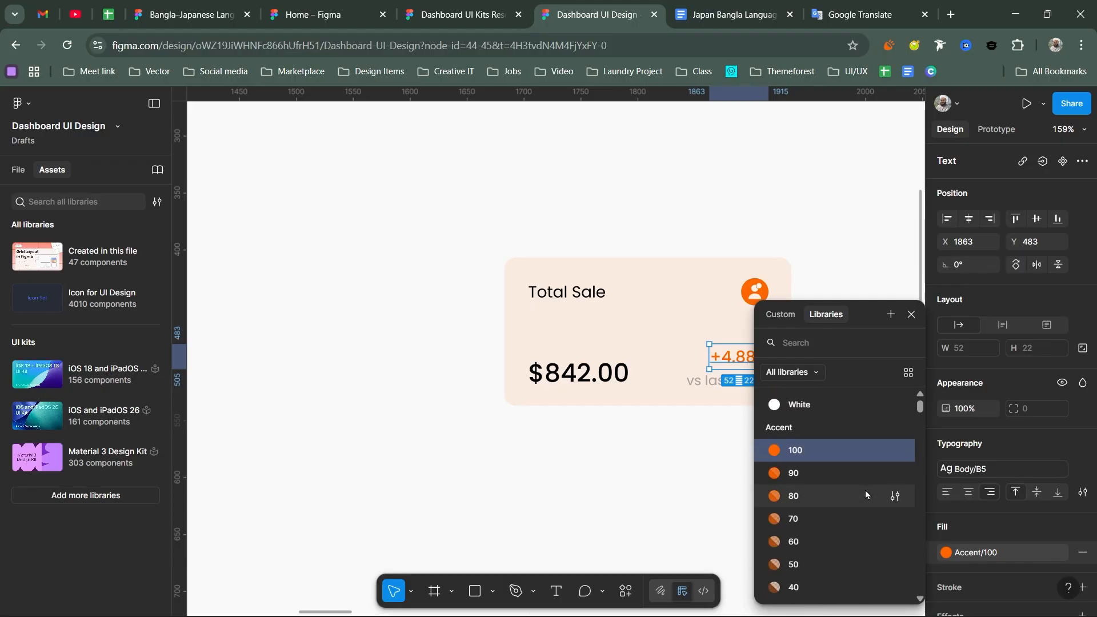
{"action": "left_click", "coordinate": [1062, 552]}
{"action": "left_click", "coordinate": [946, 552]}
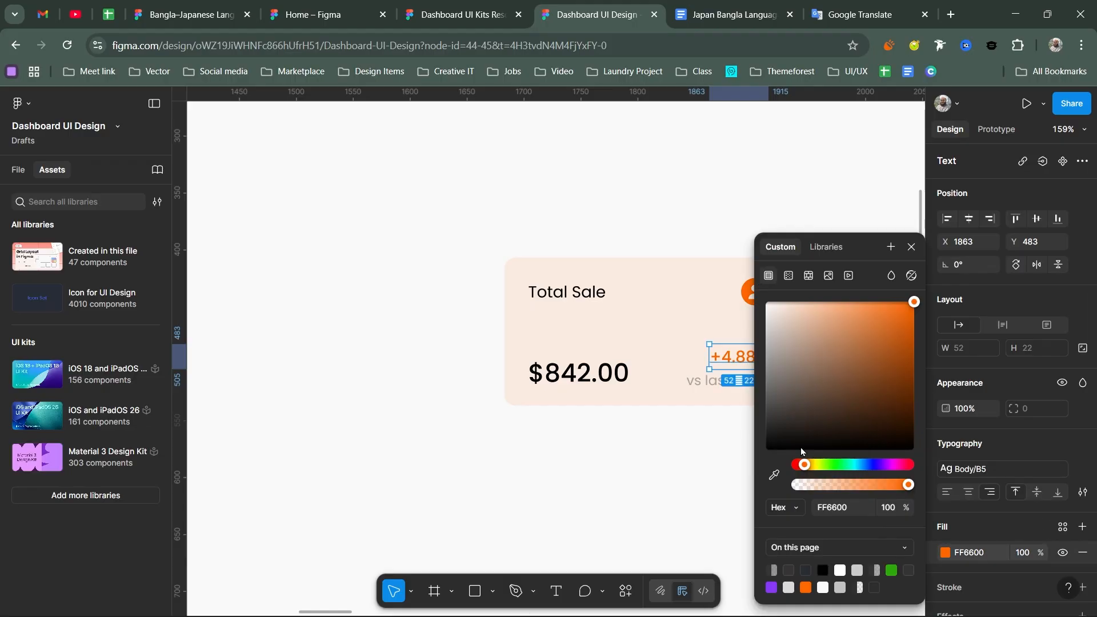
{"action": "left_click", "coordinate": [892, 569]}
{"action": "left_click", "coordinate": [911, 247]}
Step: Wrap the "+4.88%" and "vs last week" labels in a vertical auto layout with -1 spacing and move it down to Y 488
{"action": "key", "text": "shift+a"}
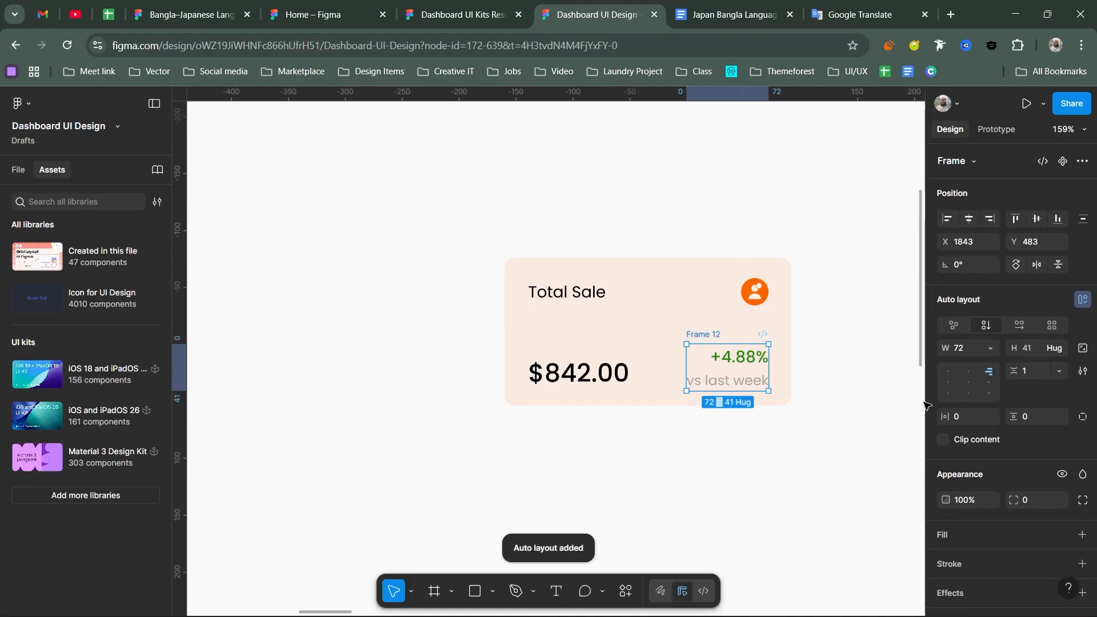
{"action": "left_click_drag", "start_coordinate": [1013, 370], "coordinate": [1006, 371]}
{"action": "key", "text": "Escape"}
{"action": "left_click_drag", "start_coordinate": [707, 336], "coordinate": [708, 342]}
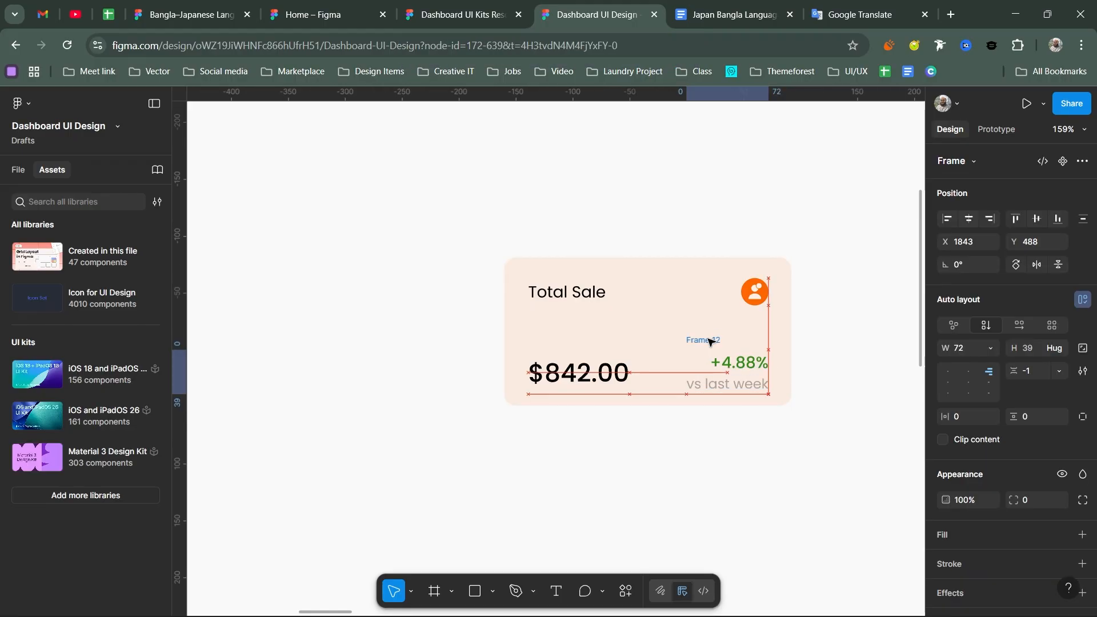
{"action": "key", "text": "Tab"}
{"action": "key", "text": "Tab"}
{"action": "key", "text": "Tab"}
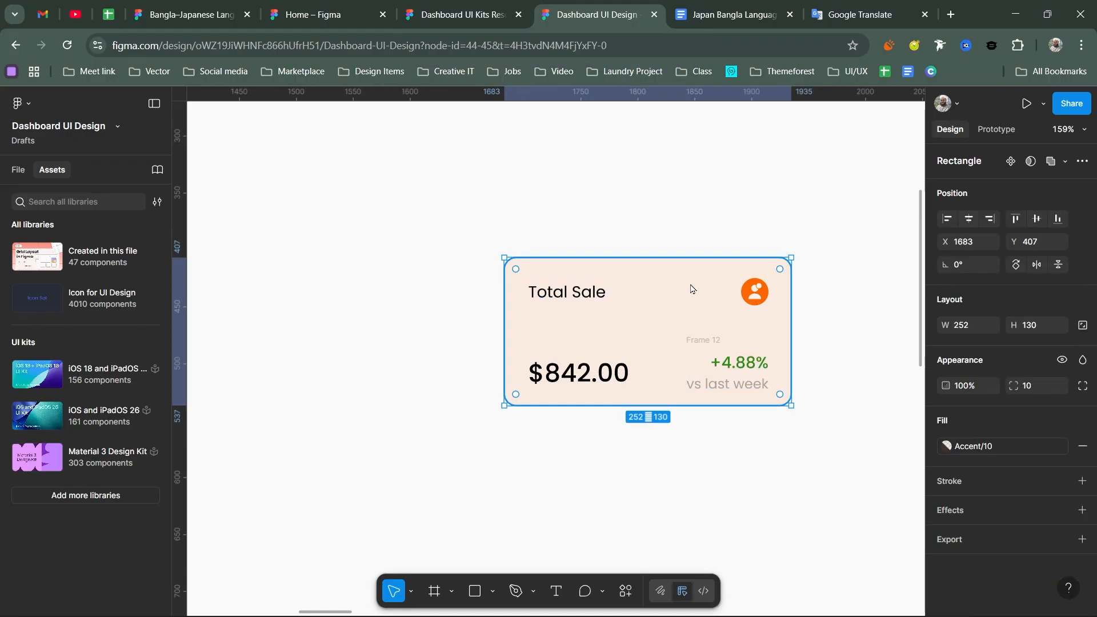
Step: Set the card icon's Size property to 30 and its Type to Corner
{"action": "left_click", "coordinate": [754, 291]}
{"action": "left_click", "coordinate": [1036, 201]}
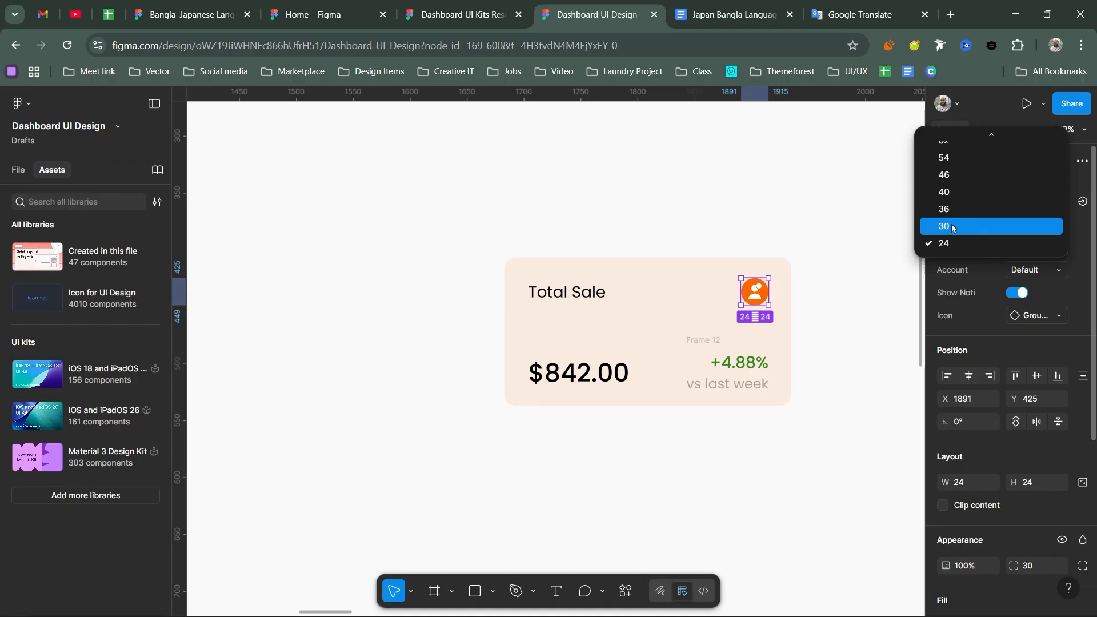
{"action": "left_click", "coordinate": [952, 228]}
{"action": "left_click", "coordinate": [1030, 201]}
{"action": "left_click", "coordinate": [1054, 231]}
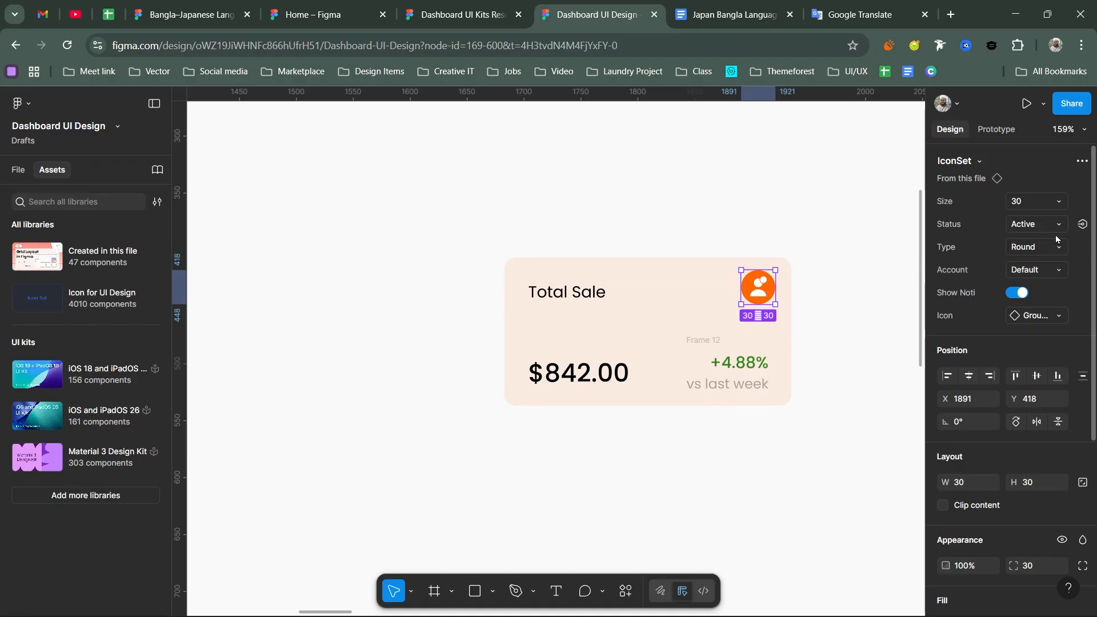
{"action": "left_click", "coordinate": [915, 252]}
Step: Try to wrap the title with the icon and the amount with the percentage frame in two horizontal auto layouts
{"action": "left_click", "coordinate": [571, 292]}
{"action": "left_click", "coordinate": [758, 287], "text": "shift"}
{"action": "key", "text": "shift+a"}
{"action": "left_click", "coordinate": [577, 373]}
{"action": "left_click", "coordinate": [718, 360], "text": "shift"}
{"action": "key", "text": "shift+a"}
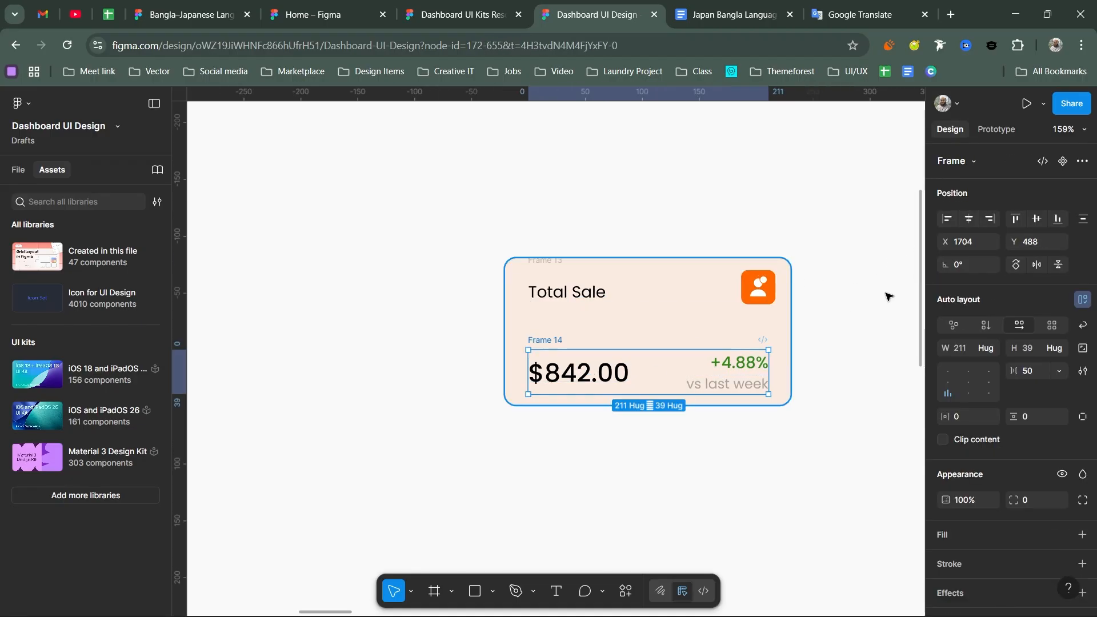
{"action": "key", "text": "ctrl+z"}
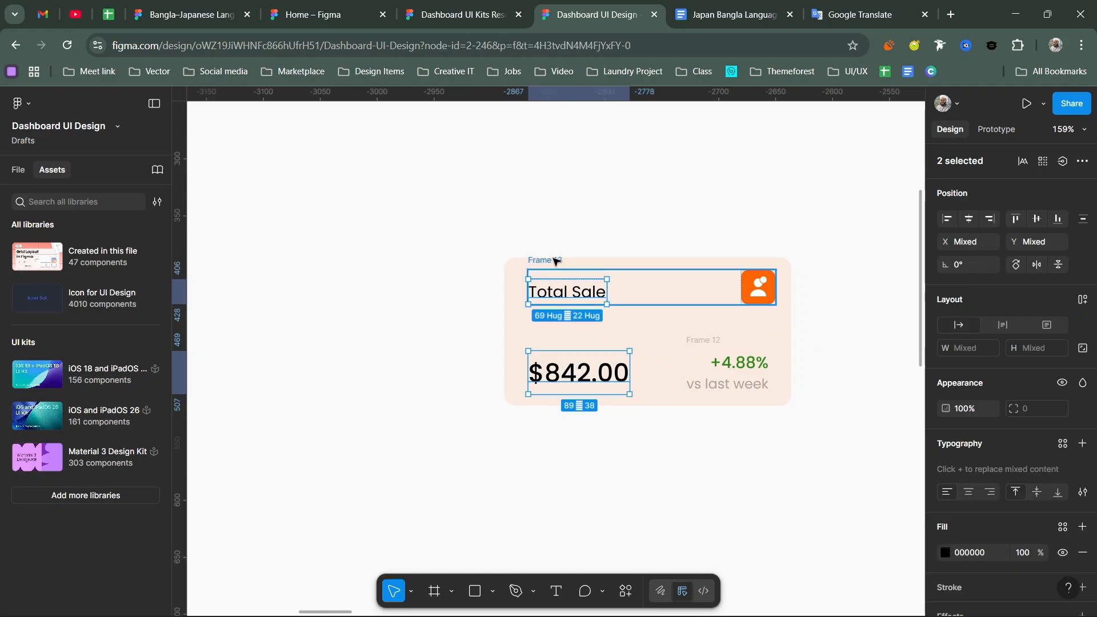
{"action": "key", "text": "ctrl+z"}
{"action": "key", "text": "ctrl+z"}
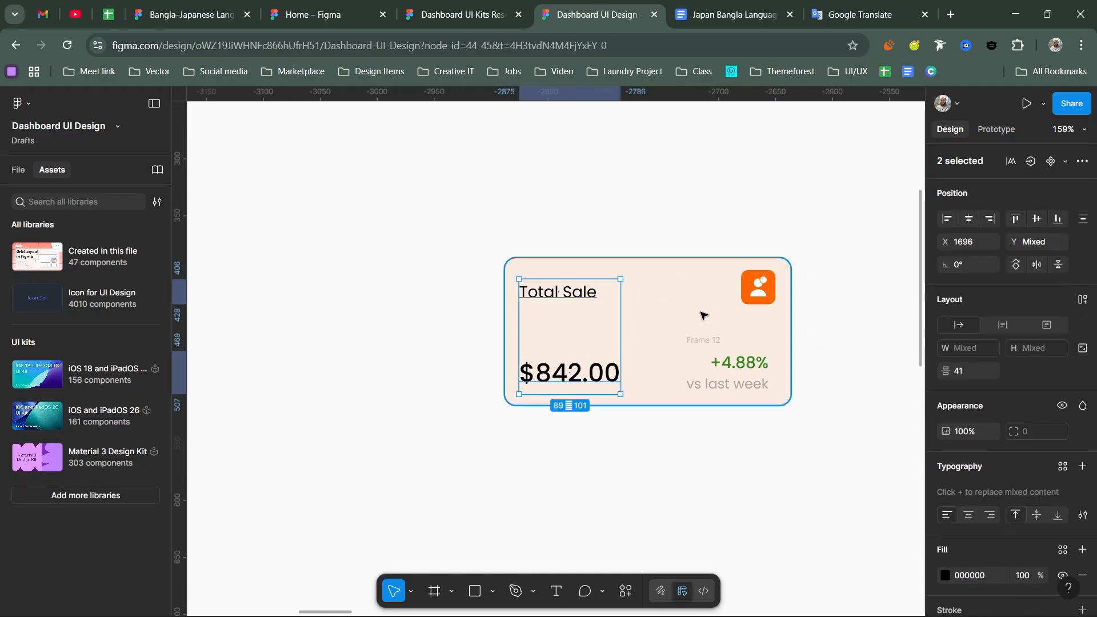
Step: Right-align the icon and the percentage frame with each other near the card's right edge, with the icon at X 1890
{"action": "left_click", "coordinate": [758, 289]}
{"action": "left_click", "coordinate": [742, 364], "text": "shift"}
{"action": "left_click_drag", "start_coordinate": [759, 293], "coordinate": [758, 294]}
{"action": "left_click", "coordinate": [989, 376]}
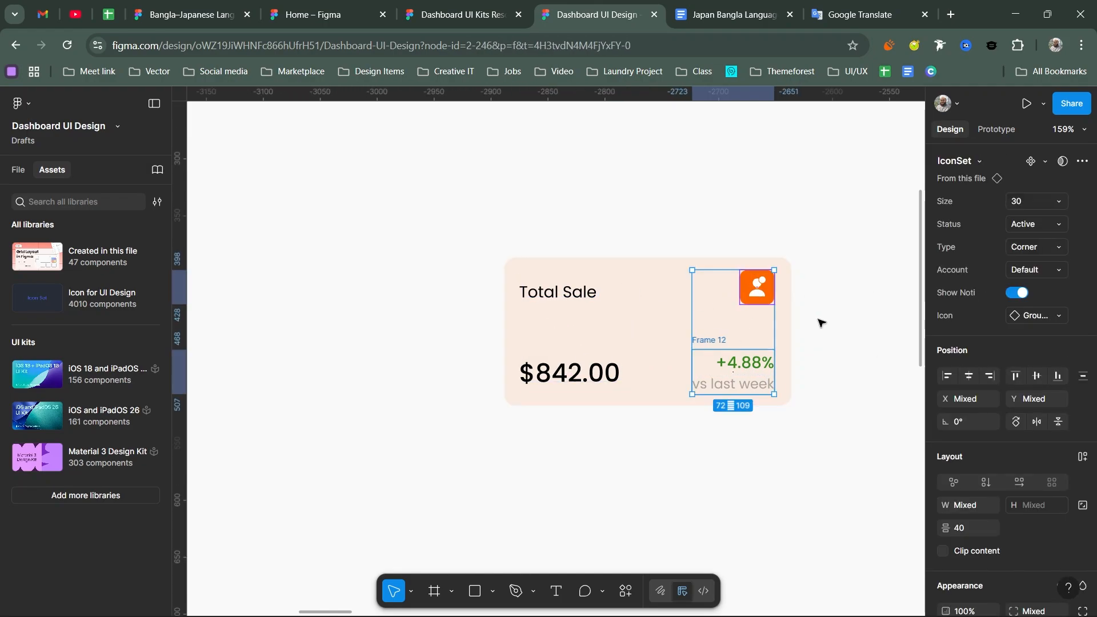
{"action": "left_click", "coordinate": [820, 323]}
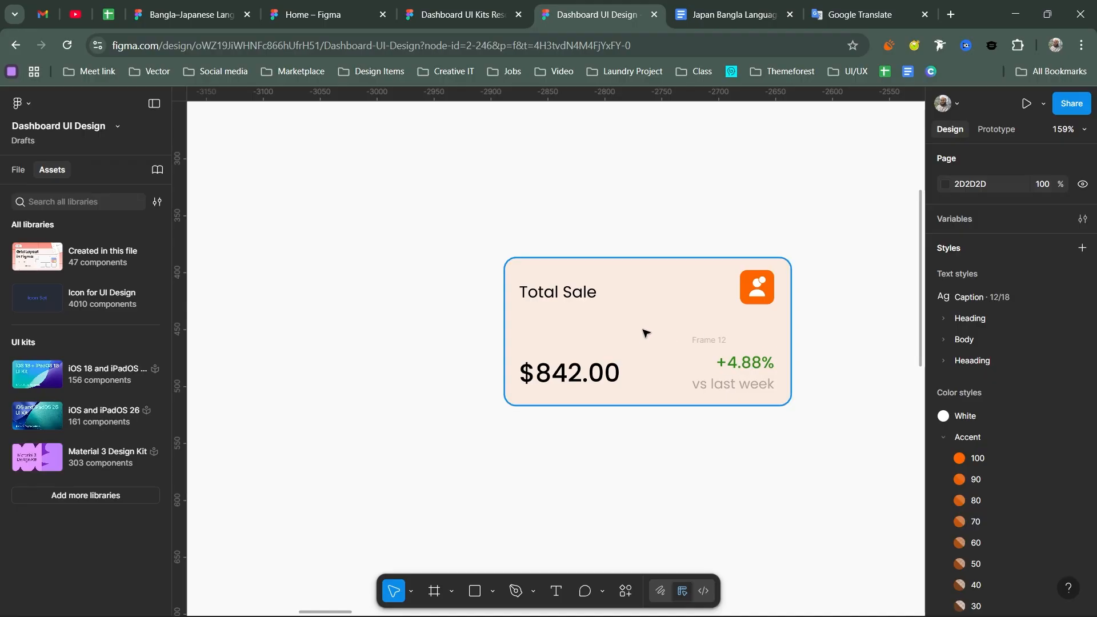
Step: Set the card background's height to 110 and move the amount and percentage frame up 20 px
{"action": "left_click", "coordinate": [612, 331]}
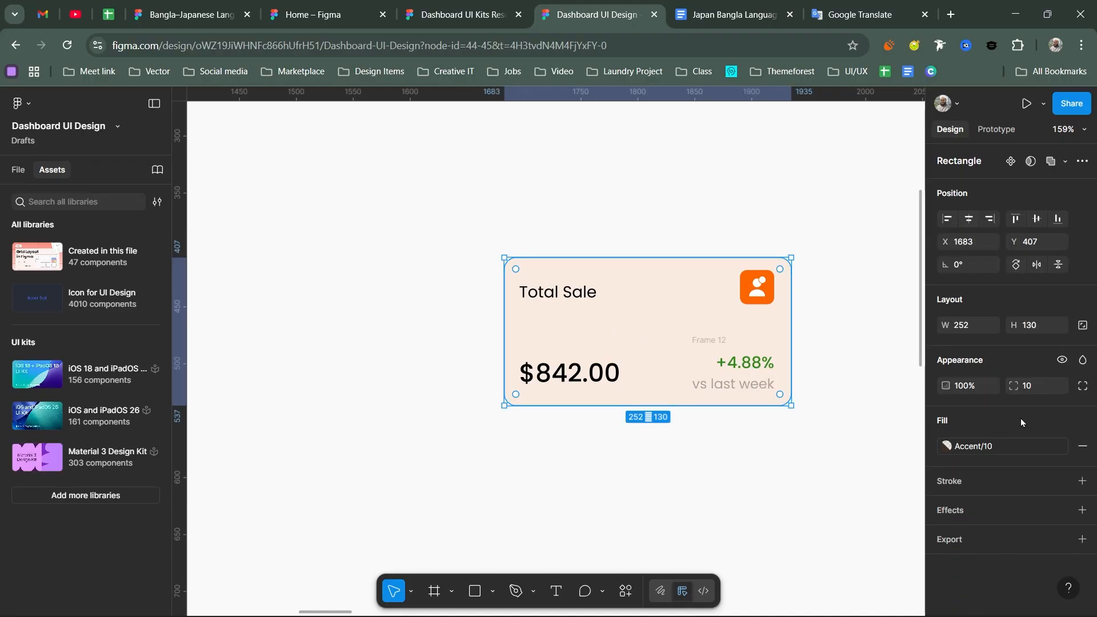
{"action": "double_click", "coordinate": [1033, 329]}
{"action": "key", "text": "Return"}
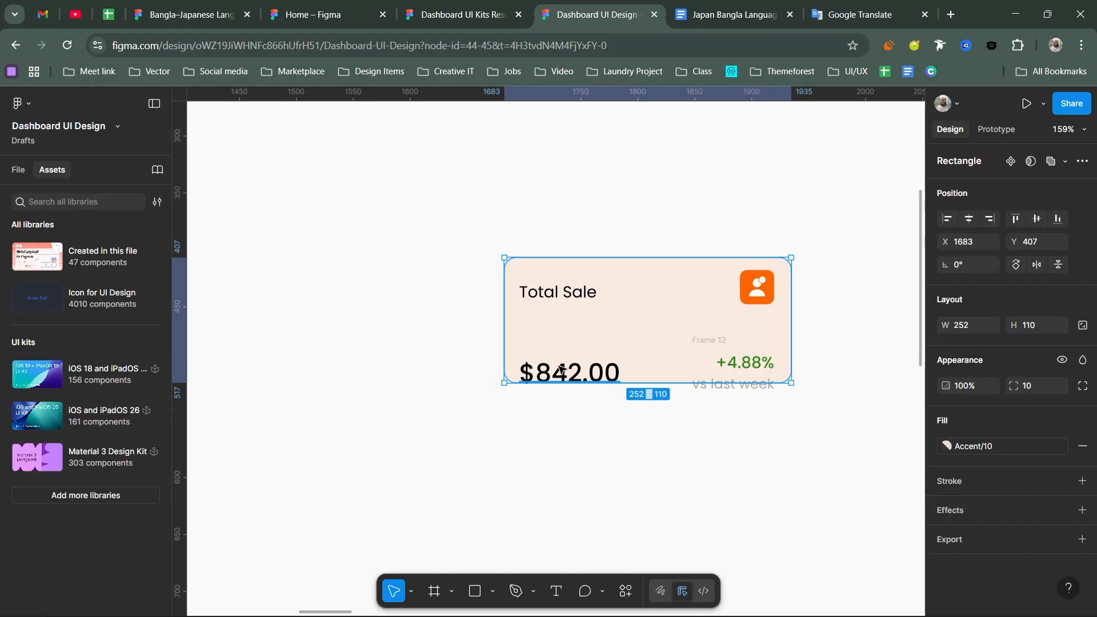
{"action": "left_click", "coordinate": [708, 328], "text": "shift"}
{"action": "key", "text": "shift+Up"}
{"action": "key", "text": "shift+Up"}
Step: Set the icon's size to 24, turn off its Show Noti option and center it vertically with the "Total Sale" title
{"action": "left_click", "coordinate": [757, 287]}
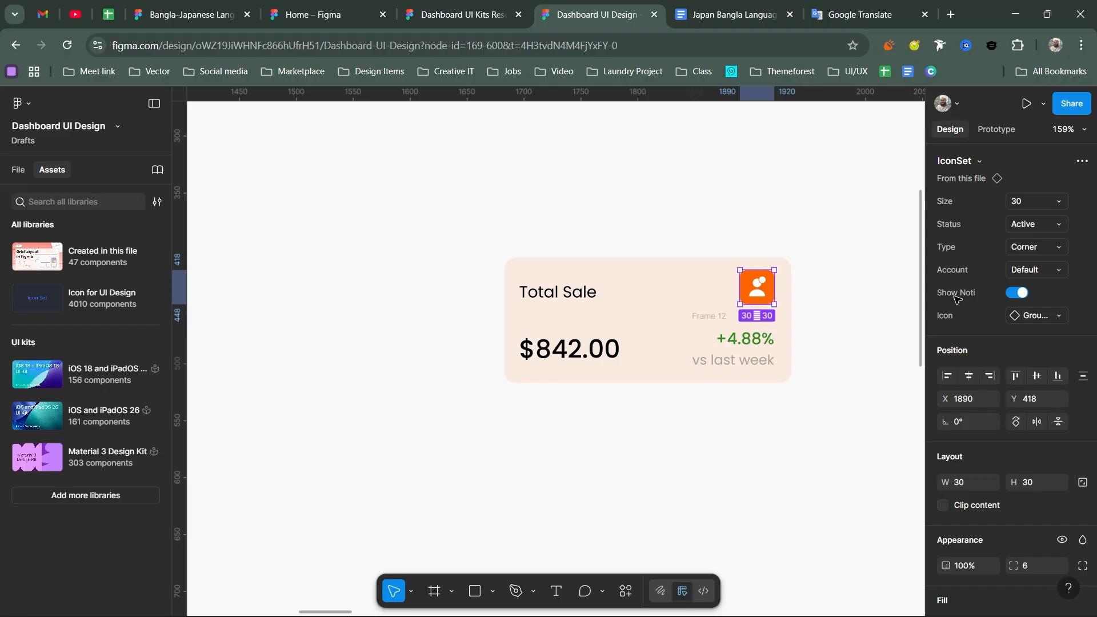
{"action": "left_click", "coordinate": [1029, 201]}
{"action": "left_click", "coordinate": [966, 242]}
{"action": "left_click", "coordinate": [557, 293], "text": "shift"}
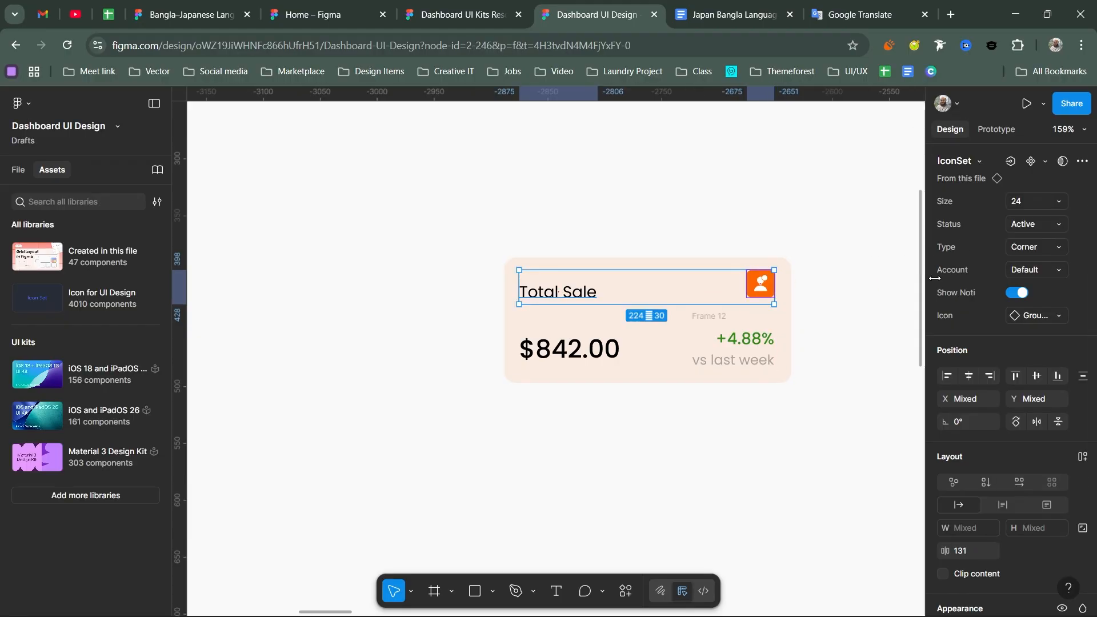
{"action": "left_click", "coordinate": [1017, 292]}
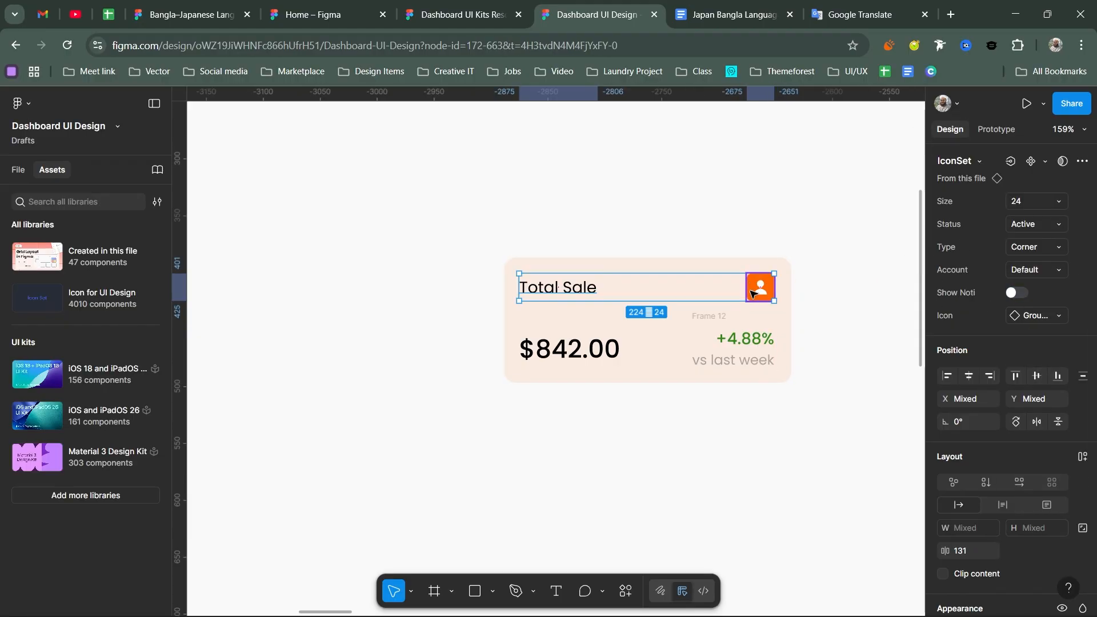
{"action": "key", "text": "shift+a"}
Step: Left-align the "$842.00" amount with the "Total Sale" title and select the icon together with the percentage frame
{"action": "left_click", "coordinate": [557, 289]}
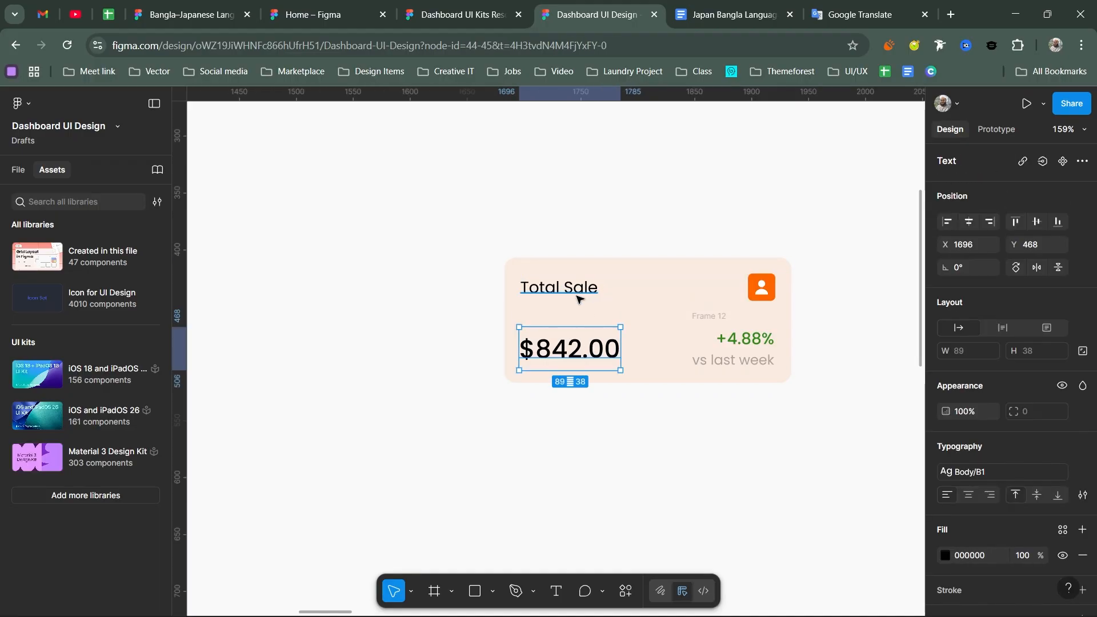
{"action": "left_click", "coordinate": [571, 348], "text": "shift"}
{"action": "left_click", "coordinate": [768, 278]}
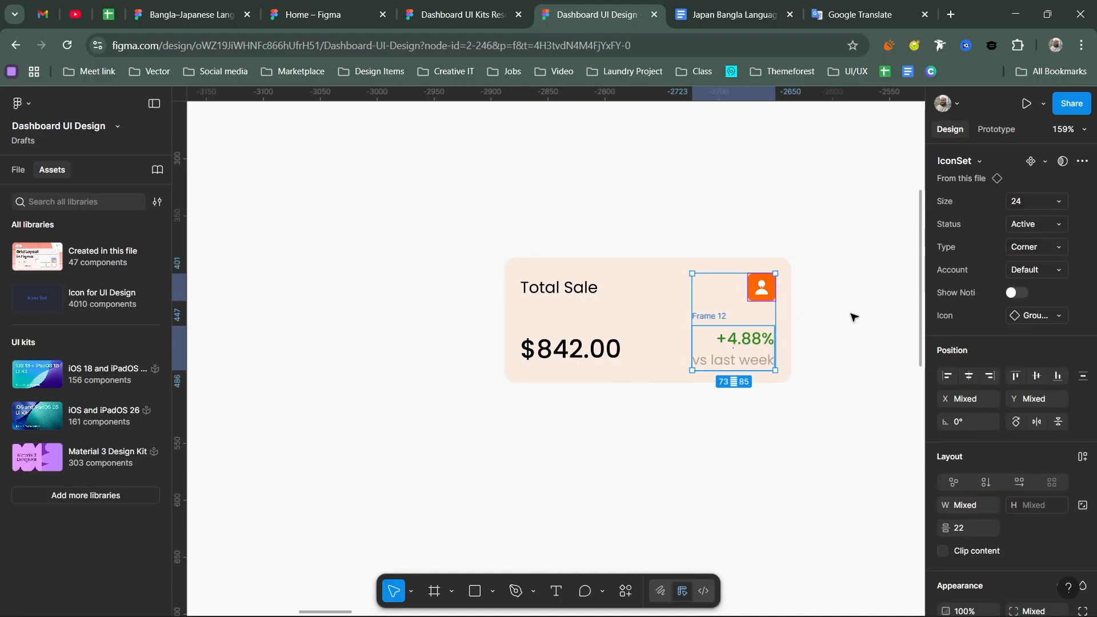
Step: Wrap the "$842.00" amount and the percentage frame in a horizontal auto layout with a fixed width of 224
{"action": "left_click", "coordinate": [743, 343]}
{"action": "left_click", "coordinate": [553, 340], "text": "shift"}
{"action": "key", "text": "shift+a"}
{"action": "left_click", "coordinate": [553, 340]}
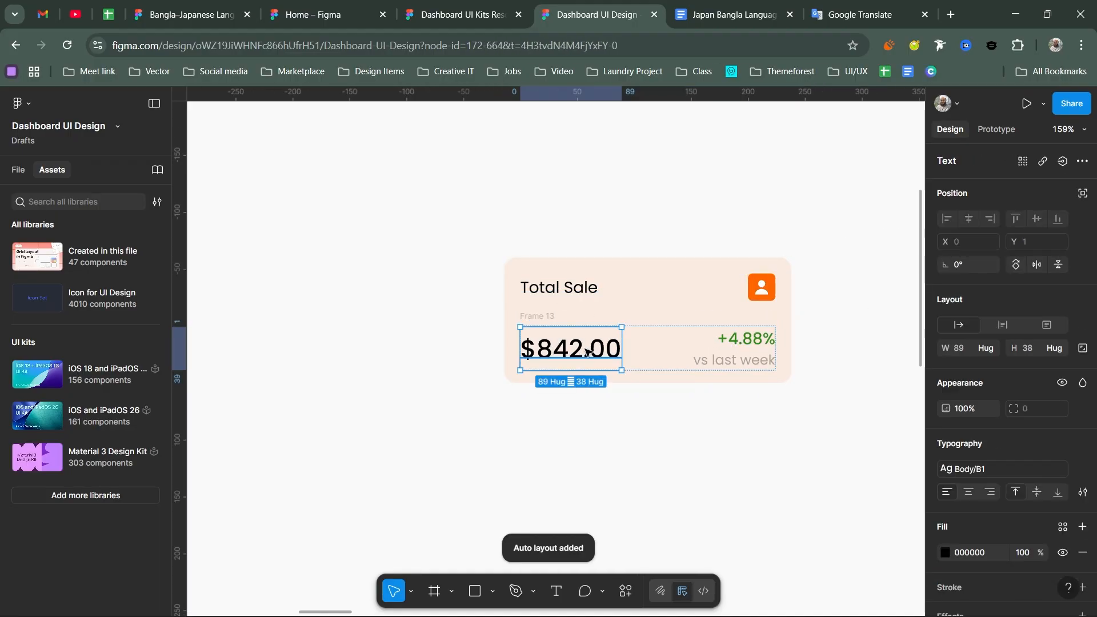
{"action": "left_click", "coordinate": [648, 349]}
{"action": "left_click", "coordinate": [985, 348]}
{"action": "left_click", "coordinate": [994, 331]}
Step: Wrap the "Total Sale" title and the icon in a horizontal auto layout with a fixed width of 224 and Auto spacing
{"action": "left_click", "coordinate": [715, 286]}
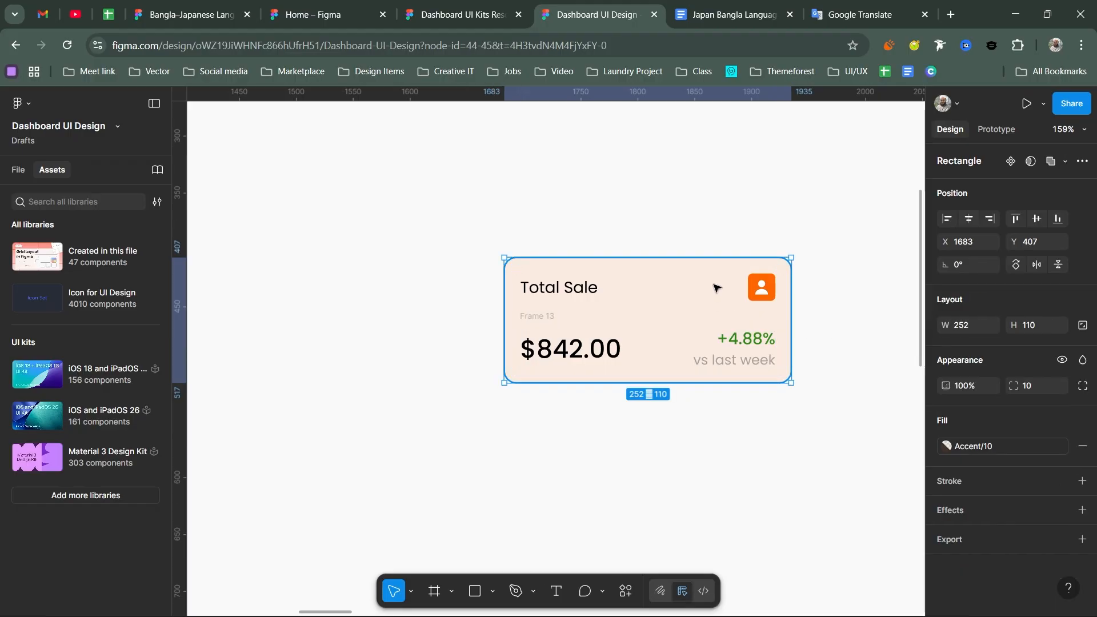
{"action": "left_click", "coordinate": [557, 288]}
{"action": "left_click", "coordinate": [766, 292], "text": "shift"}
{"action": "key", "text": "shift+a"}
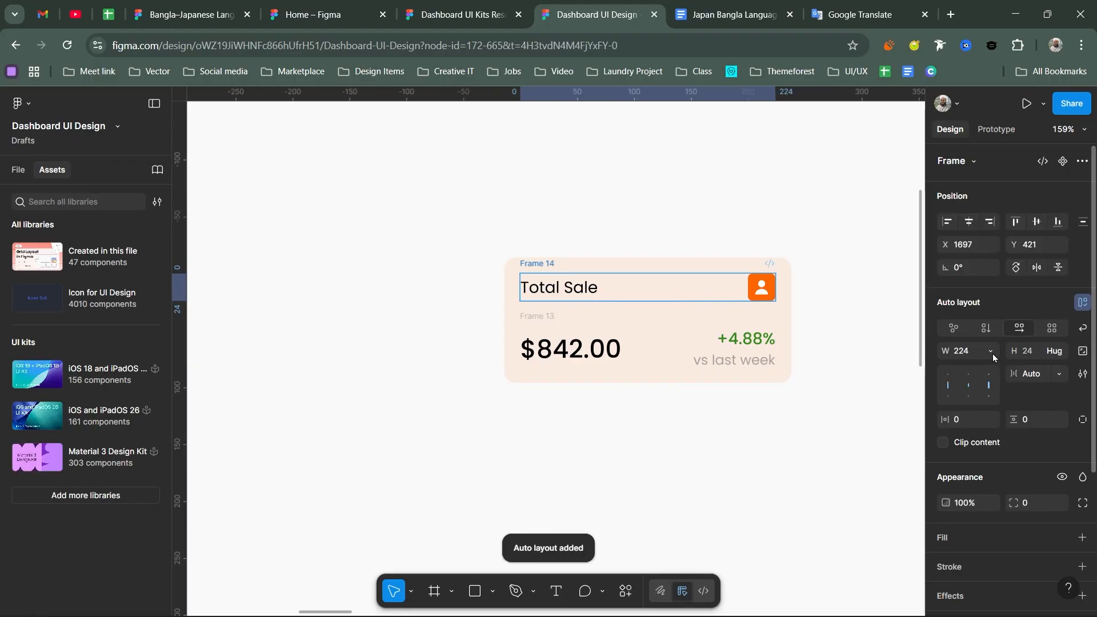
{"action": "left_click", "coordinate": [588, 289]}
Step: Widen the "$842.00" text box to 117 and set the amount row's horizontal spacing to Auto
{"action": "left_click", "coordinate": [617, 348]}
{"action": "left_click", "coordinate": [634, 341]}
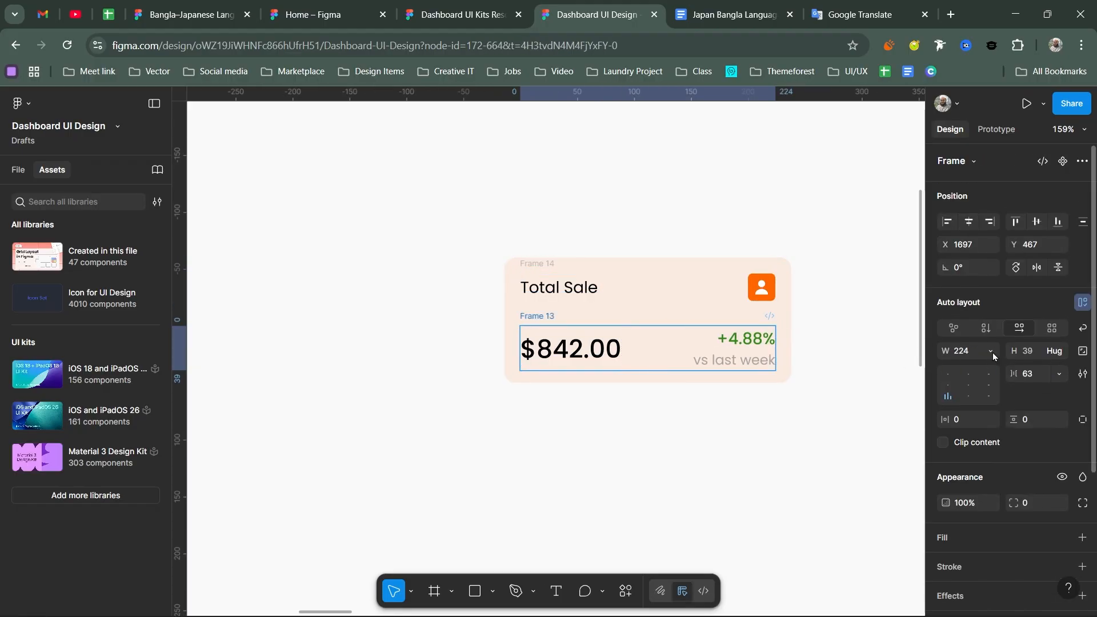
{"action": "left_click", "coordinate": [989, 352]}
{"action": "left_click", "coordinate": [620, 348]}
{"action": "left_click", "coordinate": [648, 362]}
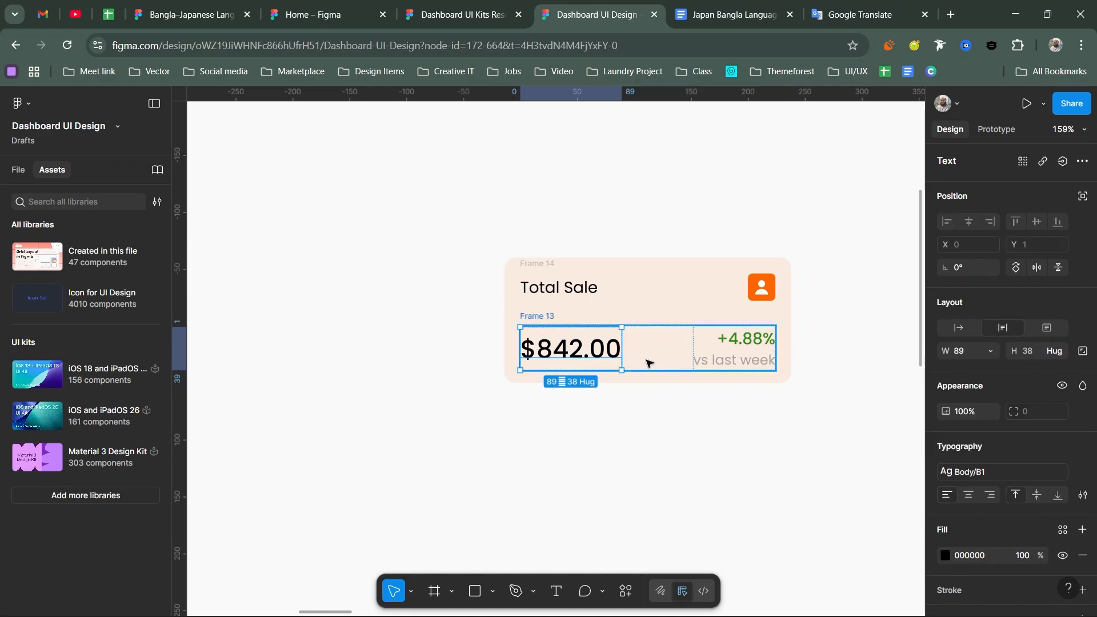
{"action": "left_click_drag", "start_coordinate": [656, 350], "coordinate": [664, 350]}
{"action": "left_click", "coordinate": [990, 353]}
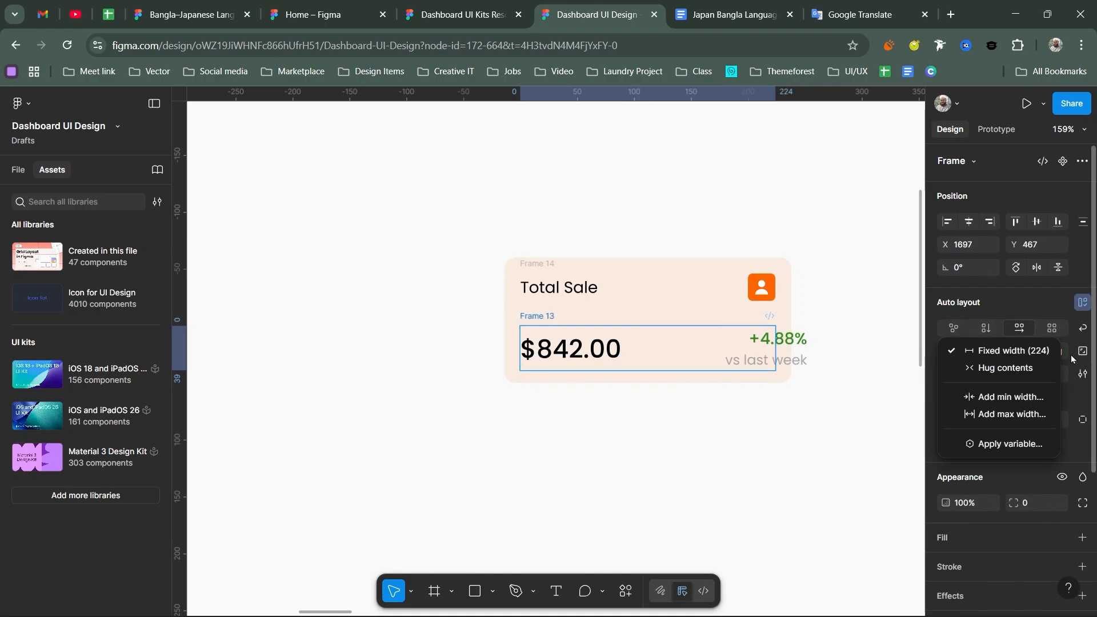
{"action": "left_click", "coordinate": [1060, 374]}
{"action": "left_click", "coordinate": [1009, 389]}
Step: Widen the "$842.00" text box to 130 within the amount row
{"action": "left_click", "coordinate": [627, 343]}
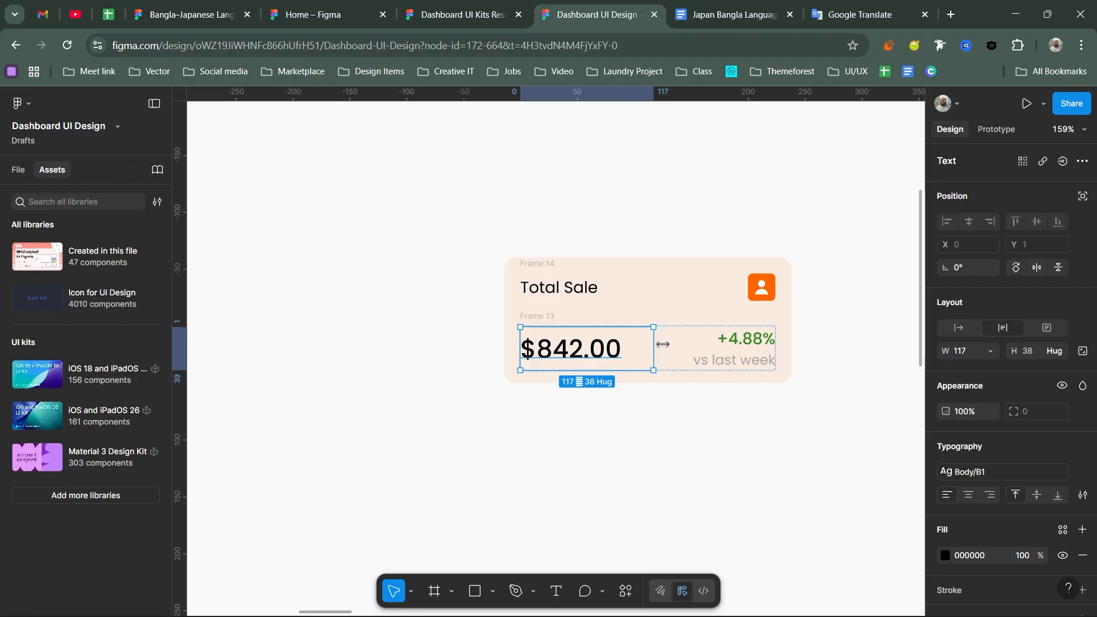
{"action": "left_click", "coordinate": [708, 385]}
{"action": "left_click", "coordinate": [708, 354]}
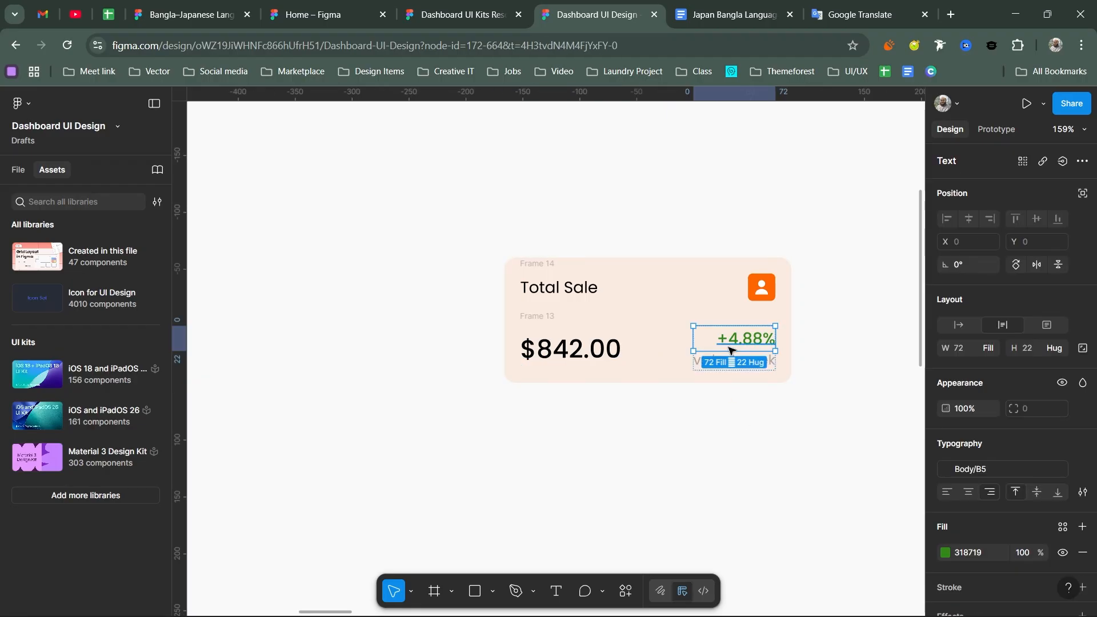
{"action": "left_click", "coordinate": [677, 350], "text": "shift"}
{"action": "key", "text": "shift+Tab"}
{"action": "left_click", "coordinate": [707, 353], "text": "shift"}
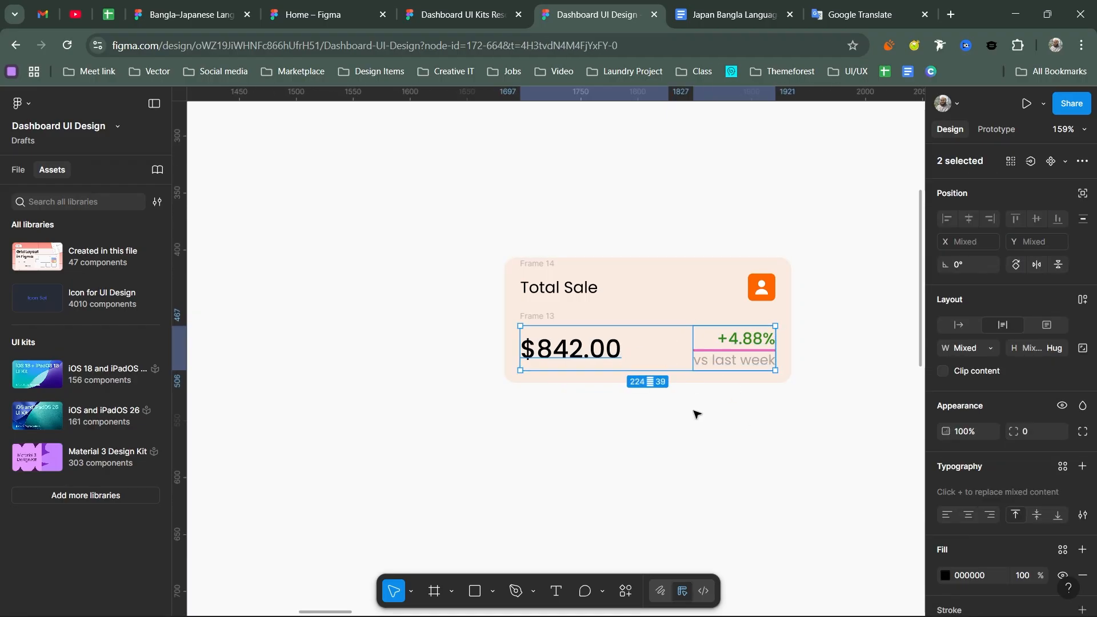
{"action": "left_click", "coordinate": [697, 412]}
Step: Inspect the auto layout settings of the title row, its icon, the amount and the percentage frame
{"action": "left_click", "coordinate": [546, 265]}
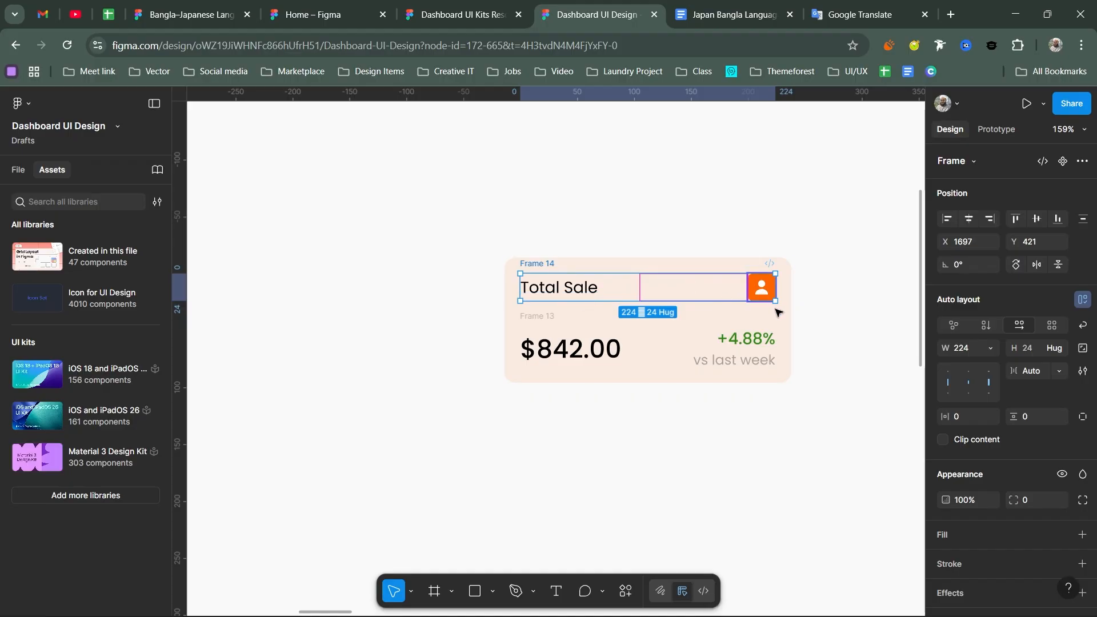
{"action": "left_click", "coordinate": [758, 292]}
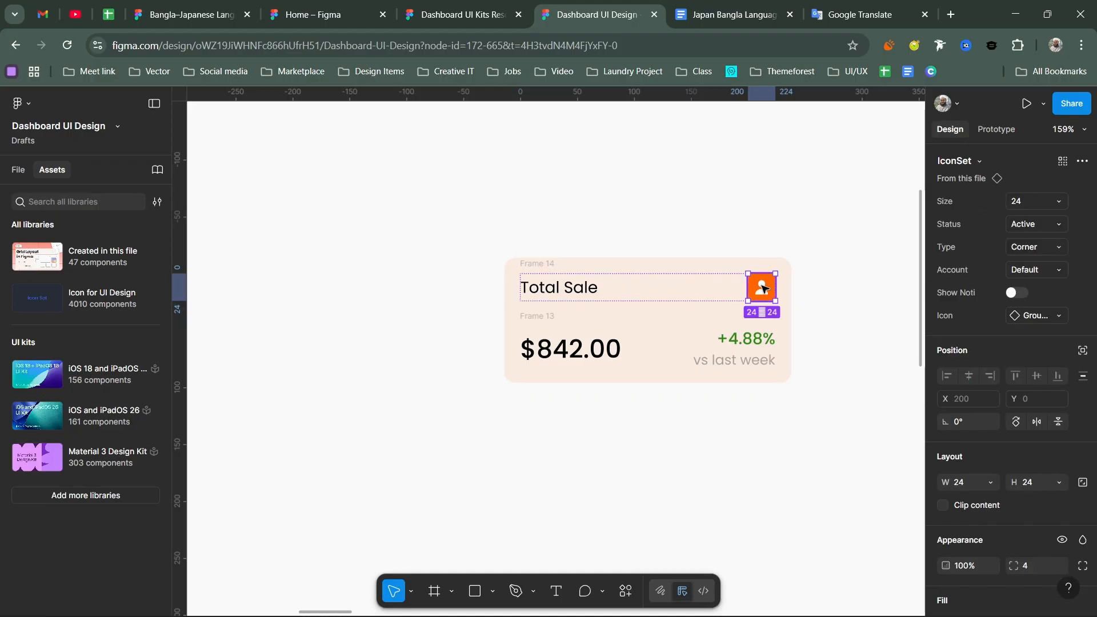
{"action": "left_click", "coordinate": [598, 365]}
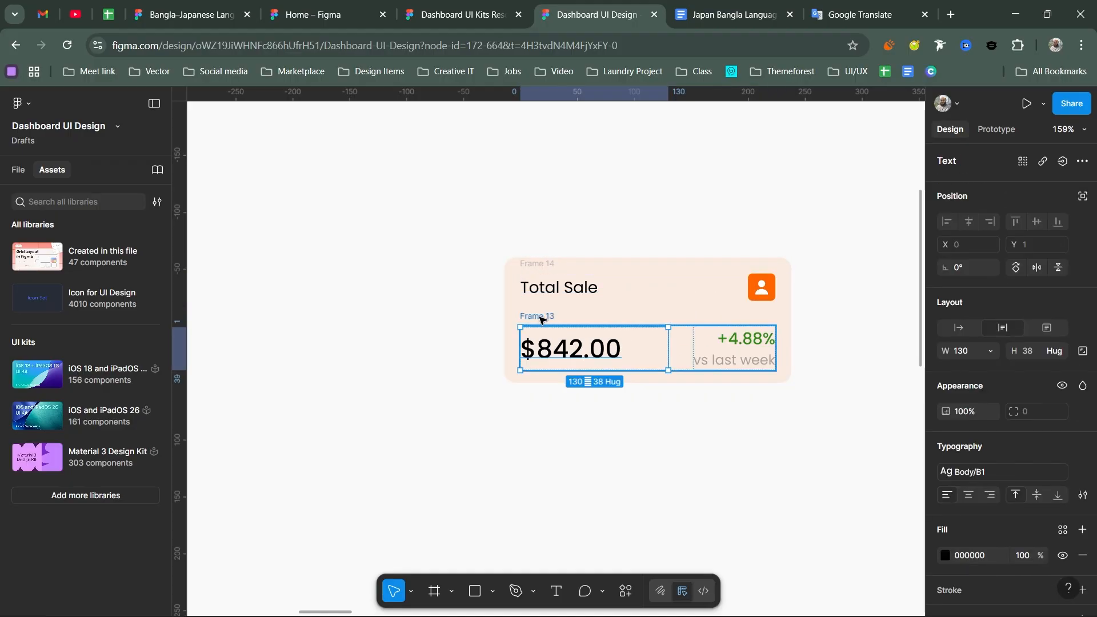
{"action": "left_click", "coordinate": [734, 351]}
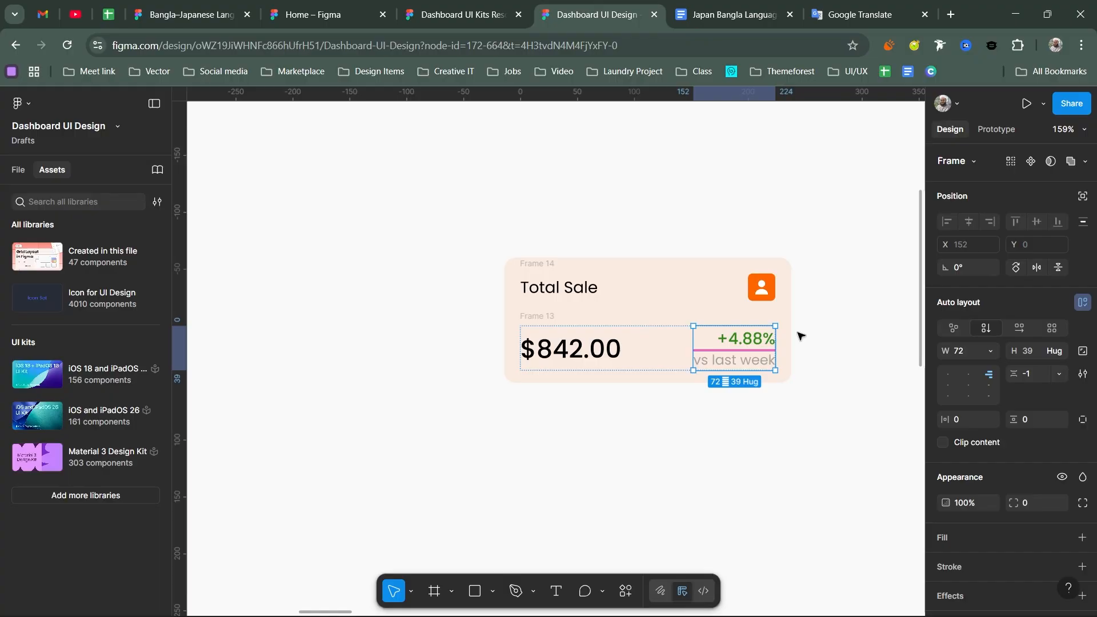
{"action": "left_click", "coordinate": [838, 341]}
Step: Wrap the title row and the amount row together in a vertical auto layout with 22 spacing
{"action": "left_click_drag", "start_coordinate": [740, 316], "coordinate": [645, 330]}
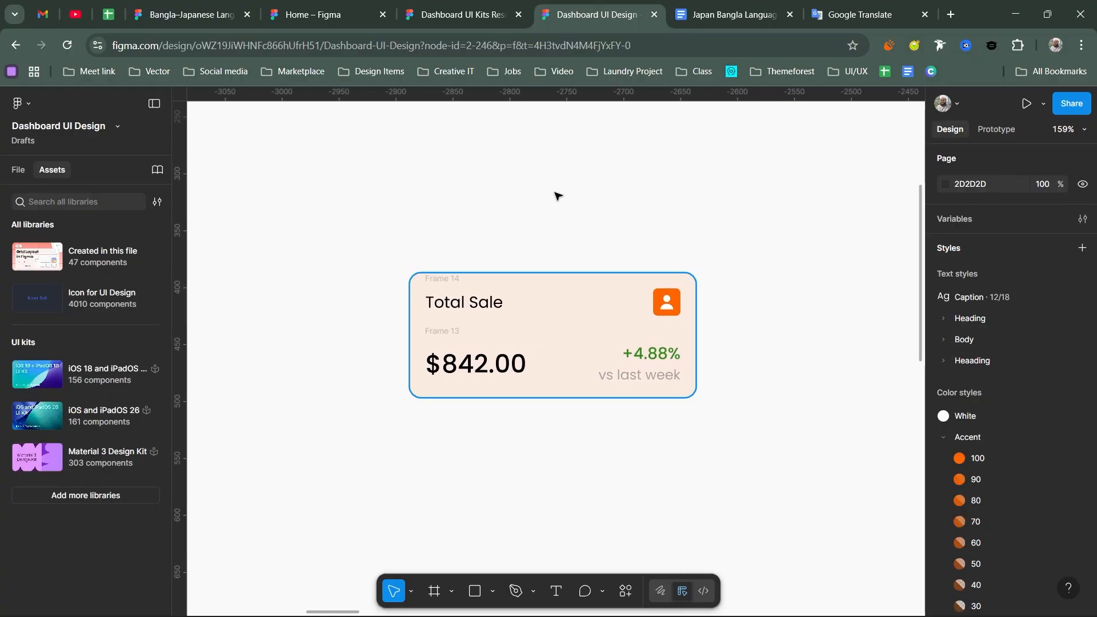
{"action": "left_click", "coordinate": [459, 289]}
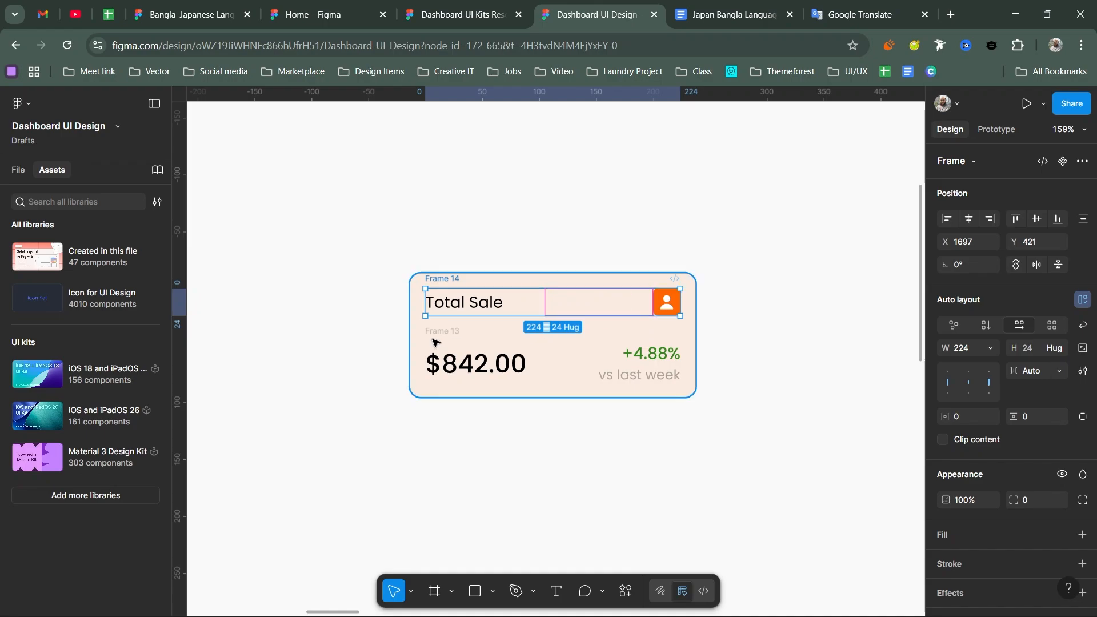
{"action": "left_click_drag", "start_coordinate": [389, 249], "coordinate": [724, 411]}
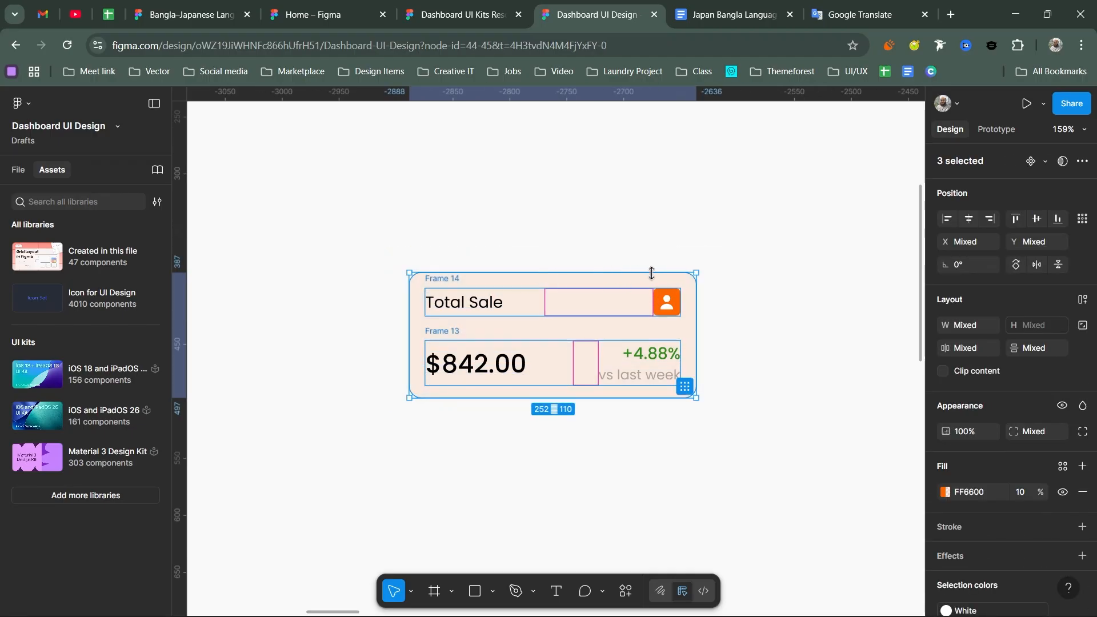
{"action": "key", "text": "Escape"}
{"action": "left_click", "coordinate": [644, 351]}
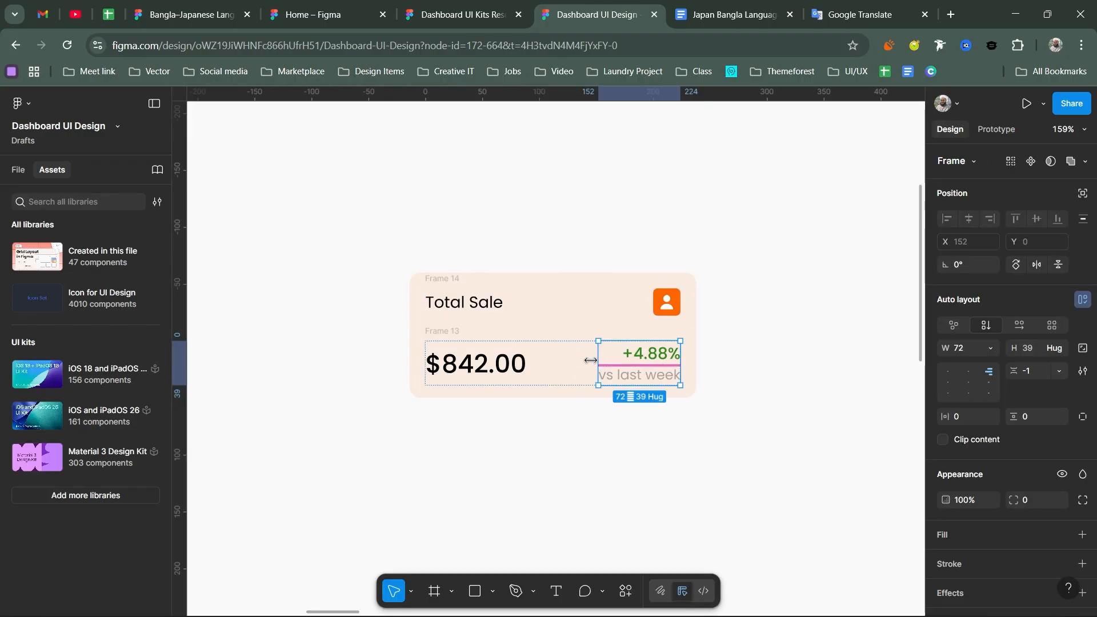
{"action": "left_click", "coordinate": [582, 364]}
{"action": "left_click", "coordinate": [582, 313], "text": "shift"}
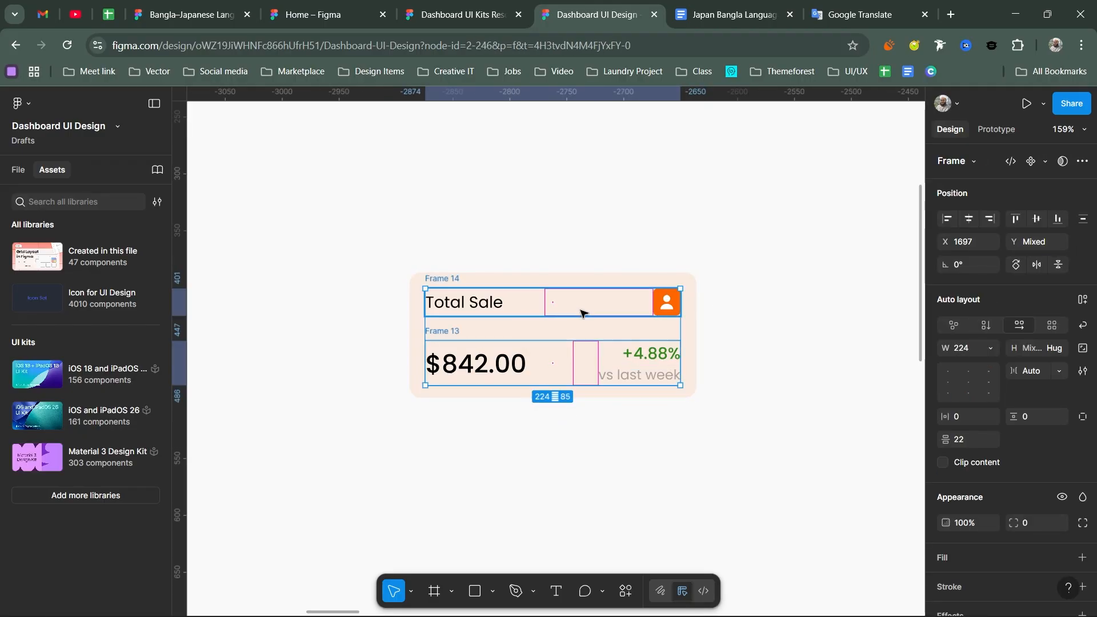
{"action": "key", "text": "shift+a"}
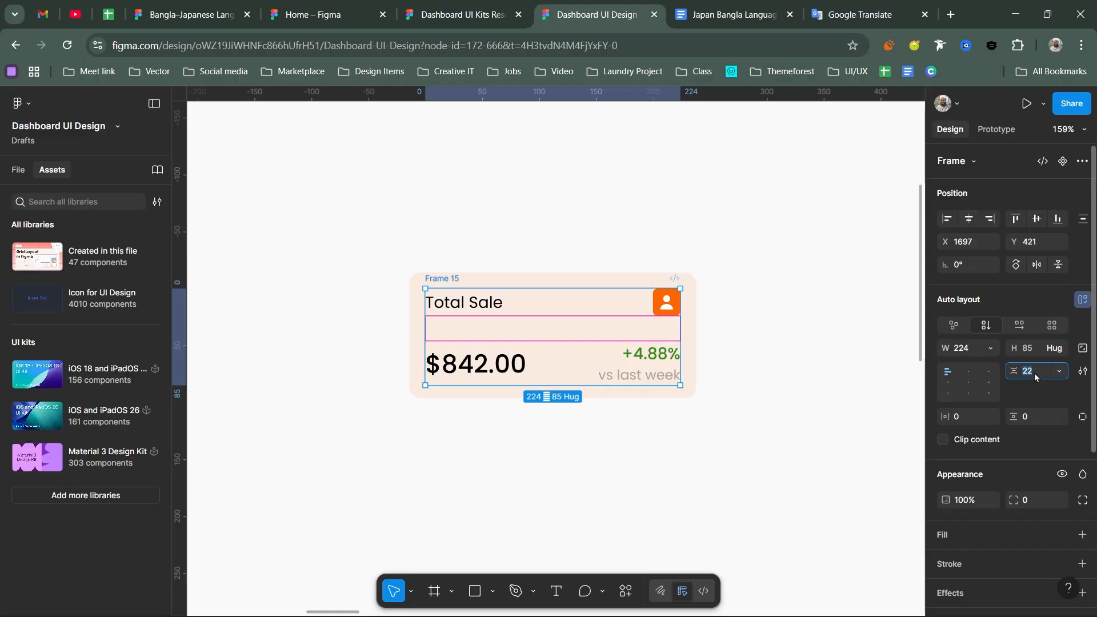
{"action": "left_click", "coordinate": [779, 382]}
{"action": "left_click", "coordinate": [625, 335]}
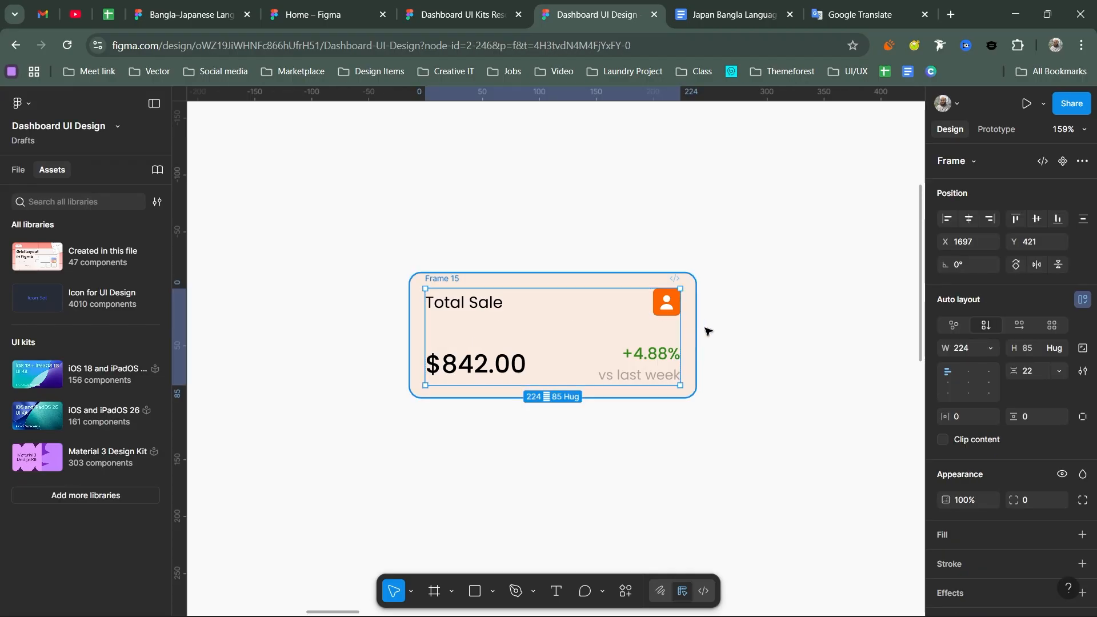
Step: Turn the card background and its content frame into one component and rename it "Cart"
{"action": "key", "text": "ctrl+a"}
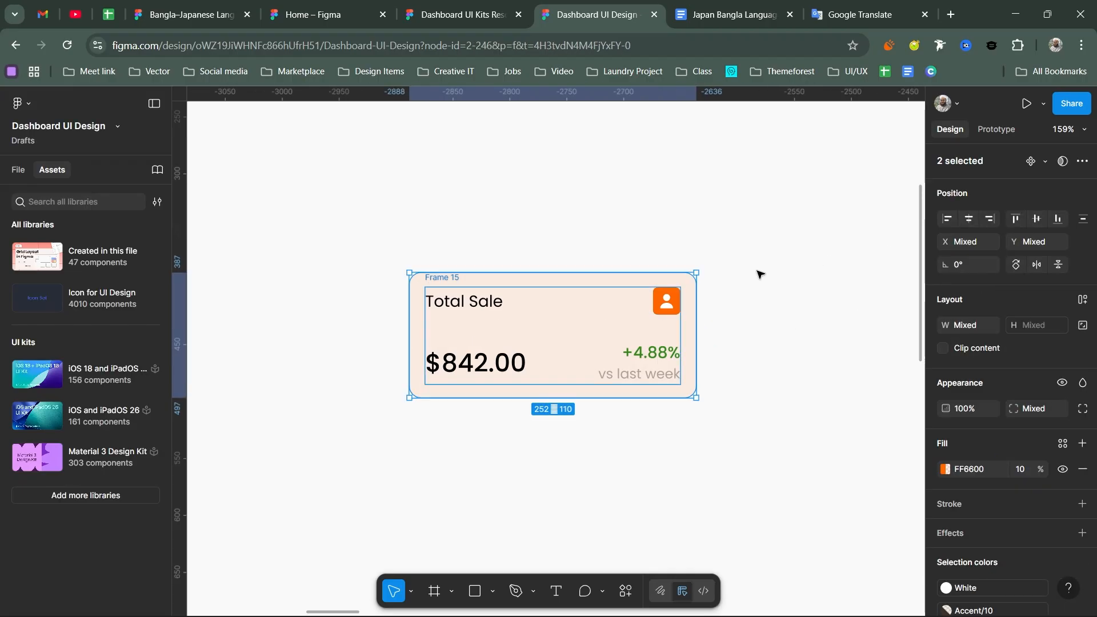
{"action": "left_click", "coordinate": [1031, 162]}
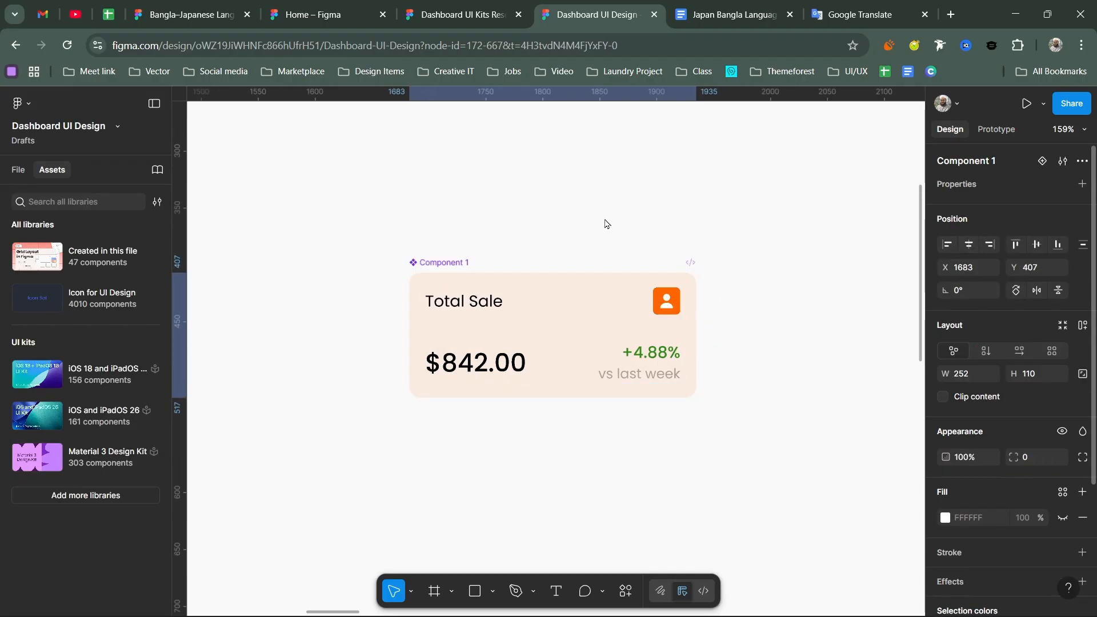
{"action": "double_click", "coordinate": [457, 262]}
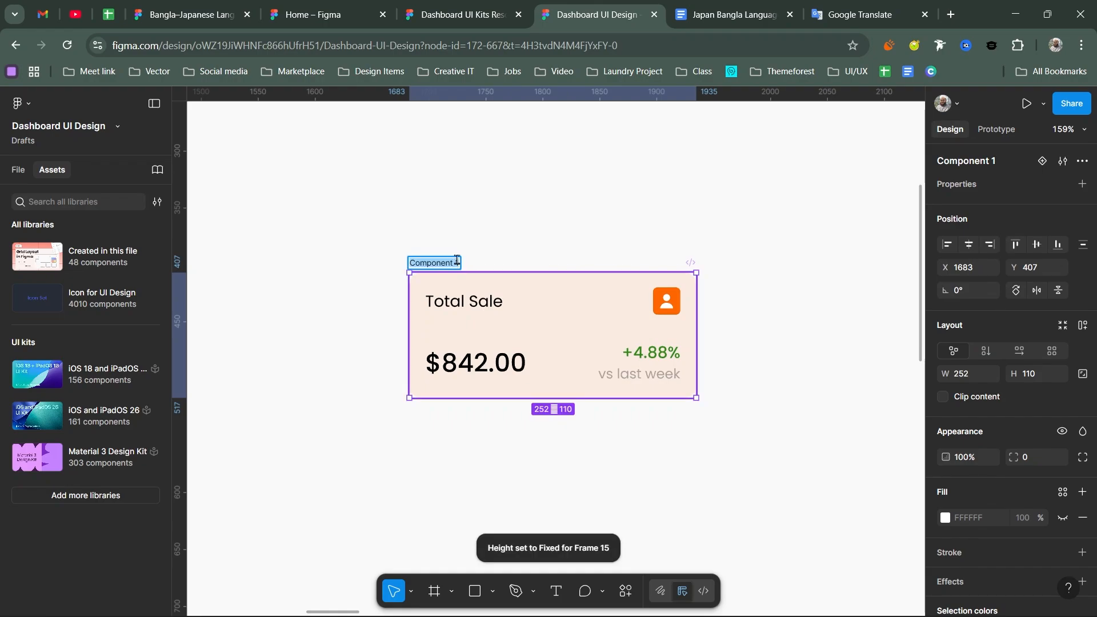
{"action": "type", "text": "Car"}
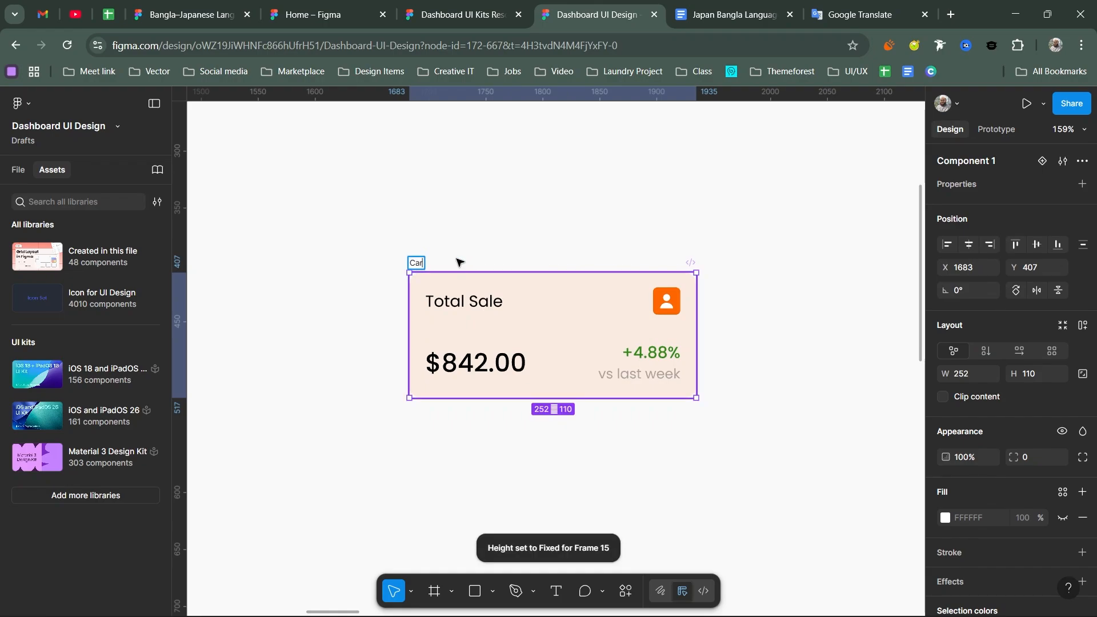
{"action": "type", "text": "t"}
{"action": "key", "text": "Return"}
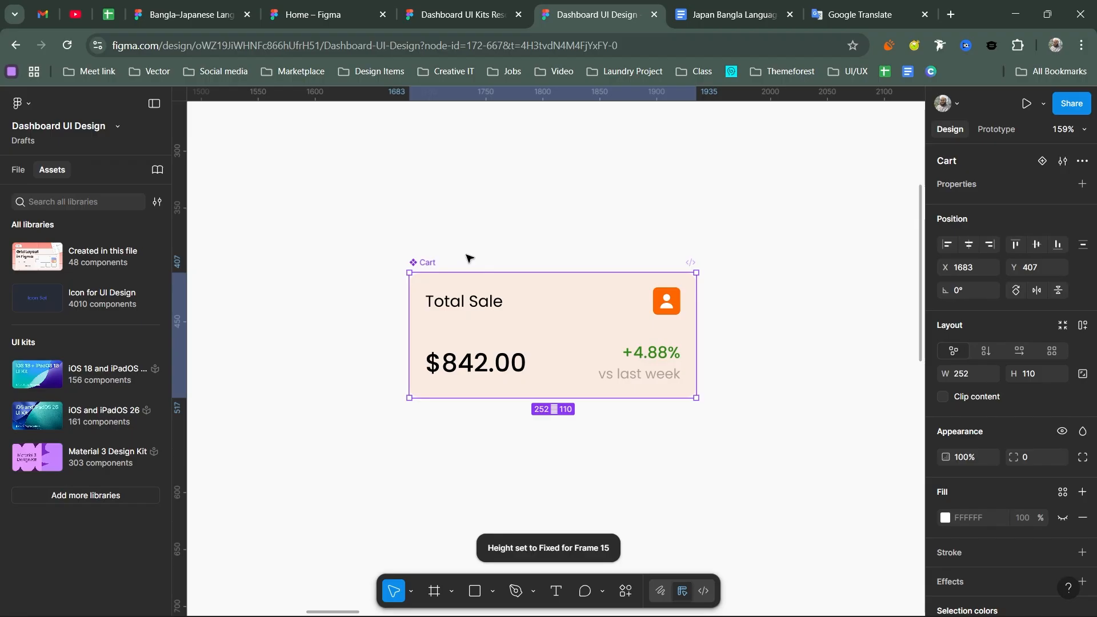
Step: Delete the three 252 × 130 placeholder rectangles below the header on Slide 1
{"action": "scroll", "coordinate": [460, 260], "scroll_direction": "down", "scroll_amount": 5}
{"action": "scroll", "coordinate": [474, 251], "scroll_direction": "right", "scroll_amount": 3}
{"action": "scroll", "coordinate": [464, 254], "scroll_direction": "down", "scroll_amount": 8}
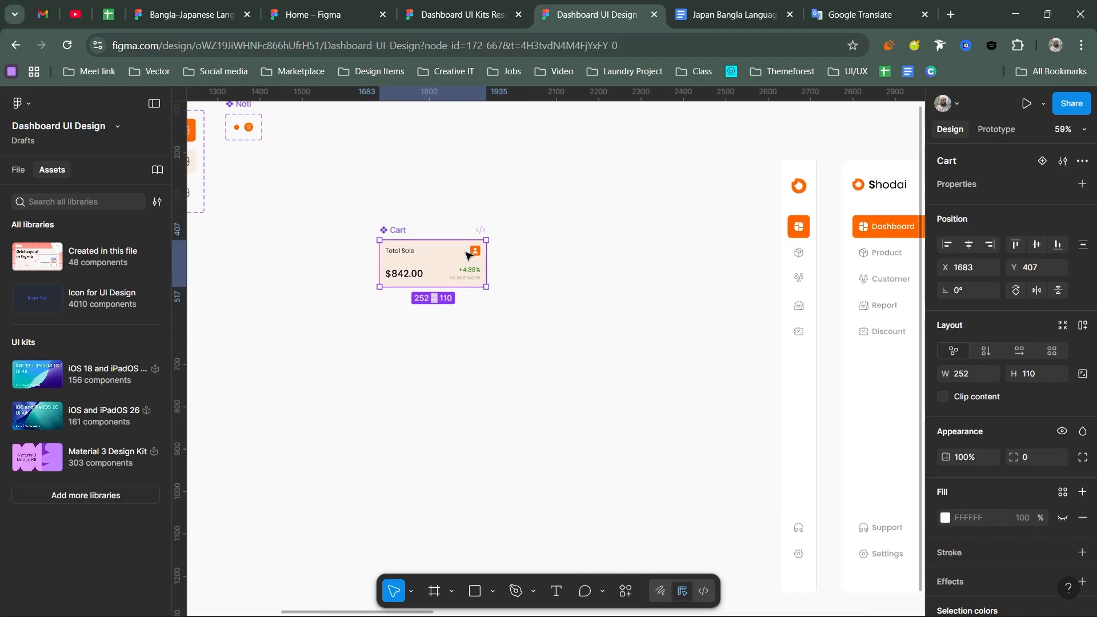
{"action": "scroll", "coordinate": [379, 318], "scroll_direction": "left", "scroll_amount": 2}
{"action": "scroll", "coordinate": [514, 280], "scroll_direction": "right", "scroll_amount": 6}
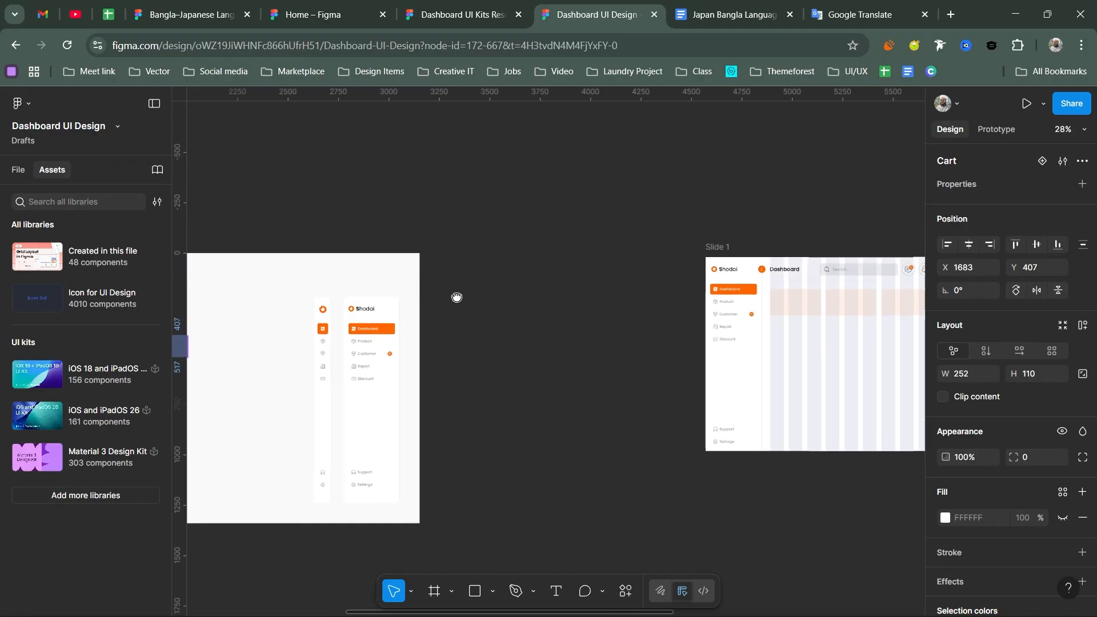
{"action": "scroll", "coordinate": [652, 308], "scroll_direction": "up", "scroll_amount": 6}
{"action": "left_click", "coordinate": [755, 319], "text": "shift"}
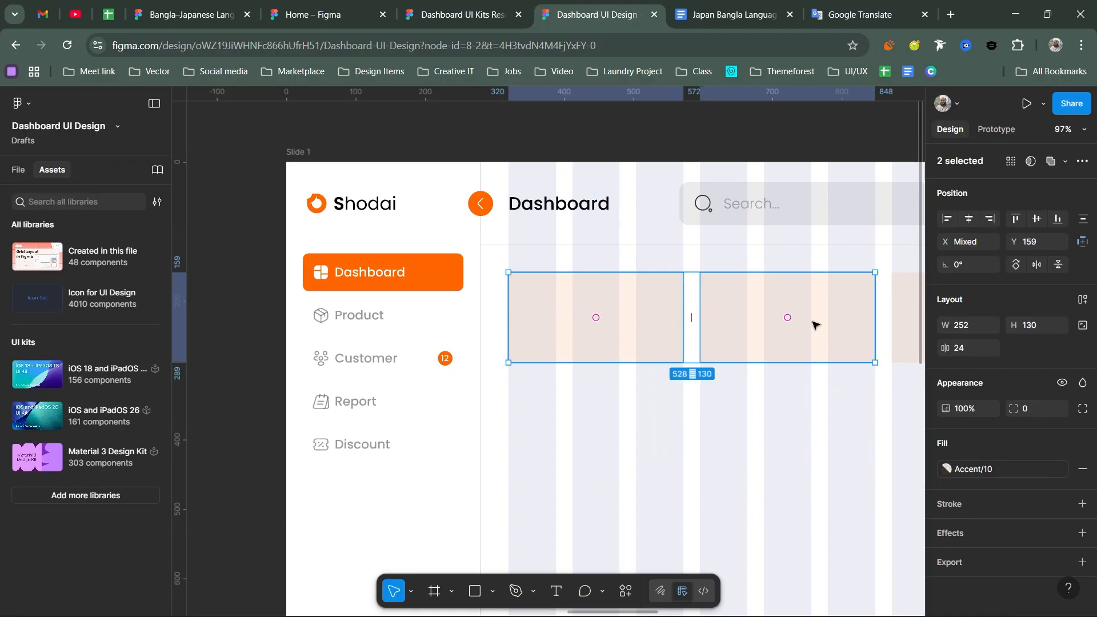
{"action": "scroll", "coordinate": [700, 318], "scroll_direction": "down", "scroll_amount": 4}
{"action": "scroll", "coordinate": [679, 320], "scroll_direction": "up", "scroll_amount": 1}
{"action": "left_click", "coordinate": [657, 323], "text": "shift"}
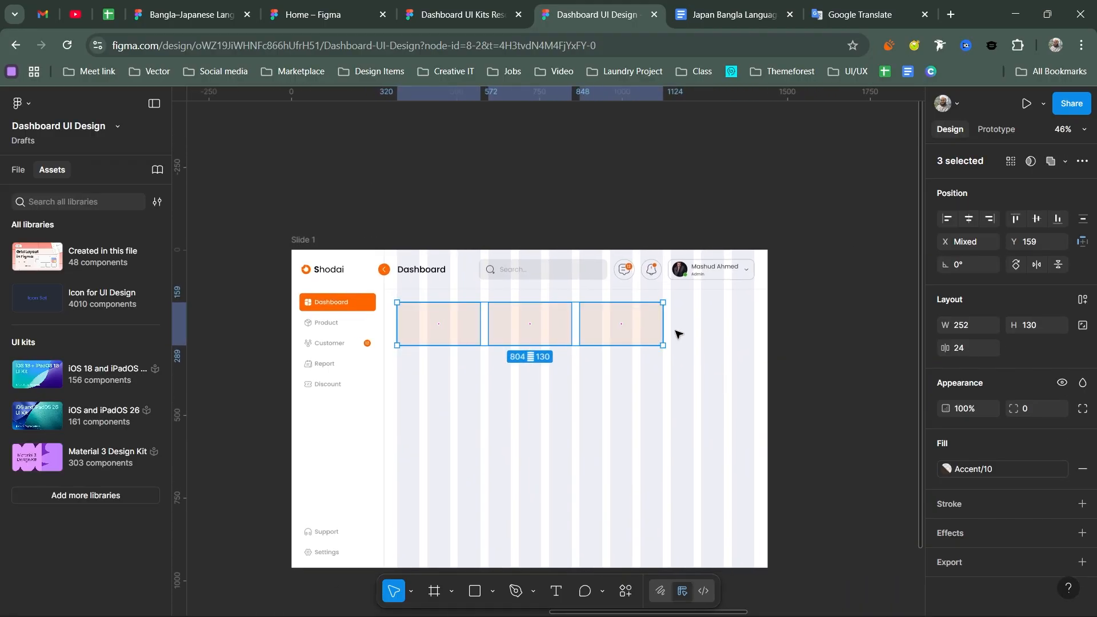
{"action": "key", "text": "Delete"}
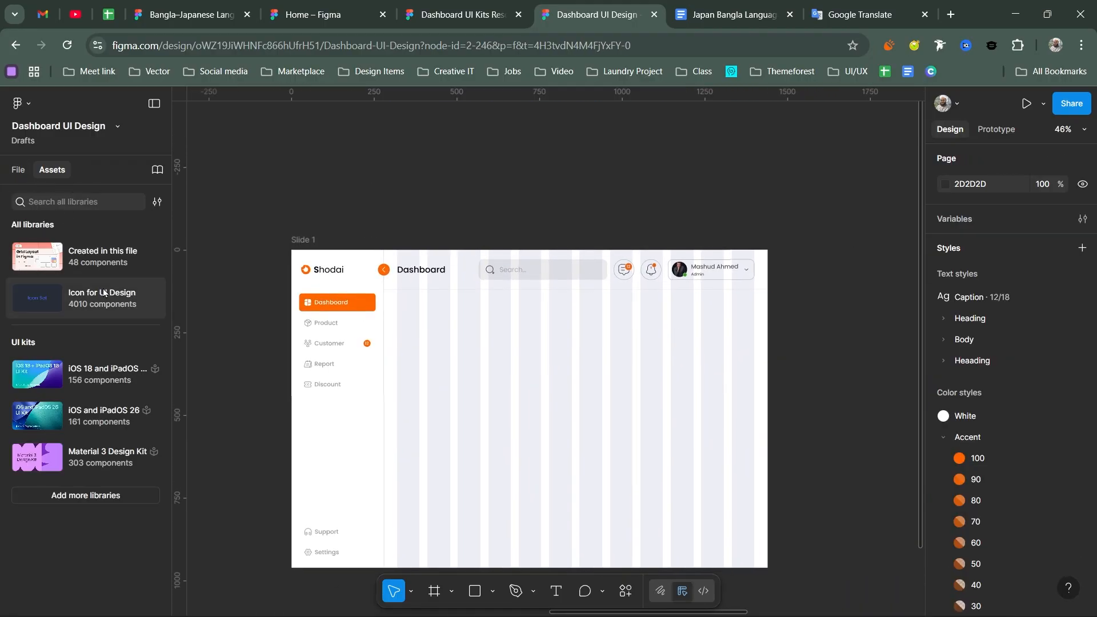
Step: Search this file's components for "cart", place a Cart instance on Slide 1 at X 320, Y 166, and check its gap to the header
{"action": "left_click", "coordinate": [86, 262]}
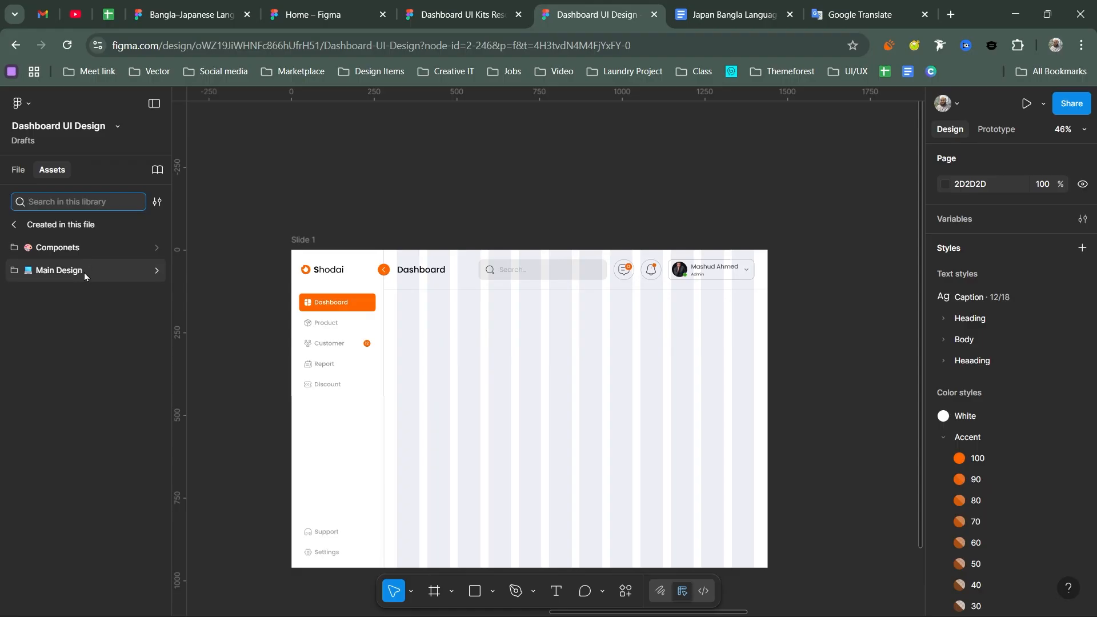
{"action": "left_click", "coordinate": [84, 272]}
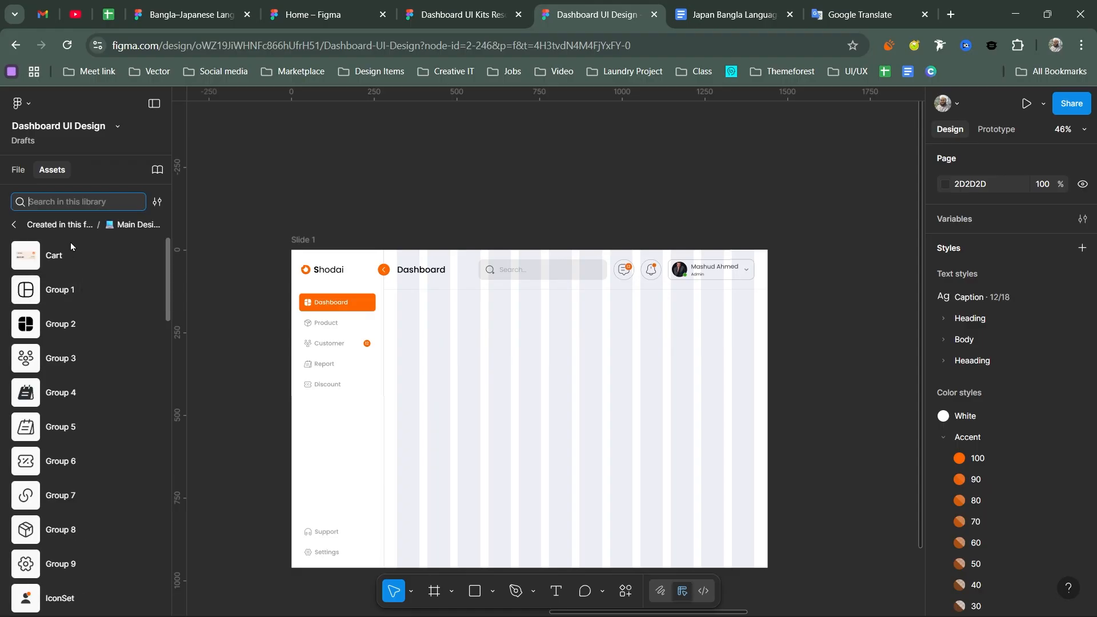
{"action": "type", "text": "cart"}
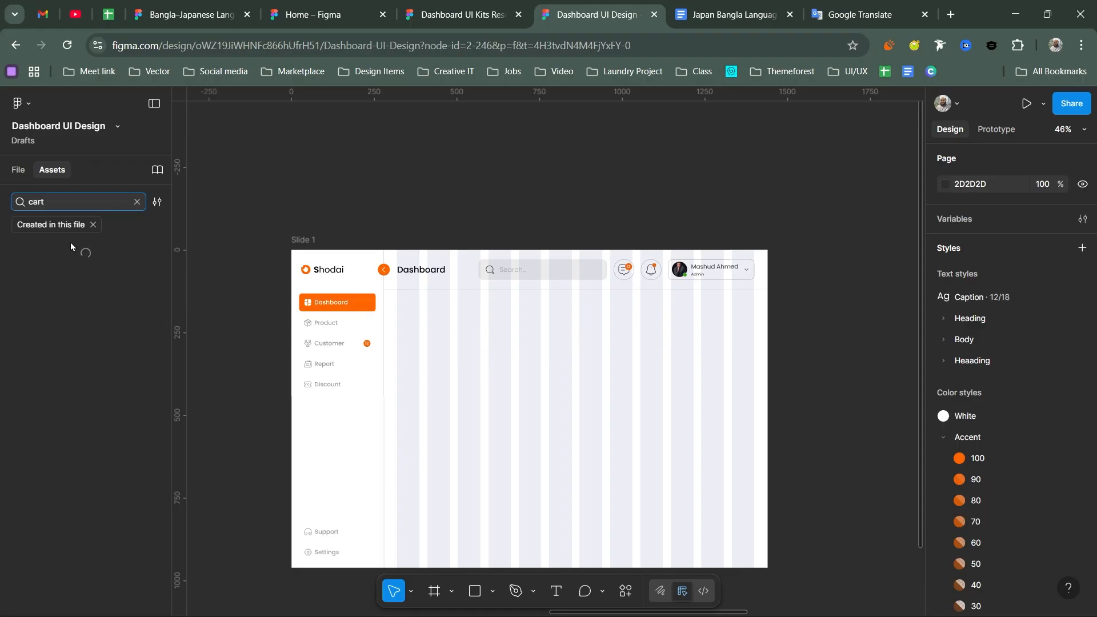
{"action": "left_click_drag", "start_coordinate": [25, 252], "coordinate": [402, 313]}
{"action": "scroll", "coordinate": [415, 320], "scroll_direction": "up", "scroll_amount": 5}
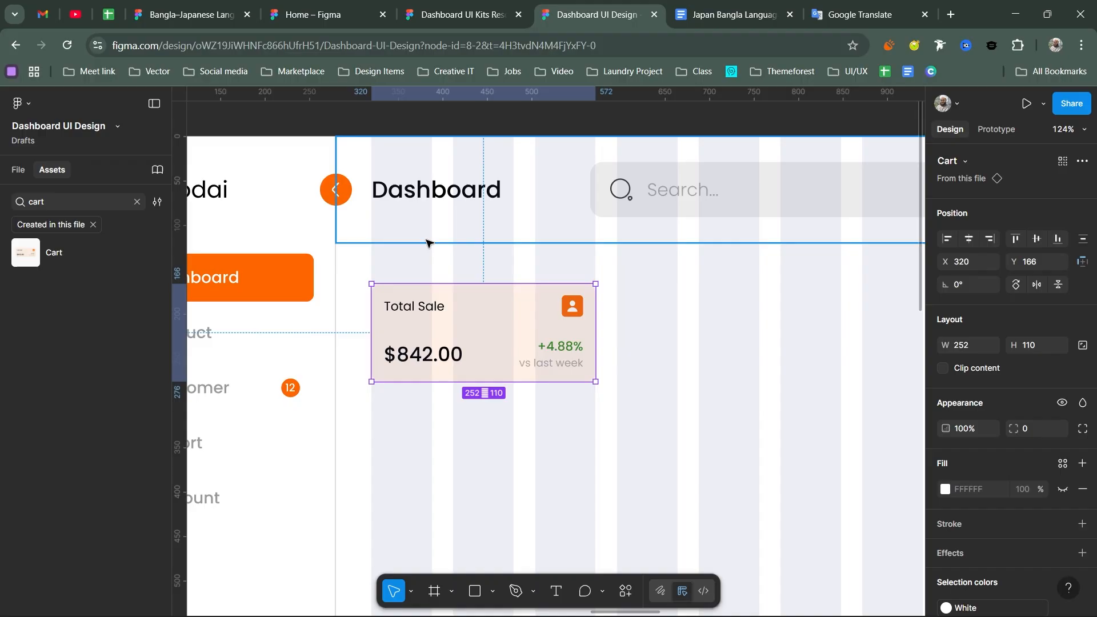
{"action": "left_click", "coordinate": [426, 242], "text": "shift"}
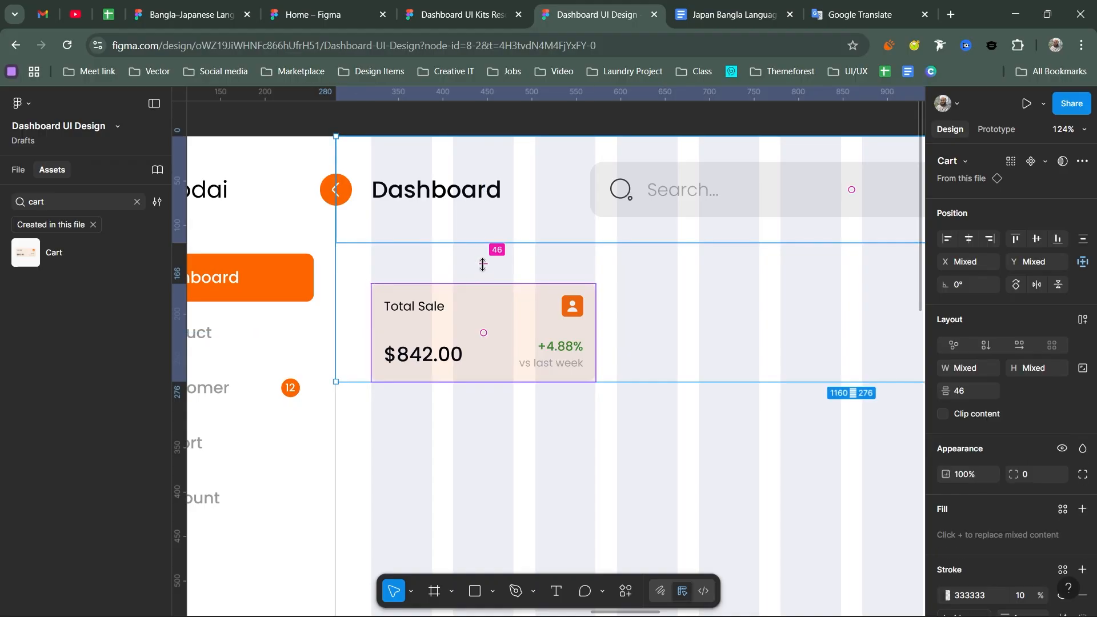
{"action": "scroll", "coordinate": [514, 303], "scroll_direction": "down", "scroll_amount": 5}
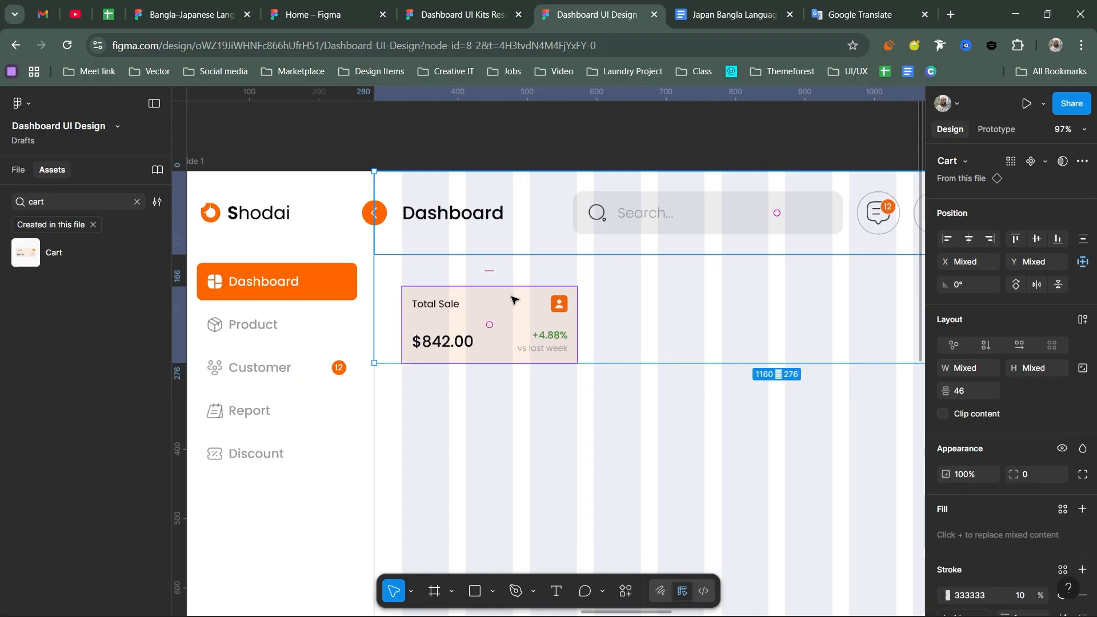
{"action": "scroll", "coordinate": [398, 301], "scroll_direction": "up", "scroll_amount": 3}
Step: Duplicate the Cart instance twice along the same row, placing the copies at X 596 and X 872
{"action": "left_click", "coordinate": [398, 301]}
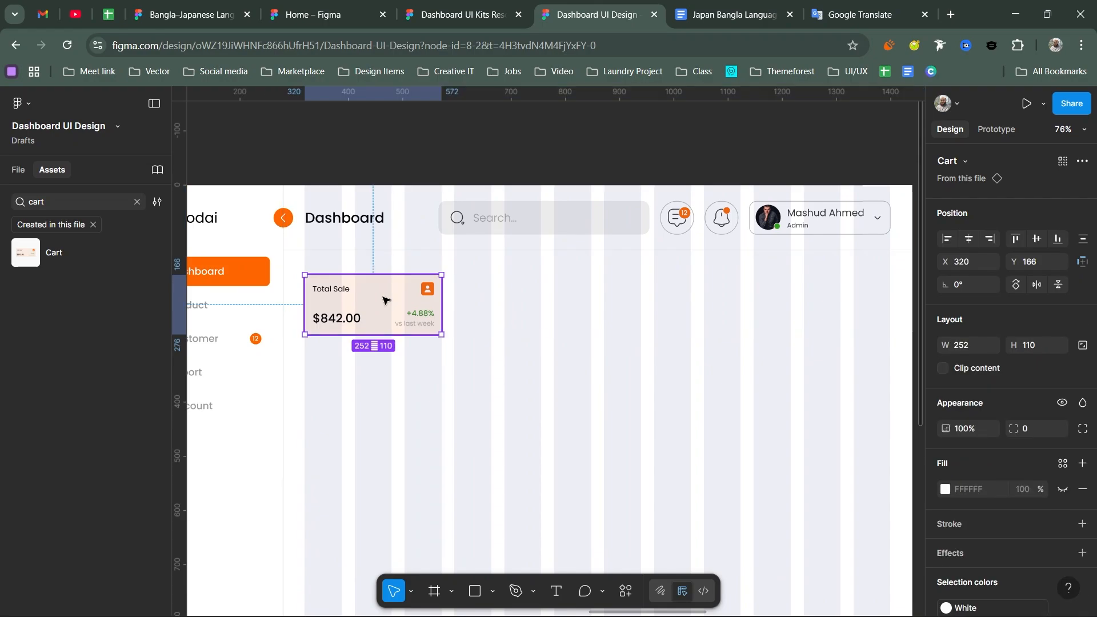
{"action": "left_click_drag", "start_coordinate": [385, 302], "coordinate": [500, 300]}
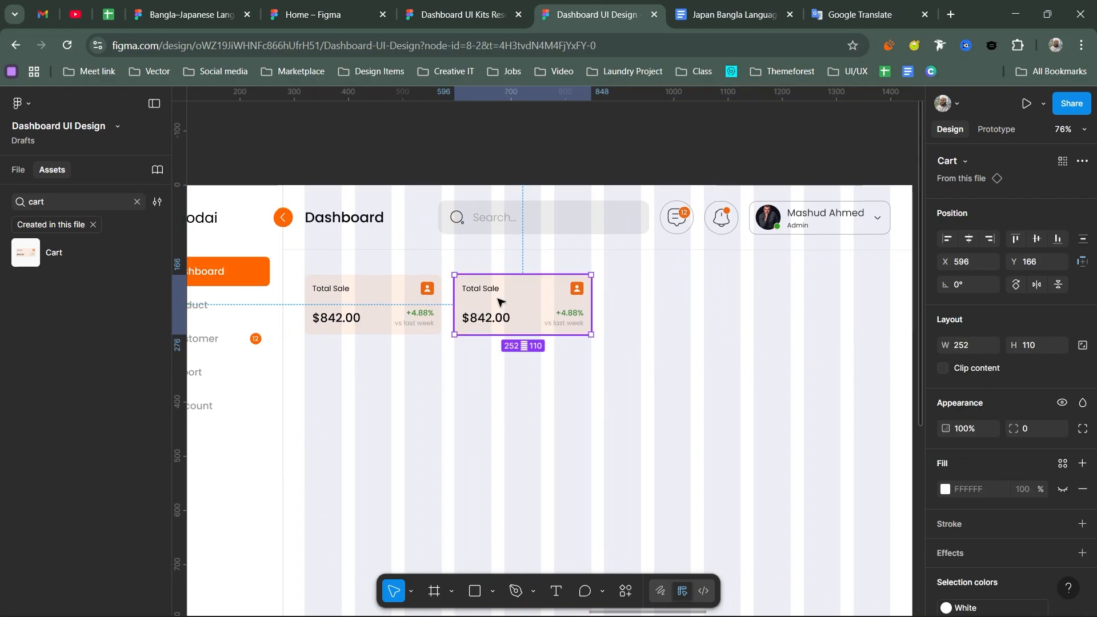
{"action": "key", "text": "ctrl+d"}
{"action": "scroll", "coordinate": [755, 313], "scroll_direction": "up", "scroll_amount": 10}
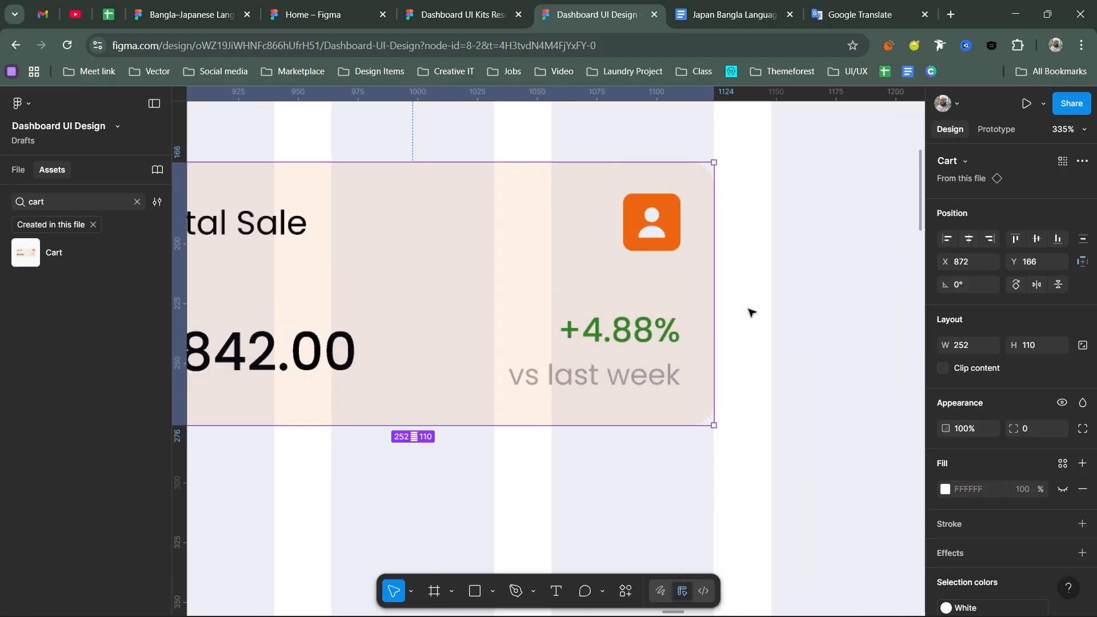
{"action": "mouse_move", "coordinate": [656, 320]}
{"action": "left_mouse_down"}
{"action": "mouse_move", "coordinate": [646, 324]}
{"action": "mouse_move", "coordinate": [662, 321]}
{"action": "left_mouse_up"}
{"action": "scroll", "coordinate": [662, 321], "scroll_direction": "down", "scroll_amount": 10}
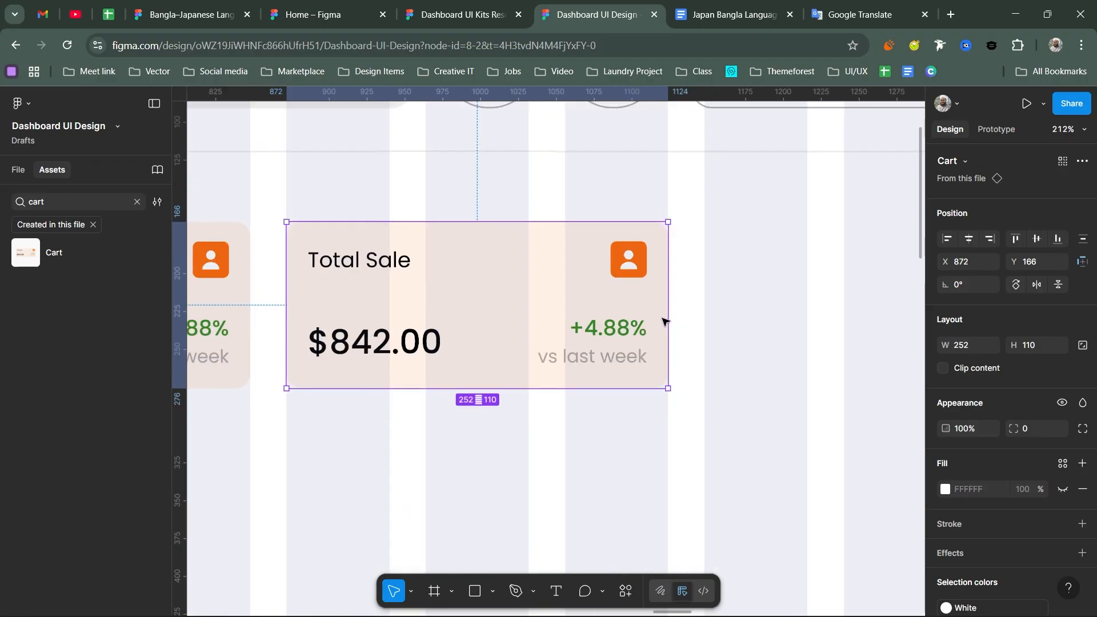
Step: Select all three Cart instances on Slide 1 and distribute their horizontal spacing evenly
{"action": "left_click", "coordinate": [501, 323], "text": "shift"}
{"action": "left_click", "coordinate": [370, 323], "text": "shift"}
{"action": "scroll", "coordinate": [1037, 239], "scroll_direction": "down", "scroll_amount": 3}
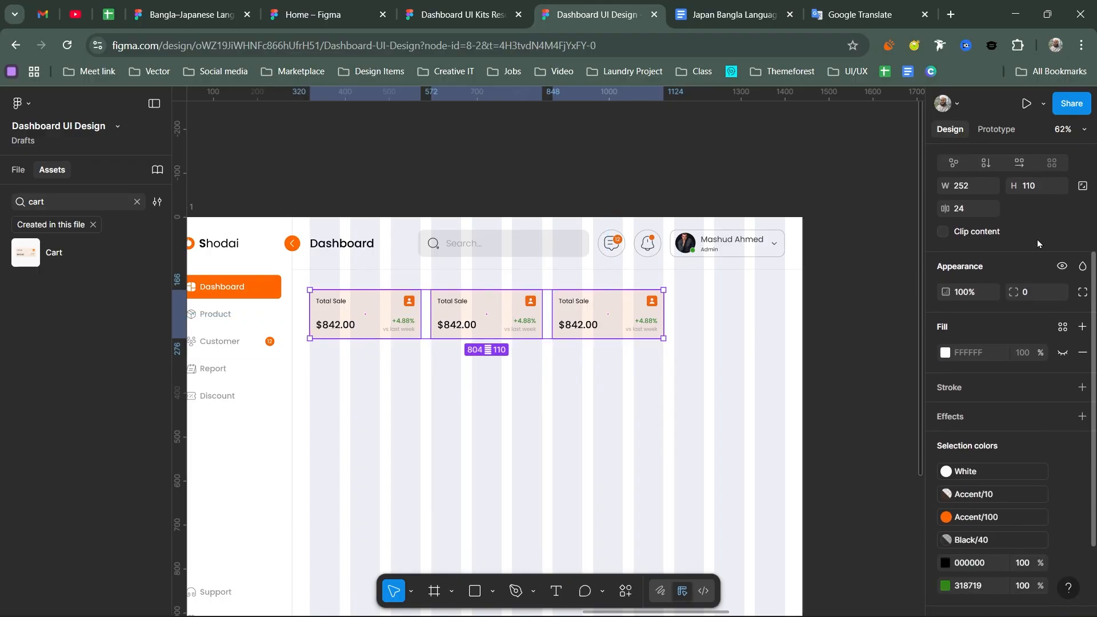
{"action": "scroll", "coordinate": [1058, 297], "scroll_direction": "up", "scroll_amount": 3}
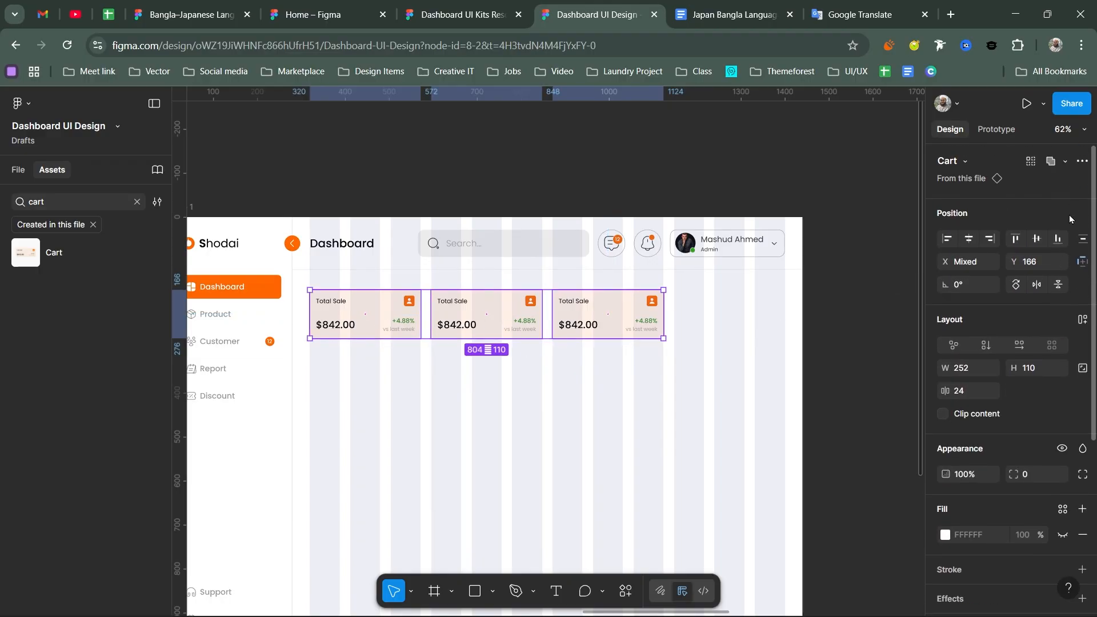
{"action": "left_click", "coordinate": [1083, 240]}
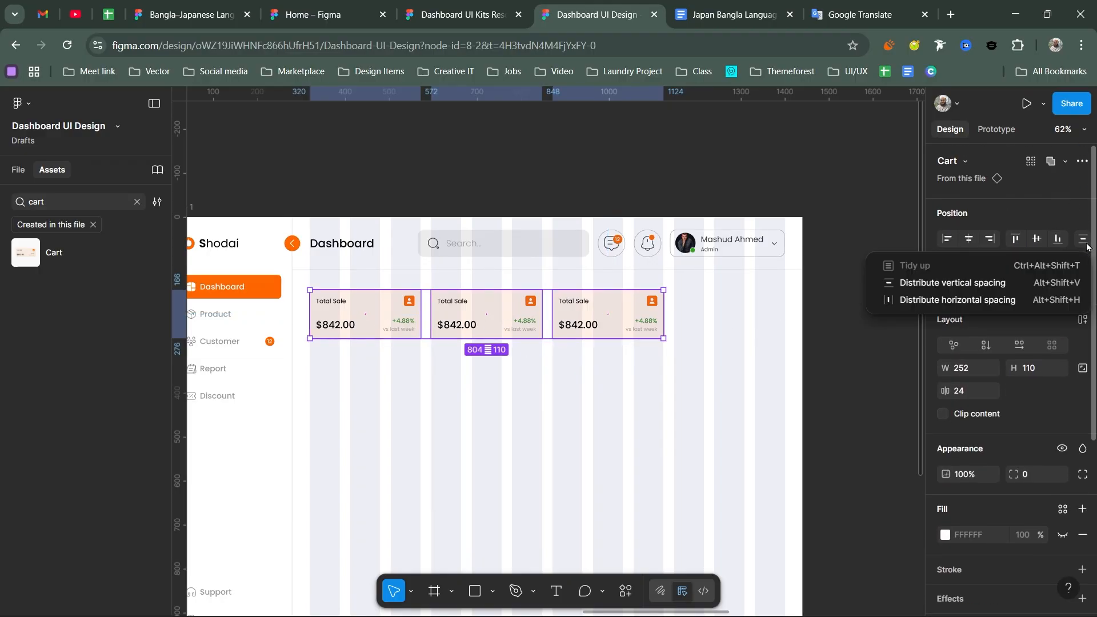
{"action": "left_click", "coordinate": [978, 301]}
{"action": "scroll", "coordinate": [474, 301], "scroll_direction": "up", "scroll_amount": 5}
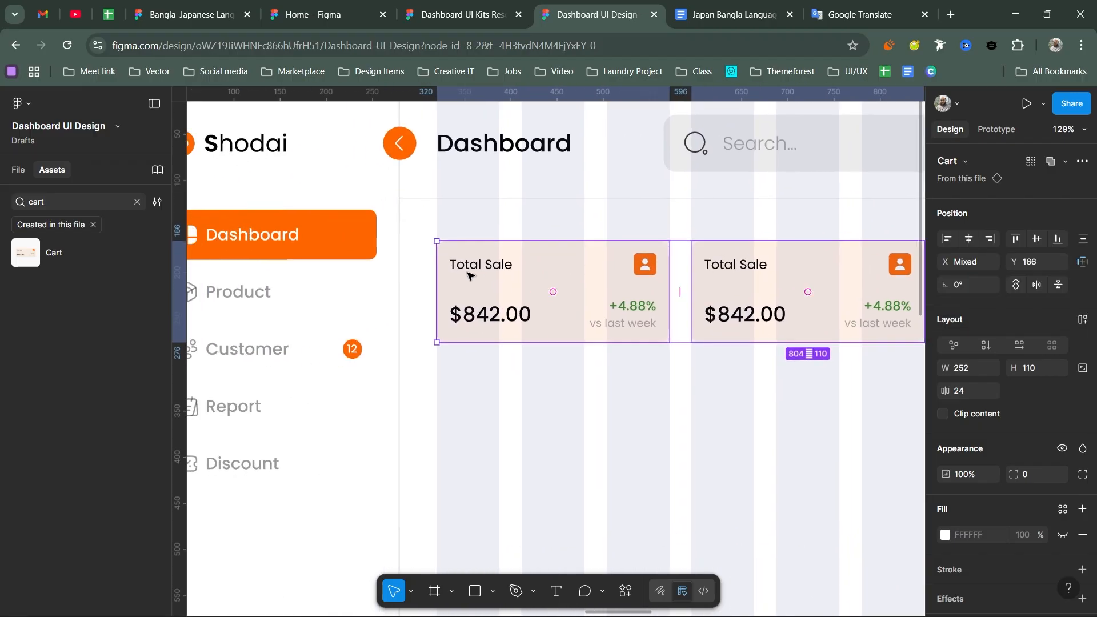
{"action": "scroll", "coordinate": [469, 276], "scroll_direction": "down", "scroll_amount": 5}
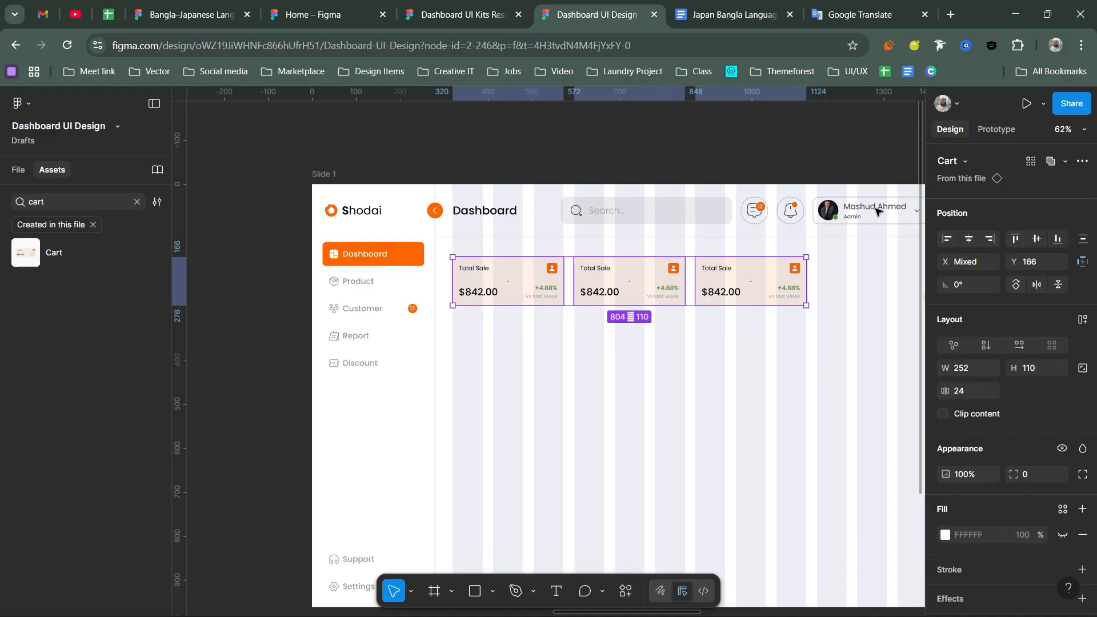
Step: Deselect the cards, collapse the Accent color style group and expand the Black group to view its shades
{"action": "key", "text": "Escape"}
{"action": "left_click", "coordinate": [942, 439]}
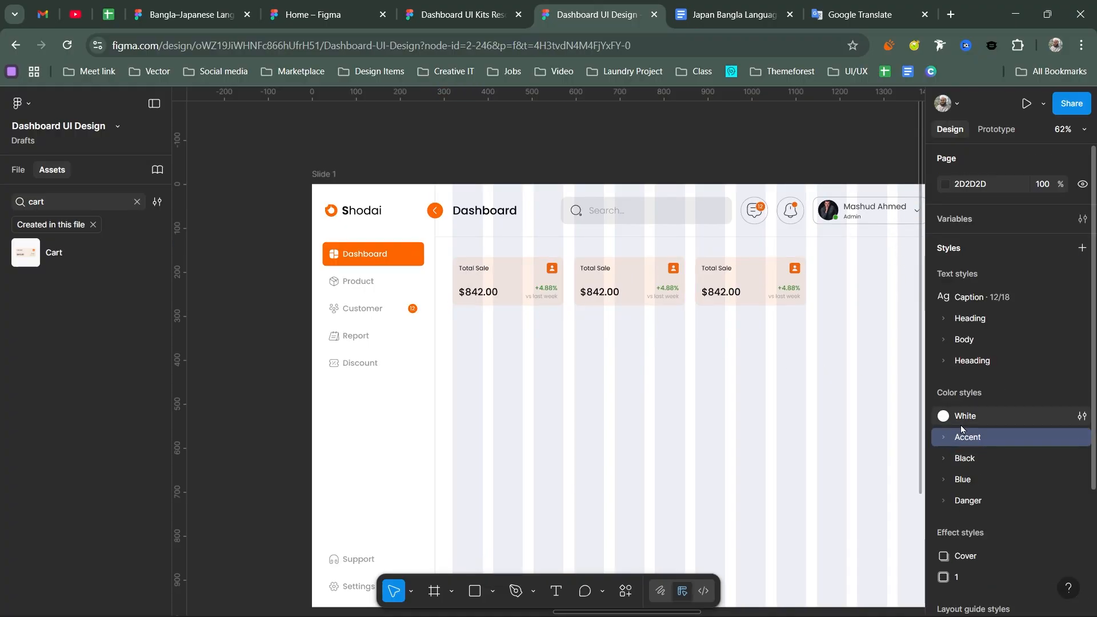
{"action": "scroll", "coordinate": [964, 424], "scroll_direction": "down", "scroll_amount": 2}
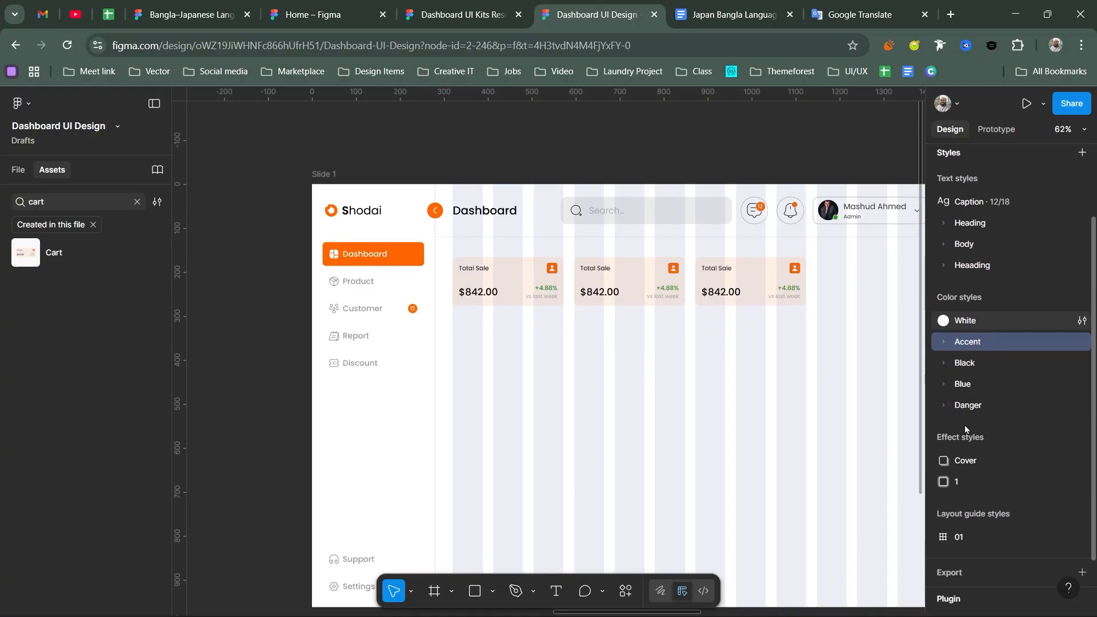
{"action": "left_click", "coordinate": [945, 364]}
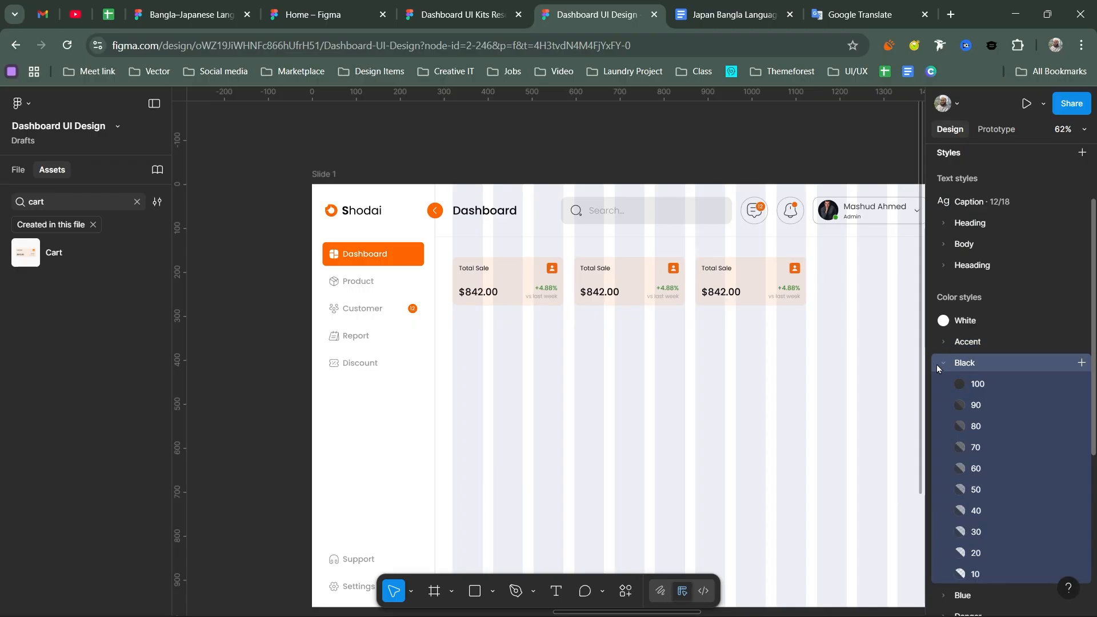
Step: Check the shades in the Blue and Danger color style groups and delete both groups
{"action": "left_click", "coordinate": [941, 365]}
{"action": "left_click", "coordinate": [946, 382]}
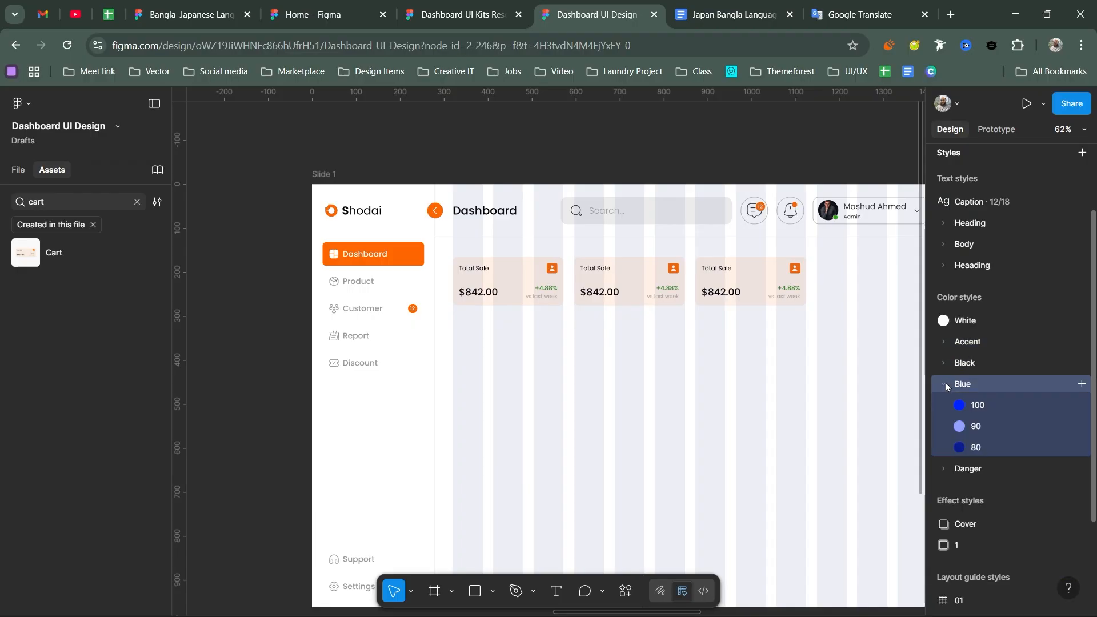
{"action": "left_click", "coordinate": [946, 385]}
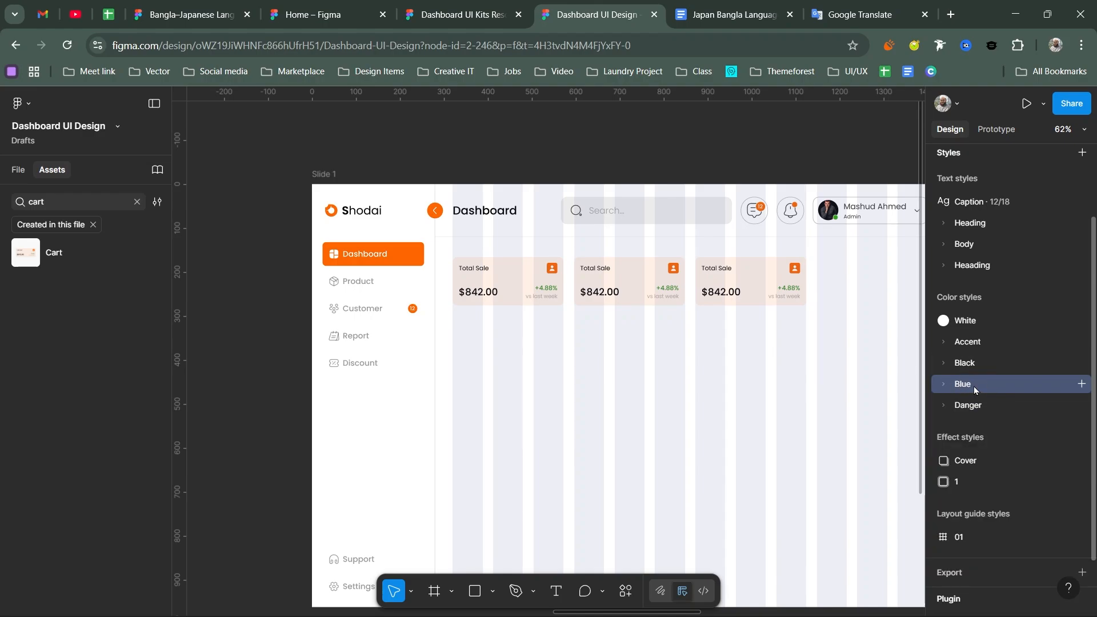
{"action": "left_click", "coordinate": [941, 405]}
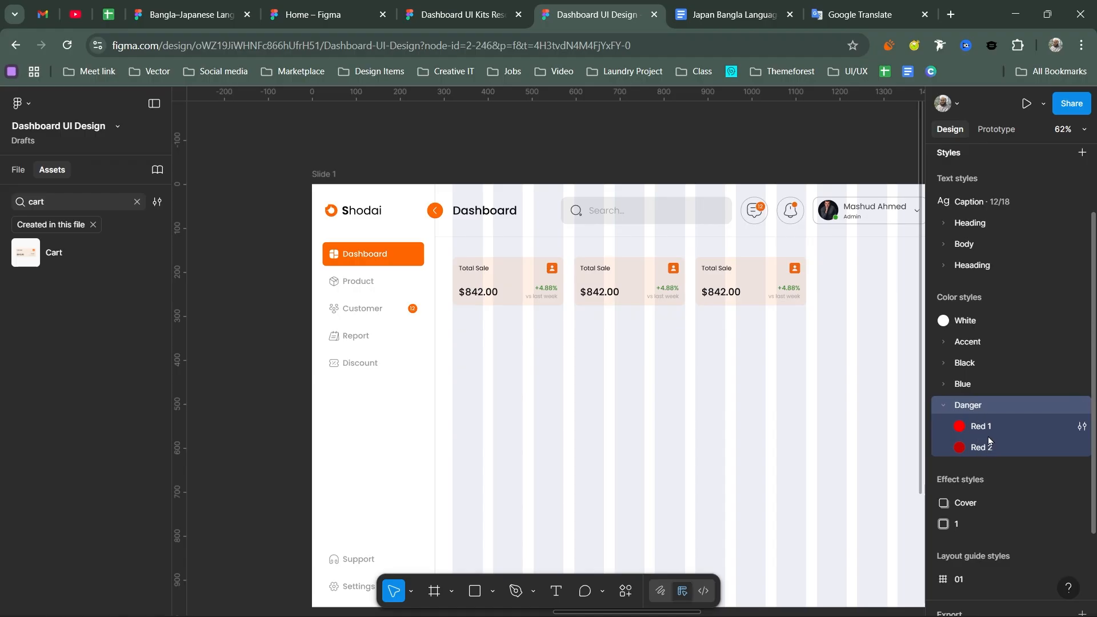
{"action": "left_click", "coordinate": [975, 392]}
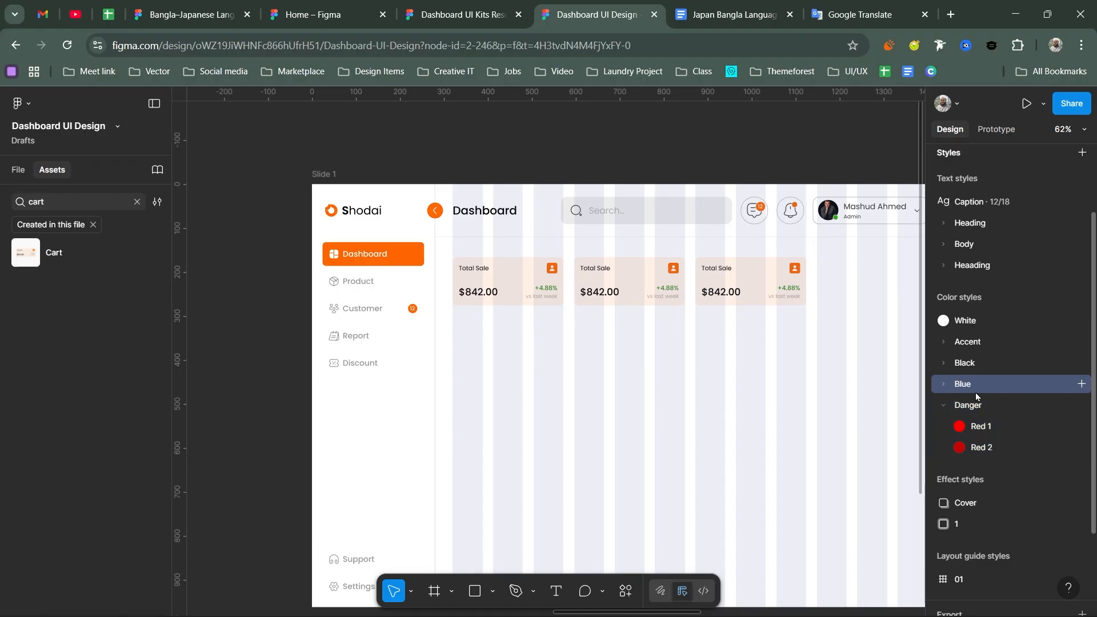
{"action": "left_click", "coordinate": [975, 400], "text": "shift"}
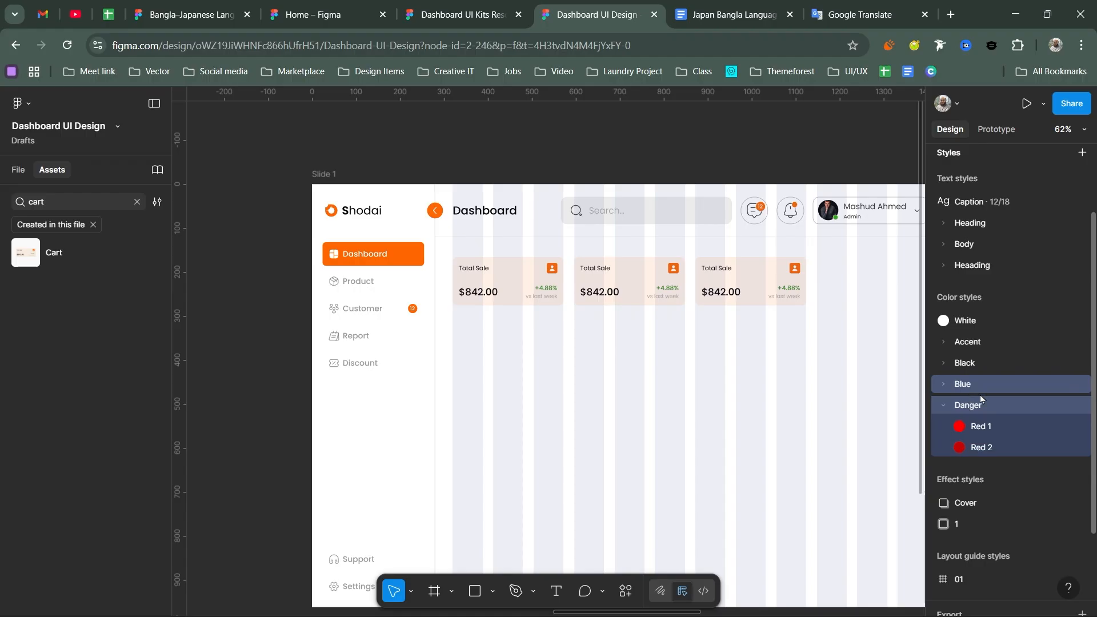
{"action": "right_click", "coordinate": [978, 394]}
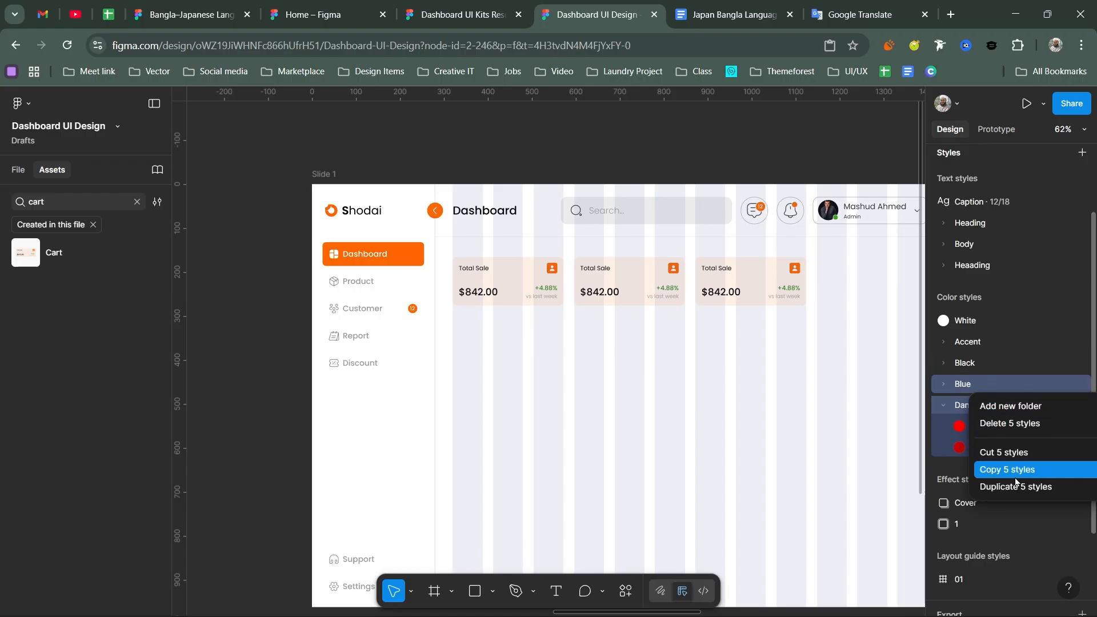
{"action": "left_click", "coordinate": [1008, 424]}
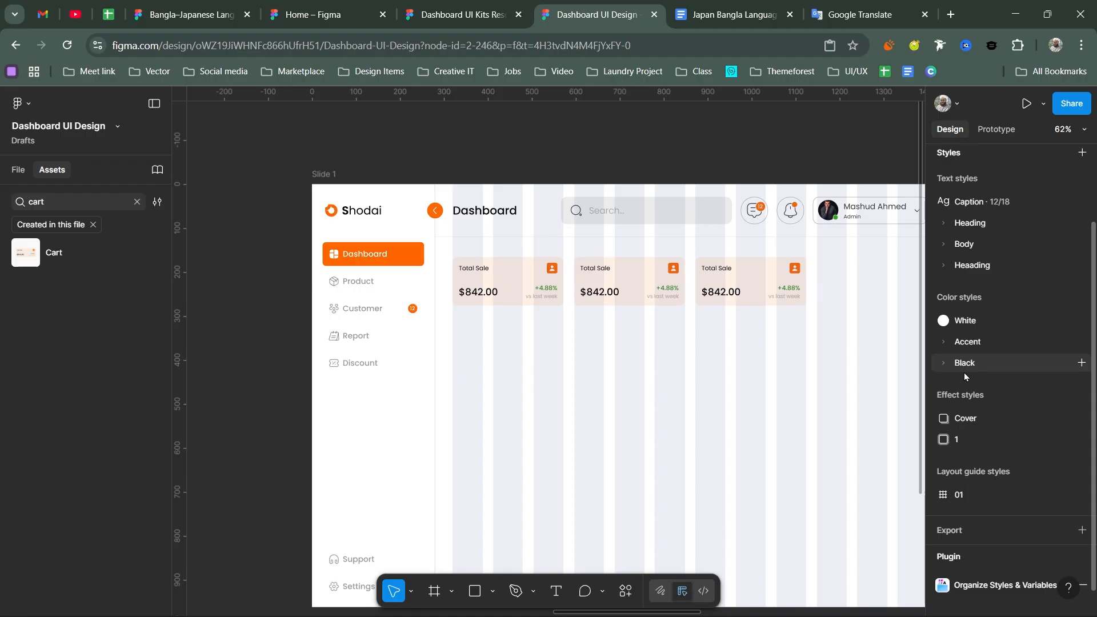
{"action": "scroll", "coordinate": [749, 309], "scroll_direction": "up", "scroll_amount": 5}
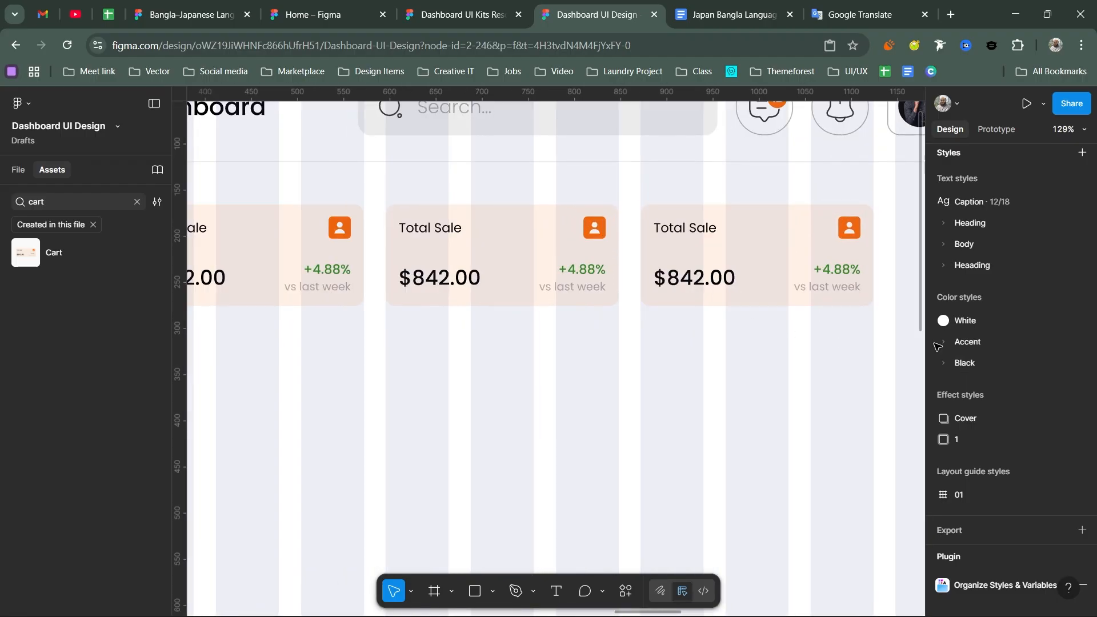
{"action": "scroll", "coordinate": [1018, 362], "scroll_direction": "down", "scroll_amount": 1}
{"action": "scroll", "coordinate": [993, 311], "scroll_direction": "up", "scroll_amount": 3}
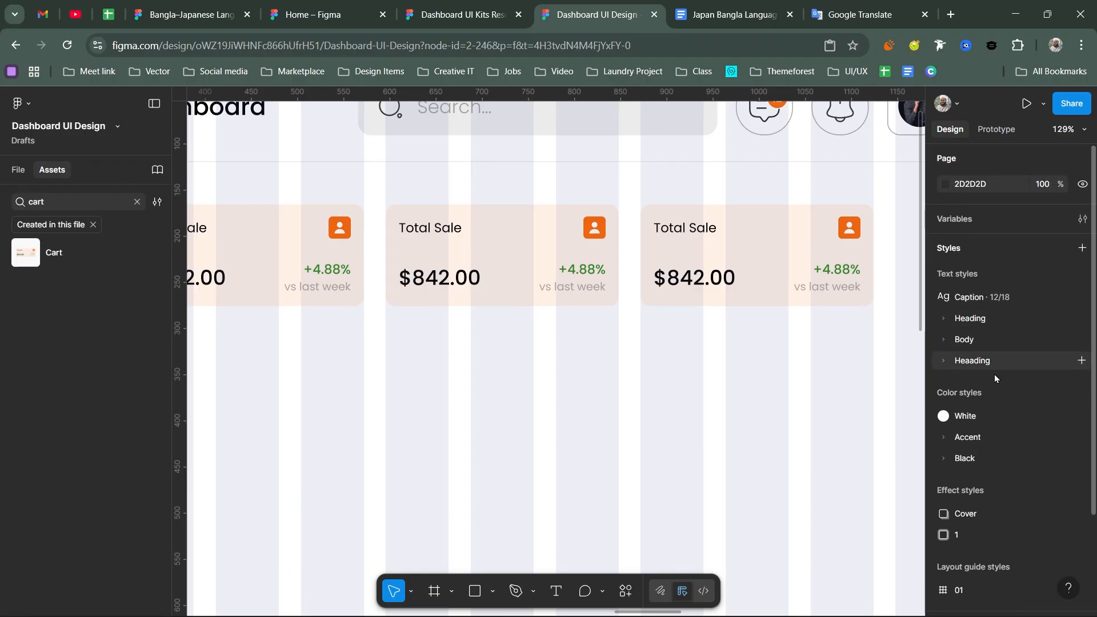
{"action": "scroll", "coordinate": [993, 374], "scroll_direction": "down", "scroll_amount": 3}
{"action": "scroll", "coordinate": [744, 332], "scroll_direction": "up", "scroll_amount": 4}
{"action": "scroll", "coordinate": [744, 334], "scroll_direction": "down", "scroll_amount": 5}
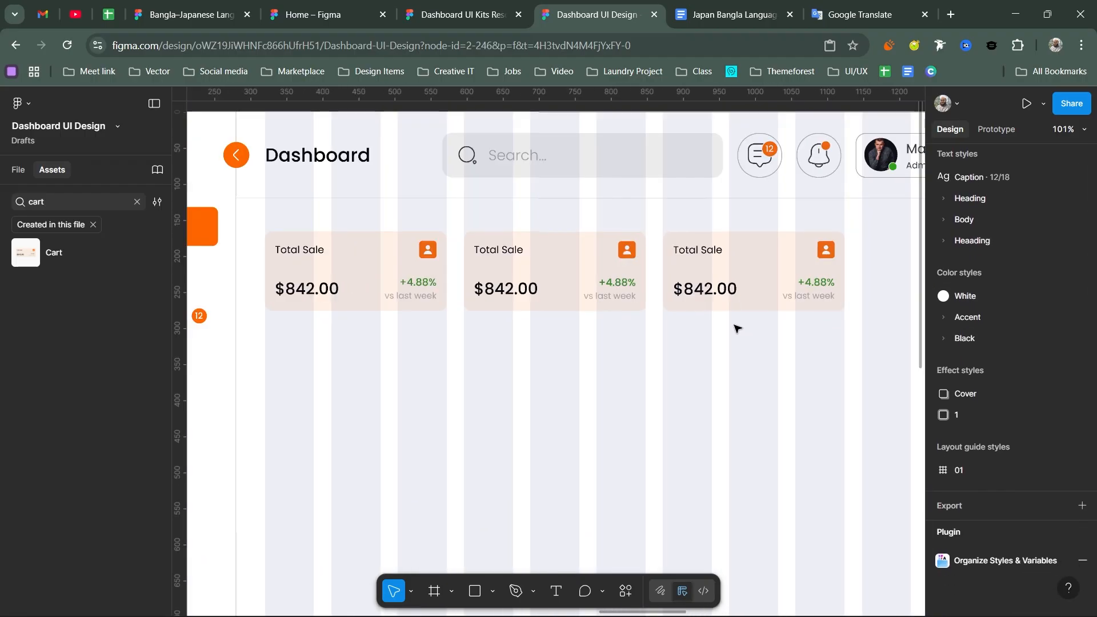
Step: Change the title of the middle Cart instance on Slide 1 to "Total Order"
{"action": "left_click", "coordinate": [531, 310]}
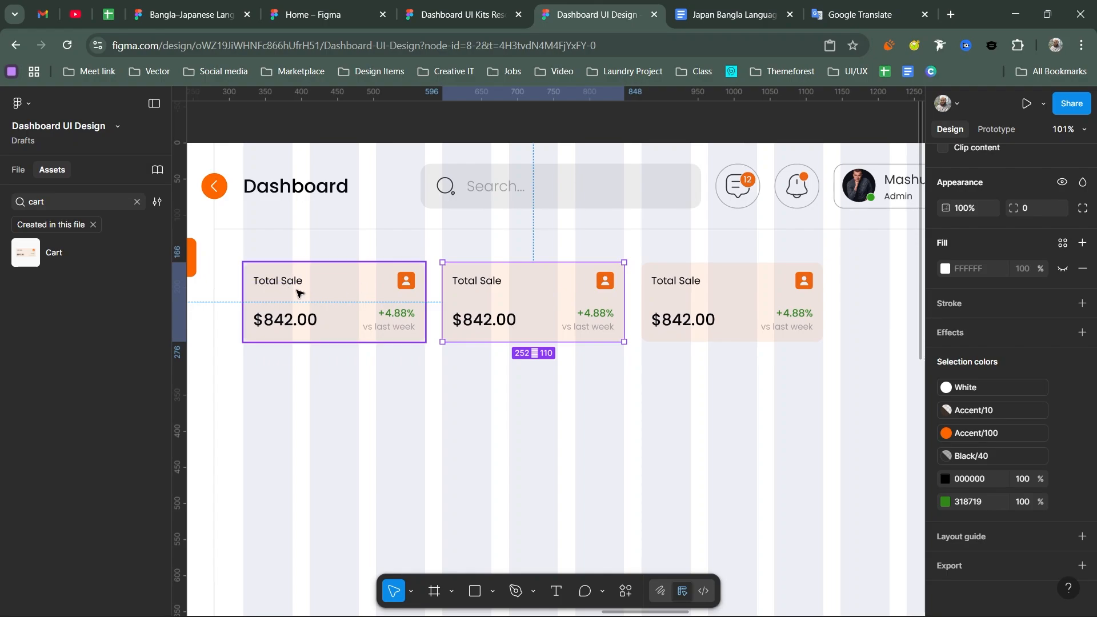
{"action": "double_click", "coordinate": [477, 284]}
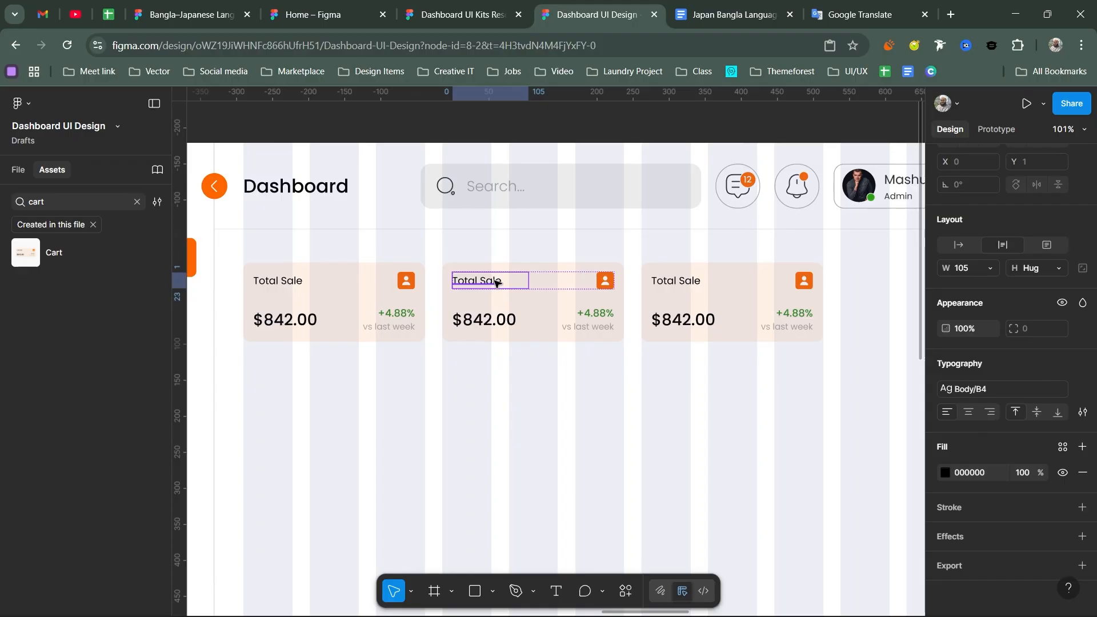
{"action": "double_click", "coordinate": [495, 283]}
{"action": "double_click", "coordinate": [495, 281]}
{"action": "type", "text": "O"}
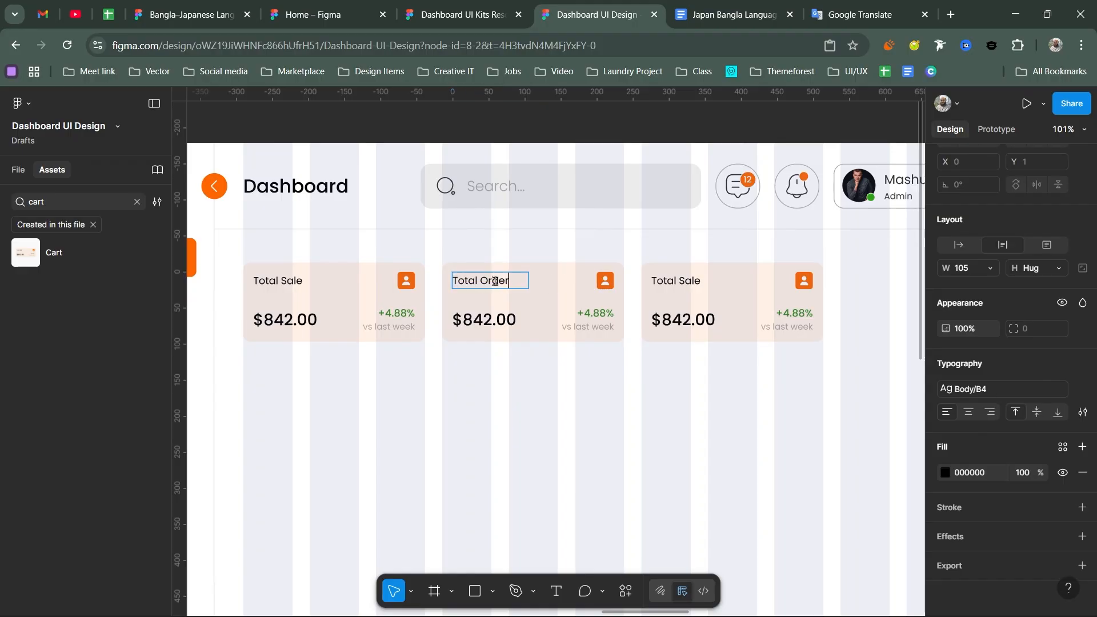
{"action": "type", "text": "rder"}
Step: Change the third Cart instance's title to "Total Customer" and set the title text to auto width
{"action": "double_click", "coordinate": [682, 279]}
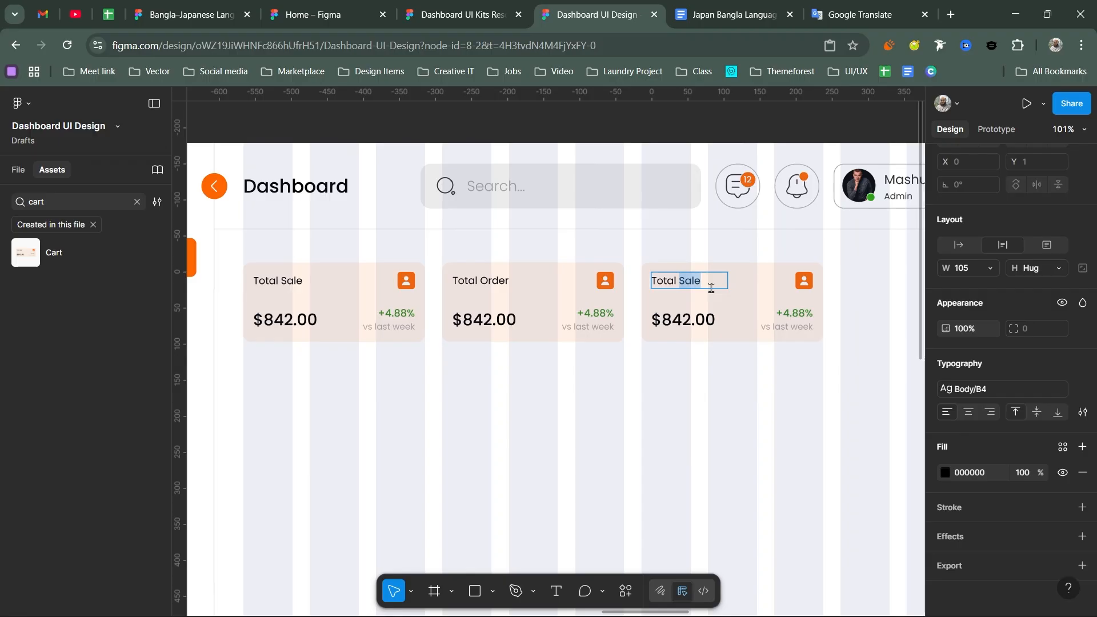
{"action": "type", "text": "Co"}
{"action": "type", "text": "stome"}
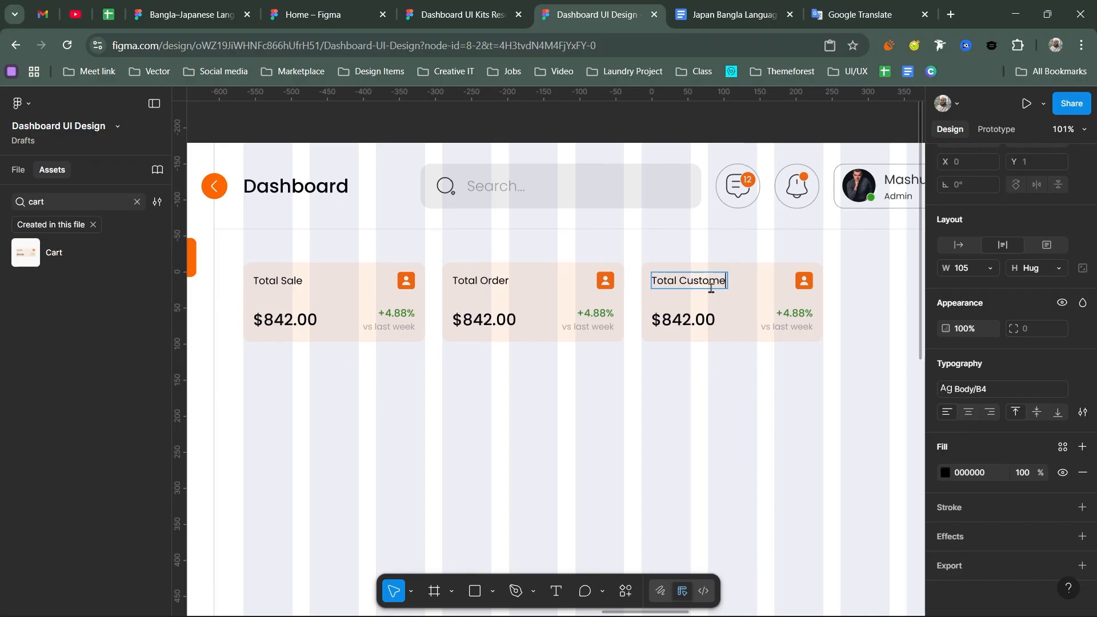
{"action": "type", "text": "r"}
{"action": "key", "text": "Escape"}
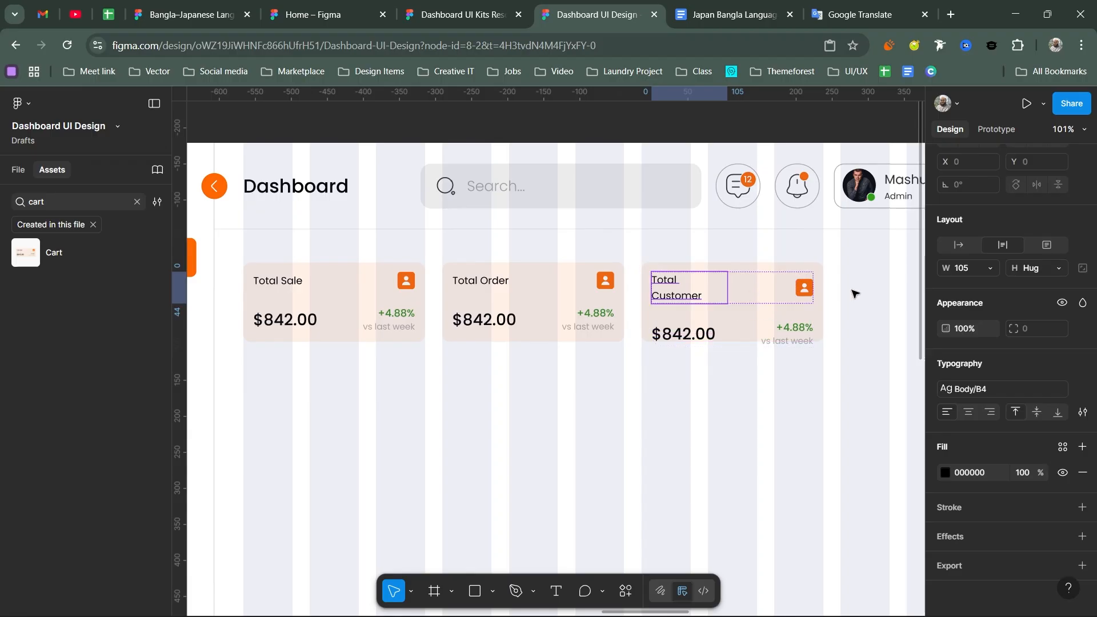
{"action": "left_click", "coordinate": [960, 248]}
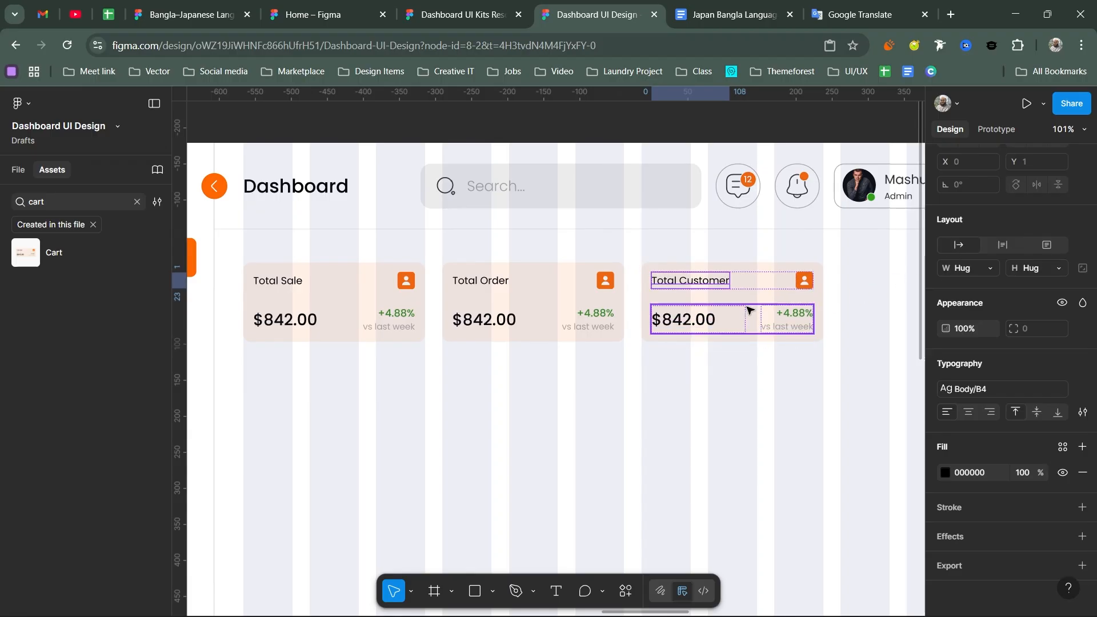
{"action": "left_click", "coordinate": [874, 299]}
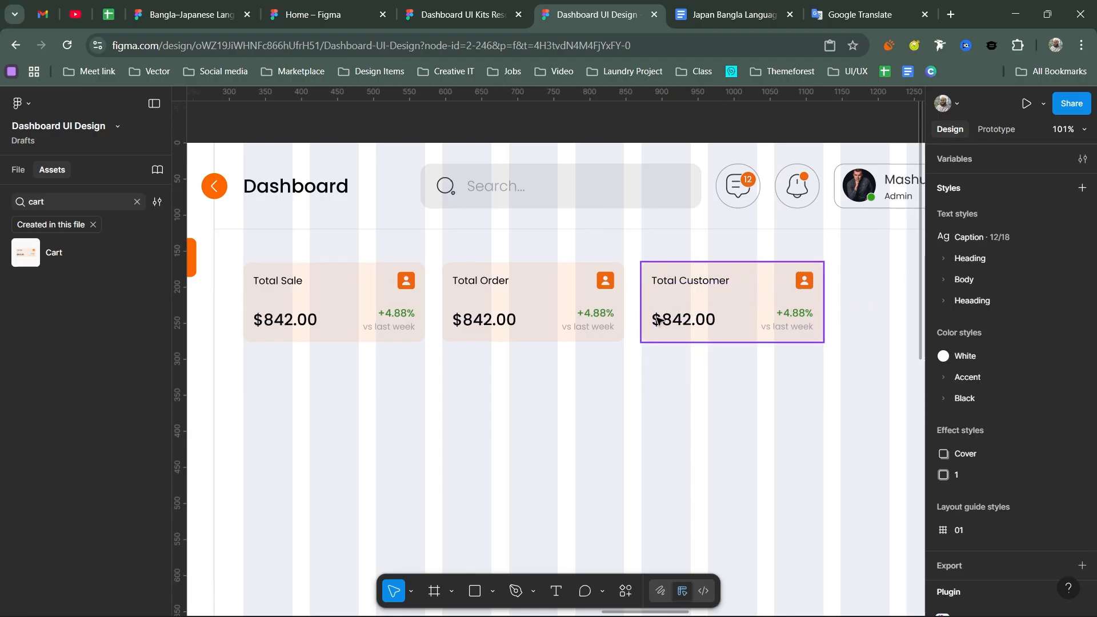
Step: Swap the Total Sale card's icon for dollar-circle from the bold set of Icon for UI Design
{"action": "scroll", "coordinate": [407, 284], "scroll_direction": "left", "scroll_amount": 5}
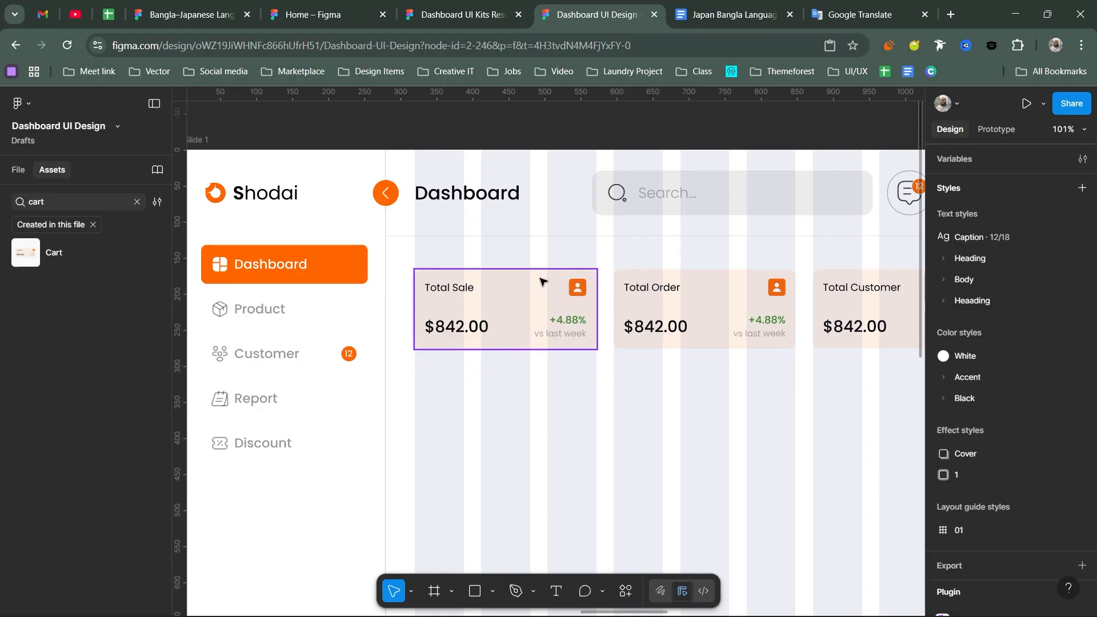
{"action": "scroll", "coordinate": [685, 294], "scroll_direction": "right", "scroll_amount": 4}
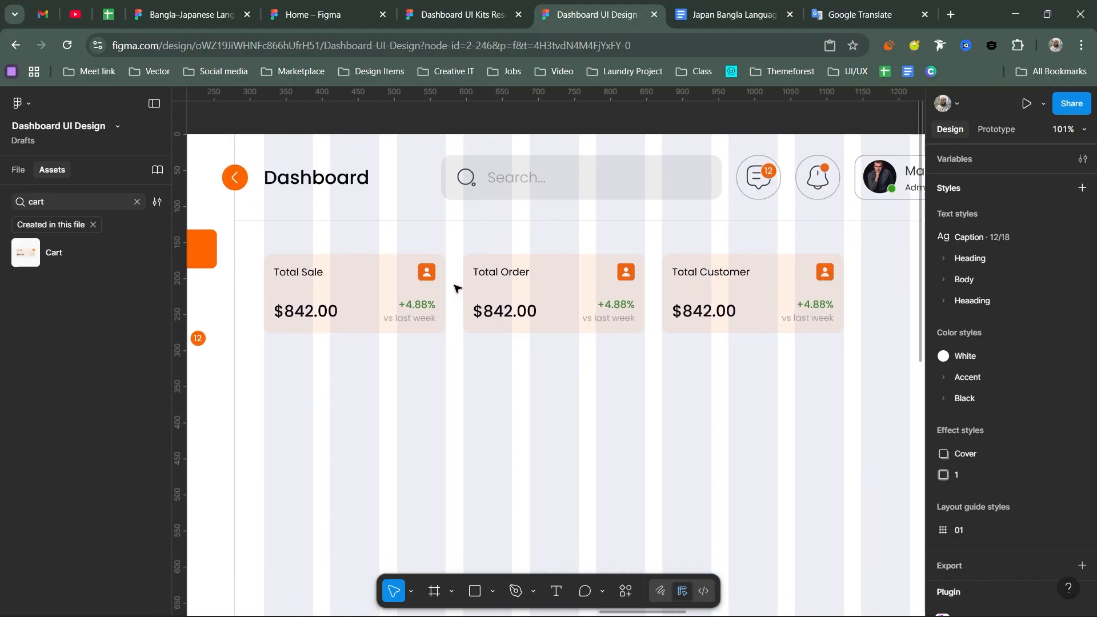
{"action": "left_click", "coordinate": [427, 272]}
{"action": "left_click", "coordinate": [951, 336]}
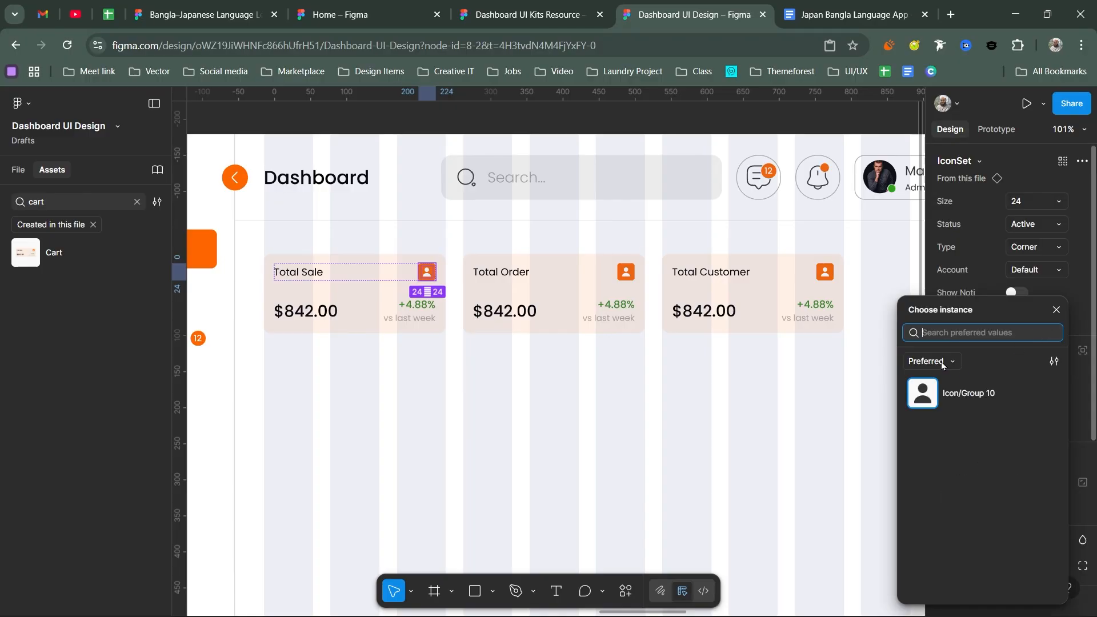
{"action": "left_click", "coordinate": [968, 427]}
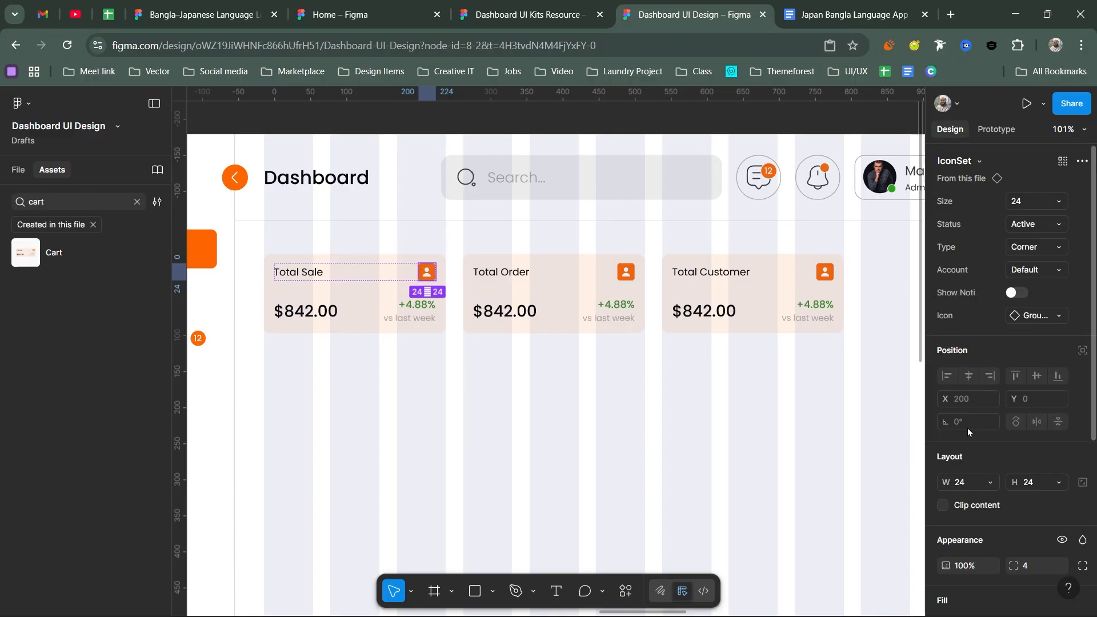
{"action": "scroll", "coordinate": [456, 264], "scroll_direction": "up", "scroll_amount": 8}
{"action": "scroll", "coordinate": [455, 264], "scroll_direction": "down", "scroll_amount": 8}
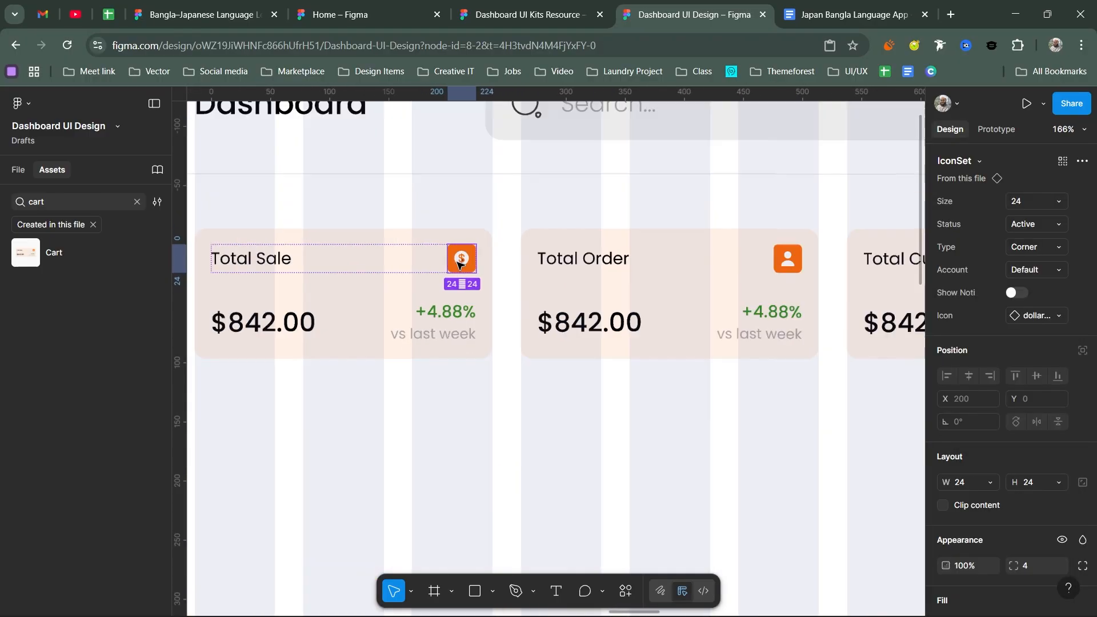
{"action": "left_click", "coordinate": [1035, 315]}
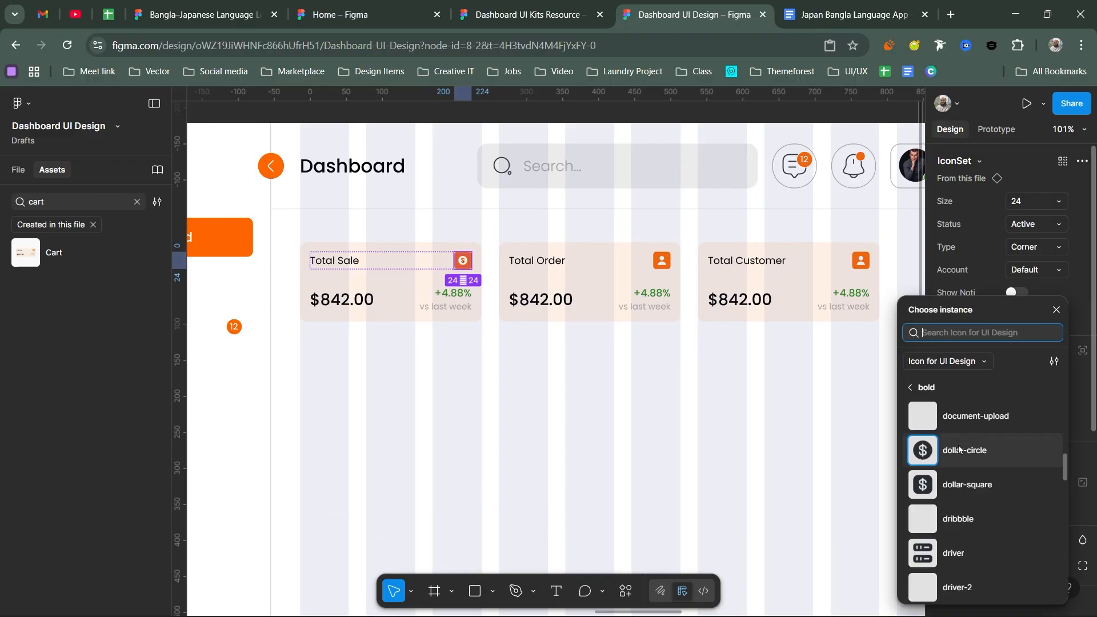
{"action": "key", "text": "Escape"}
Step: Remove the 292D32 fill from the small vector piece inside the Total Sale icon's dollar sign and deselect it
{"action": "scroll", "coordinate": [463, 261], "scroll_direction": "up", "scroll_amount": 10}
{"action": "left_click", "coordinate": [504, 259]}
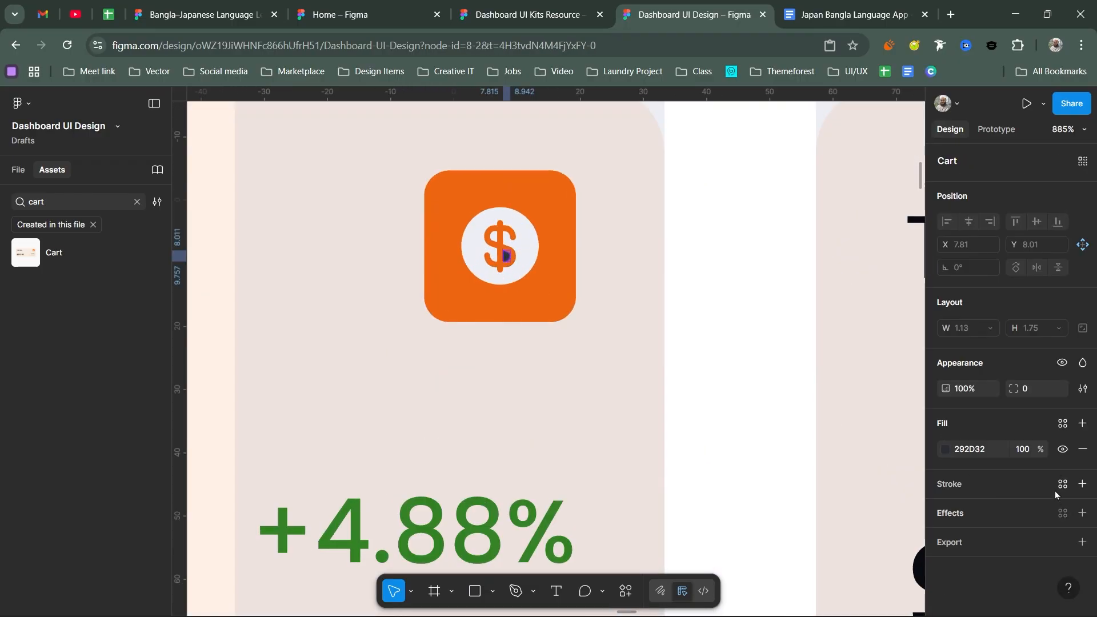
{"action": "scroll", "coordinate": [506, 257], "scroll_direction": "up", "scroll_amount": 6}
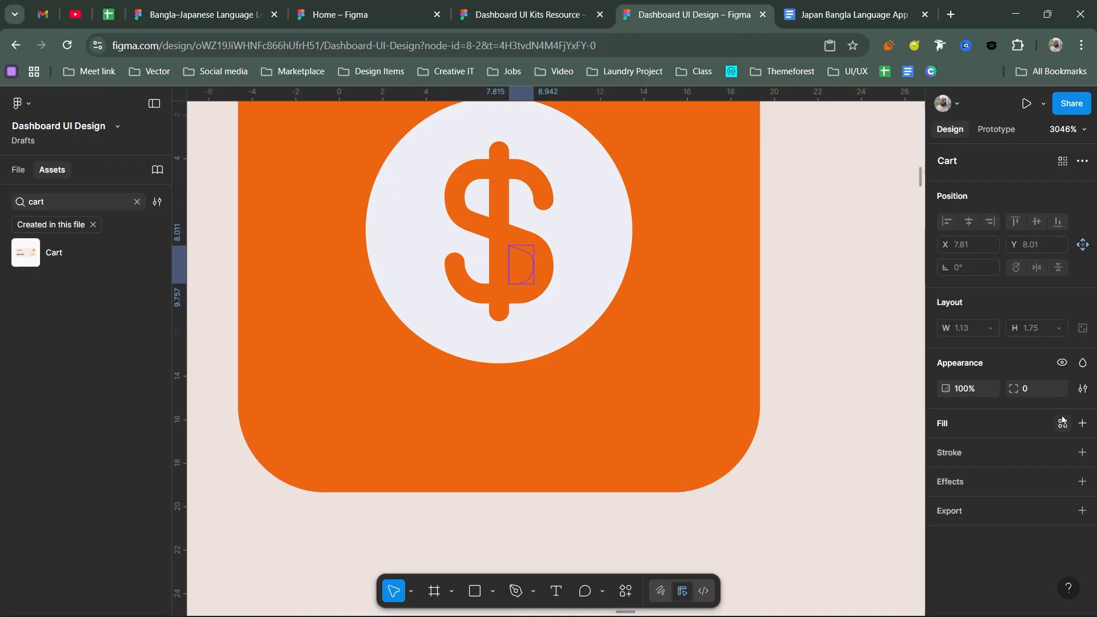
{"action": "left_click", "coordinate": [1064, 423]}
{"action": "left_click", "coordinate": [814, 407]}
{"action": "scroll", "coordinate": [821, 414], "scroll_direction": "down", "scroll_amount": 7}
{"action": "key", "text": "Escape"}
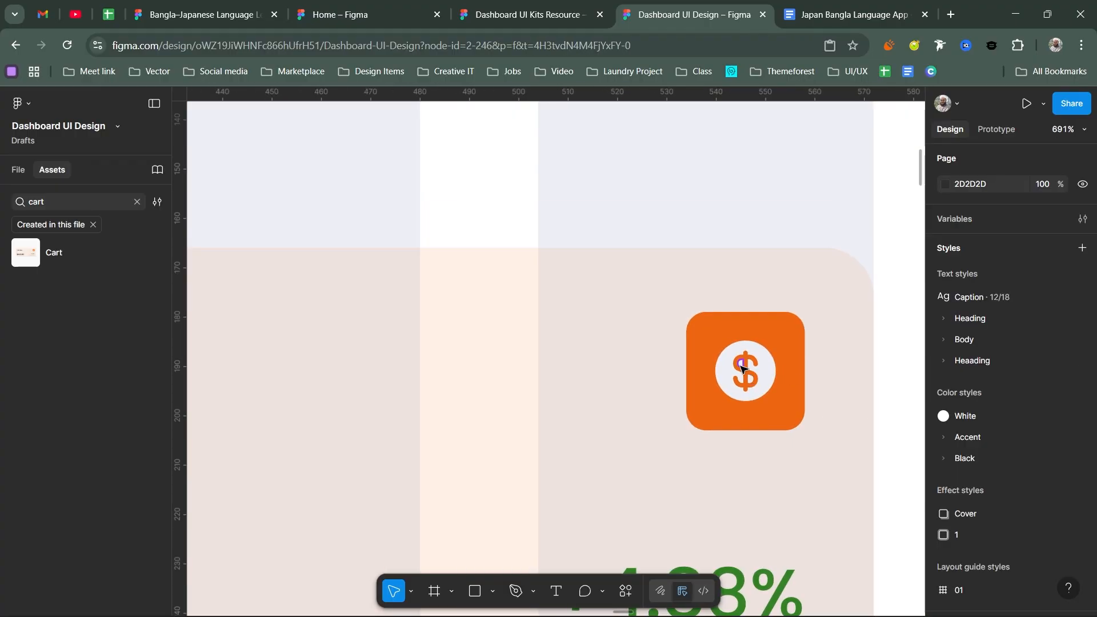
{"action": "scroll", "coordinate": [783, 485], "scroll_direction": "down", "scroll_amount": 8}
{"action": "left_click", "coordinate": [567, 287]}
{"action": "left_click", "coordinate": [678, 386]}
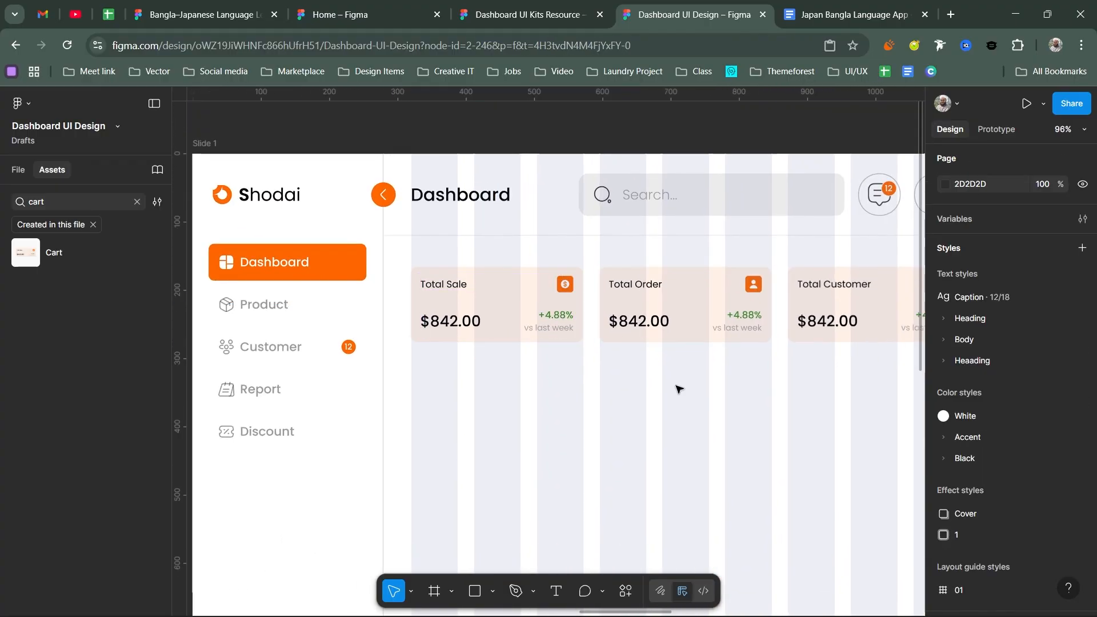
Step: Examine the icon on the Cart main component and compare it with the card icons on Slide 1
{"action": "scroll", "coordinate": [713, 316], "scroll_direction": "down", "scroll_amount": 8}
{"action": "scroll", "coordinate": [564, 316], "scroll_direction": "up", "scroll_amount": 10}
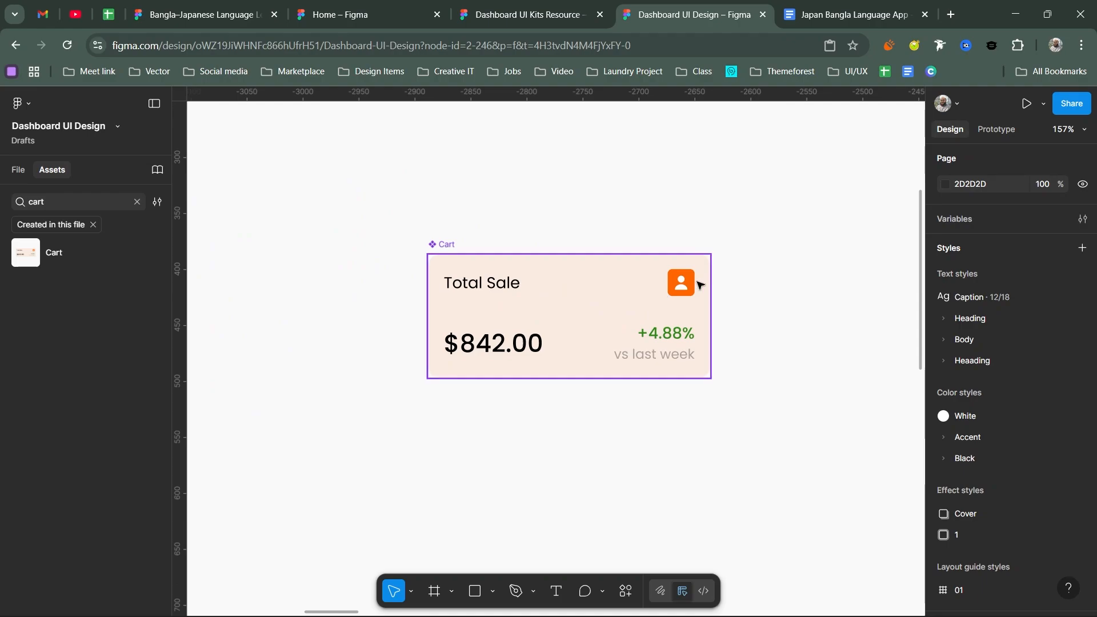
{"action": "scroll", "coordinate": [629, 280], "scroll_direction": "down", "scroll_amount": 5}
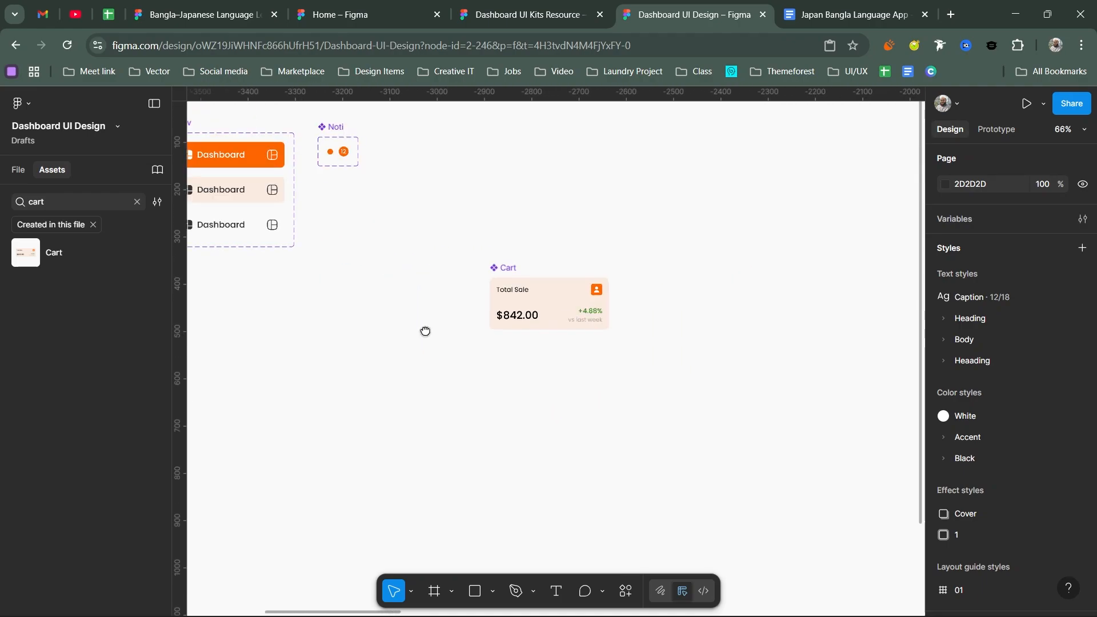
{"action": "scroll", "coordinate": [692, 303], "scroll_direction": "right", "scroll_amount": 5}
{"action": "scroll", "coordinate": [692, 303], "scroll_direction": "right", "scroll_amount": 10}
{"action": "scroll", "coordinate": [617, 338], "scroll_direction": "up", "scroll_amount": 5}
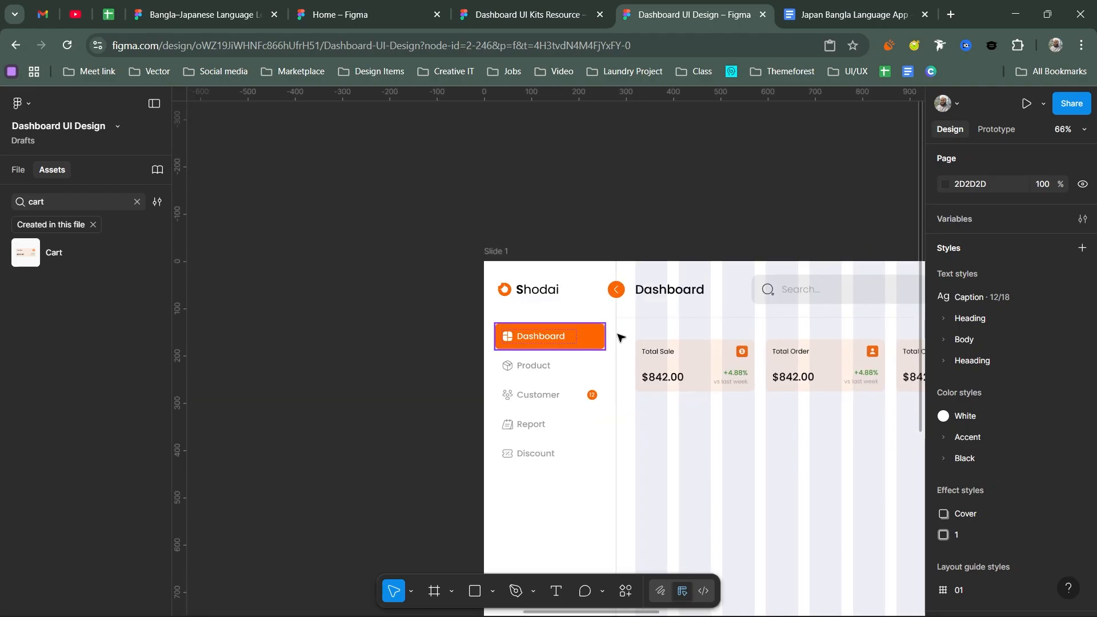
{"action": "scroll", "coordinate": [756, 358], "scroll_direction": "up", "scroll_amount": 4}
{"action": "scroll", "coordinate": [718, 351], "scroll_direction": "down", "scroll_amount": 8}
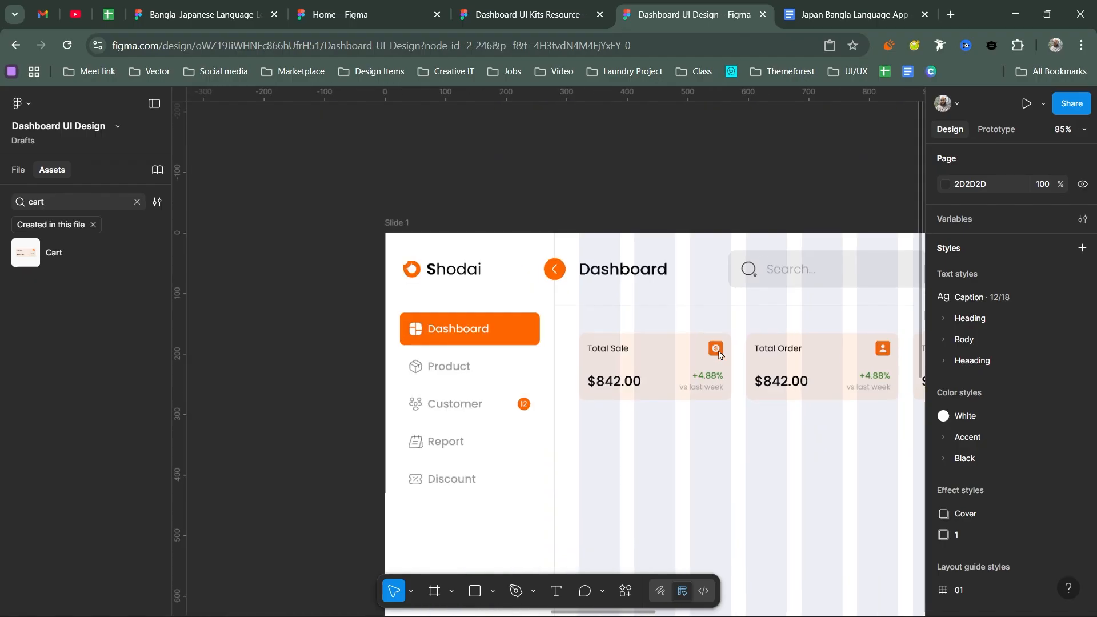
Step: Preview Slide 1 as an inline prototype, close the preview and return to the Cart main component
{"action": "key", "text": "shift+space"}
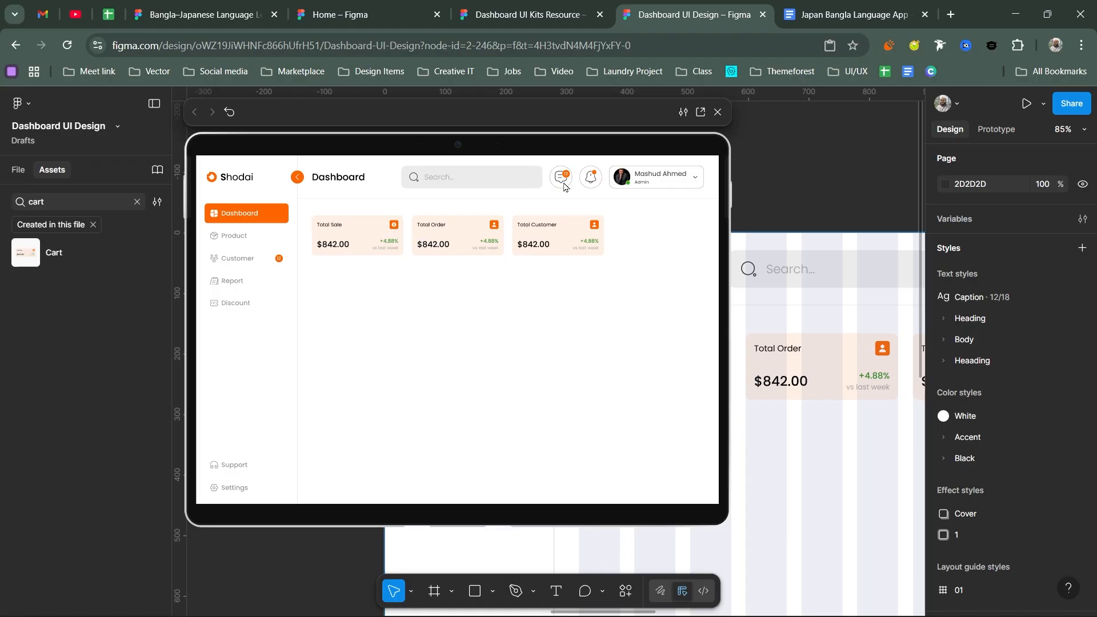
{"action": "left_click", "coordinate": [717, 112]}
{"action": "scroll", "coordinate": [495, 316], "scroll_direction": "down", "scroll_amount": 6}
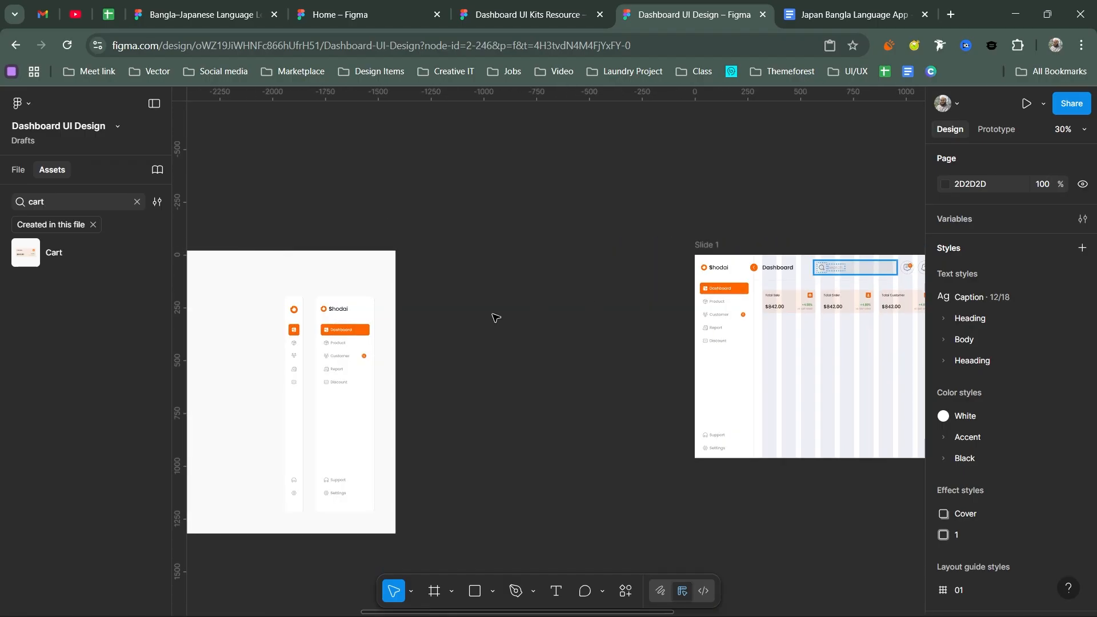
{"action": "left_click_drag", "start_coordinate": [473, 336], "coordinate": [661, 314]}
{"action": "scroll", "coordinate": [759, 321], "scroll_direction": "up", "scroll_amount": 6}
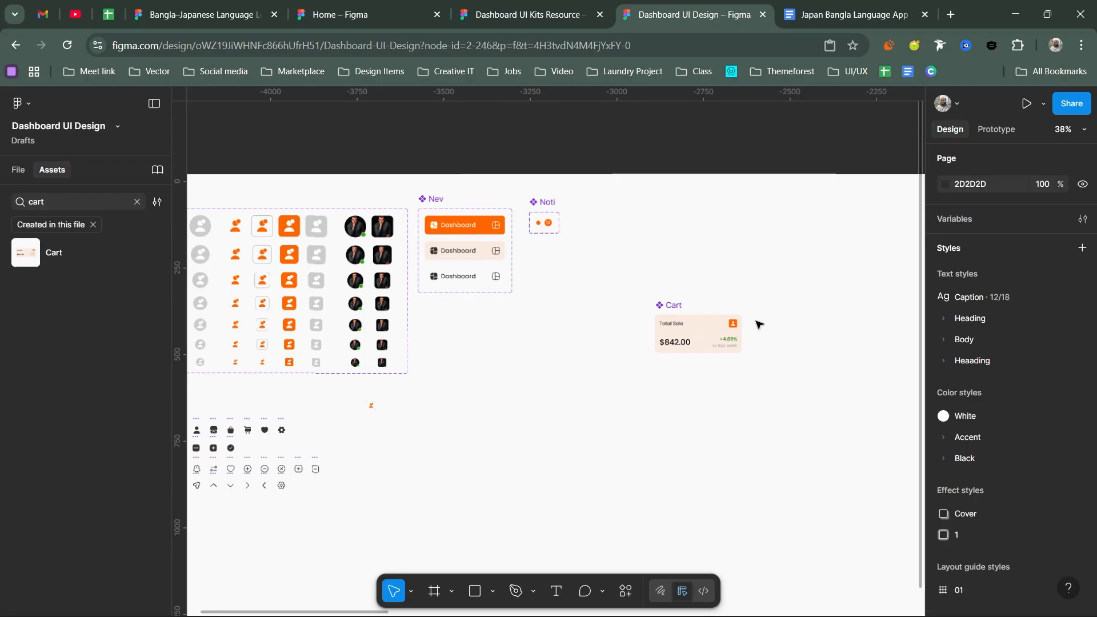
Step: Set the size of the orange icon in the Cart main component to 30, after trying 36
{"action": "left_click", "coordinate": [718, 335]}
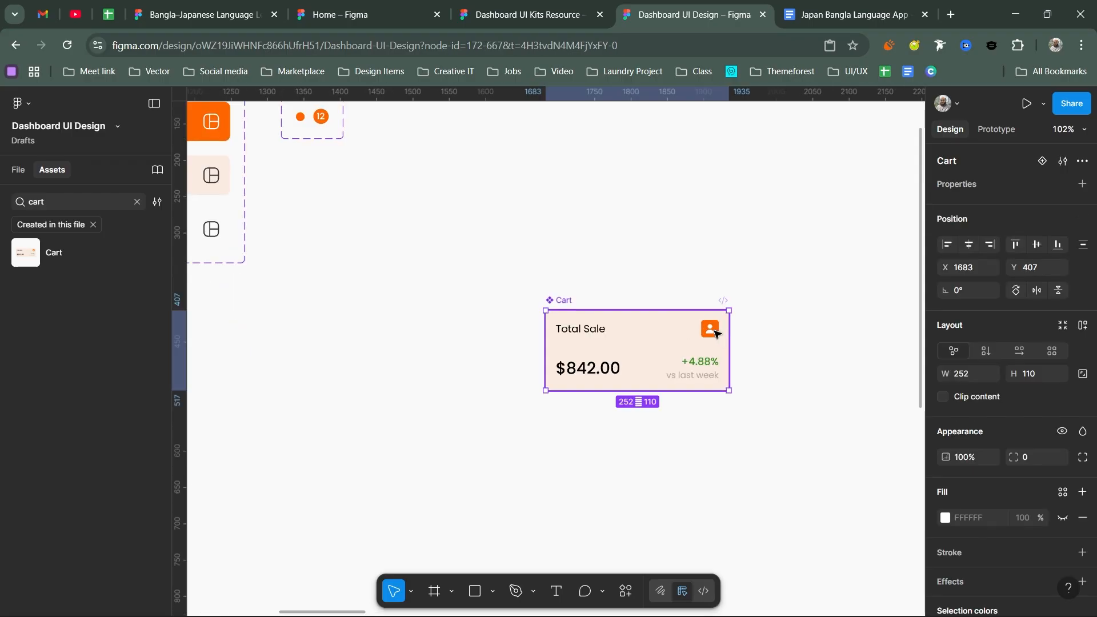
{"action": "double_click", "coordinate": [713, 333]}
{"action": "double_click", "coordinate": [711, 329]}
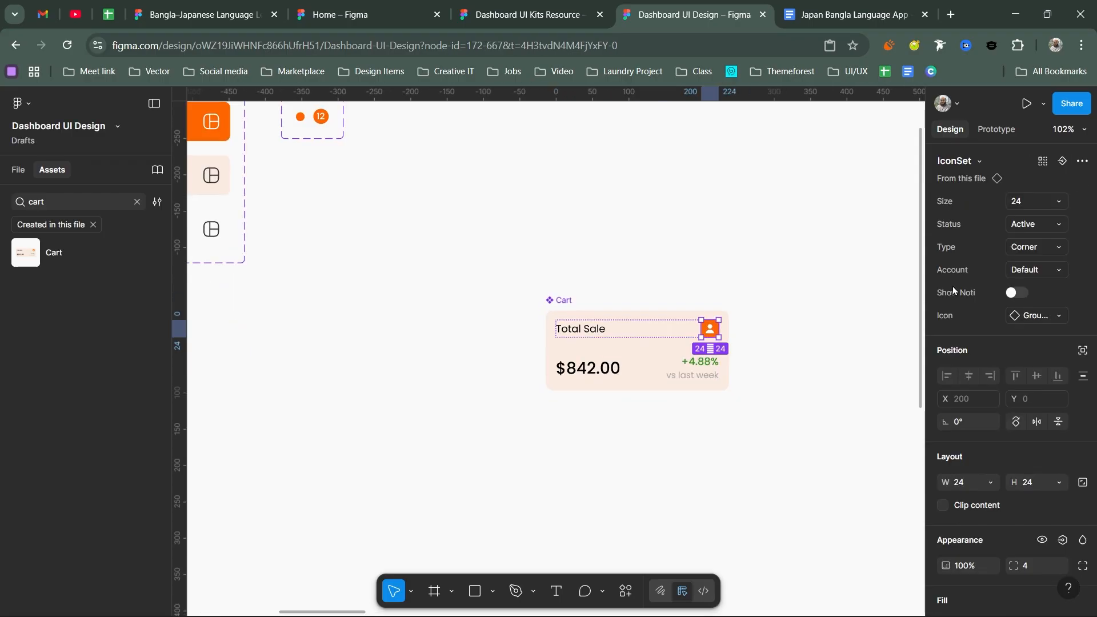
{"action": "left_click", "coordinate": [1022, 202]}
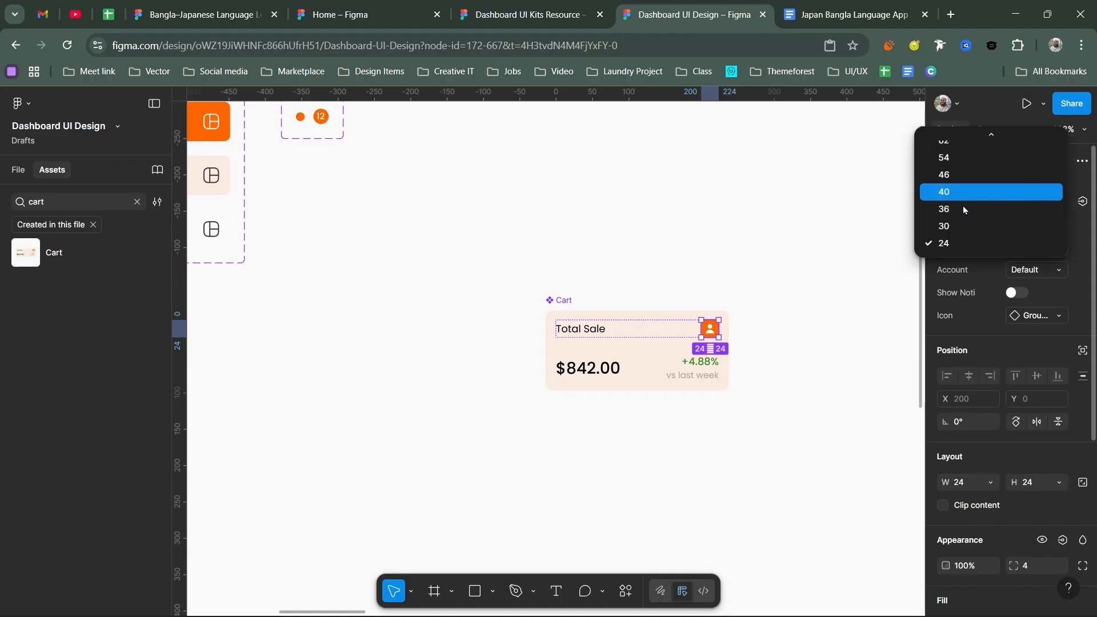
{"action": "left_click", "coordinate": [950, 213]}
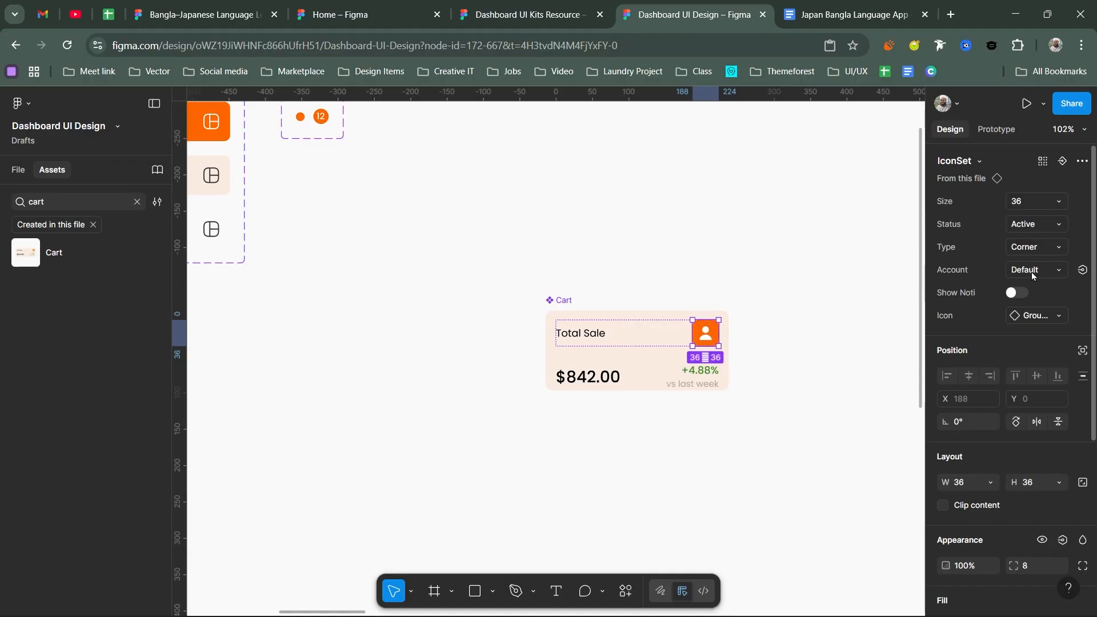
{"action": "left_click", "coordinate": [1019, 204]}
{"action": "left_click", "coordinate": [955, 224]}
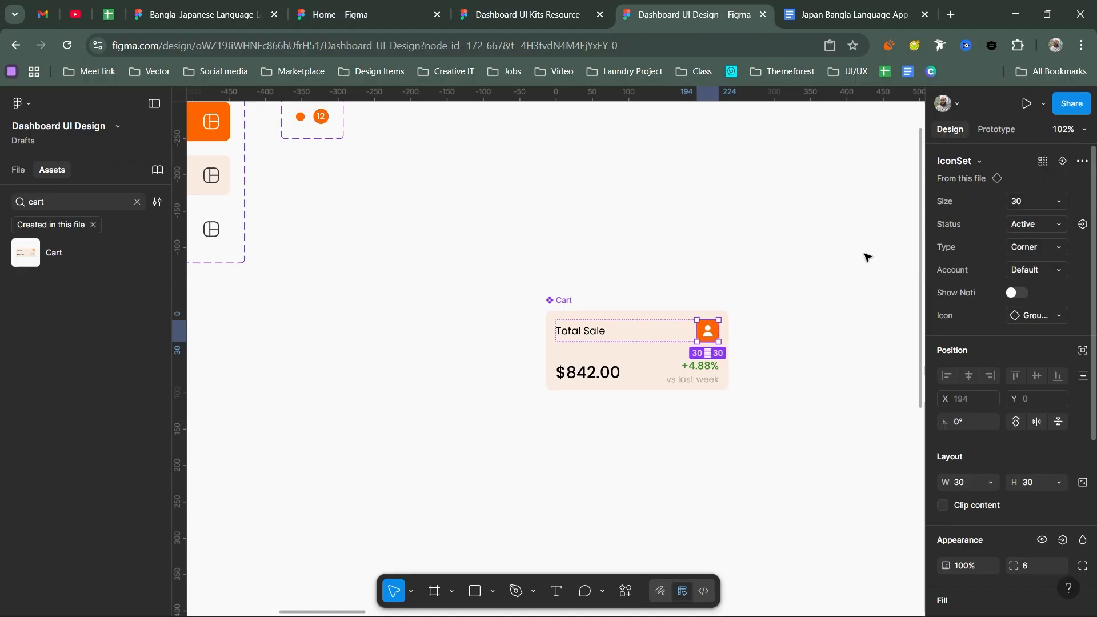
Step: Check the resized icons on Slide 1's cards, preview the slide as an inline prototype and close the preview
{"action": "scroll", "coordinate": [648, 291], "scroll_direction": "down", "scroll_amount": 5}
{"action": "scroll", "coordinate": [648, 290], "scroll_direction": "right", "scroll_amount": 5}
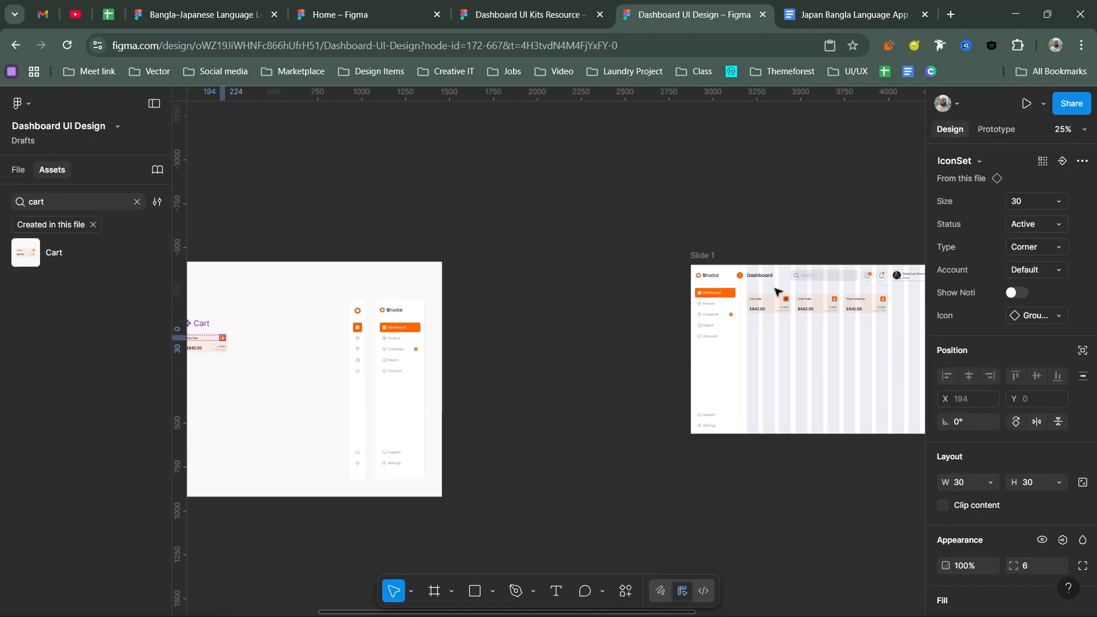
{"action": "scroll", "coordinate": [798, 312], "scroll_direction": "up", "scroll_amount": 4}
{"action": "scroll", "coordinate": [798, 312], "scroll_direction": "up", "scroll_amount": 5}
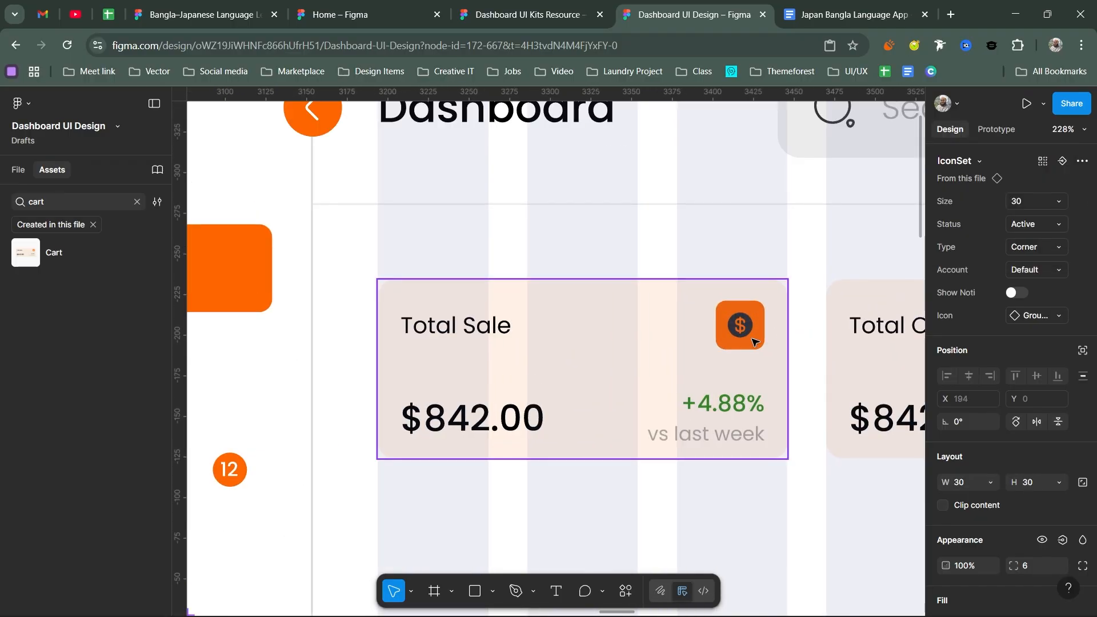
{"action": "scroll", "coordinate": [775, 332], "scroll_direction": "down", "scroll_amount": 3}
{"action": "key", "text": "shift+space"}
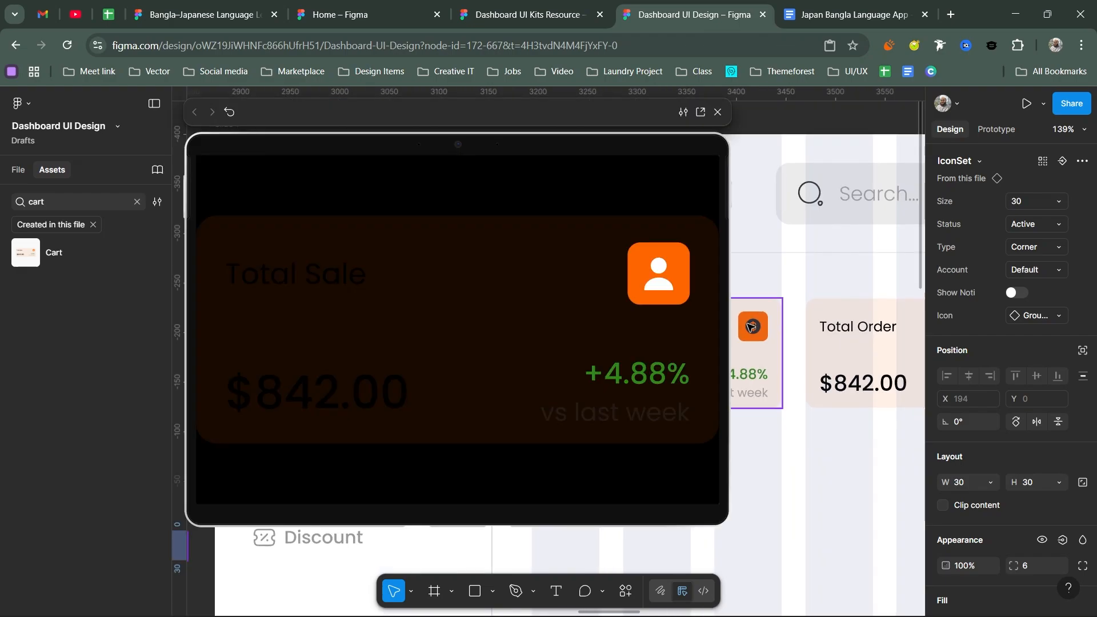
{"action": "left_click", "coordinate": [772, 331]}
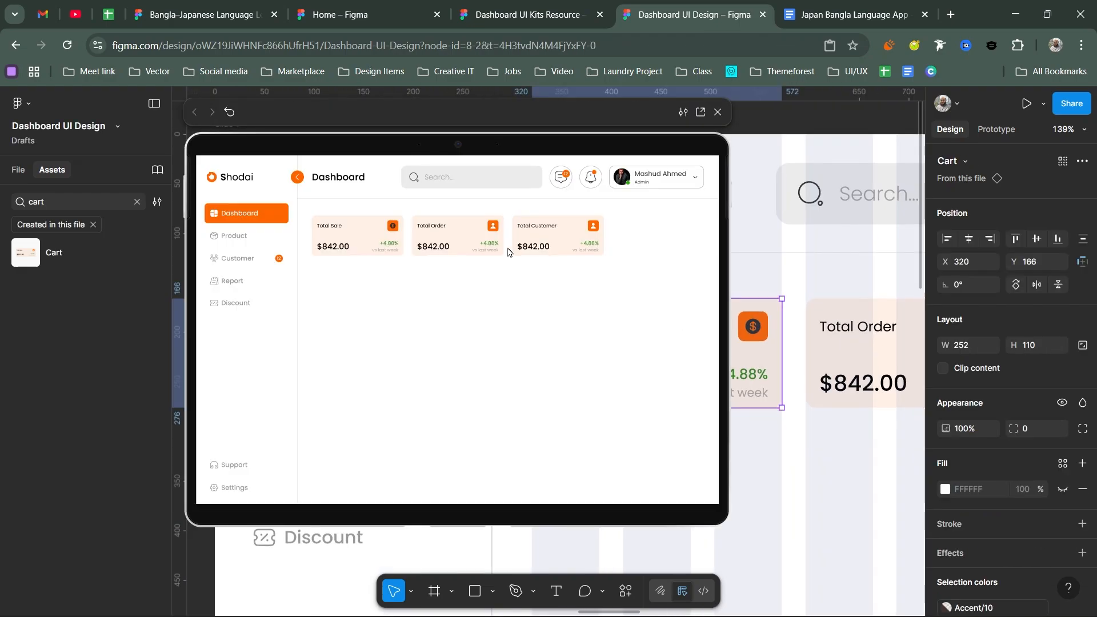
{"action": "left_click", "coordinate": [718, 115]}
Step: Compare the icon on the Cart main component with the icons on Slide 1's three cards
{"action": "scroll", "coordinate": [532, 281], "scroll_direction": "down", "scroll_amount": 5}
{"action": "scroll", "coordinate": [490, 313], "scroll_direction": "left", "scroll_amount": 5}
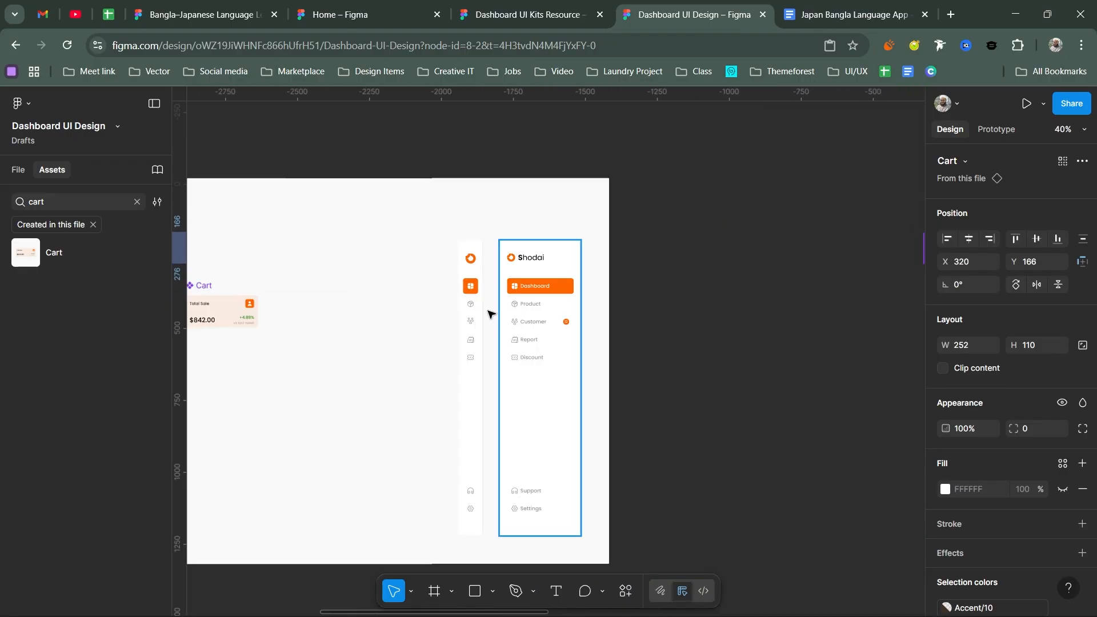
{"action": "scroll", "coordinate": [676, 314], "scroll_direction": "left", "scroll_amount": 5}
{"action": "scroll", "coordinate": [567, 302], "scroll_direction": "up", "scroll_amount": 5}
{"action": "scroll", "coordinate": [570, 298], "scroll_direction": "down", "scroll_amount": 2}
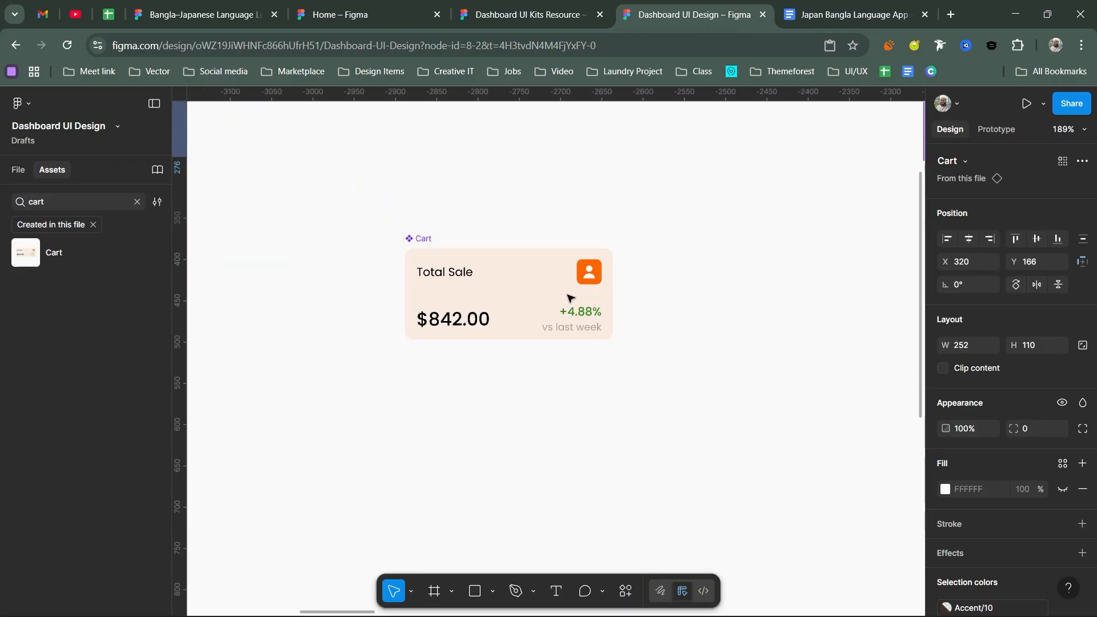
{"action": "scroll", "coordinate": [678, 297], "scroll_direction": "down", "scroll_amount": 5}
{"action": "scroll", "coordinate": [678, 302], "scroll_direction": "right", "scroll_amount": 5}
{"action": "scroll", "coordinate": [603, 328], "scroll_direction": "up", "scroll_amount": 3}
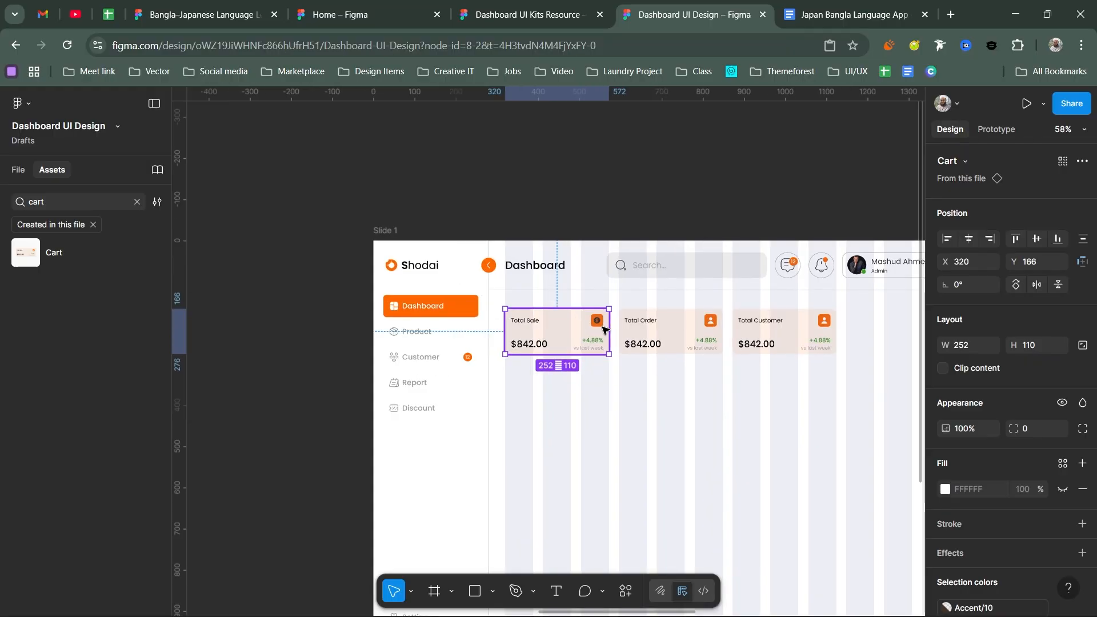
{"action": "scroll", "coordinate": [602, 328], "scroll_direction": "up", "scroll_amount": 5}
{"action": "scroll", "coordinate": [681, 320], "scroll_direction": "down", "scroll_amount": 5}
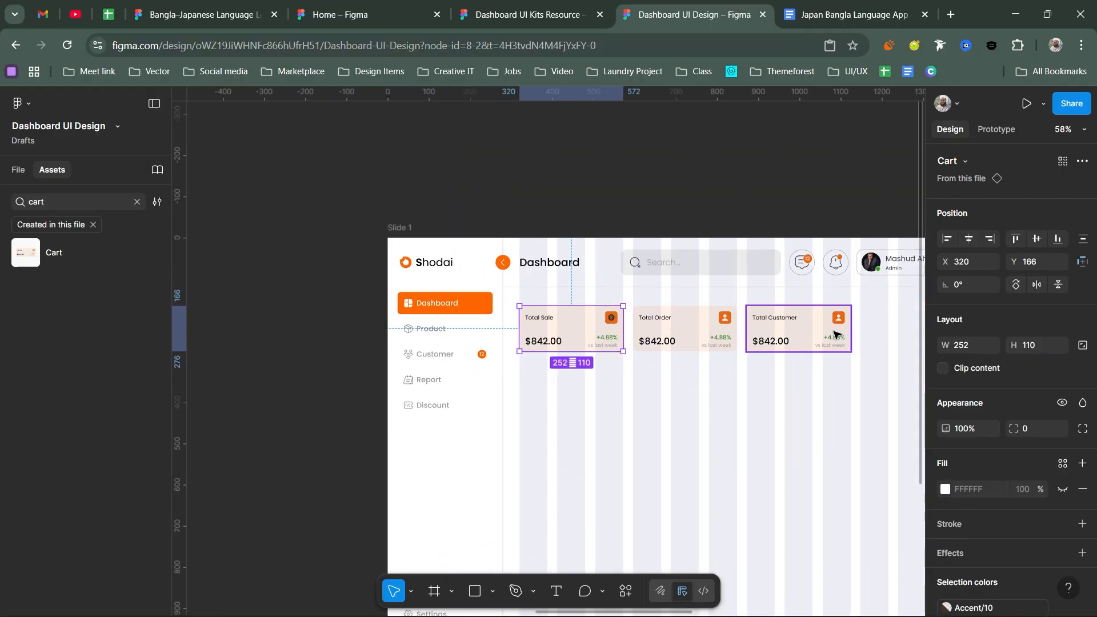
Step: Recolor the 292D32 part of the Total Sale card's dollar icon to white and deselect it
{"action": "scroll", "coordinate": [1006, 377], "scroll_direction": "down", "scroll_amount": 4}
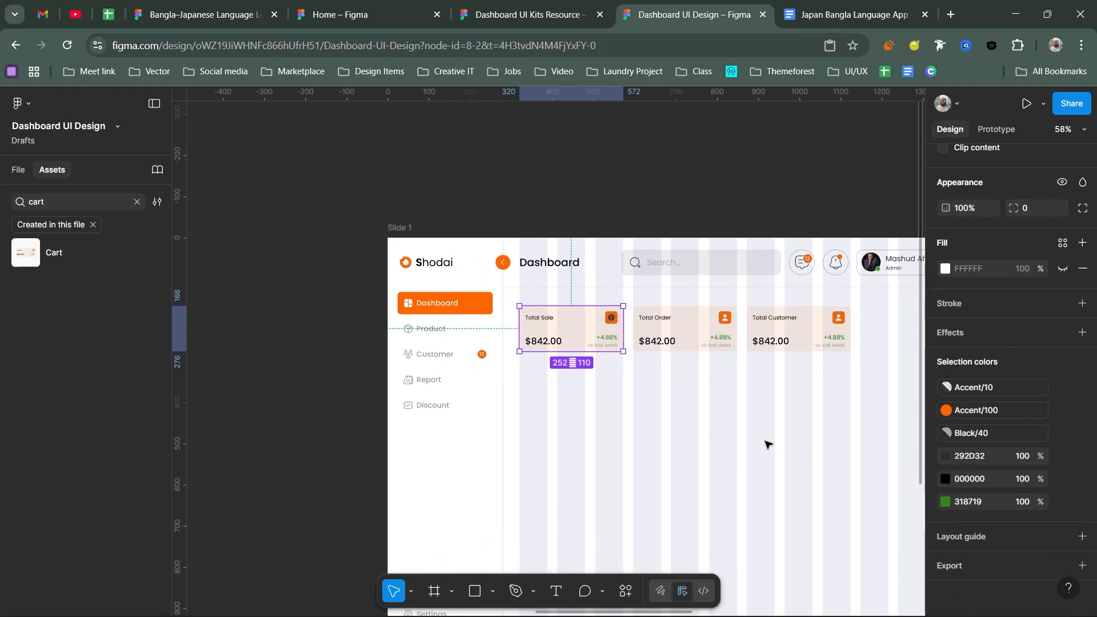
{"action": "scroll", "coordinate": [612, 324], "scroll_direction": "up", "scroll_amount": 5}
{"action": "double_click", "coordinate": [613, 321]}
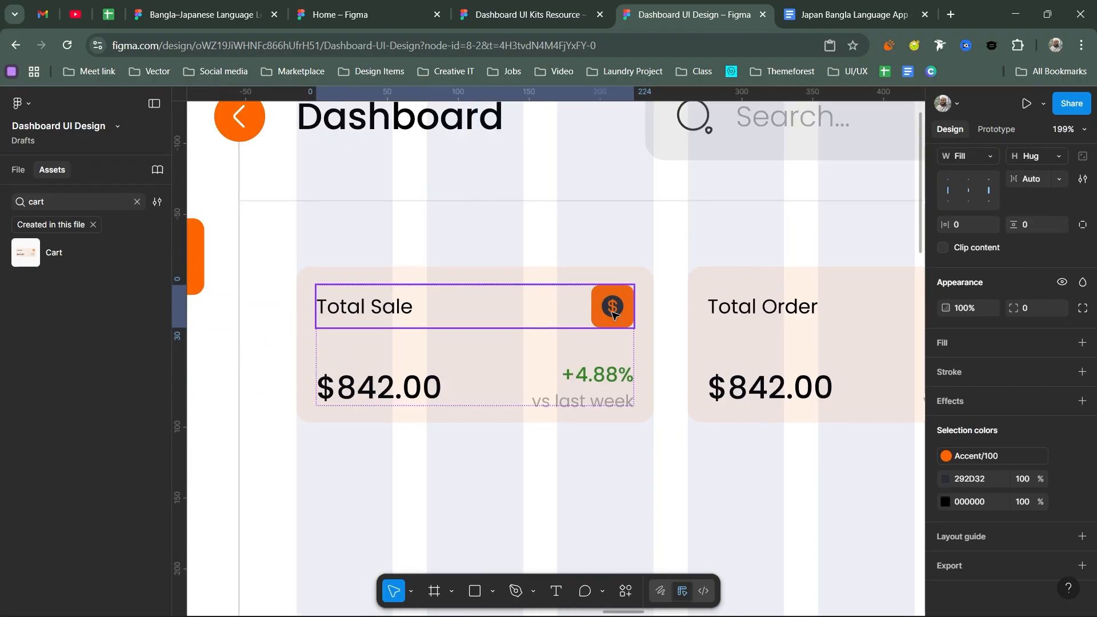
{"action": "left_click", "coordinate": [946, 479]}
{"action": "left_click", "coordinate": [794, 404]}
{"action": "scroll", "coordinate": [578, 444], "scroll_direction": "down", "scroll_amount": 5}
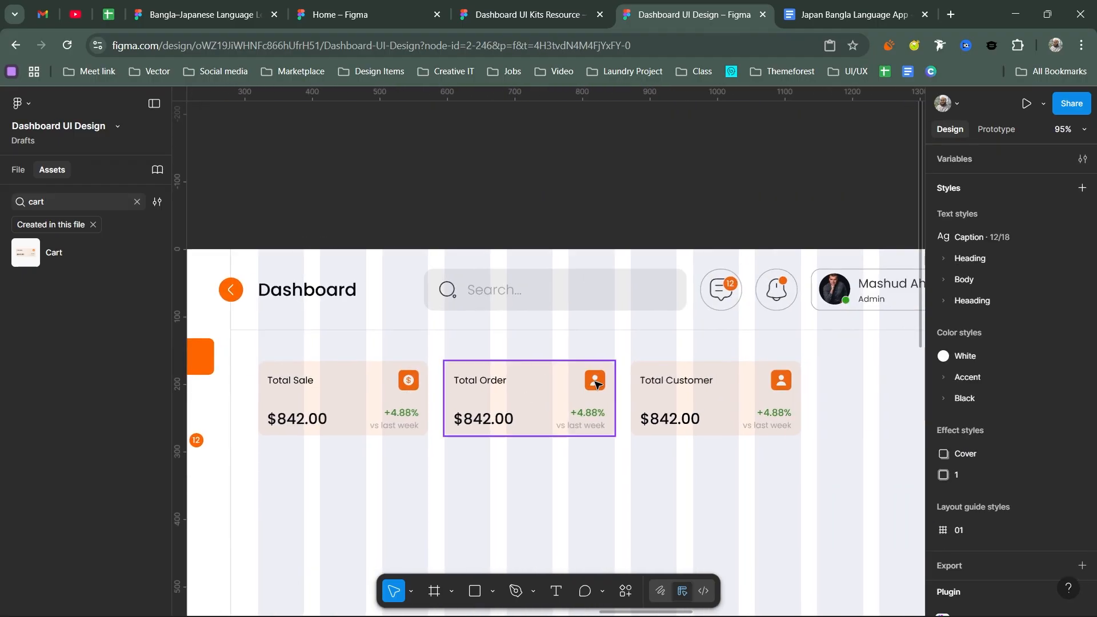
Step: Swap the Total Order card's icon for the shopping basket icon and change its Natural/Black color to white
{"action": "double_click", "coordinate": [595, 381]}
{"action": "left_click", "coordinate": [595, 382]}
{"action": "left_click", "coordinate": [1034, 315]}
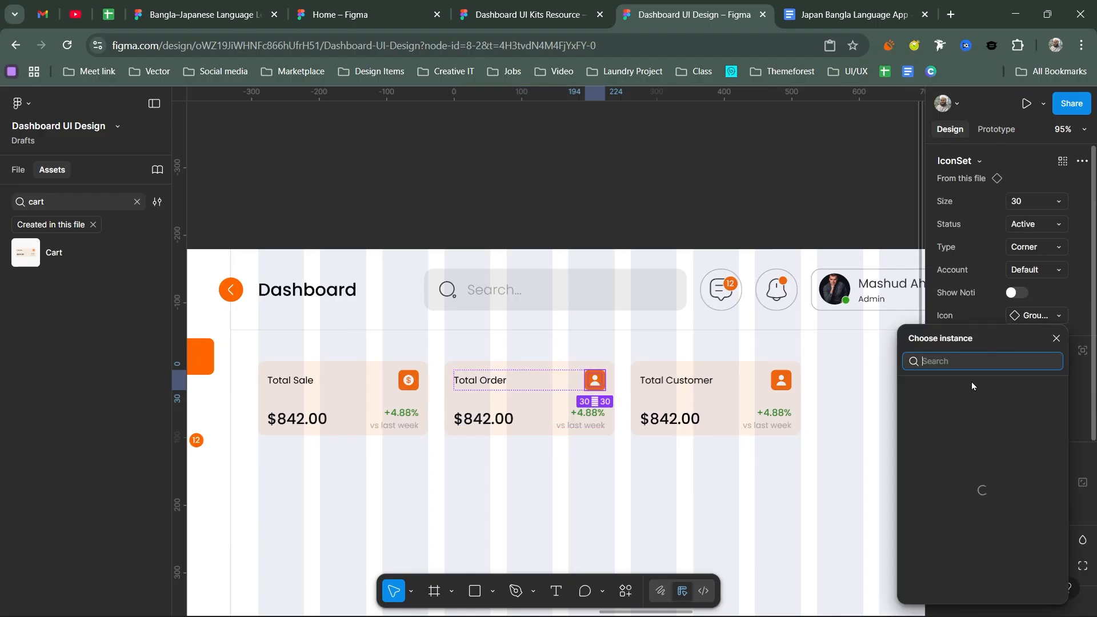
{"action": "left_click", "coordinate": [988, 484]}
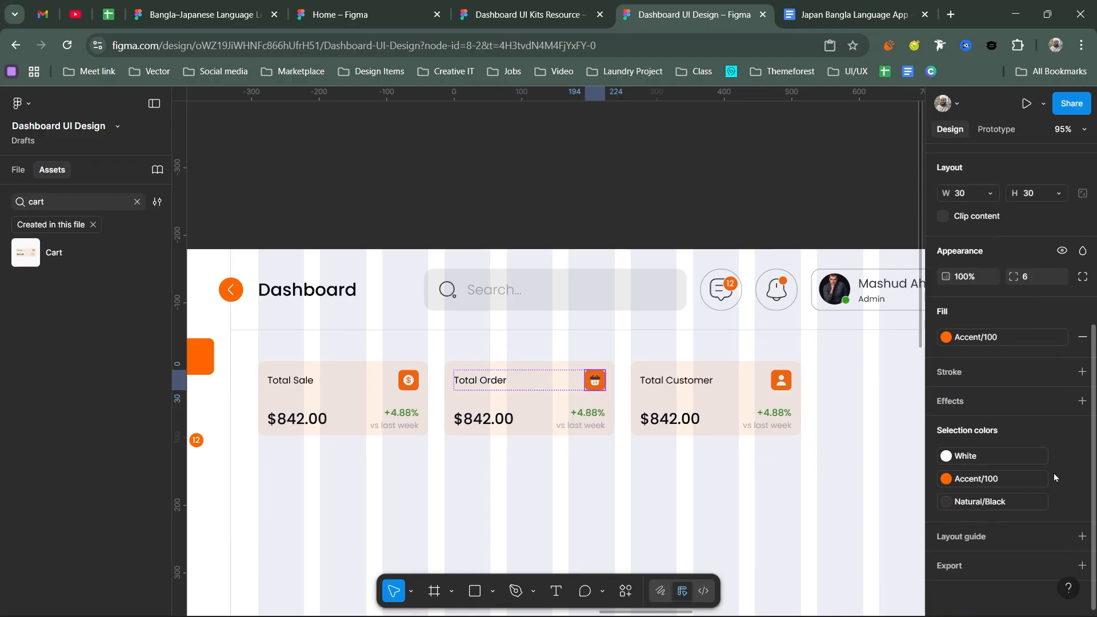
{"action": "left_click", "coordinate": [961, 483]}
Step: Select the nested icon instance inside the Total Customer card
{"action": "left_click", "coordinate": [781, 380]}
{"action": "double_click", "coordinate": [781, 380]}
{"action": "left_click", "coordinate": [781, 380]}
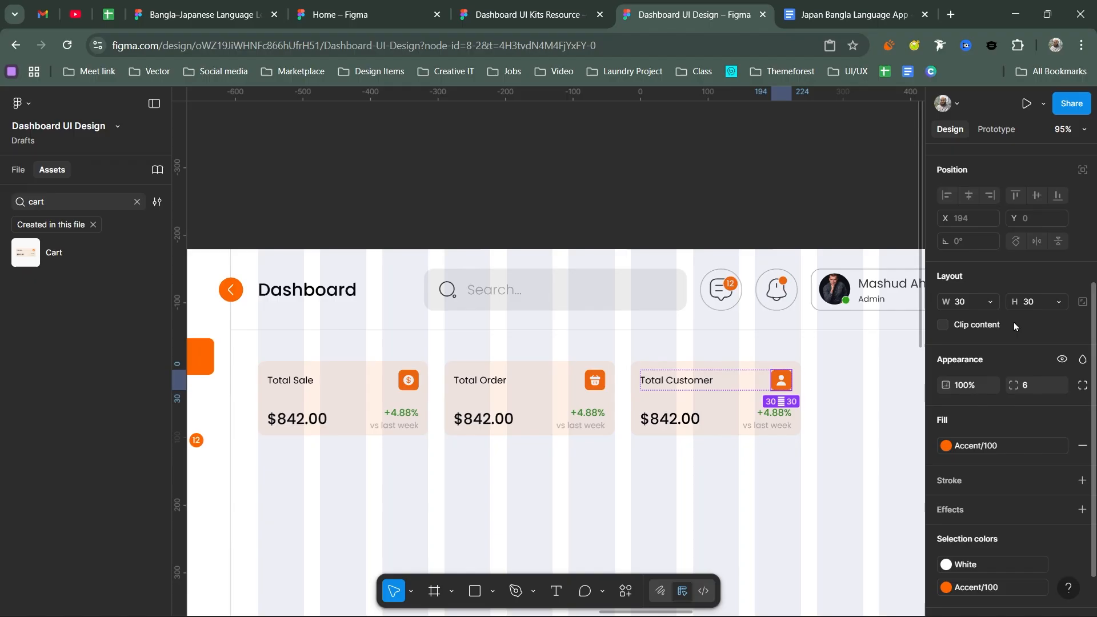
Step: Look through this file's icon instances for a replacement for the Total Customer card's icon
{"action": "left_click", "coordinate": [1043, 316]}
{"action": "scroll", "coordinate": [978, 464], "scroll_direction": "down", "scroll_amount": 10}
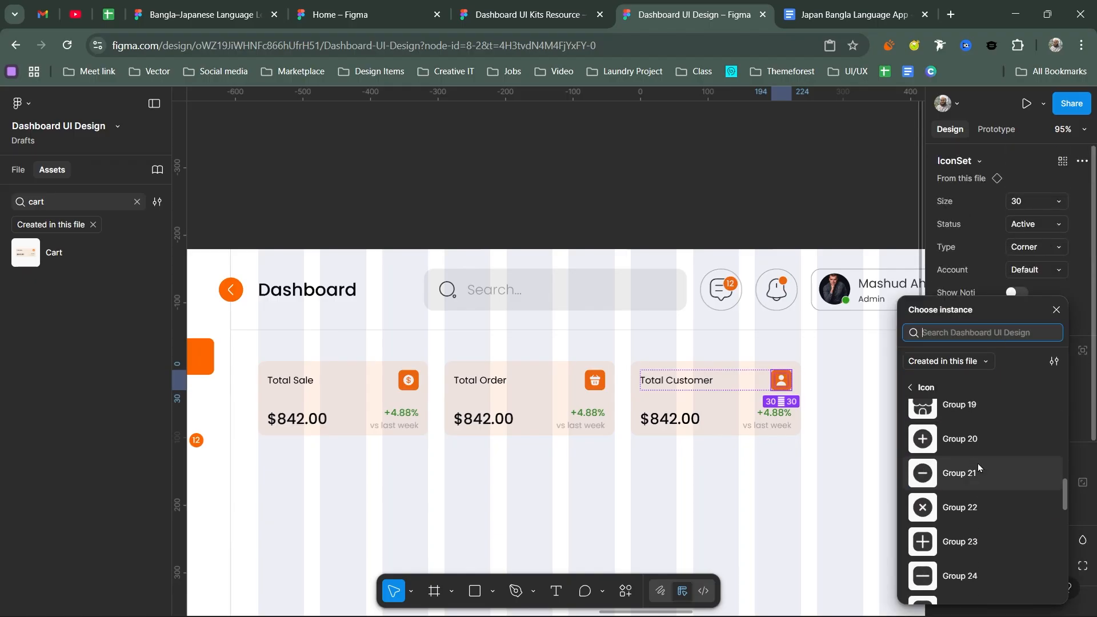
{"action": "left_click", "coordinate": [935, 388]}
{"action": "scroll", "coordinate": [941, 515], "scroll_direction": "down", "scroll_amount": 5}
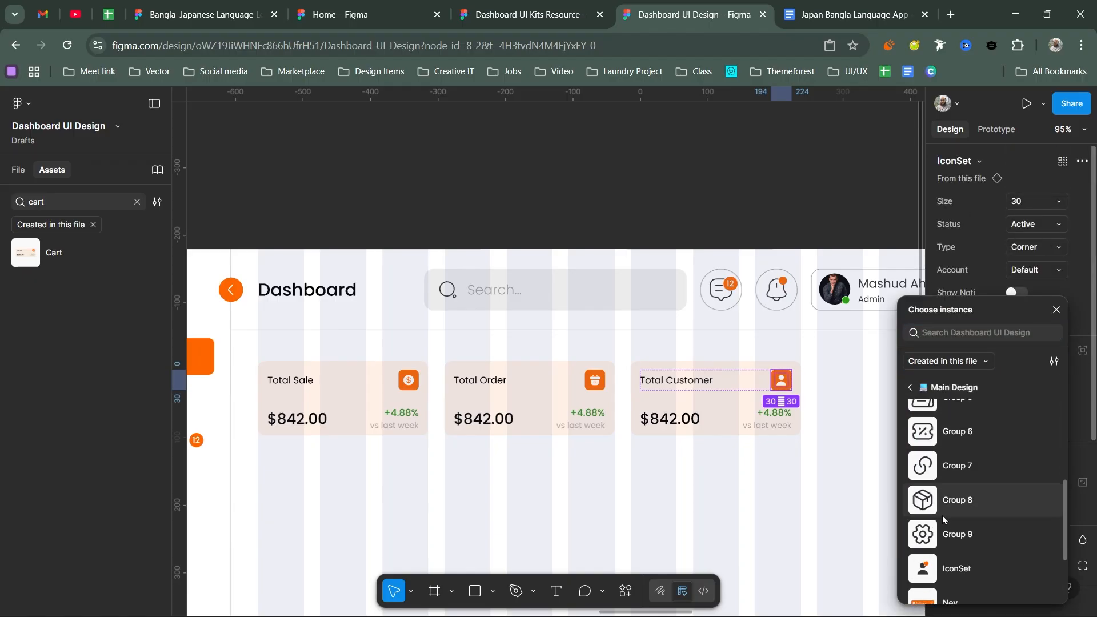
{"action": "scroll", "coordinate": [941, 515], "scroll_direction": "up", "scroll_amount": 5}
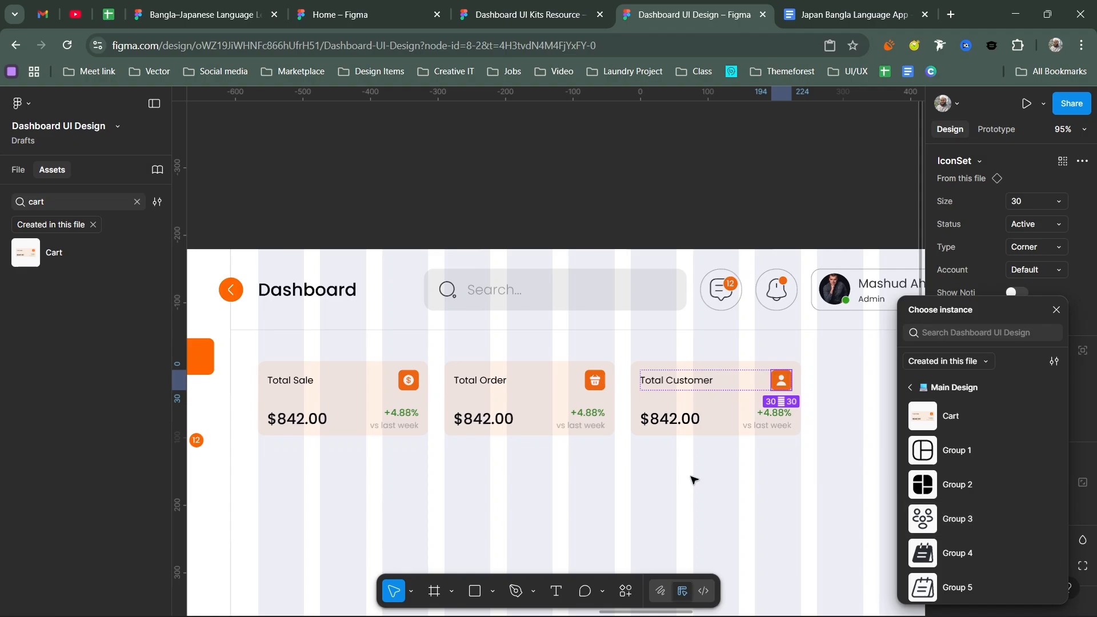
{"action": "scroll", "coordinate": [693, 480], "scroll_direction": "down", "scroll_amount": 3}
{"action": "scroll", "coordinate": [948, 514], "scroll_direction": "down", "scroll_amount": 5}
{"action": "left_click", "coordinate": [952, 588]}
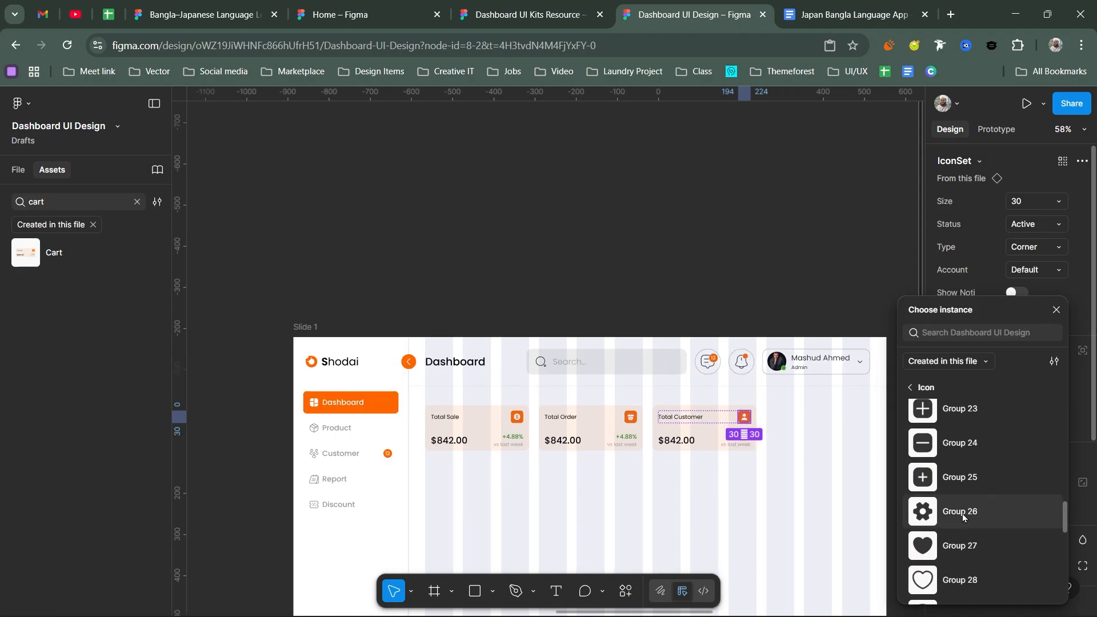
{"action": "scroll", "coordinate": [962, 515], "scroll_direction": "up", "scroll_amount": 10}
{"action": "scroll", "coordinate": [954, 508], "scroll_direction": "down", "scroll_amount": 6}
{"action": "scroll", "coordinate": [948, 504], "scroll_direction": "down", "scroll_amount": 8}
{"action": "scroll", "coordinate": [514, 400], "scroll_direction": "down", "scroll_amount": 4}
{"action": "left_click_drag", "start_coordinate": [474, 412], "coordinate": [864, 259]}
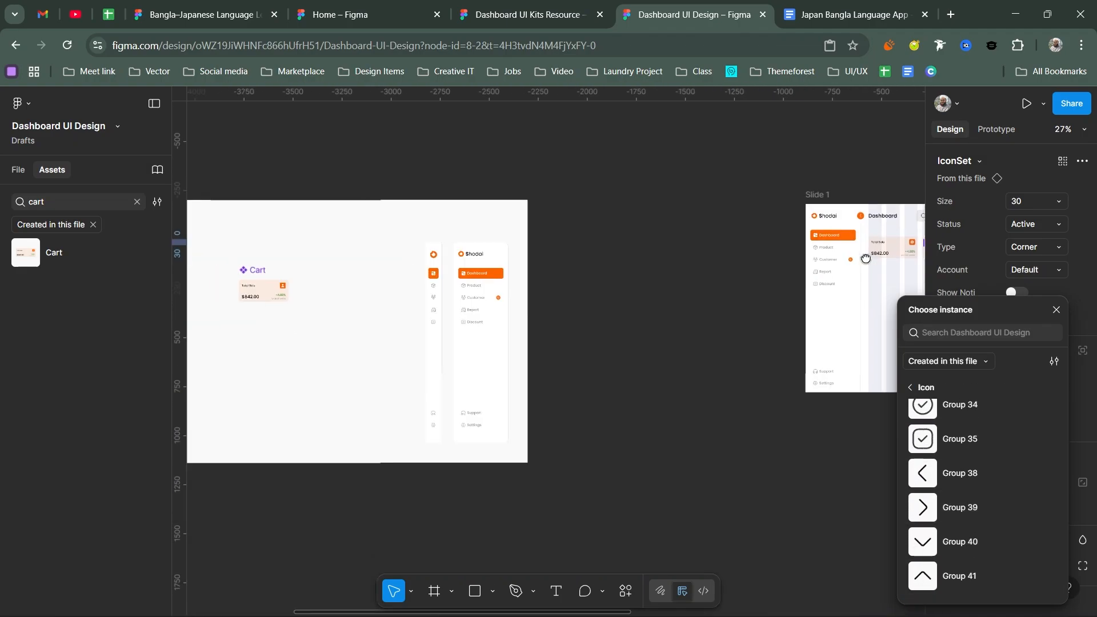
{"action": "left_click_drag", "start_coordinate": [434, 320], "coordinate": [708, 331]}
{"action": "scroll", "coordinate": [303, 352], "scroll_direction": "up", "scroll_amount": 7}
{"action": "scroll", "coordinate": [388, 365], "scroll_direction": "down", "scroll_amount": 5}
{"action": "left_click_drag", "start_coordinate": [800, 365], "coordinate": [319, 354]}
{"action": "scroll", "coordinate": [811, 354], "scroll_direction": "up", "scroll_amount": 5}
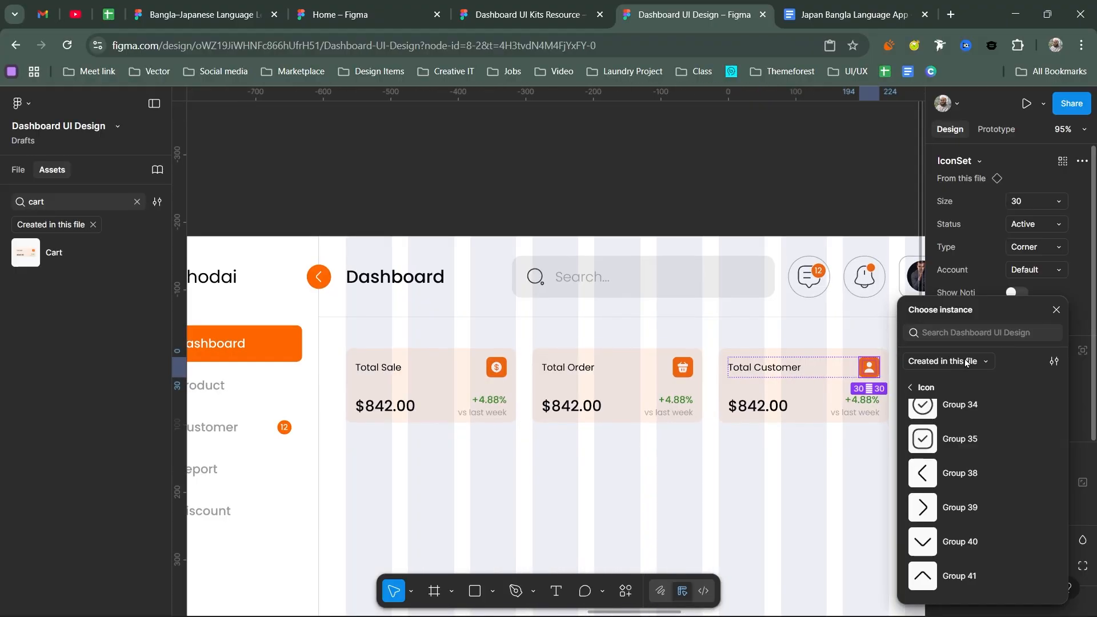
Step: Swap the Total Customer card's icon for vuesax/bold/people from the Icon for UI Design library
{"action": "left_click", "coordinate": [948, 361]}
{"action": "left_click", "coordinate": [937, 387]}
{"action": "left_click", "coordinate": [958, 331]}
{"action": "type", "text": "Cost"}
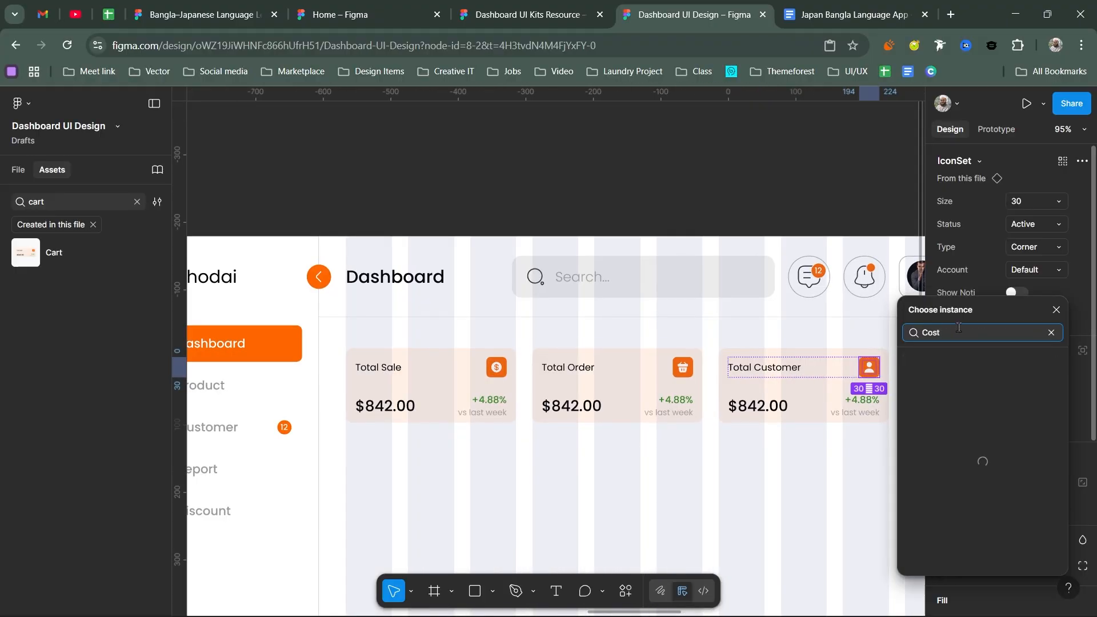
{"action": "key", "text": "BackSpace"}
{"action": "key", "text": "BackSpace"}
{"action": "key", "text": "BackSpace"}
{"action": "key", "text": "BackSpace"}
{"action": "key", "text": "BackSpace"}
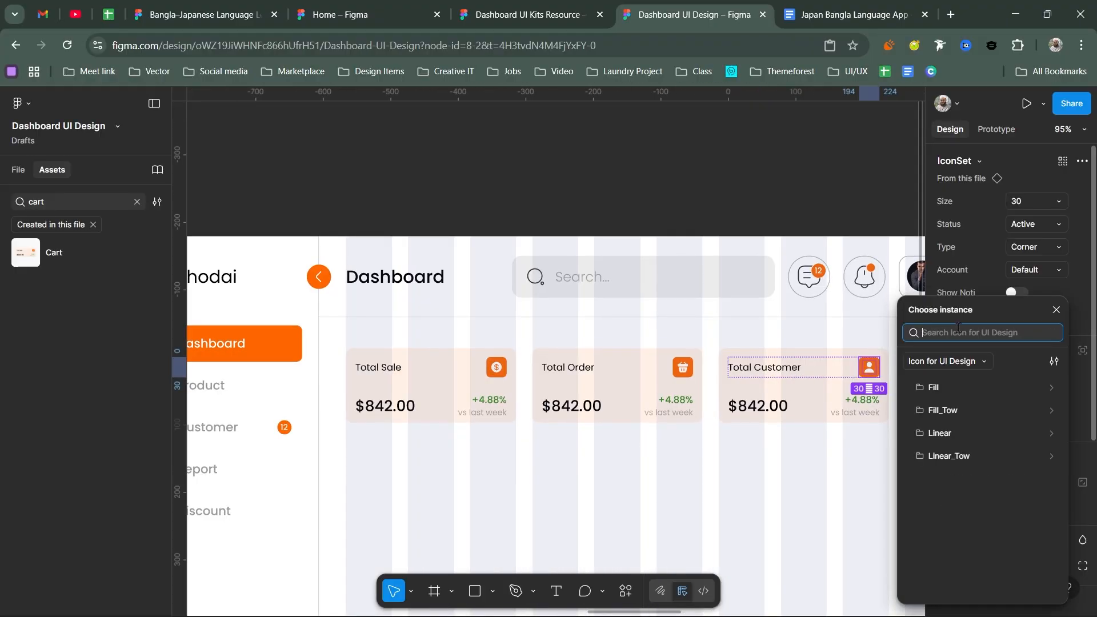
{"action": "type", "text": "pep"}
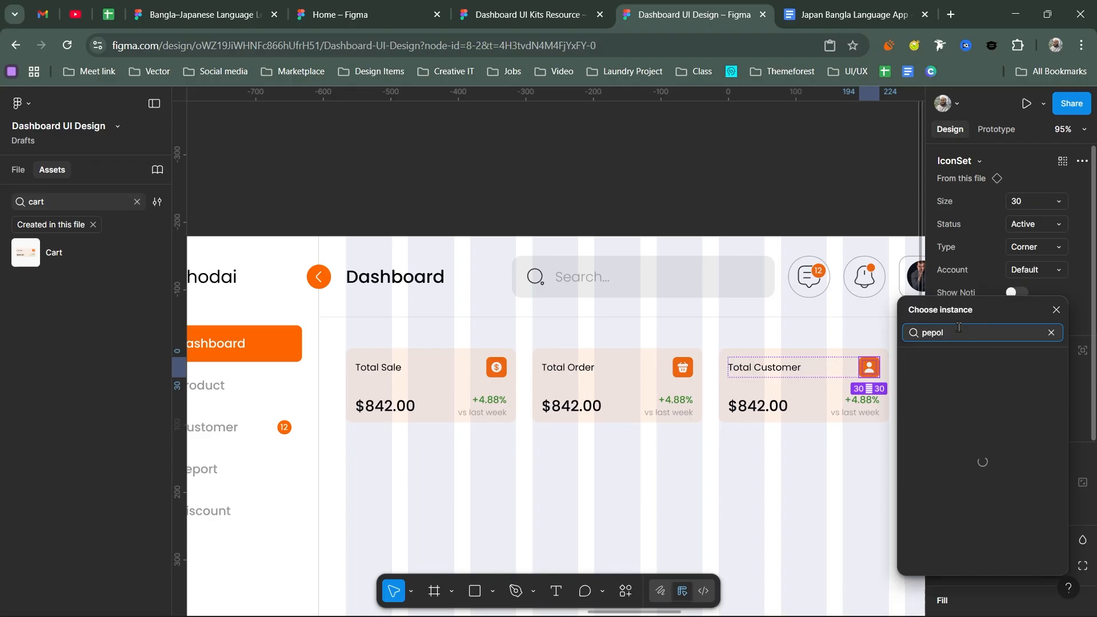
{"action": "key", "text": "BackSpace"}
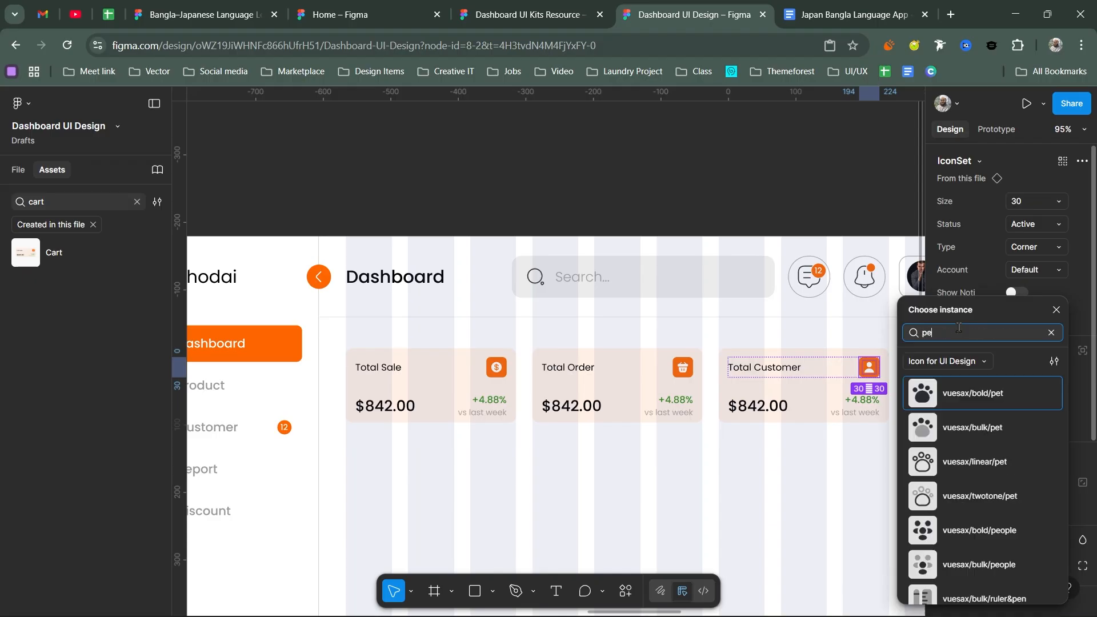
{"action": "left_click", "coordinate": [955, 530]}
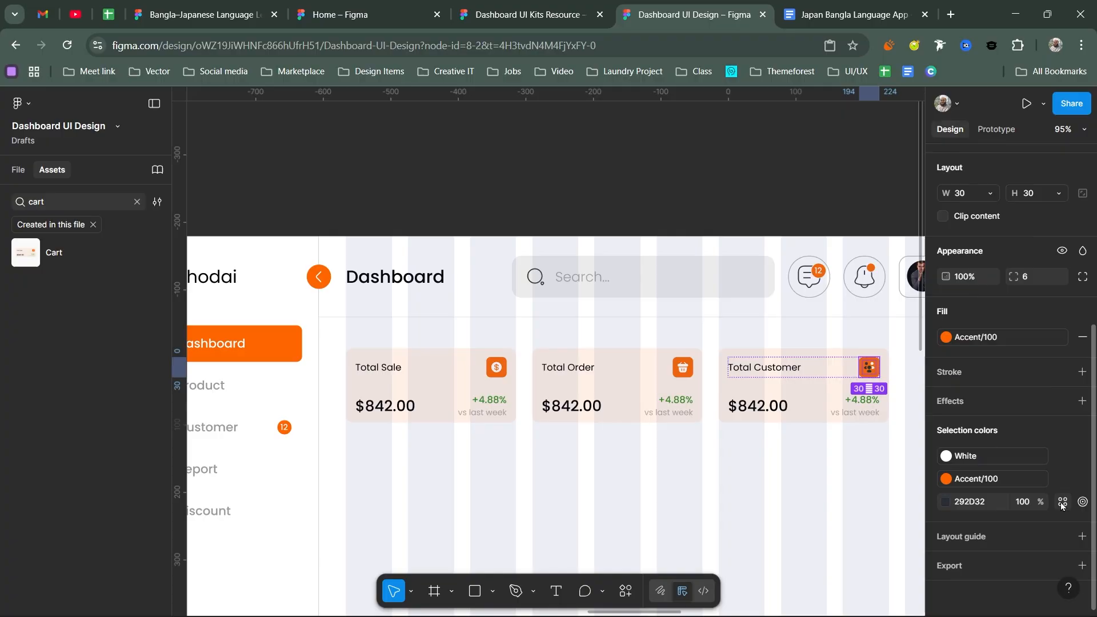
Step: Replace the 292D32 color of the Total Customer card's people icon with the White color style
{"action": "scroll", "coordinate": [856, 414], "scroll_direction": "down", "scroll_amount": 3}
{"action": "left_click", "coordinate": [756, 430]}
{"action": "scroll", "coordinate": [798, 338], "scroll_direction": "up", "scroll_amount": 3}
{"action": "scroll", "coordinate": [798, 338], "scroll_direction": "down", "scroll_amount": 2}
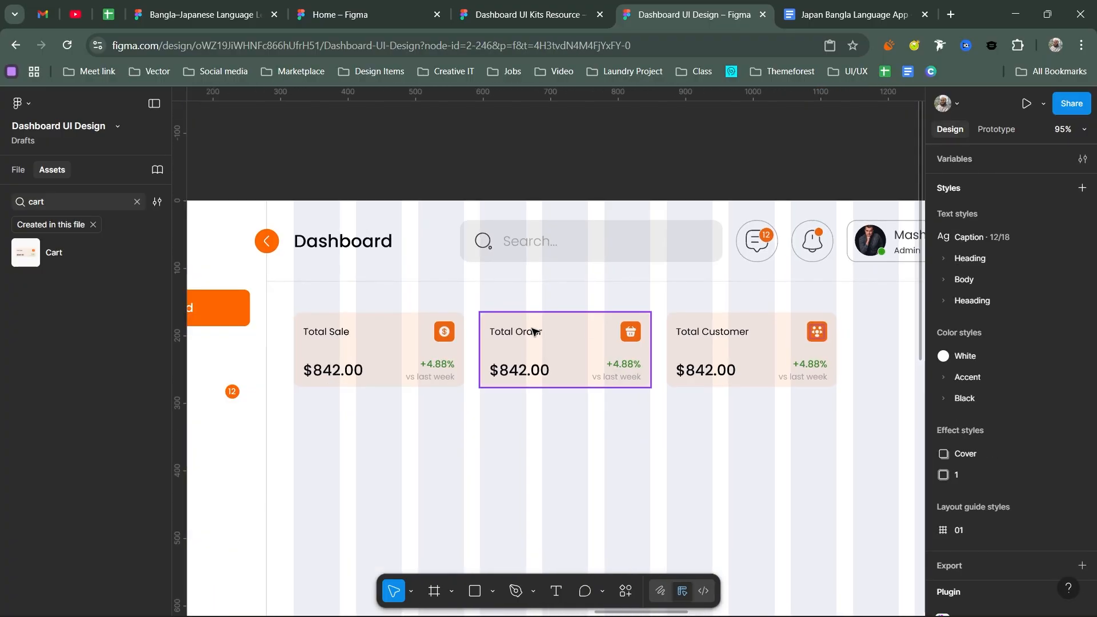
{"action": "scroll", "coordinate": [434, 330], "scroll_direction": "left", "scroll_amount": 2}
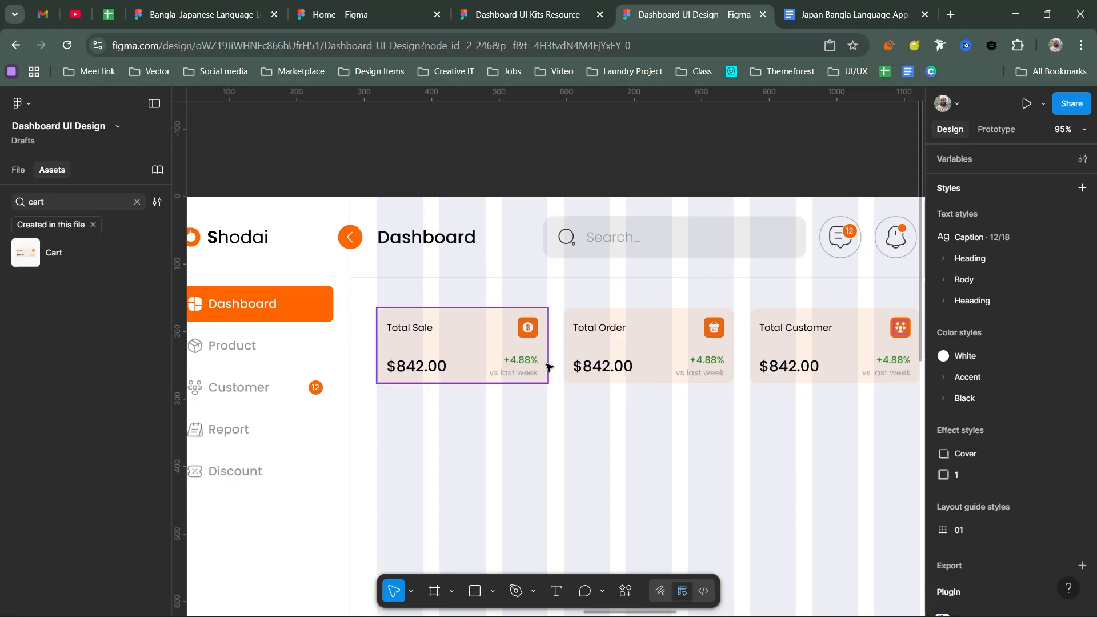
Step: Set the main figure of the Total Order card to 33,432 and of the Total Customer card to 1,234
{"action": "double_click", "coordinate": [600, 366]}
{"action": "double_click", "coordinate": [599, 366]}
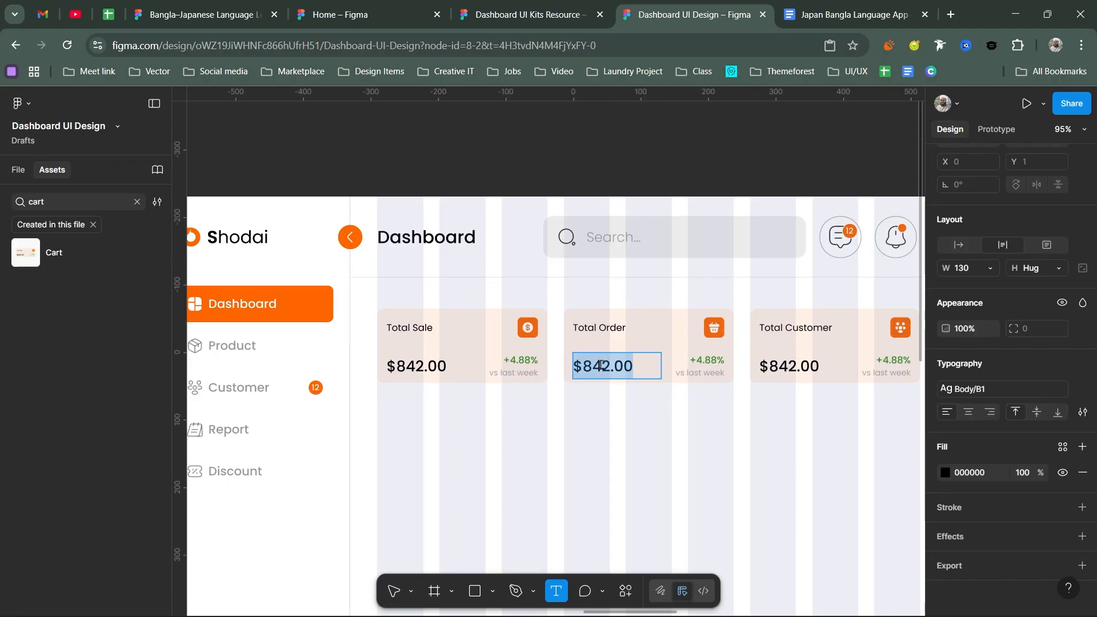
{"action": "type", "text": "33,432"}
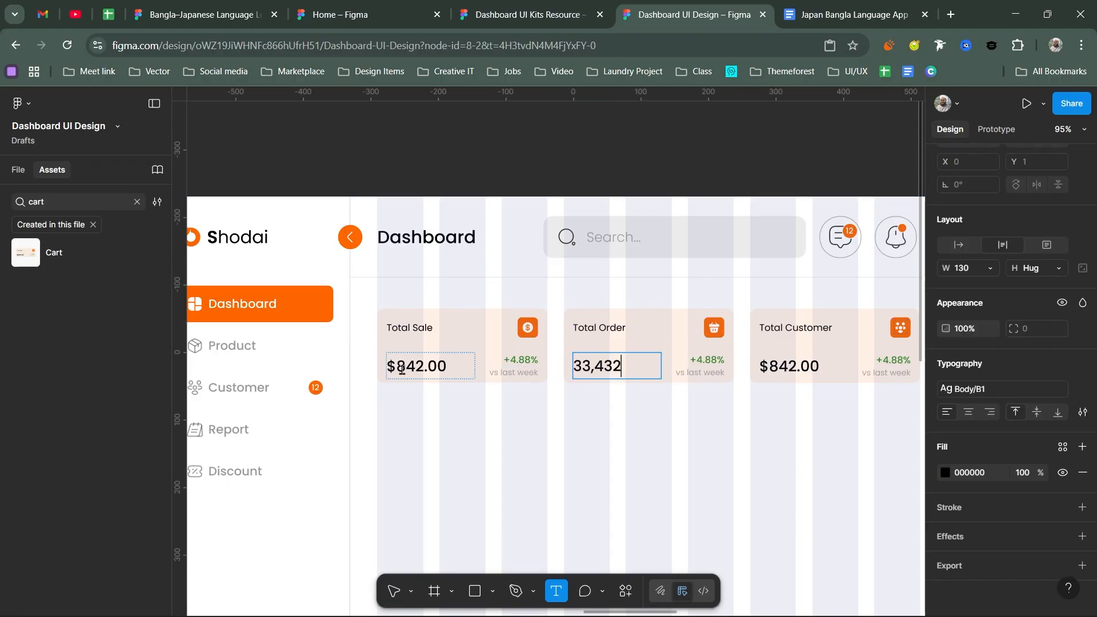
{"action": "double_click", "coordinate": [774, 368]}
{"action": "double_click", "coordinate": [774, 368]}
{"action": "type", "text": "1234"}
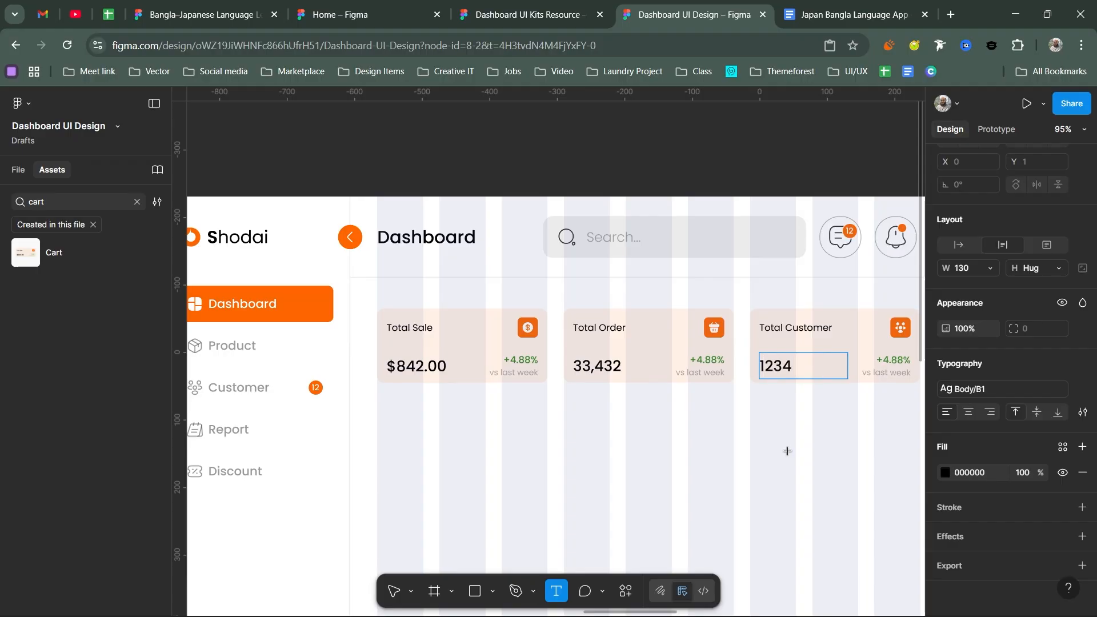
{"action": "left_click", "coordinate": [694, 428]}
Step: Set the Total Customer card's percentage change to +21.22%
{"action": "scroll", "coordinate": [717, 411], "scroll_direction": "right", "scroll_amount": 5}
{"action": "left_click", "coordinate": [765, 358]}
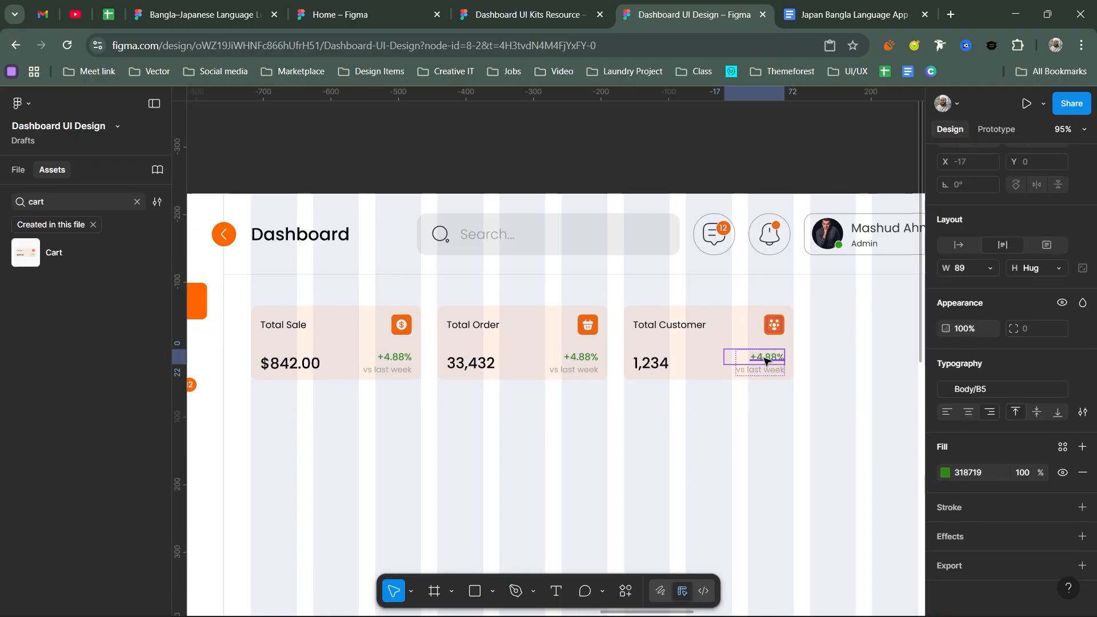
{"action": "double_click", "coordinate": [764, 358]}
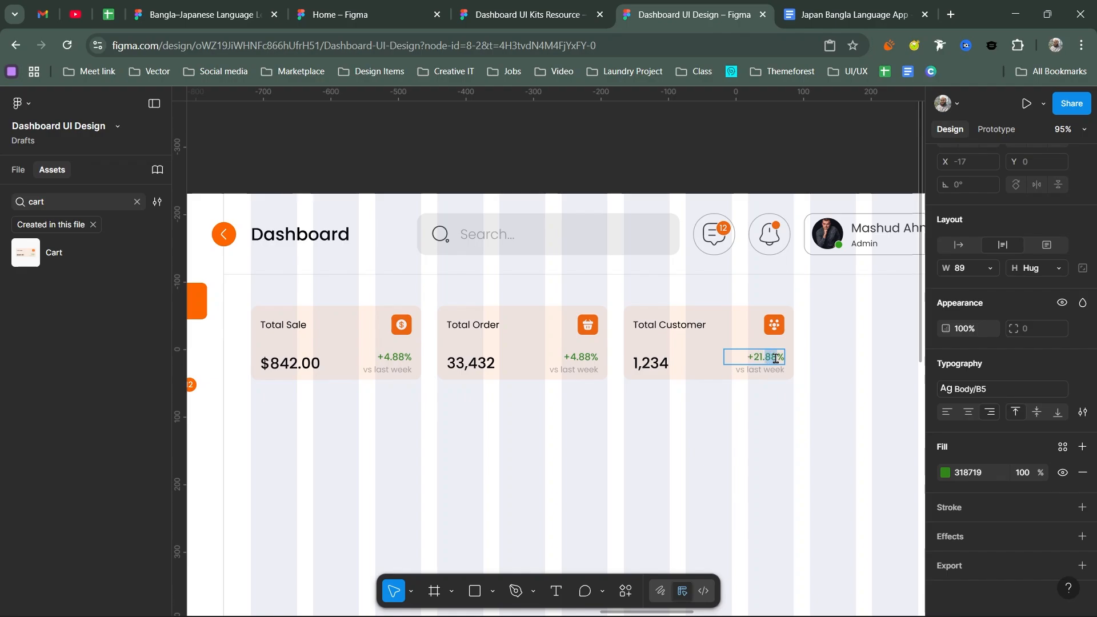
Step: Set the Total Order card's percentage change to -3.44% and color that text red, FF0B0B
{"action": "double_click", "coordinate": [565, 358]}
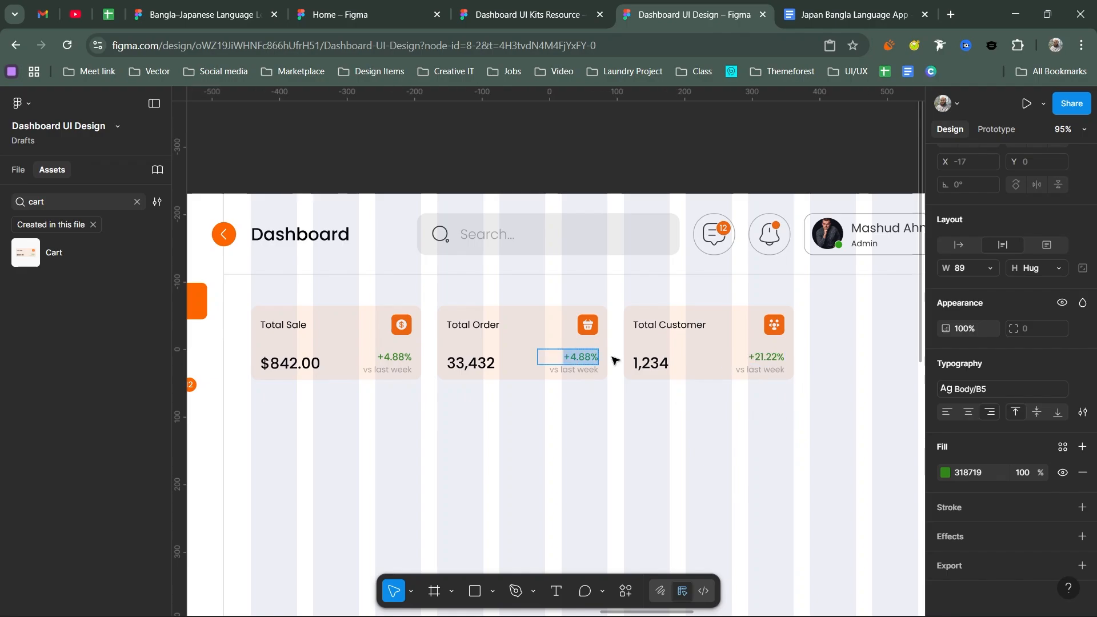
{"action": "type", "text": "-3.44"}
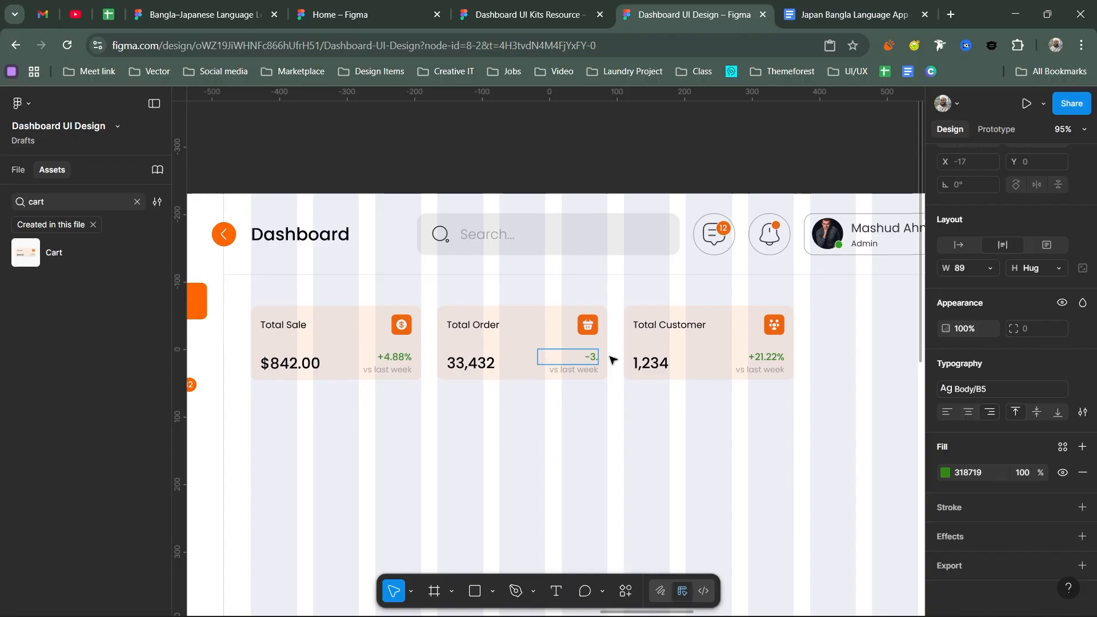
{"action": "key", "text": "Escape"}
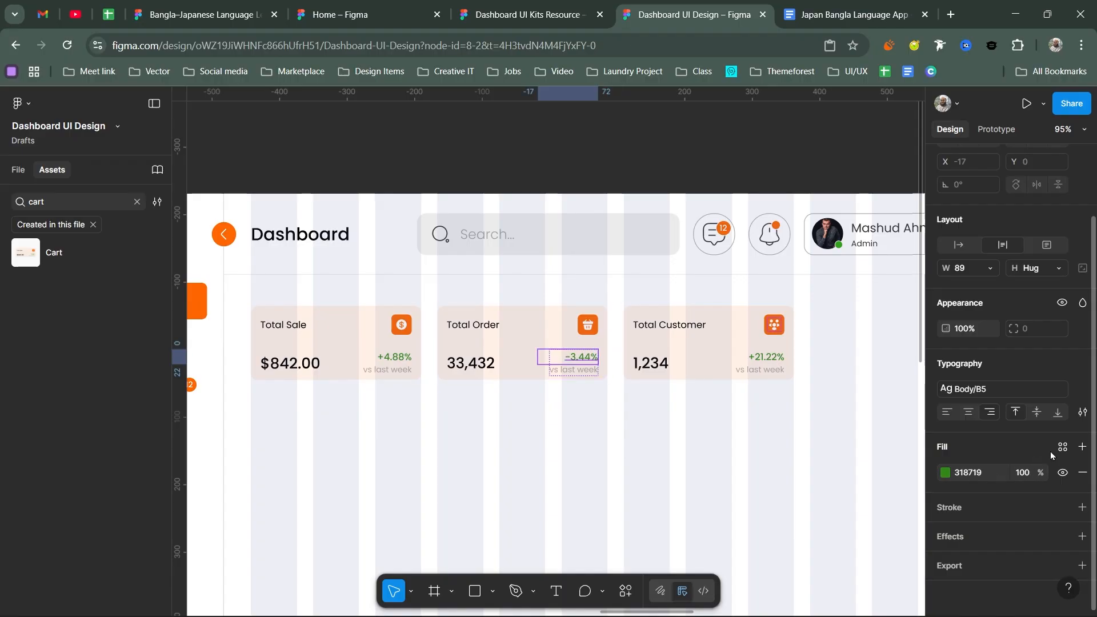
{"action": "left_click", "coordinate": [947, 472]}
{"action": "left_click", "coordinate": [791, 568]}
{"action": "left_click", "coordinate": [629, 461]}
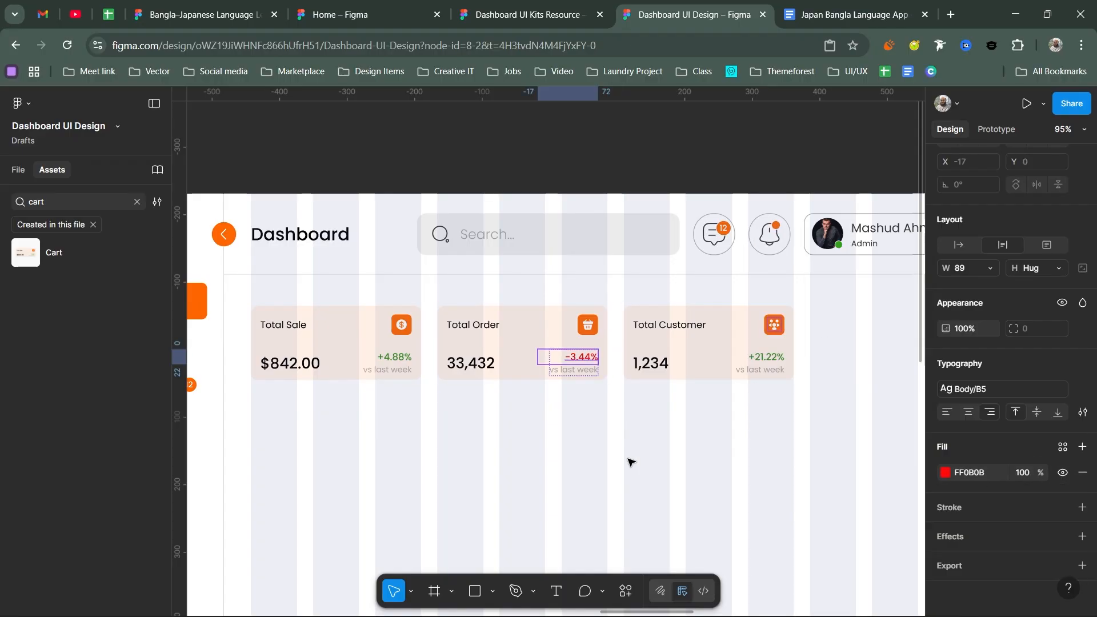
{"action": "key", "text": "Escape"}
Step: Hide the layout guides on the dashboard frame and review the three summary cards
{"action": "key", "text": "ctrl+shift+4"}
{"action": "left_click_drag", "start_coordinate": [627, 440], "coordinate": [663, 418]}
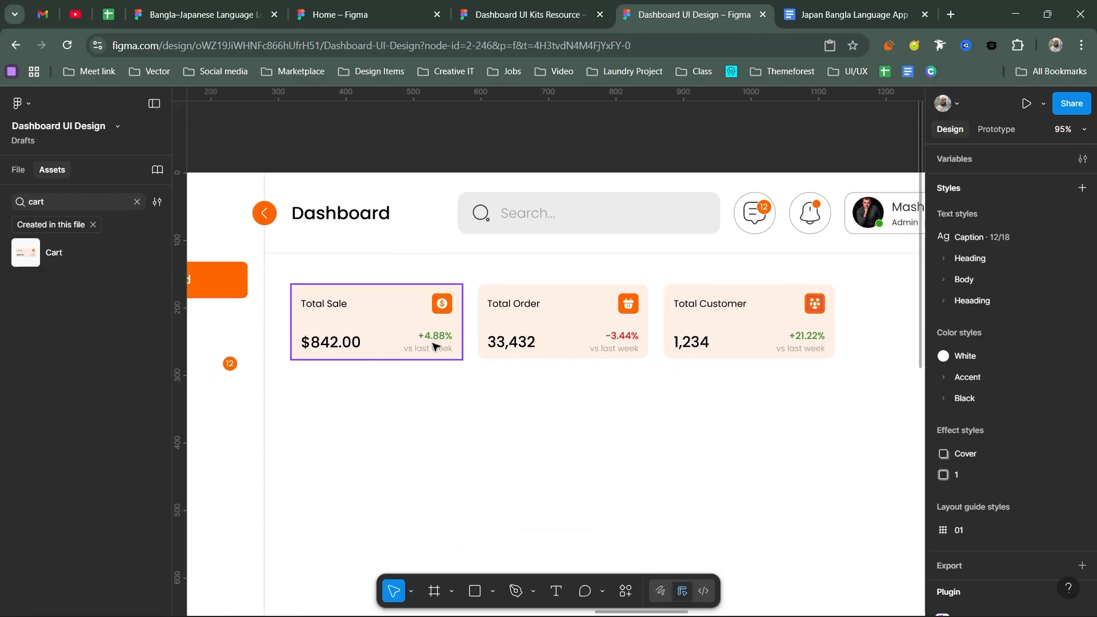
{"action": "scroll", "coordinate": [432, 346], "scroll_direction": "up", "scroll_amount": 5}
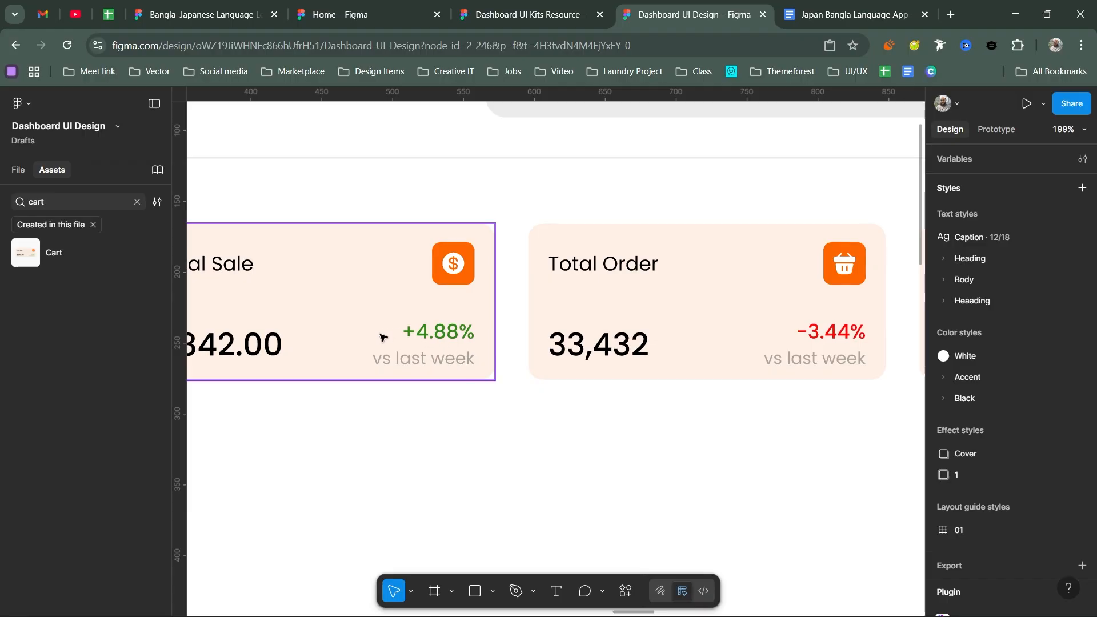
{"action": "scroll", "coordinate": [446, 344], "scroll_direction": "down", "scroll_amount": 3}
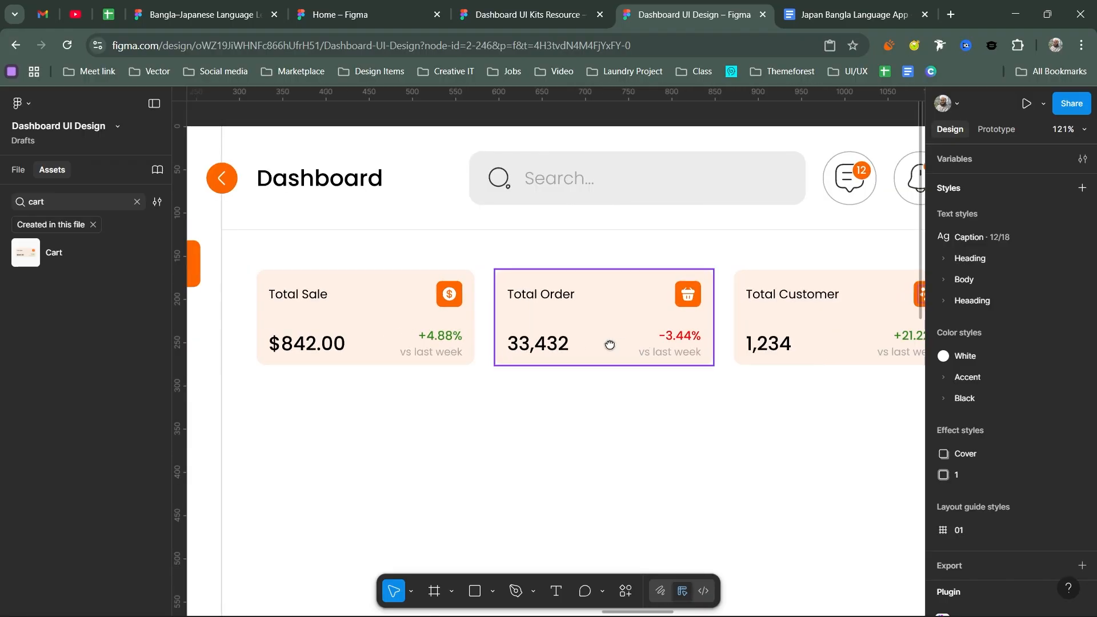
{"action": "scroll", "coordinate": [608, 343], "scroll_direction": "right", "scroll_amount": 2}
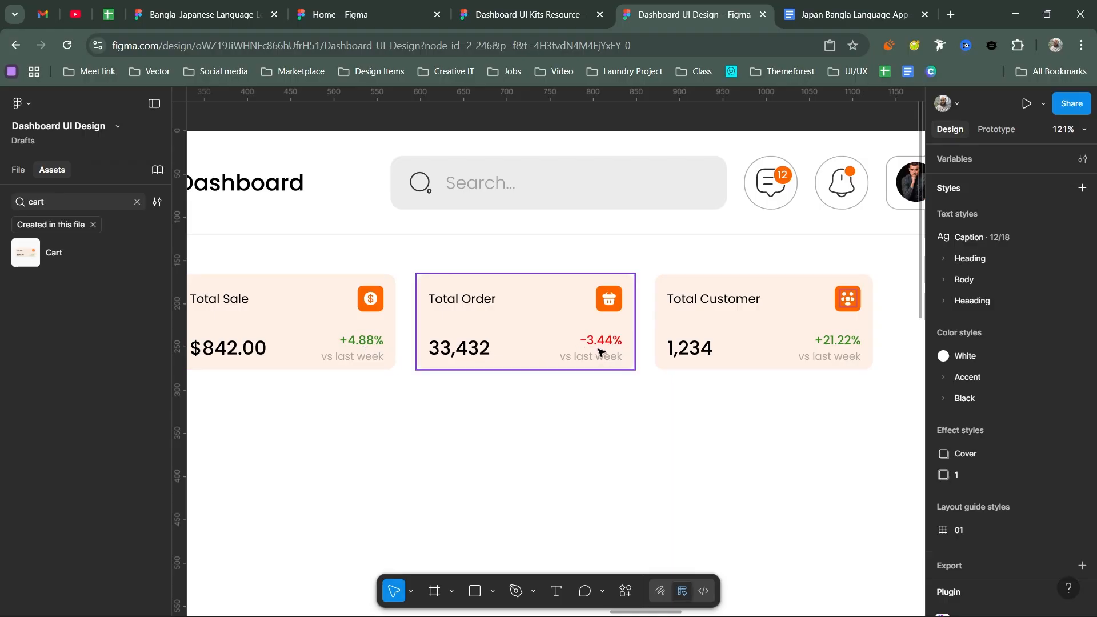
{"action": "scroll", "coordinate": [836, 355], "scroll_direction": "right", "scroll_amount": 2}
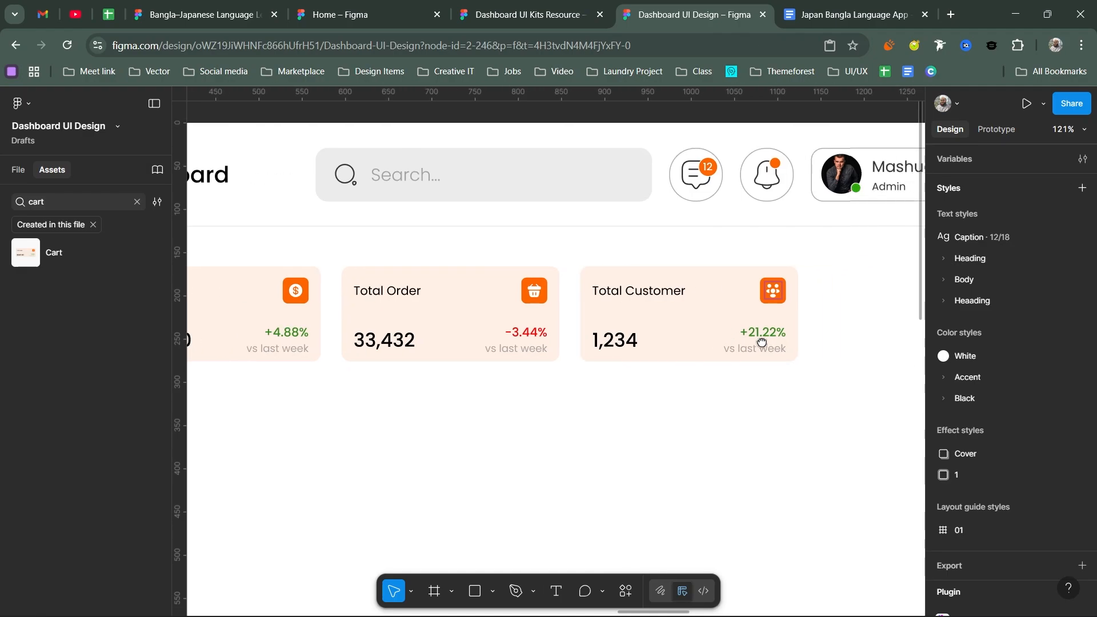
{"action": "scroll", "coordinate": [722, 338], "scroll_direction": "down", "scroll_amount": 3}
{"action": "scroll", "coordinate": [620, 341], "scroll_direction": "left", "scroll_amount": 2}
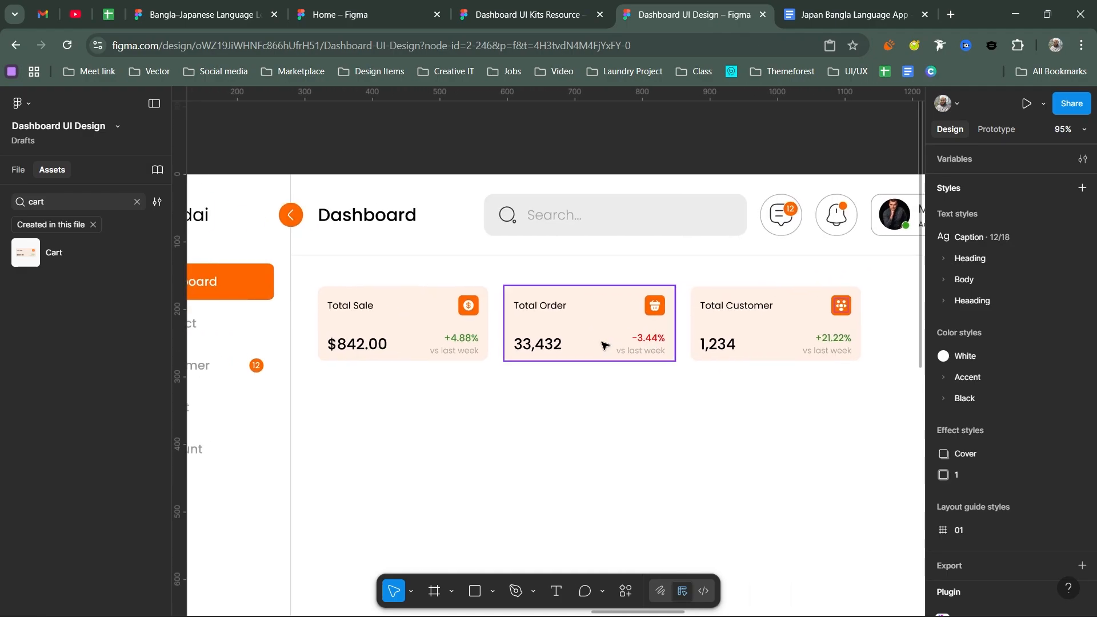
Step: Try Black/10 in place of Accent/10 as the Total Order card's background color, and undo it
{"action": "left_click", "coordinate": [583, 334]}
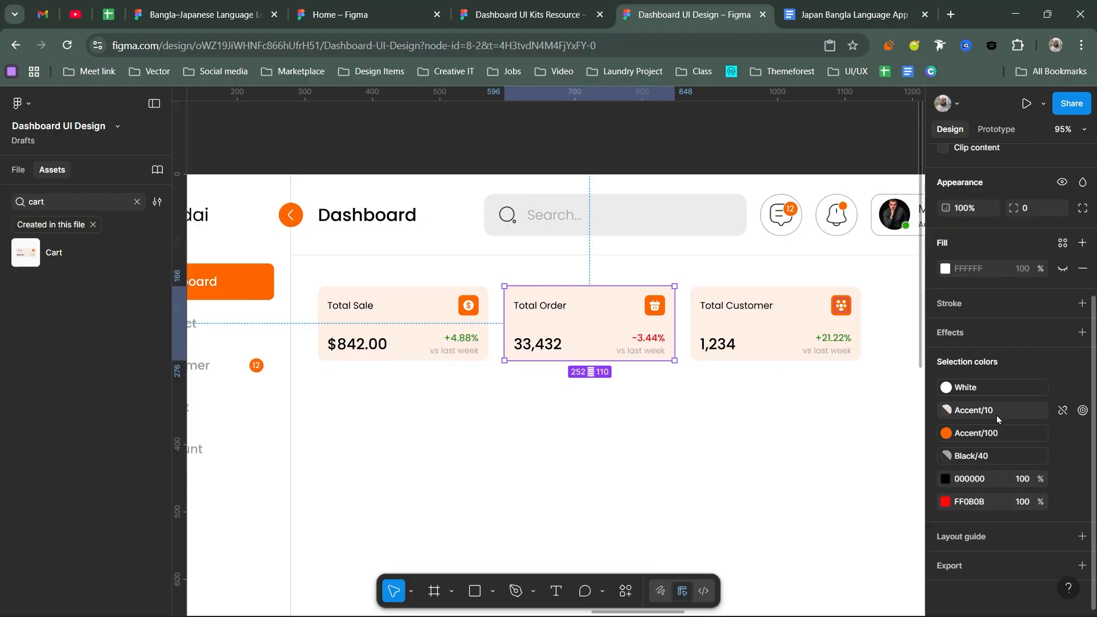
{"action": "left_click", "coordinate": [945, 410]}
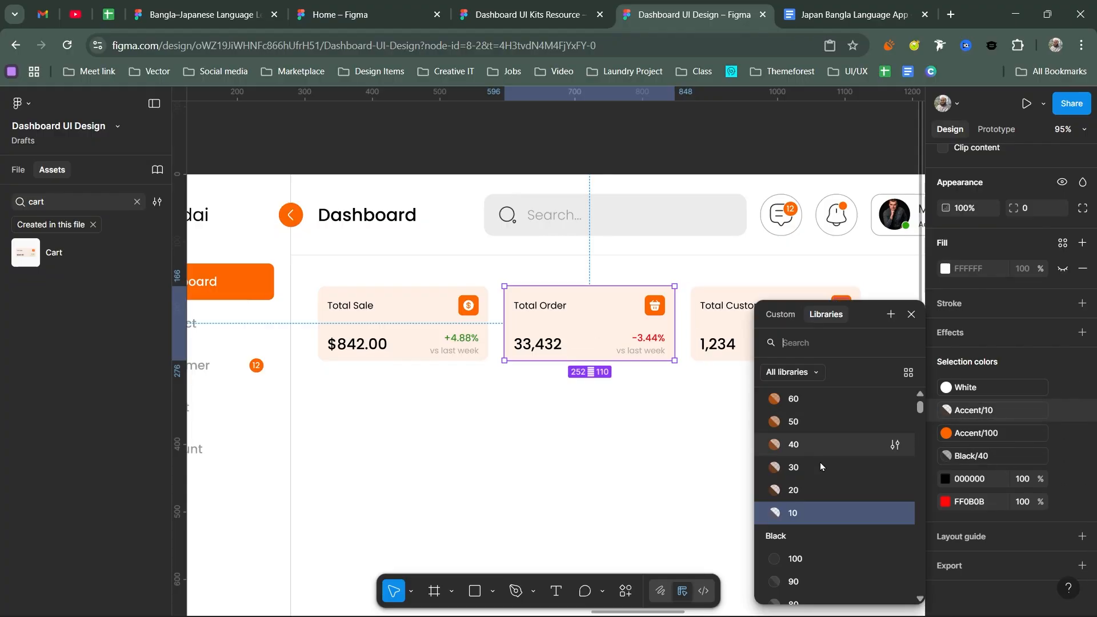
{"action": "left_click", "coordinate": [793, 575]}
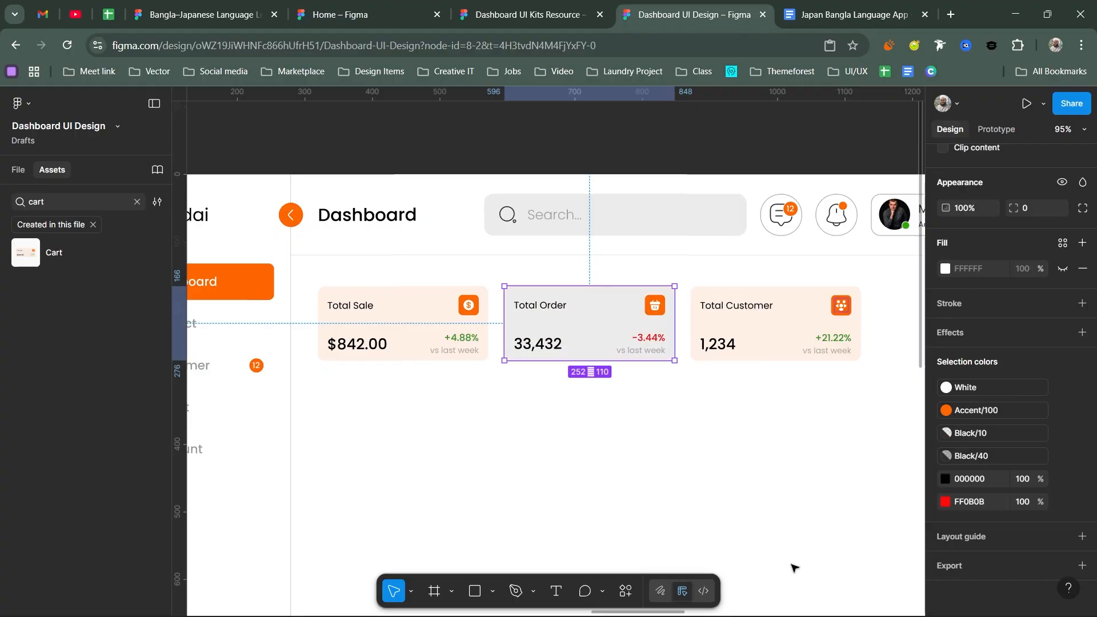
{"action": "left_click", "coordinate": [792, 361]}
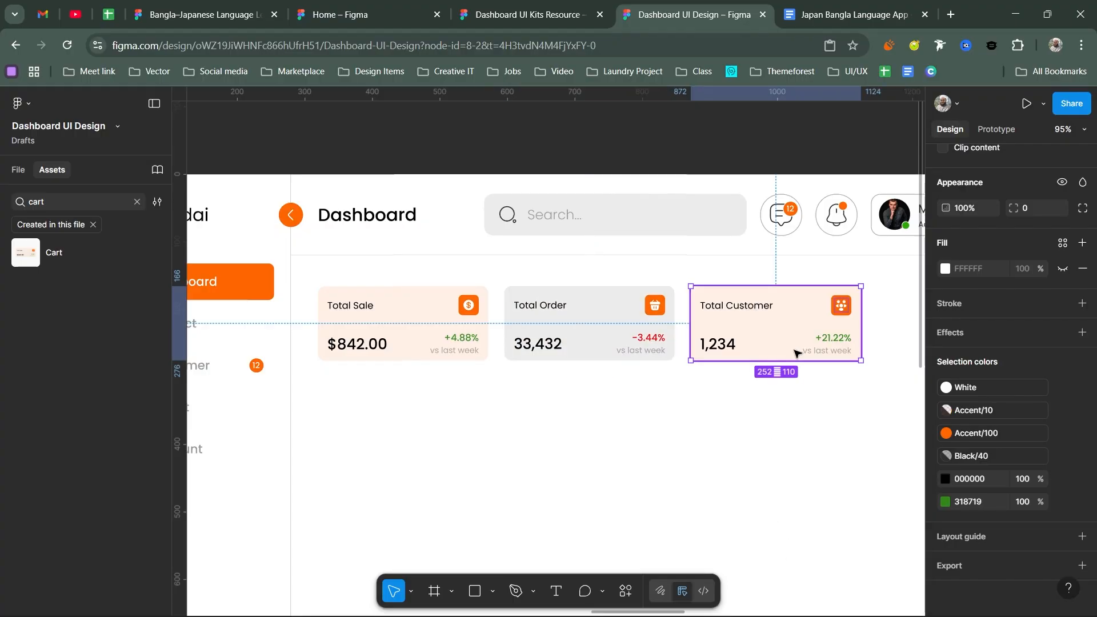
{"action": "left_click", "coordinate": [584, 335]}
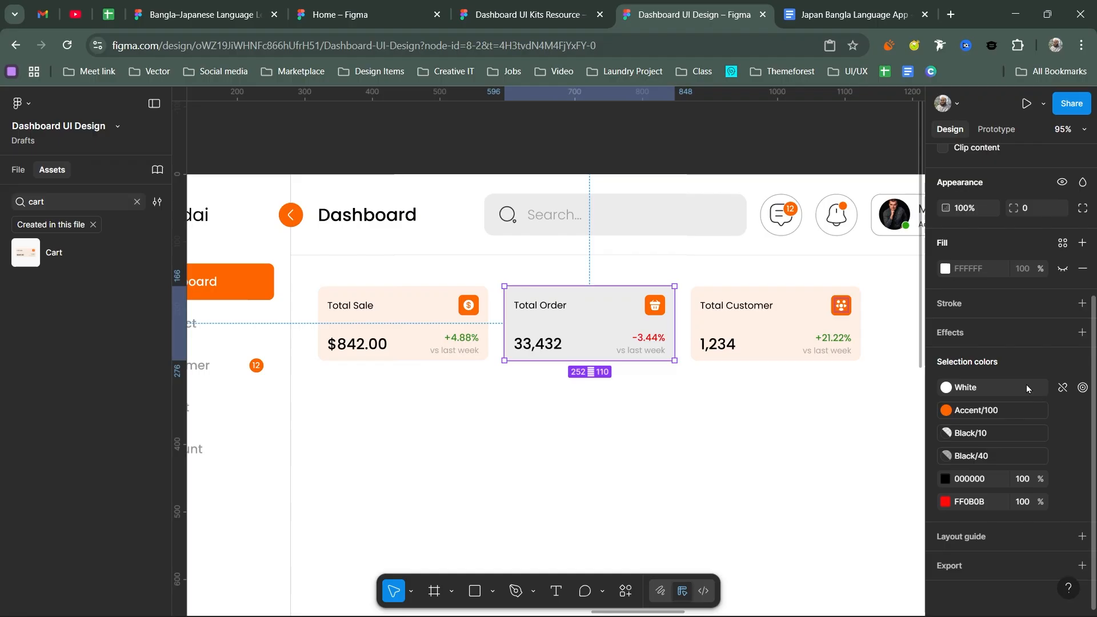
{"action": "key", "text": "ctrl+z"}
{"action": "key", "text": "ctrl+z"}
{"action": "key", "text": "ctrl+z"}
Step: Change the Total Order card's background color from Accent/10 to Black/10
{"action": "left_click", "coordinate": [980, 420]}
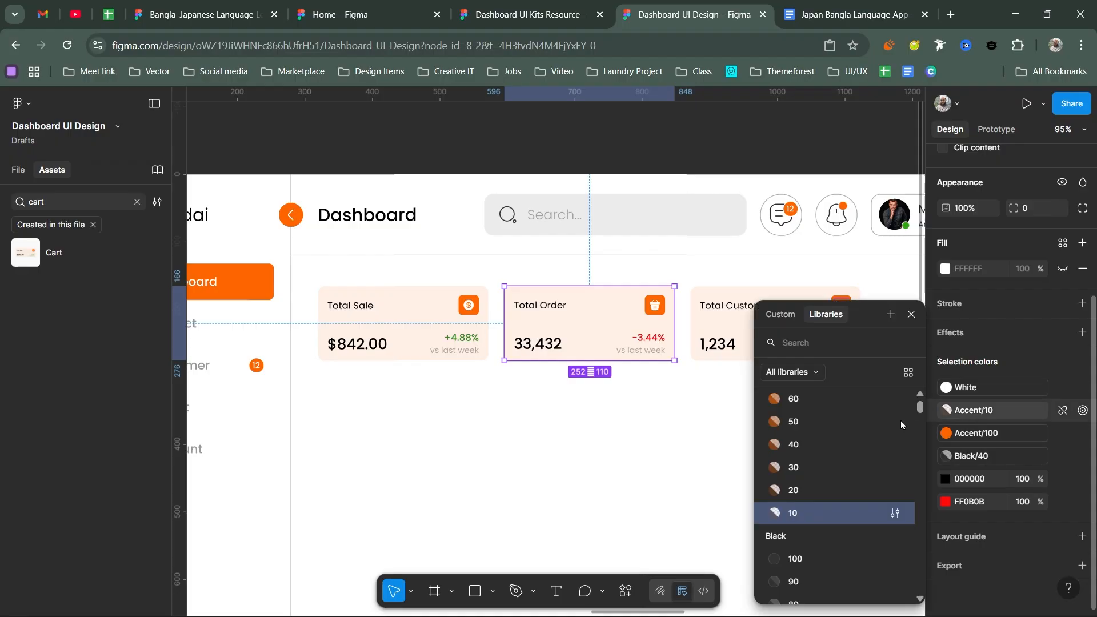
{"action": "scroll", "coordinate": [790, 543], "scroll_direction": "down", "scroll_amount": 2}
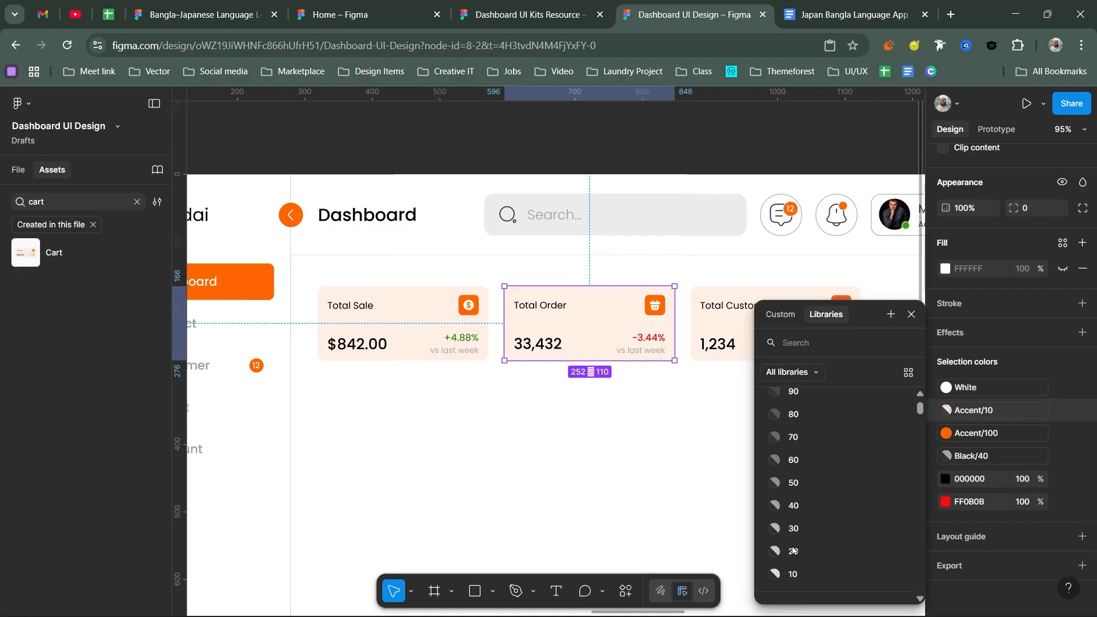
{"action": "left_click", "coordinate": [800, 571]}
Step: Give the Total Customer card the same Black/10 background color in place of Accent/10
{"action": "left_click", "coordinate": [755, 351]}
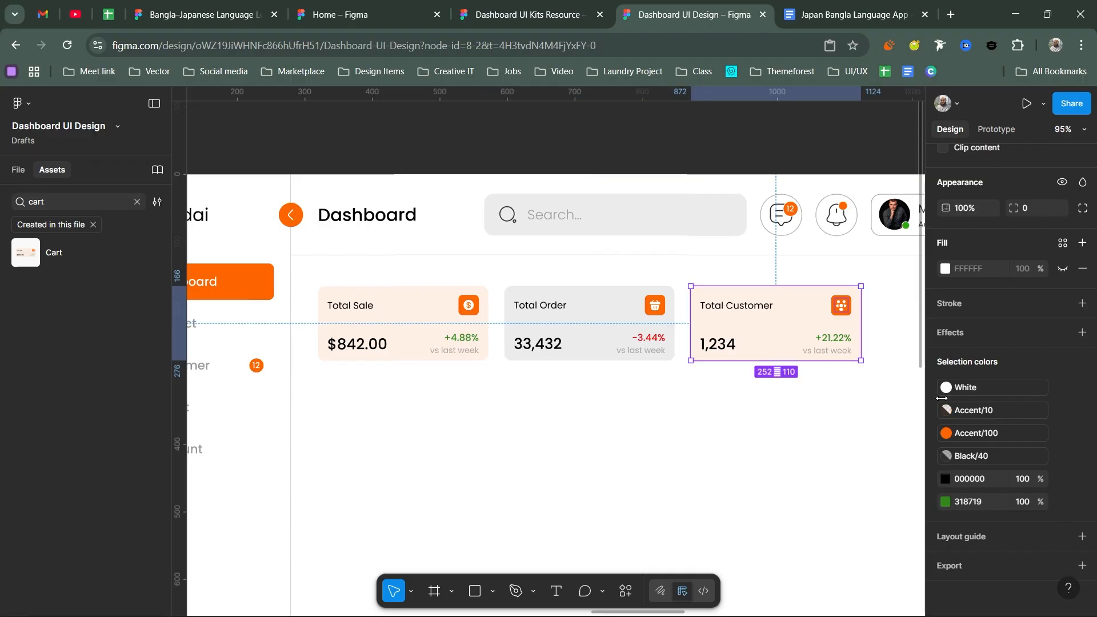
{"action": "left_click", "coordinate": [971, 410]}
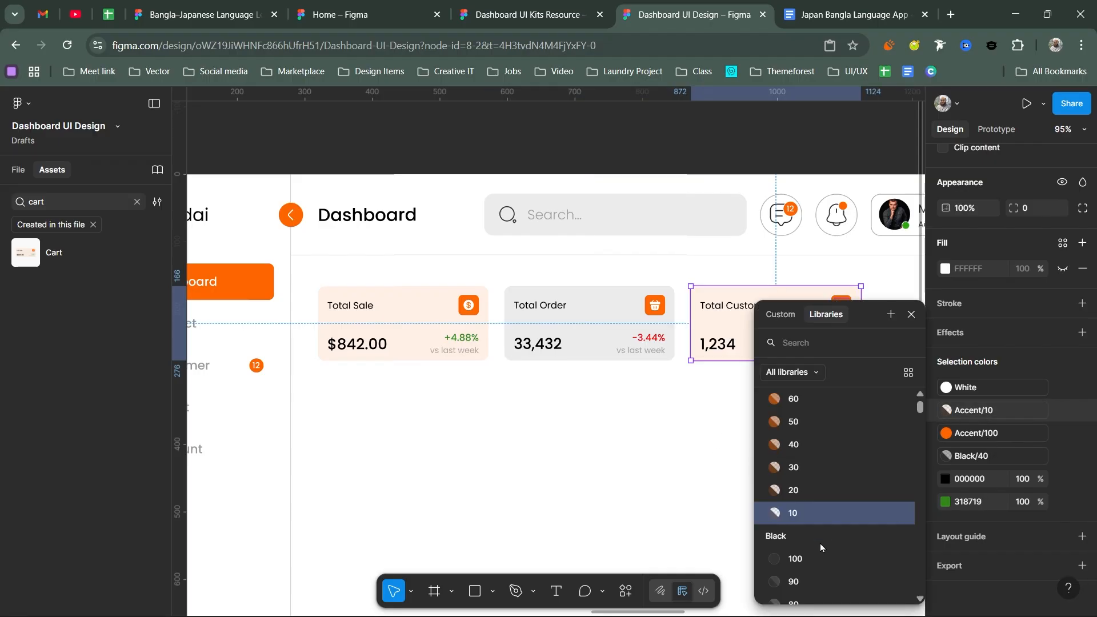
{"action": "scroll", "coordinate": [820, 543], "scroll_direction": "down", "scroll_amount": 2}
{"action": "left_click", "coordinate": [806, 573]}
{"action": "left_click", "coordinate": [737, 510]}
Step: Show the layout guides on the dashboard frame again and check the layout against the wireframe sketch beside it
{"action": "scroll", "coordinate": [731, 506], "scroll_direction": "down", "scroll_amount": 5}
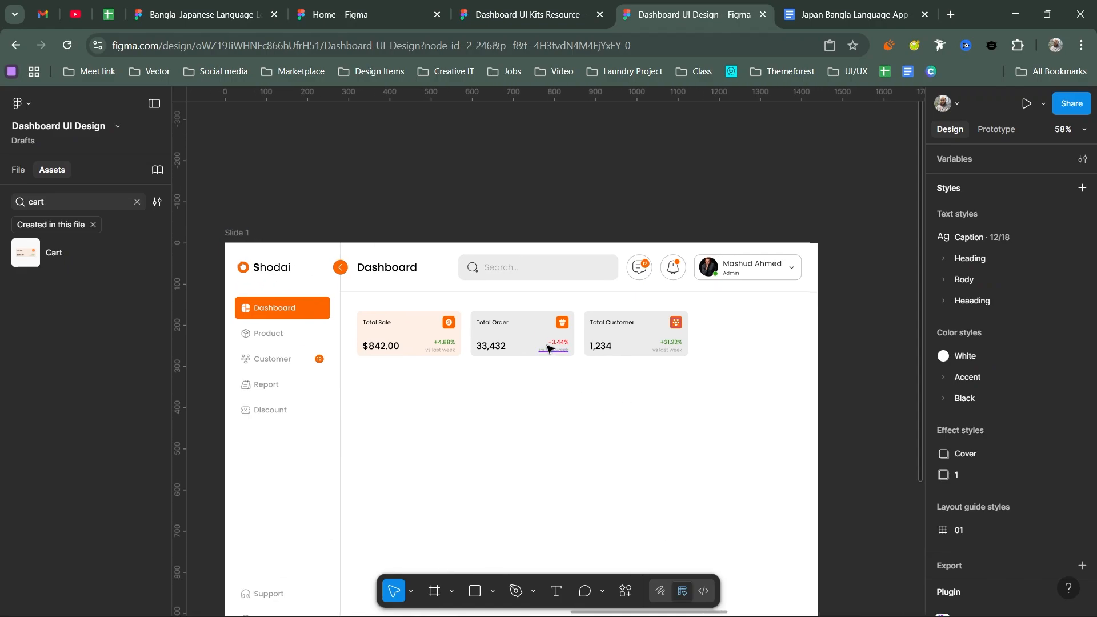
{"action": "scroll", "coordinate": [662, 400], "scroll_direction": "down", "scroll_amount": 2}
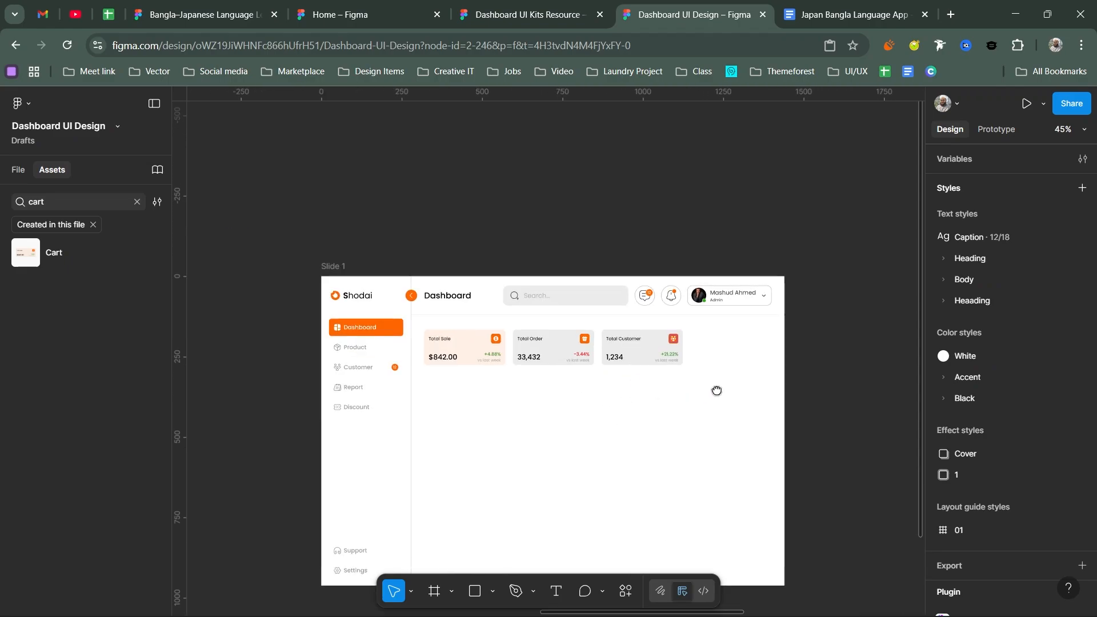
{"action": "scroll", "coordinate": [714, 386], "scroll_direction": "left", "scroll_amount": 2}
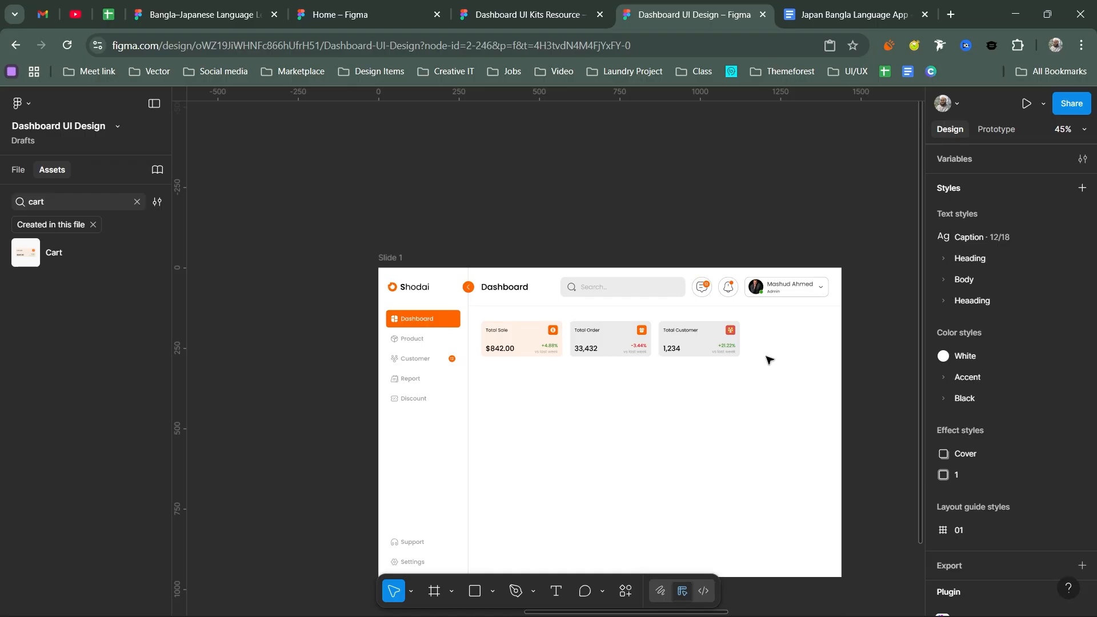
{"action": "key", "text": "ctrl+shift+4"}
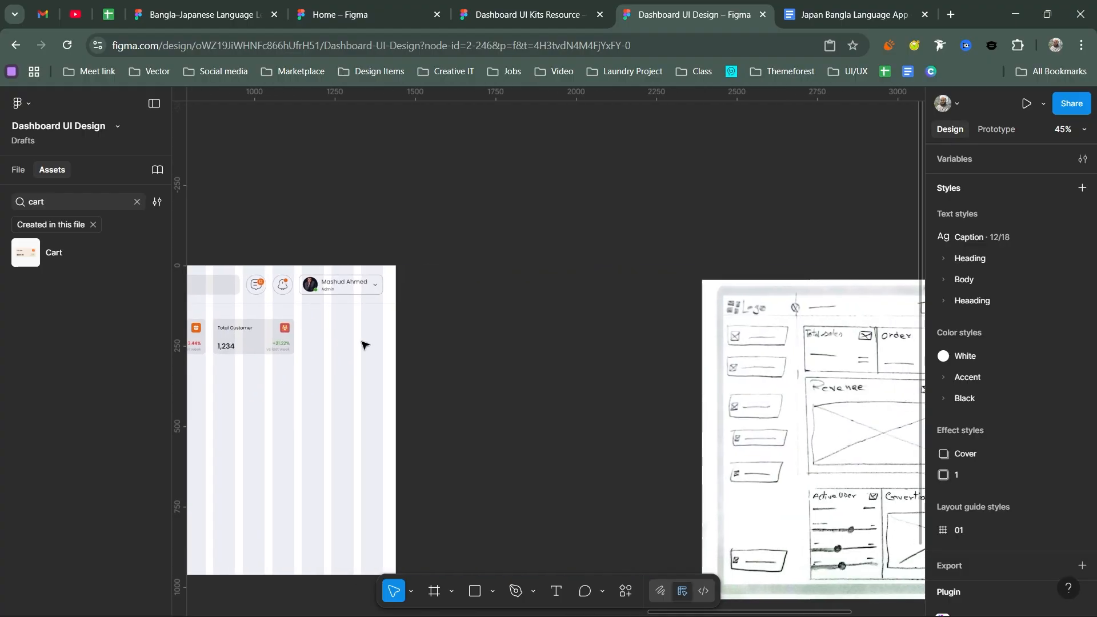
{"action": "key", "text": "n"}
{"action": "scroll", "coordinate": [556, 384], "scroll_direction": "left", "scroll_amount": 8}
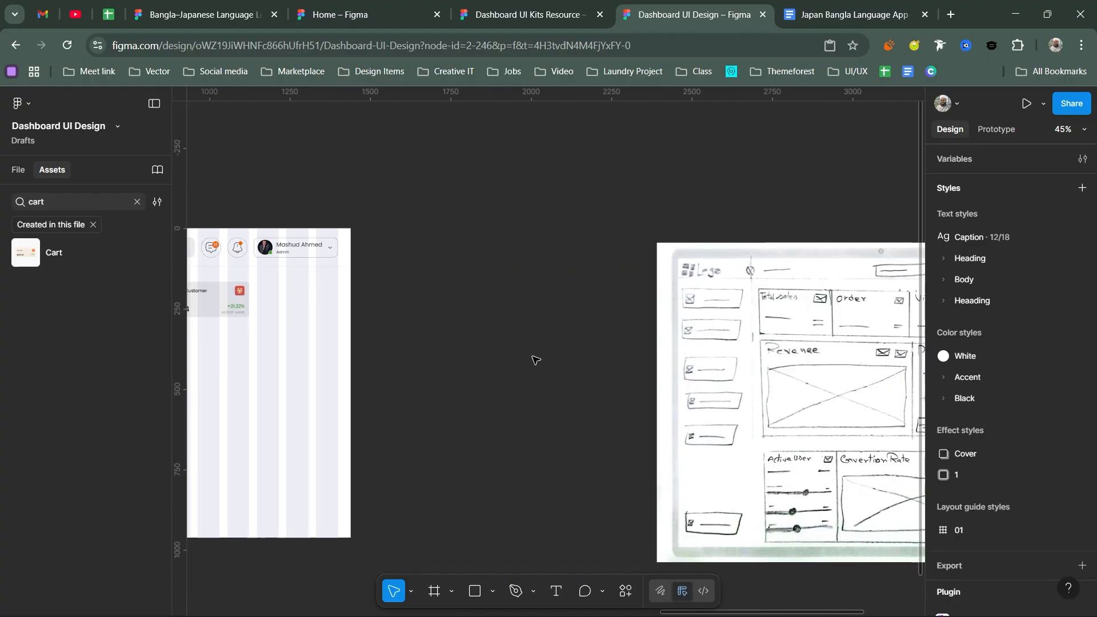
{"action": "left_click_drag", "start_coordinate": [494, 290], "coordinate": [659, 295]}
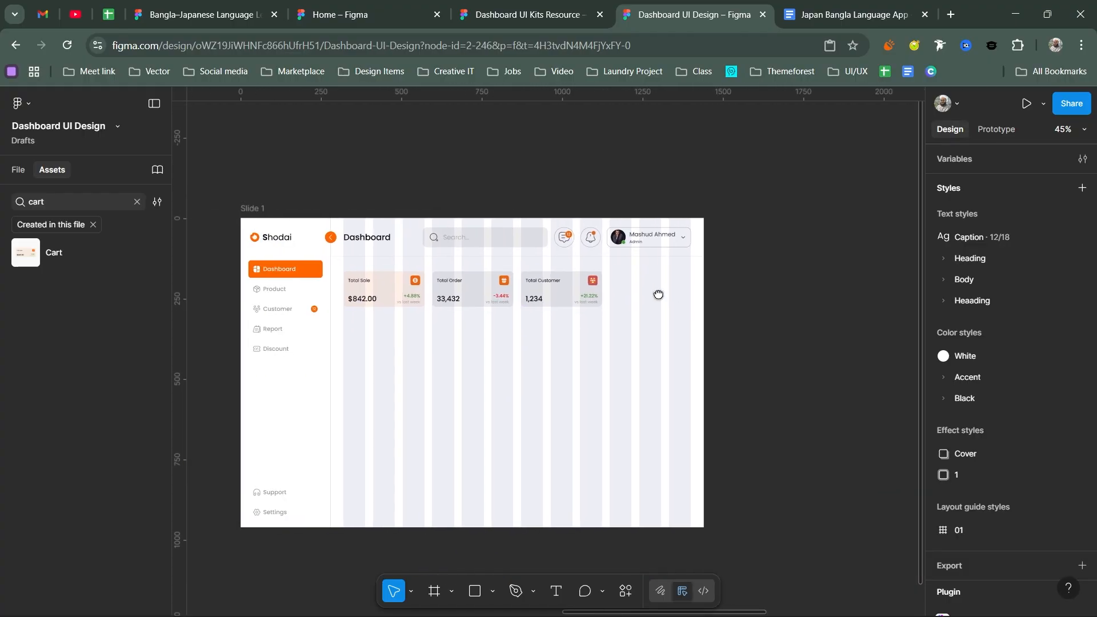
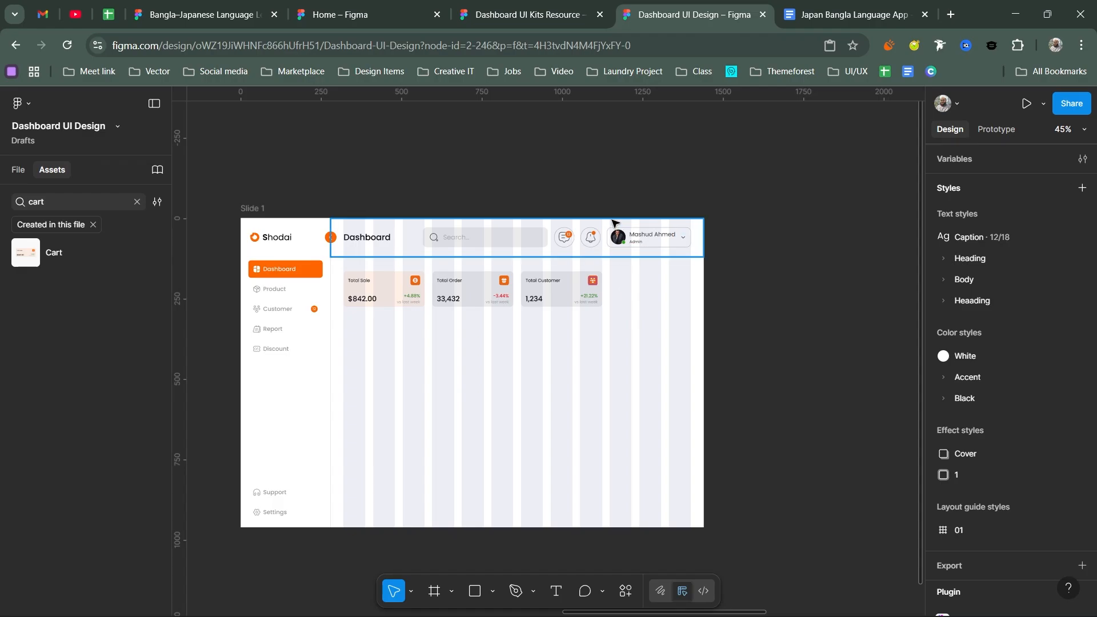
Step: Switch to the Dashboard UI Kits Resource file and examine its half-round, wheel and line chart variants
{"action": "key", "text": "ctrl+shift+Tab"}
{"action": "scroll", "coordinate": [633, 396], "scroll_direction": "down", "scroll_amount": 1}
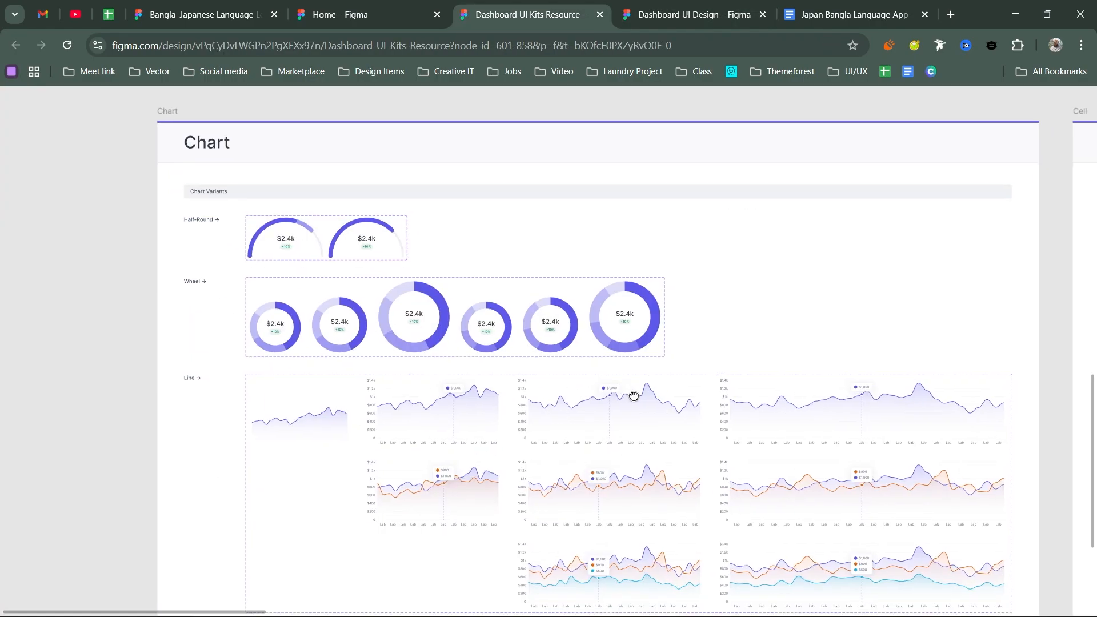
{"action": "scroll", "coordinate": [634, 396], "scroll_direction": "right", "scroll_amount": 2}
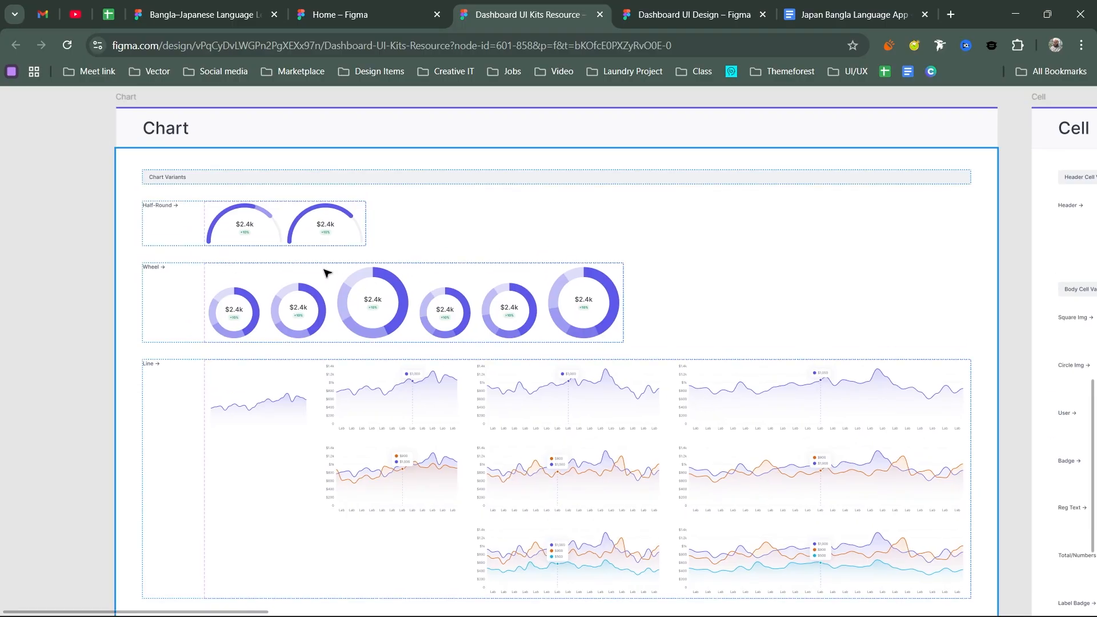
{"action": "scroll", "coordinate": [294, 231], "scroll_direction": "up", "scroll_amount": 2}
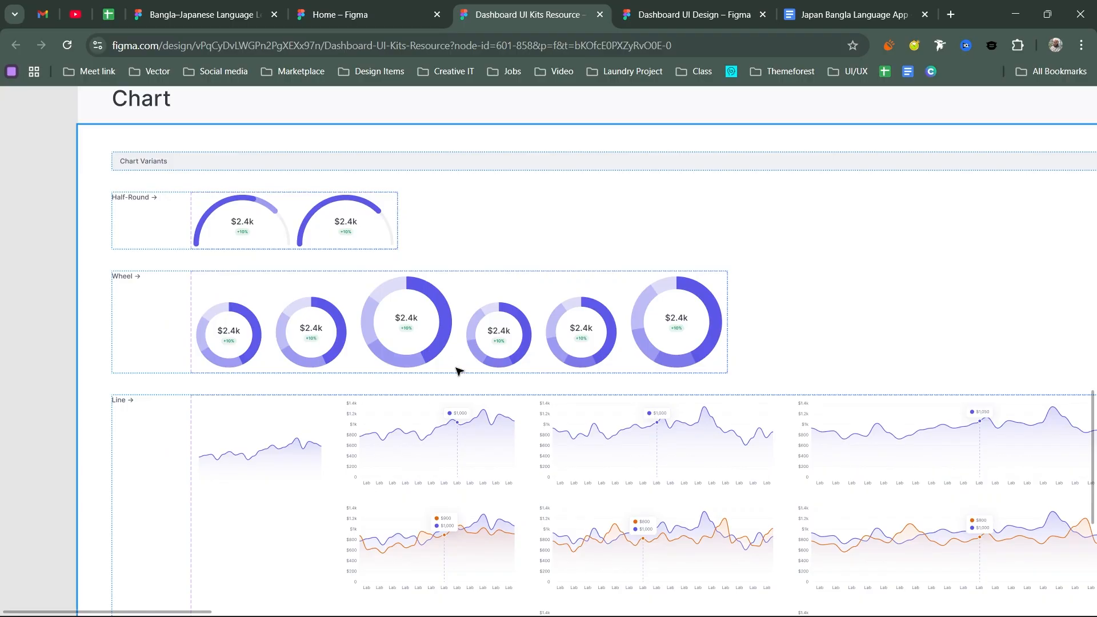
{"action": "scroll", "coordinate": [456, 344], "scroll_direction": "down", "scroll_amount": 4}
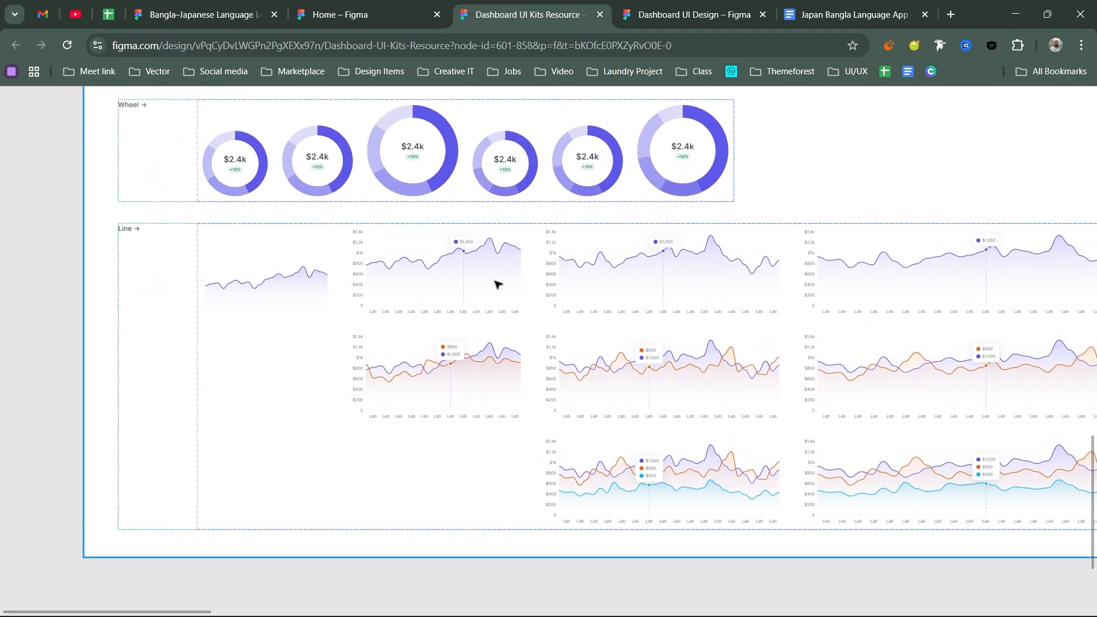
{"action": "scroll", "coordinate": [503, 303], "scroll_direction": "right", "scroll_amount": 3}
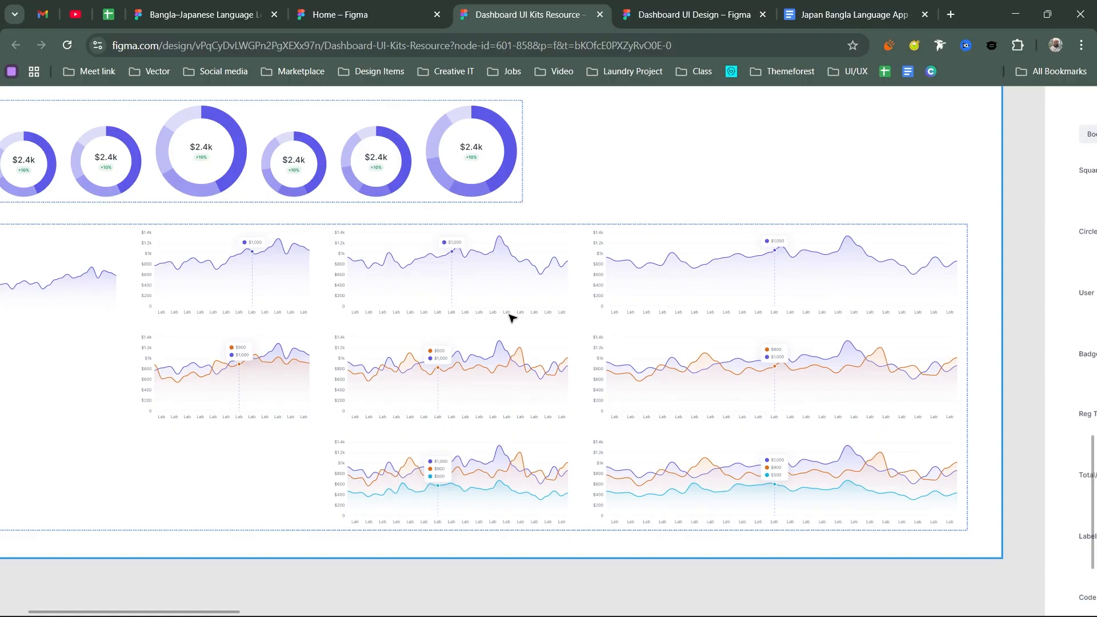
{"action": "scroll", "coordinate": [252, 294], "scroll_direction": "left", "scroll_amount": 2}
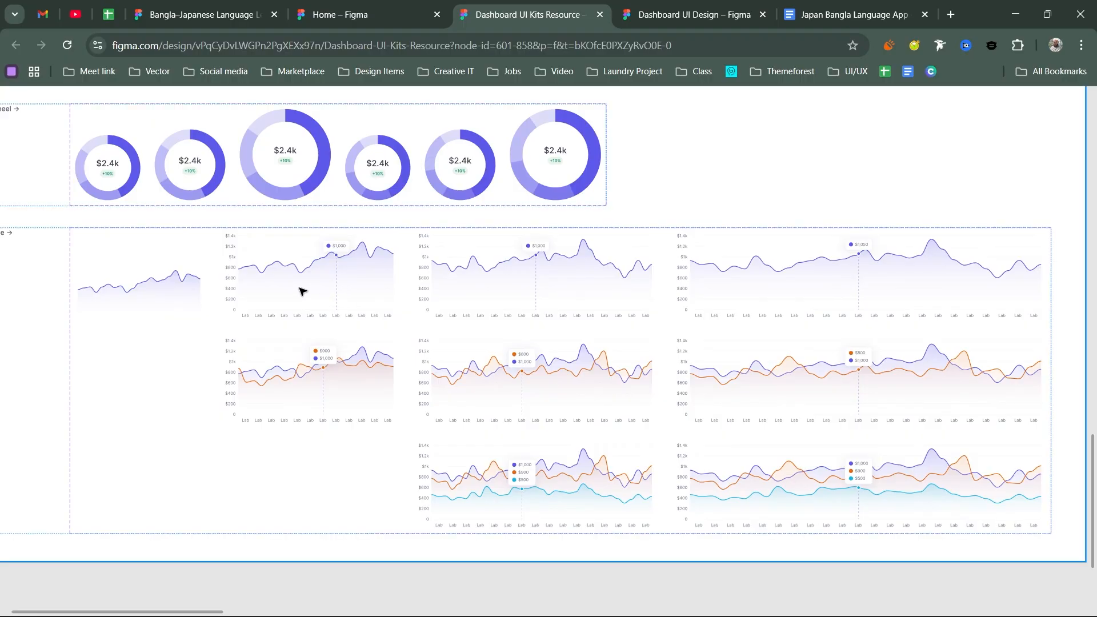
{"action": "scroll", "coordinate": [598, 314], "scroll_direction": "right", "scroll_amount": 2}
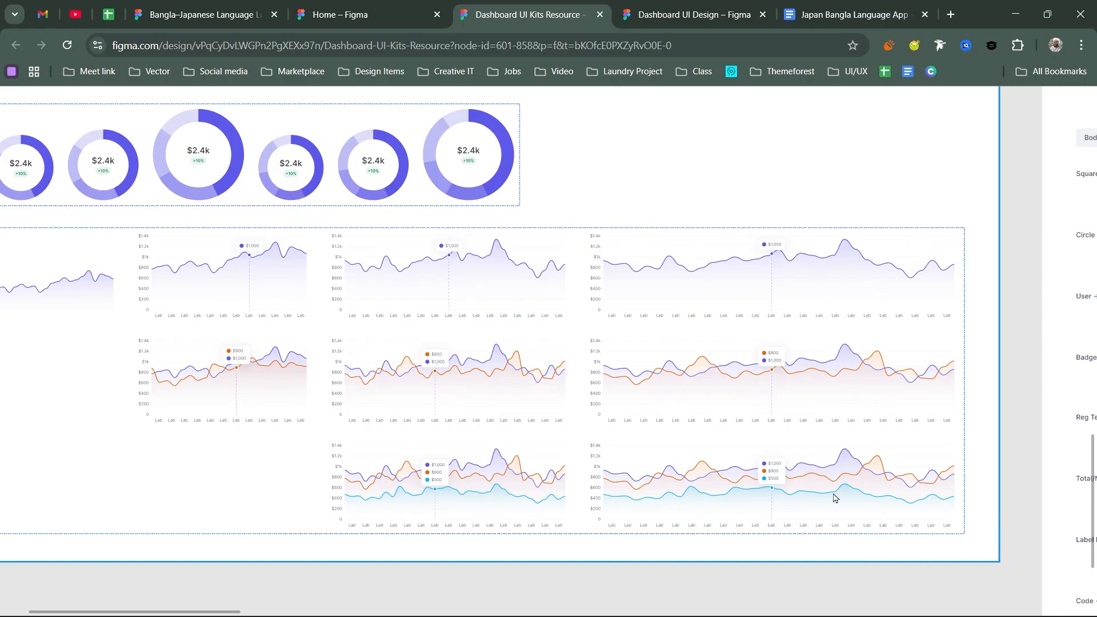
{"action": "scroll", "coordinate": [774, 411], "scroll_direction": "up", "scroll_amount": 1}
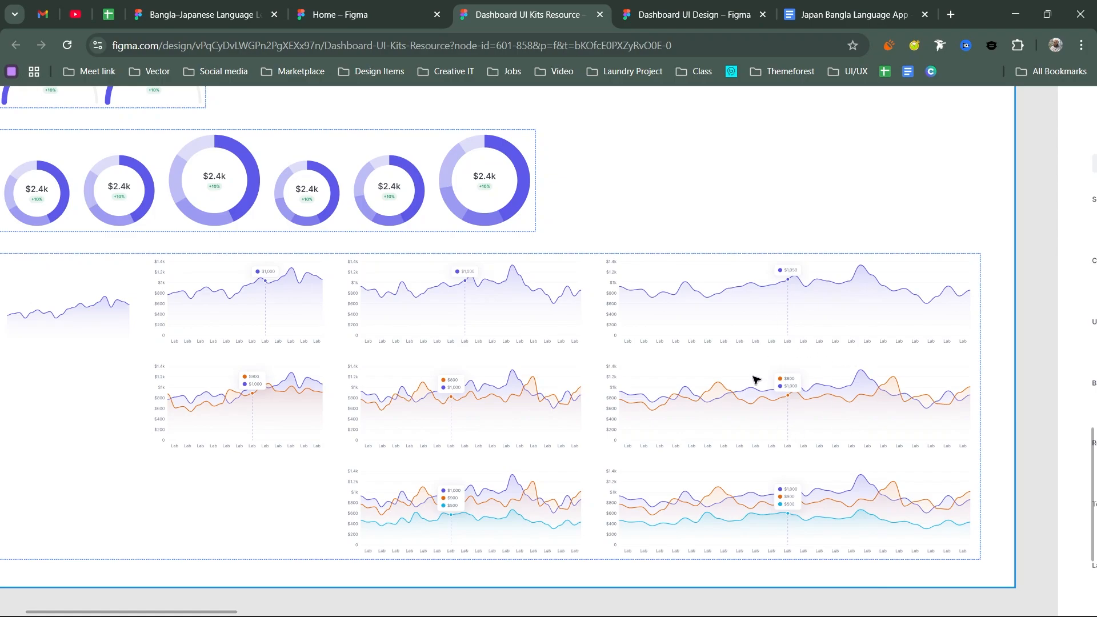
{"action": "scroll", "coordinate": [447, 253], "scroll_direction": "up", "scroll_amount": 3}
{"action": "scroll", "coordinate": [446, 252], "scroll_direction": "left", "scroll_amount": 8}
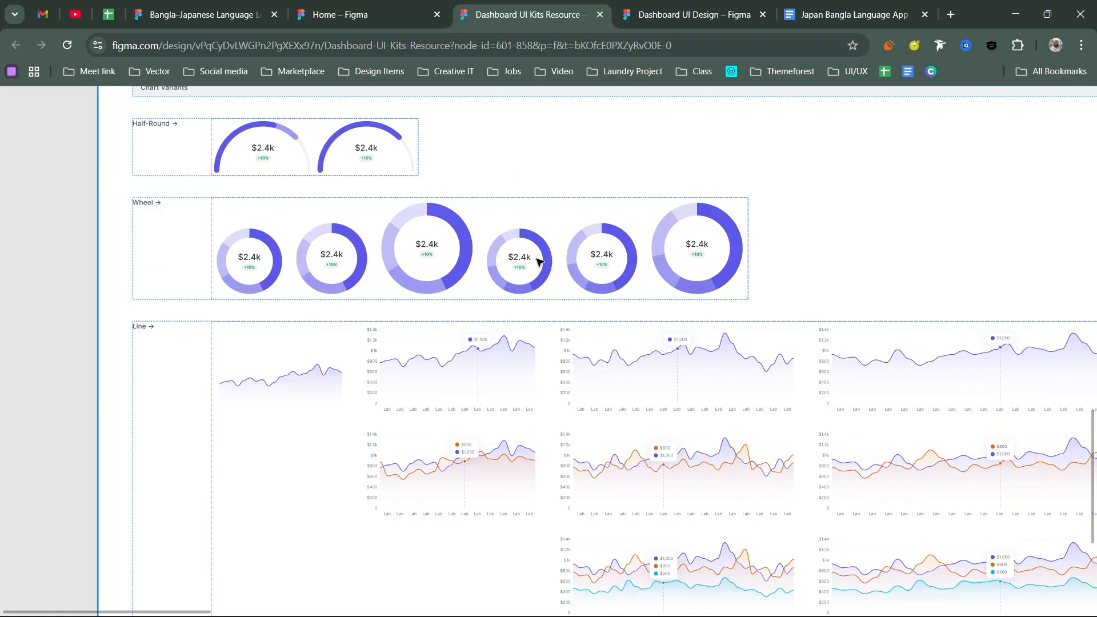
{"action": "scroll", "coordinate": [480, 268], "scroll_direction": "up", "scroll_amount": 2}
{"action": "scroll", "coordinate": [479, 268], "scroll_direction": "left", "scroll_amount": 2}
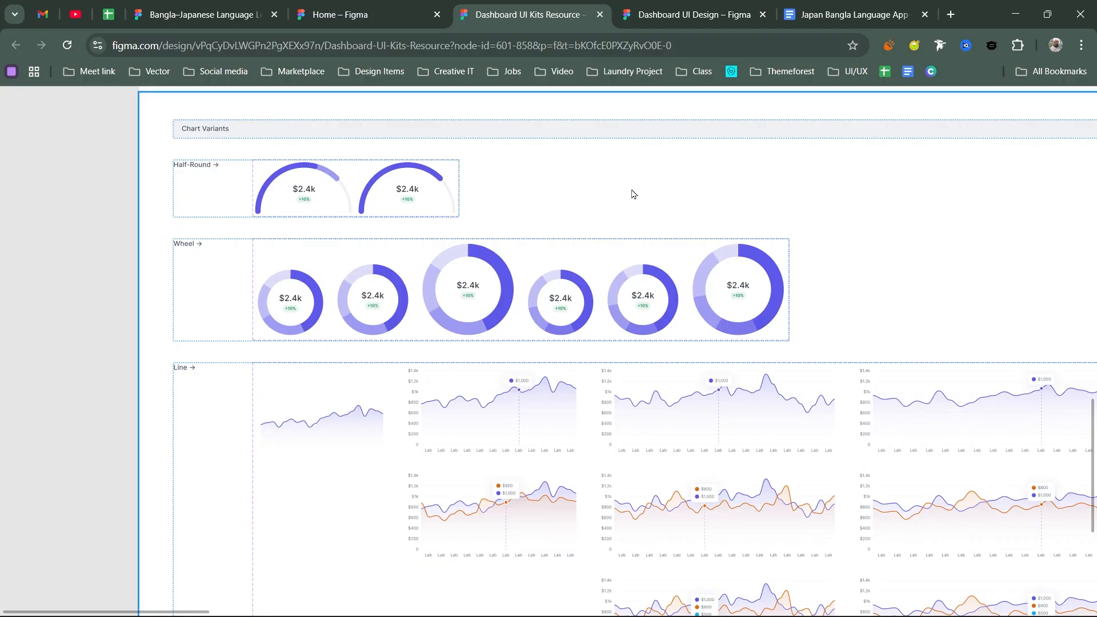
Step: Back in the Dashboard UI Design file, draw a rectangle about 252 by 285 beside the Total Customer card and align their top edges
{"action": "left_click", "coordinate": [721, 14]}
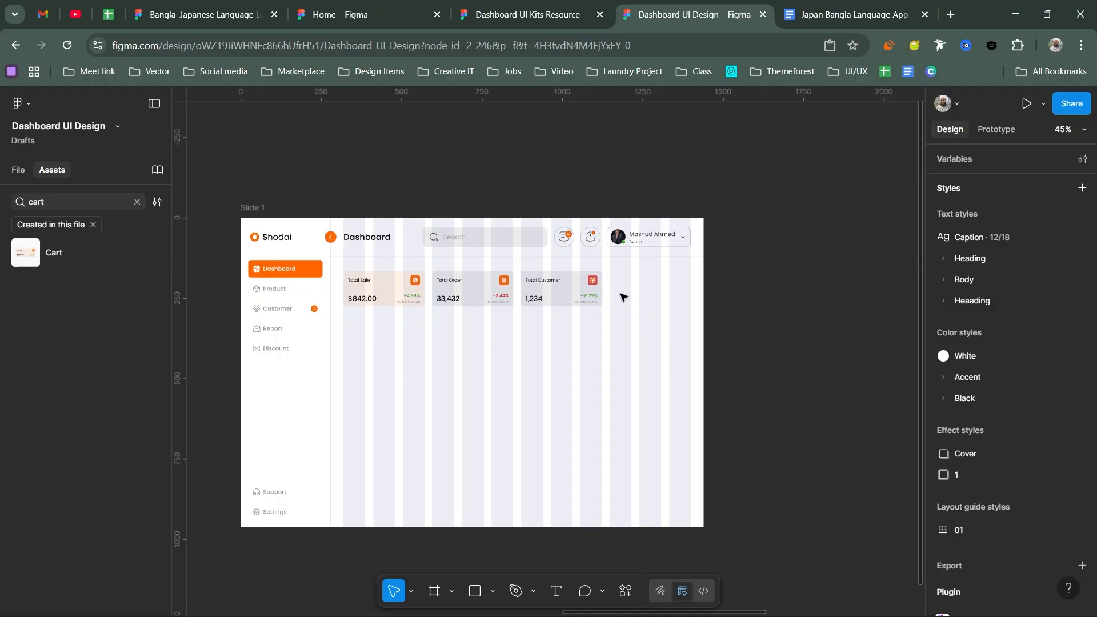
{"action": "key", "text": "r"}
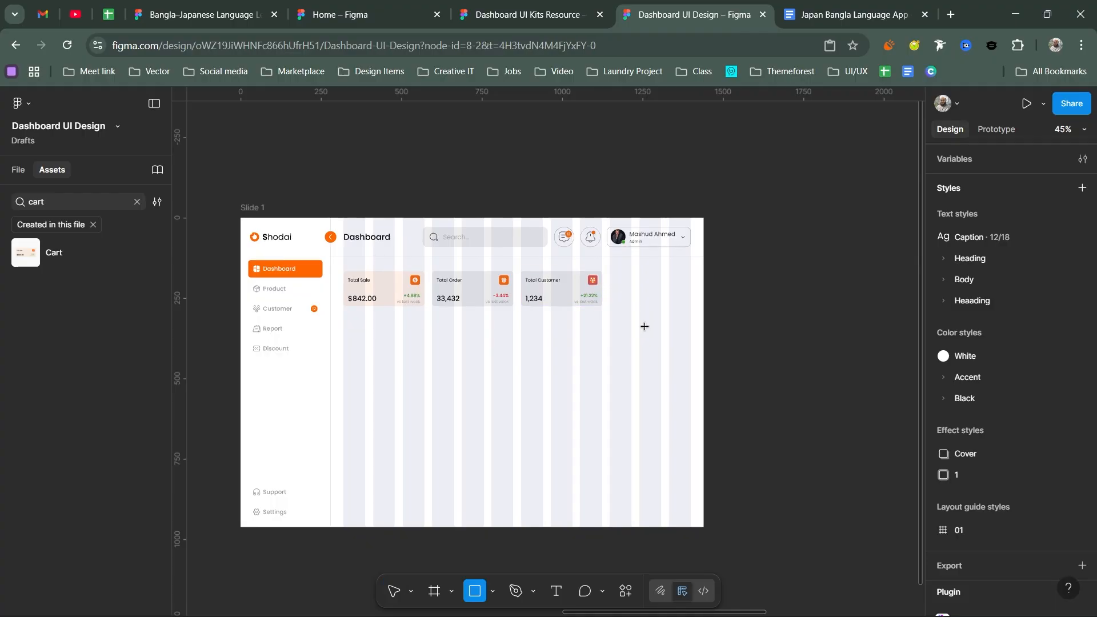
{"action": "left_click_drag", "start_coordinate": [610, 275], "coordinate": [691, 366]}
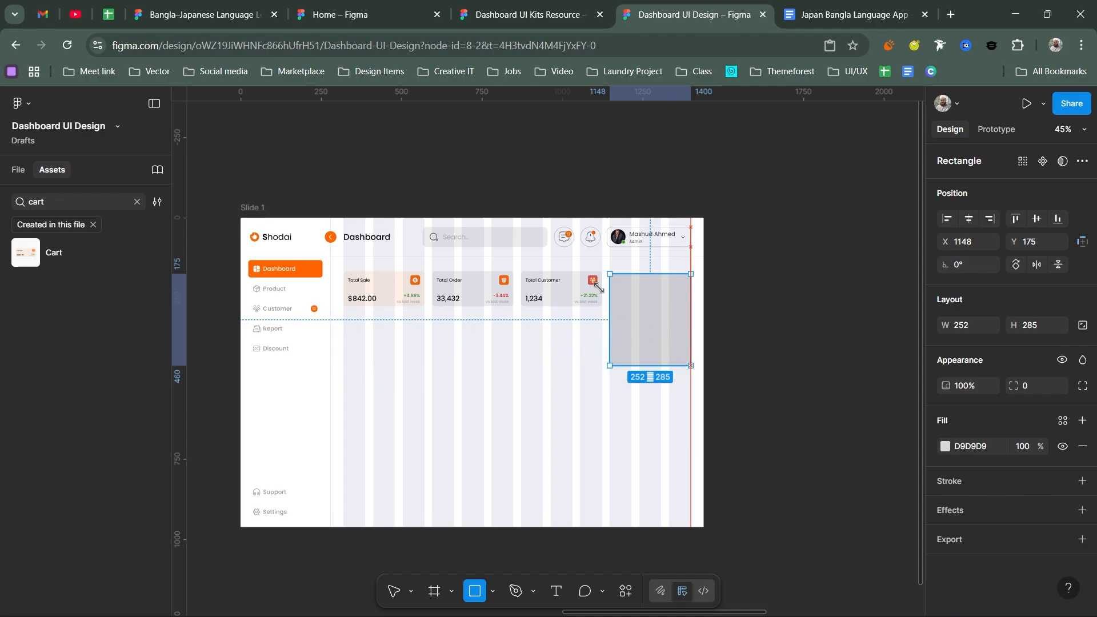
{"action": "scroll", "coordinate": [594, 283], "scroll_direction": "up", "scroll_amount": 5}
{"action": "left_click", "coordinate": [572, 277], "text": "shift"}
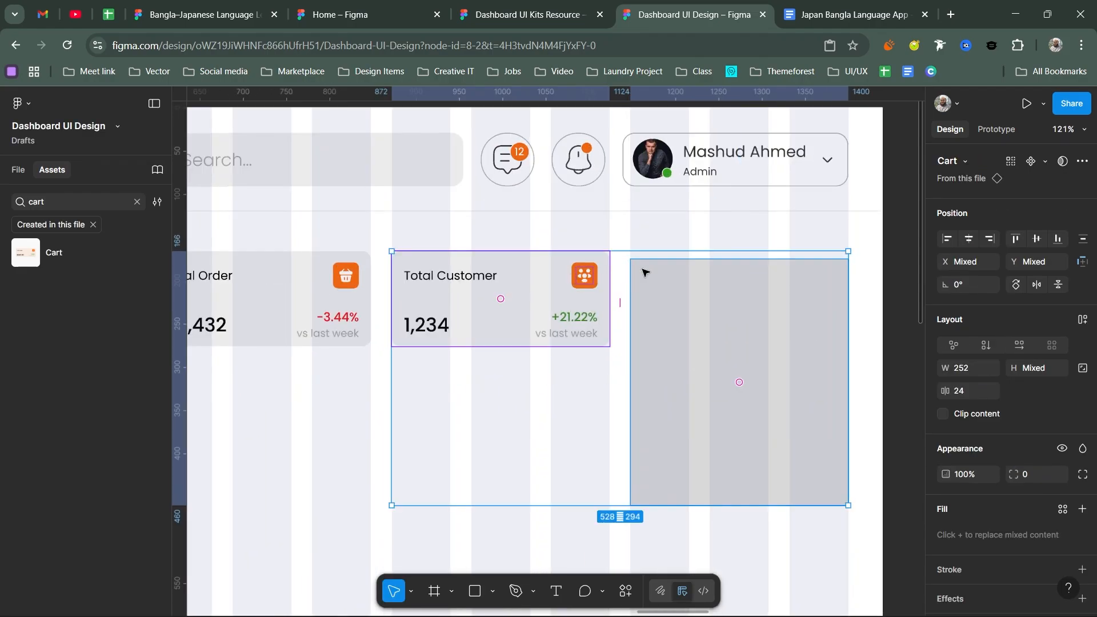
{"action": "left_click", "coordinate": [1016, 239]}
Step: Fill the new rectangle with the Black/10 color style and round its corners to 10
{"action": "left_click", "coordinate": [758, 369]}
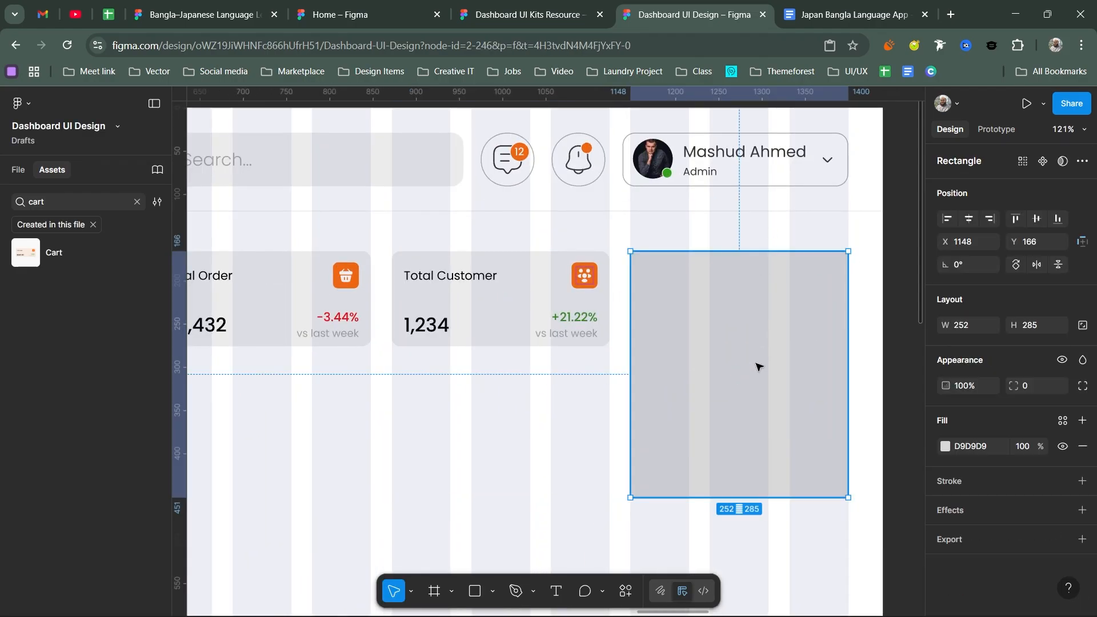
{"action": "left_click", "coordinate": [1061, 421]}
{"action": "scroll", "coordinate": [869, 471], "scroll_direction": "down", "scroll_amount": 5}
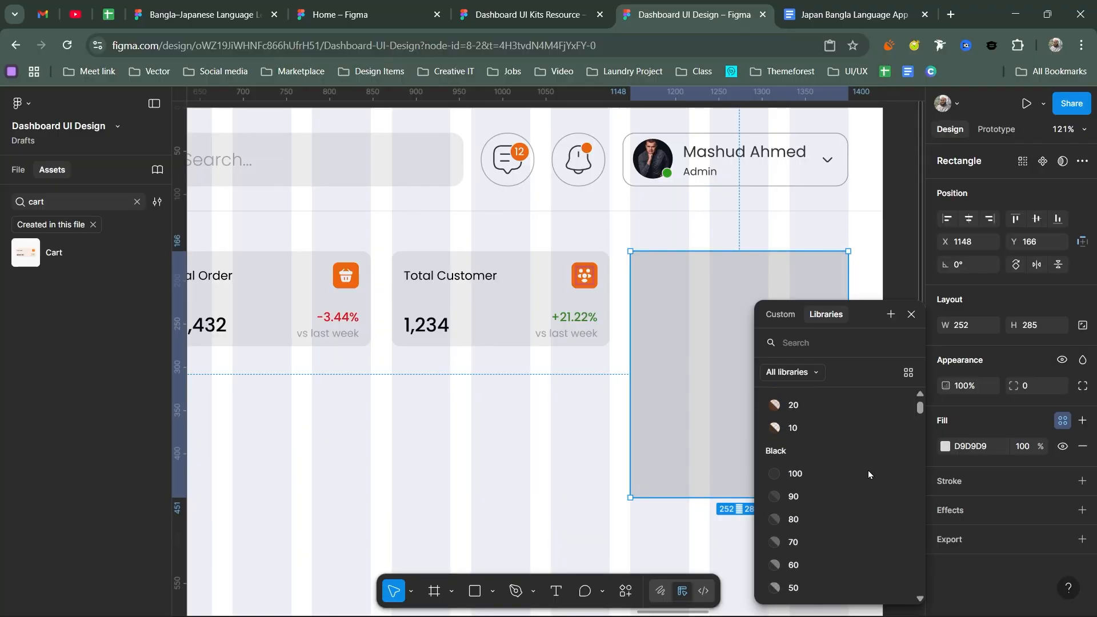
{"action": "scroll", "coordinate": [839, 520], "scroll_direction": "down", "scroll_amount": 2}
{"action": "left_click", "coordinate": [785, 522]}
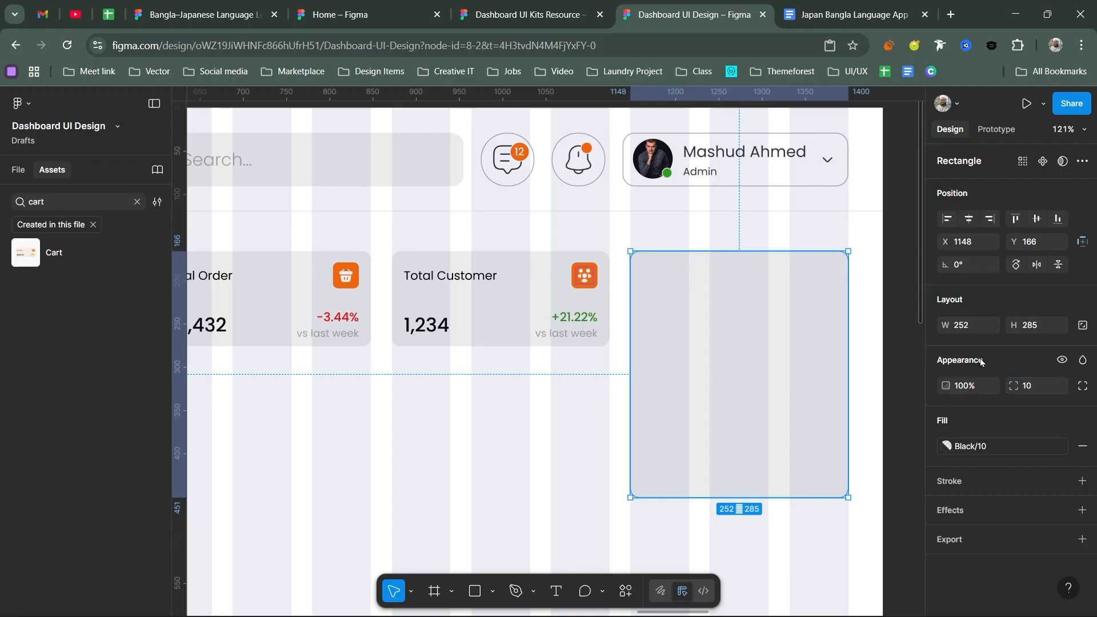
Step: Extend the rectangle downward to a height of about 498, with its top edge level with the Total Customer card
{"action": "left_click", "coordinate": [556, 276], "text": "shift"}
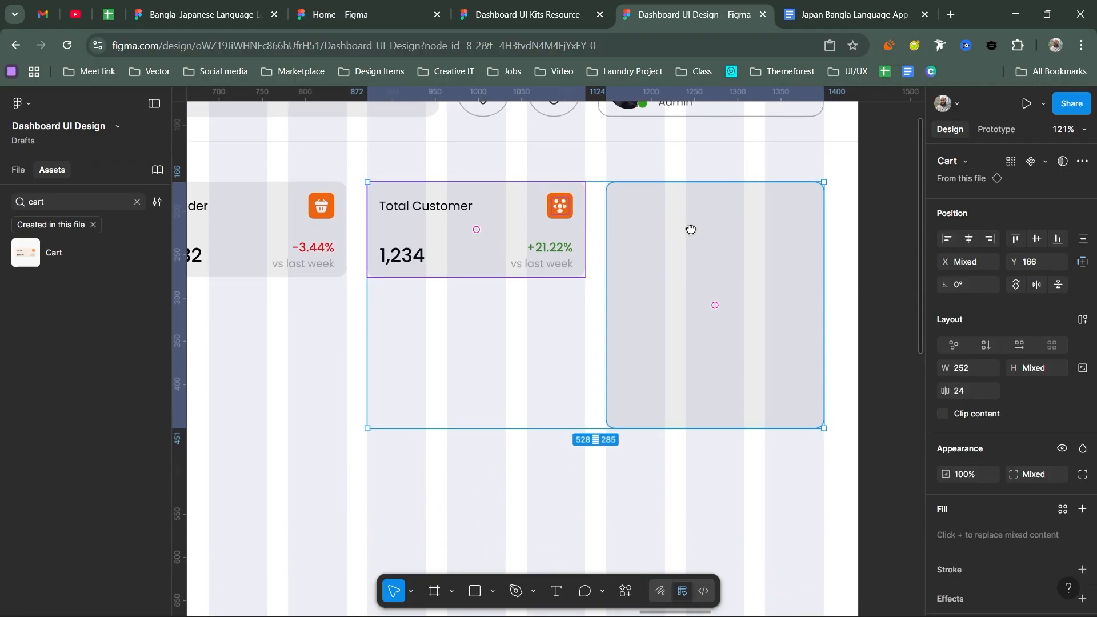
{"action": "scroll", "coordinate": [691, 228], "scroll_direction": "down", "scroll_amount": 3}
{"action": "left_click", "coordinate": [685, 399]}
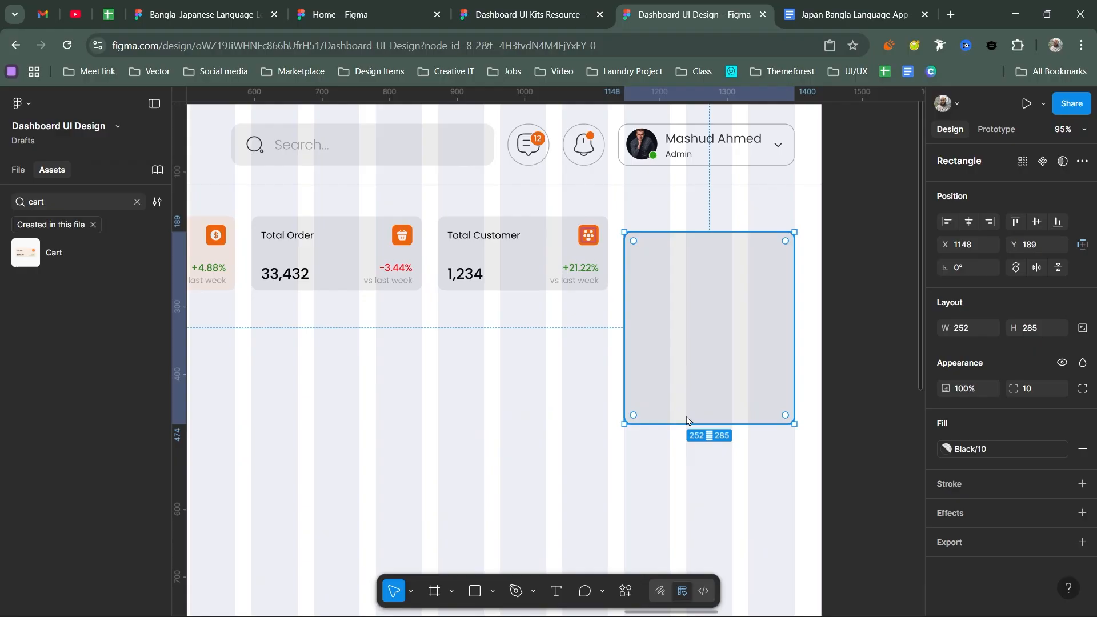
{"action": "scroll", "coordinate": [698, 404], "scroll_direction": "down", "scroll_amount": 3}
{"action": "left_click_drag", "start_coordinate": [698, 405], "coordinate": [714, 523]}
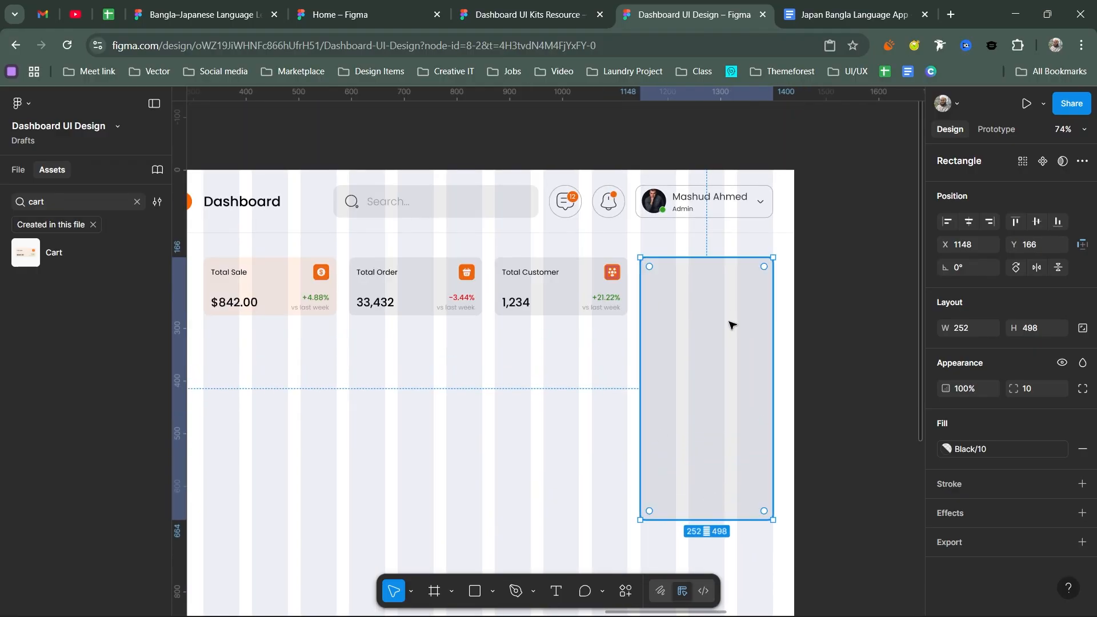
Step: Draw a circle about 180 in diameter inside the tall chart card beside the Total Customer card
{"action": "scroll", "coordinate": [729, 320], "scroll_direction": "up", "scroll_amount": 3}
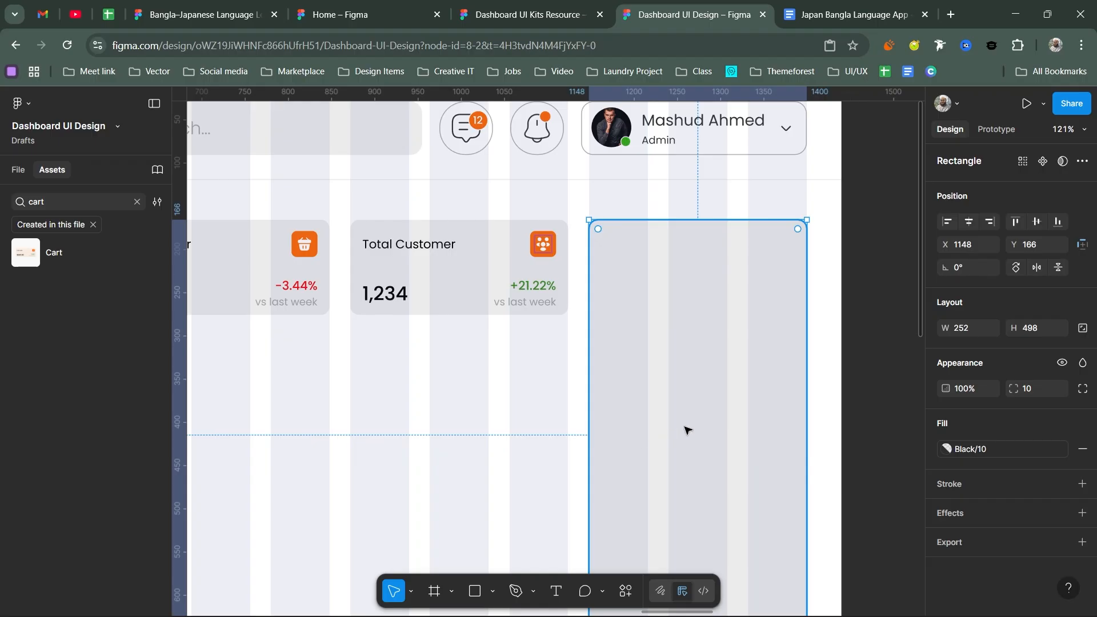
{"action": "scroll", "coordinate": [693, 404], "scroll_direction": "down", "scroll_amount": 2}
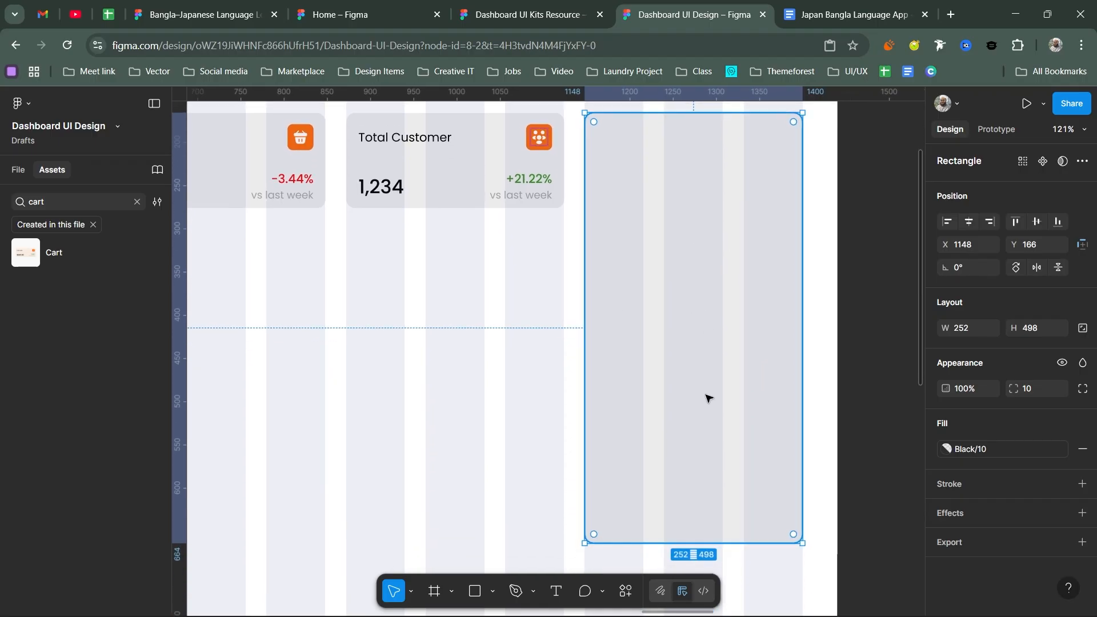
{"action": "scroll", "coordinate": [690, 387], "scroll_direction": "up", "scroll_amount": 2}
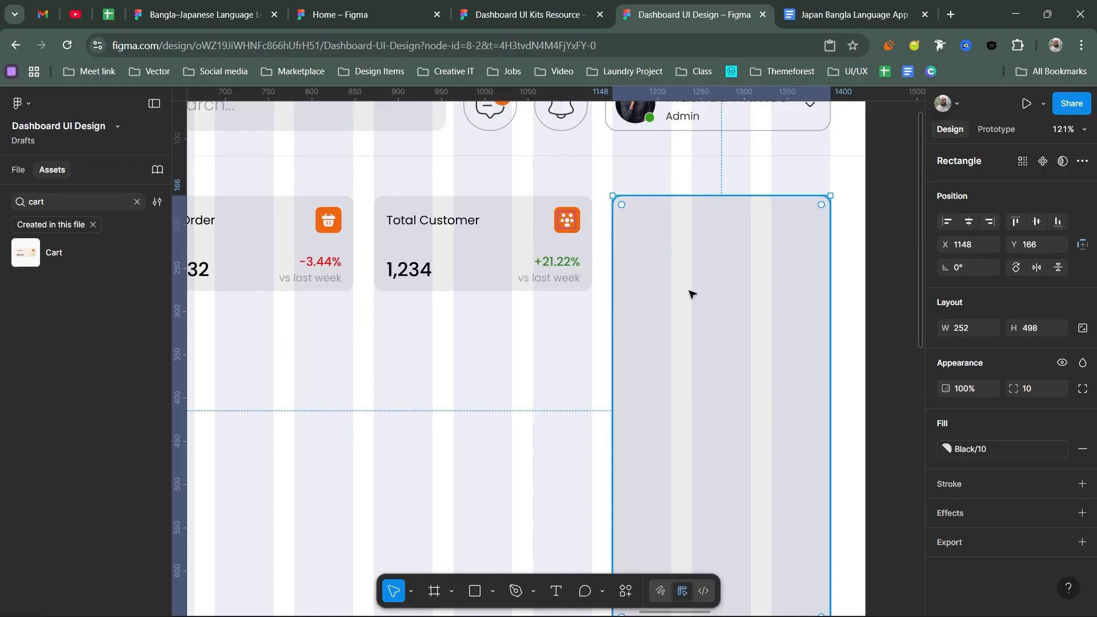
{"action": "key", "text": "o"}
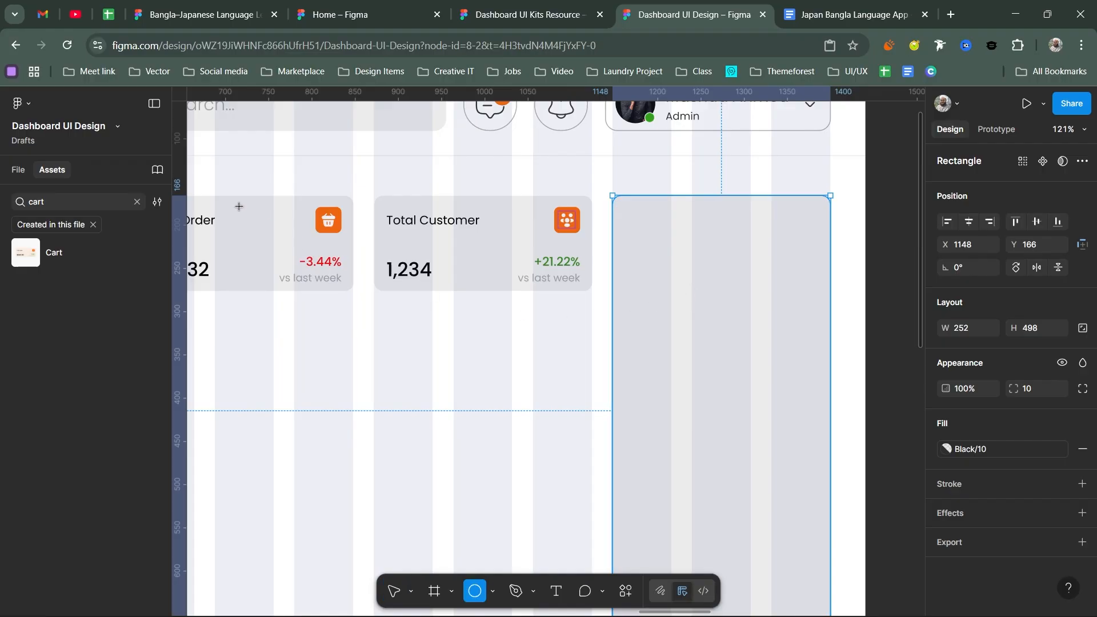
{"action": "left_click", "coordinate": [677, 331]}
{"action": "left_click_drag", "start_coordinate": [690, 324], "coordinate": [733, 372]}
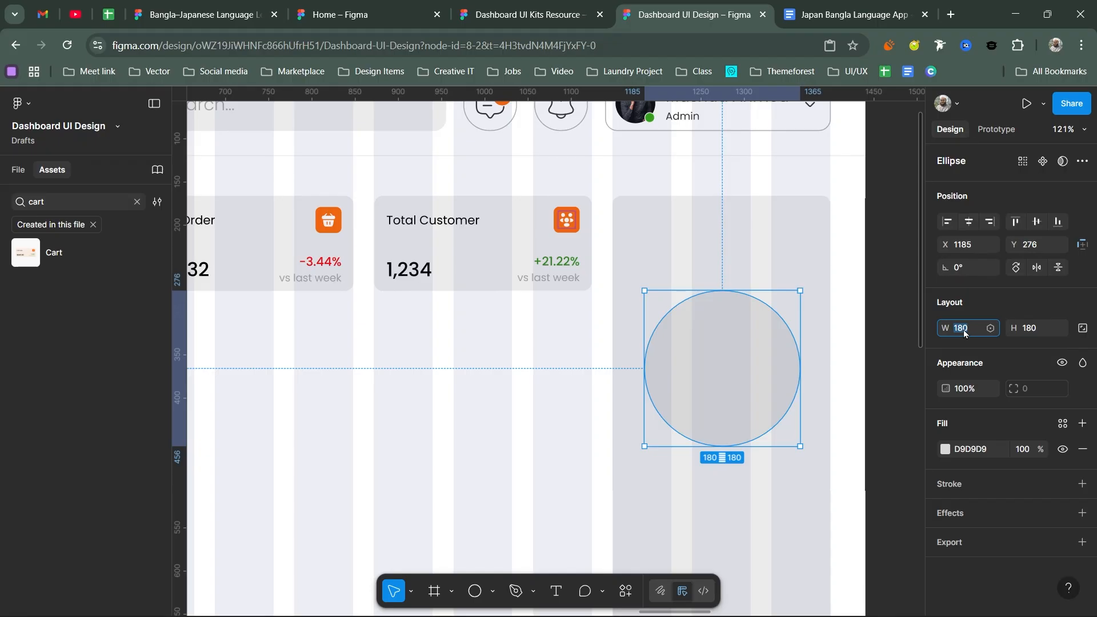
Step: Lock the circle's proportions, set its size to 200 by 200 and center it horizontally in the chart card
{"action": "left_click", "coordinate": [1082, 329]}
{"action": "left_click", "coordinate": [1046, 330]}
{"action": "type", "text": "200"}
{"action": "key", "text": "Return"}
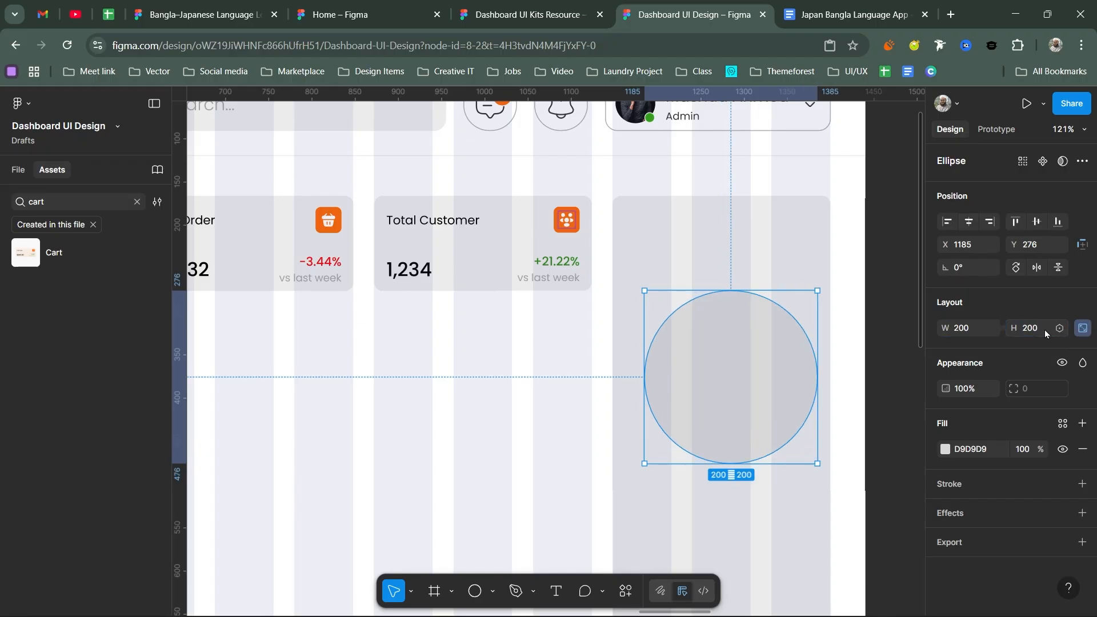
{"action": "left_click_drag", "start_coordinate": [746, 385], "coordinate": [736, 389]}
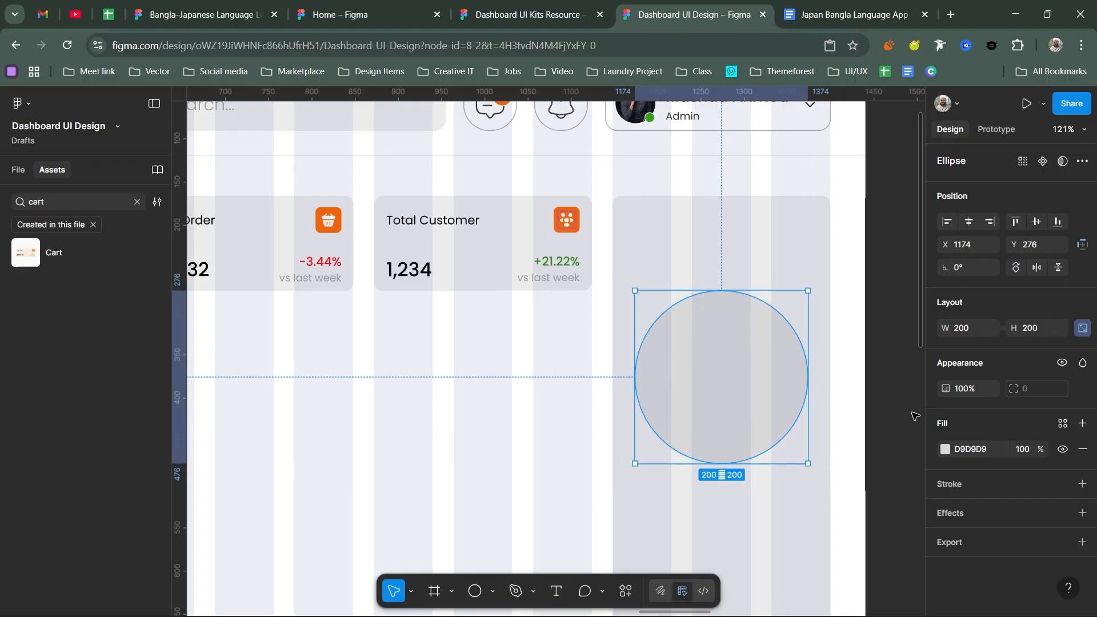
Step: Fill the circle with the Accent/100 color style and move it off the slide, onto the component sheet below the $842.00 card
{"action": "left_click", "coordinate": [1060, 424]}
{"action": "left_click", "coordinate": [800, 450]}
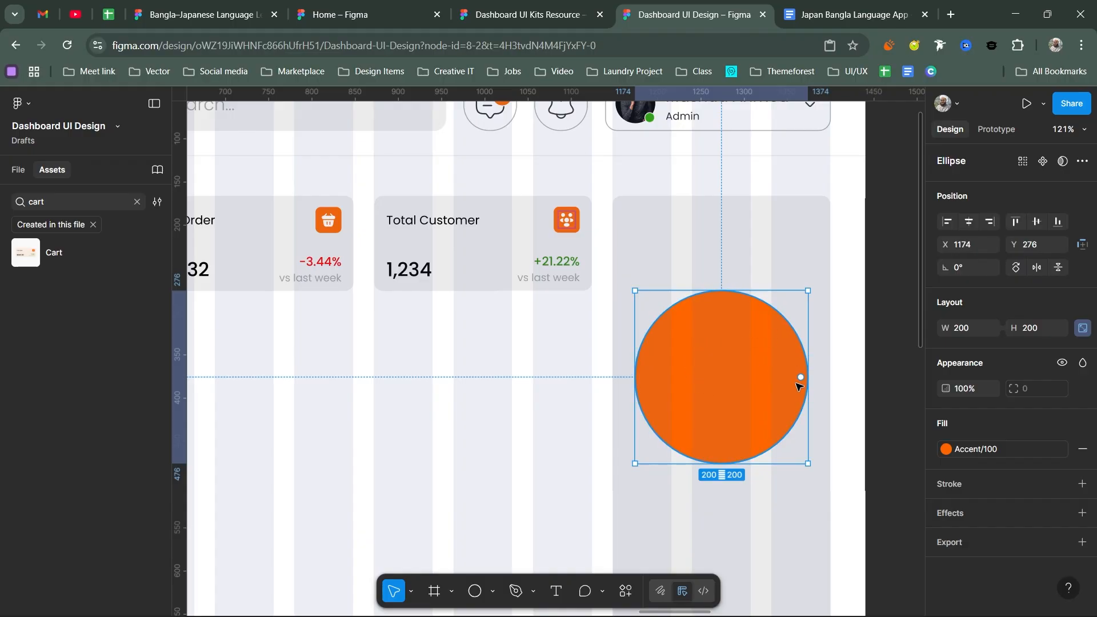
{"action": "scroll", "coordinate": [798, 385], "scroll_direction": "down", "scroll_amount": 10}
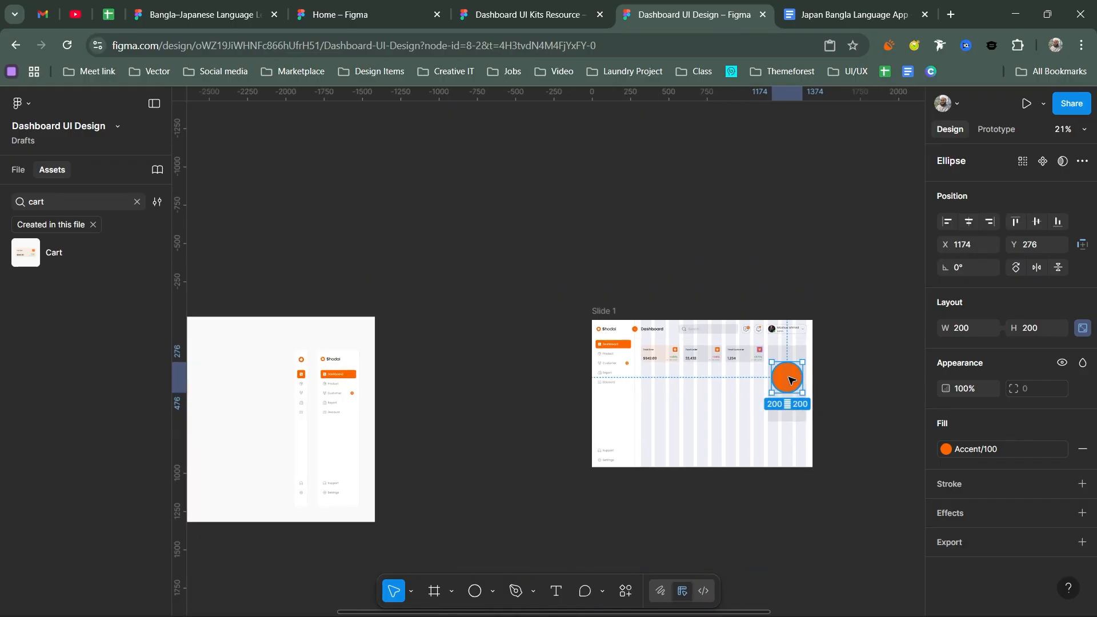
{"action": "left_click_drag", "start_coordinate": [789, 380], "coordinate": [699, 322]}
{"action": "scroll", "coordinate": [610, 407], "scroll_direction": "up", "scroll_amount": 3}
{"action": "scroll", "coordinate": [460, 431], "scroll_direction": "up", "scroll_amount": 5}
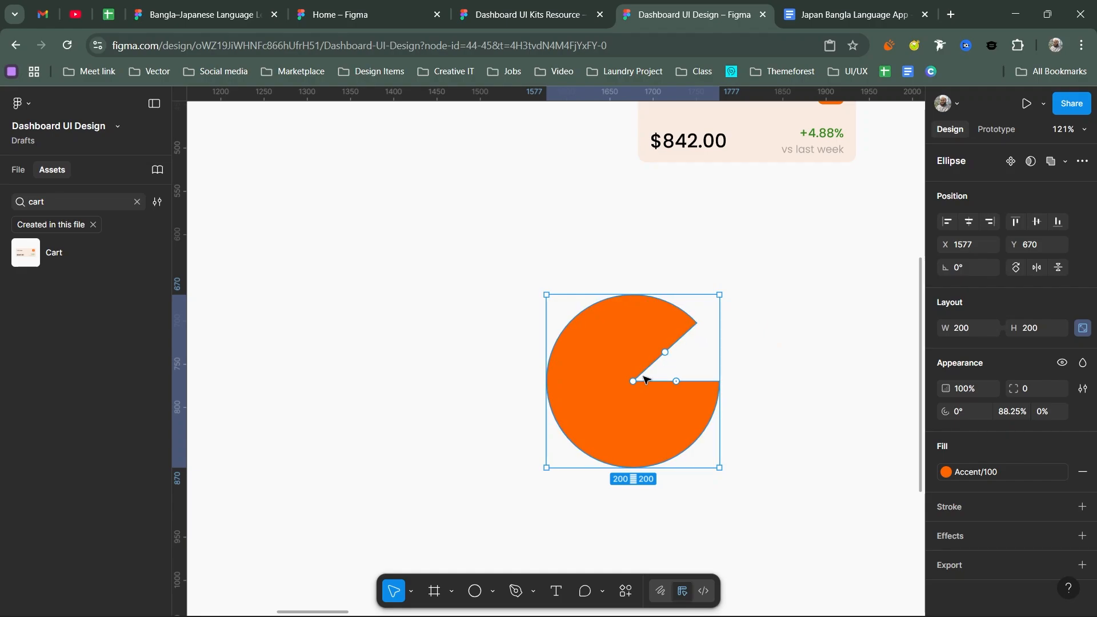
{"action": "left_click_drag", "start_coordinate": [634, 382], "coordinate": [581, 384]}
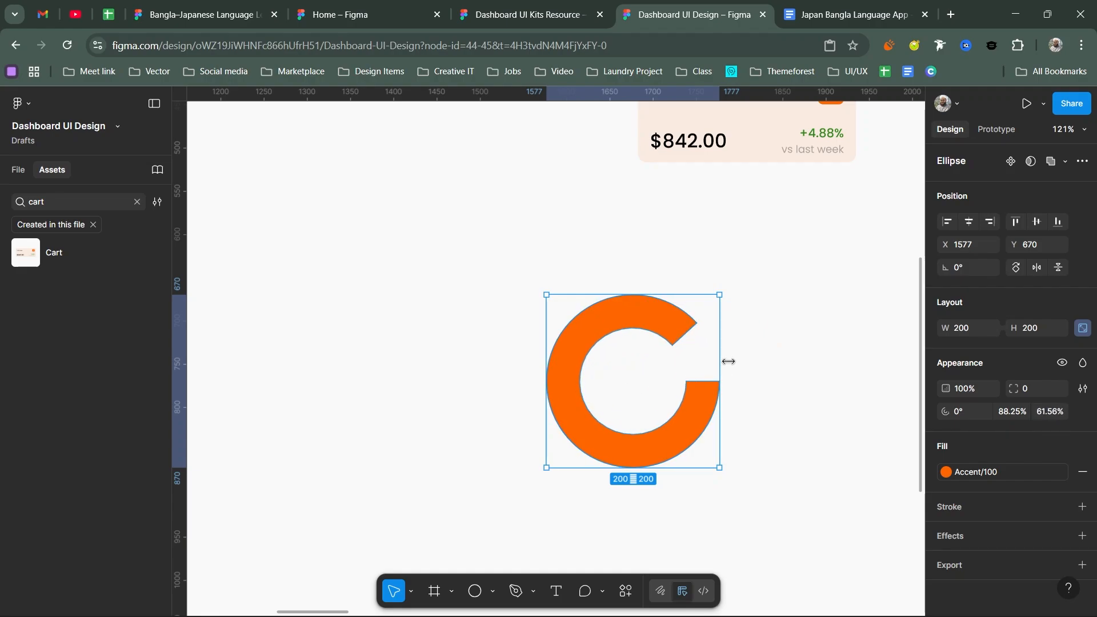
{"action": "key", "text": "ctrl+z"}
{"action": "key", "text": "ctrl+z"}
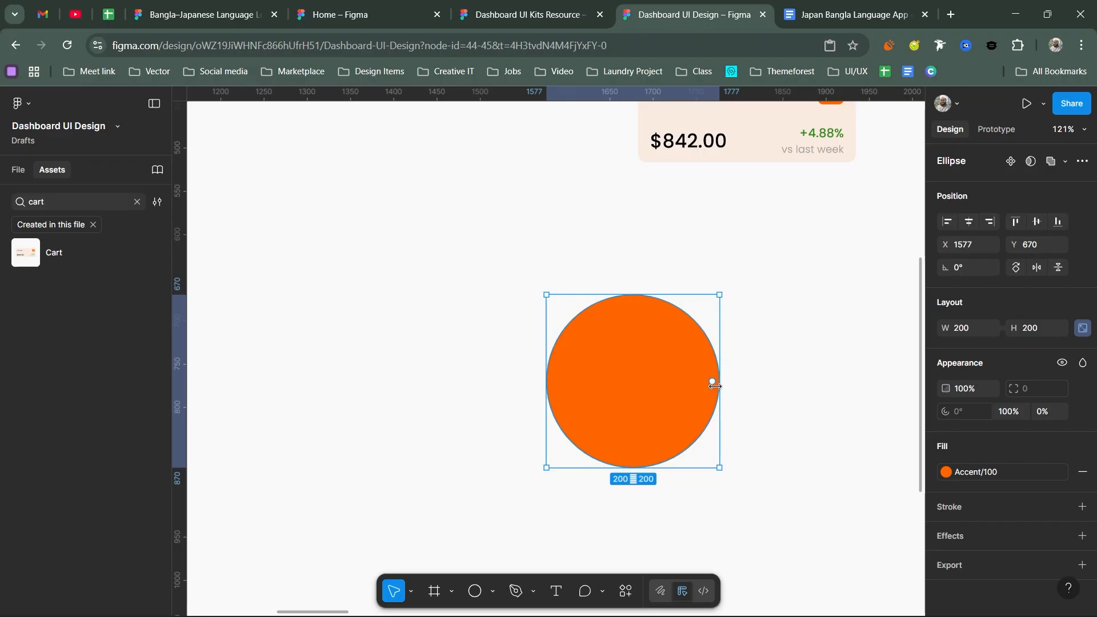
{"action": "left_click_drag", "start_coordinate": [713, 382], "coordinate": [712, 370]}
{"action": "key", "text": "ctrl+z"}
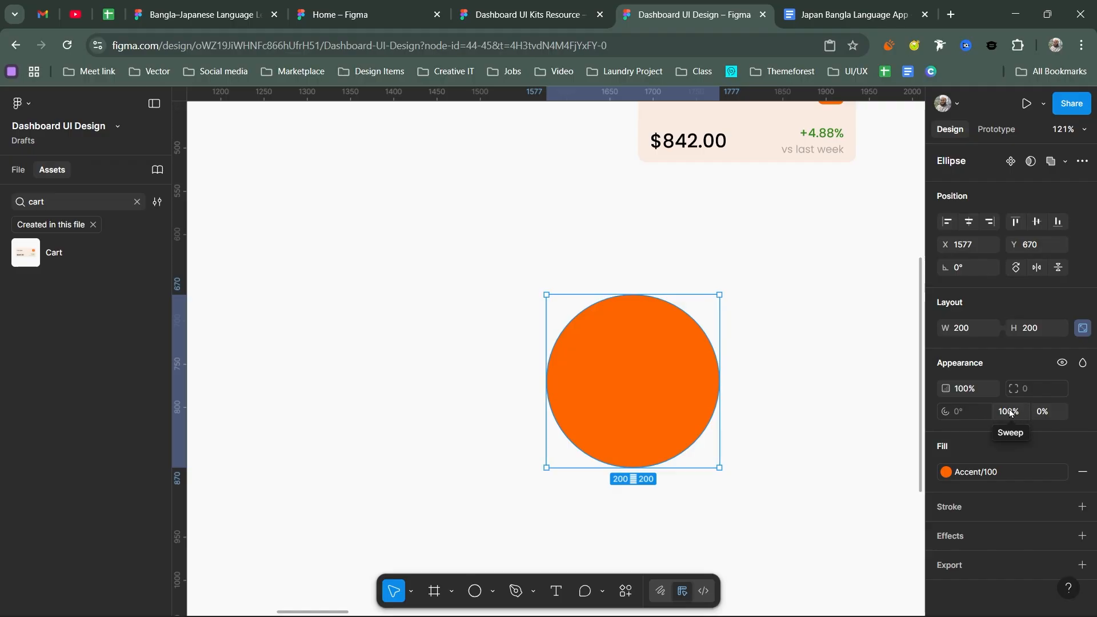
Step: Open the orange circle to a sweep of about 94.5% and hollow it into a thin ring with a ratio of about 82%
{"action": "left_click_drag", "start_coordinate": [713, 381], "coordinate": [712, 347]}
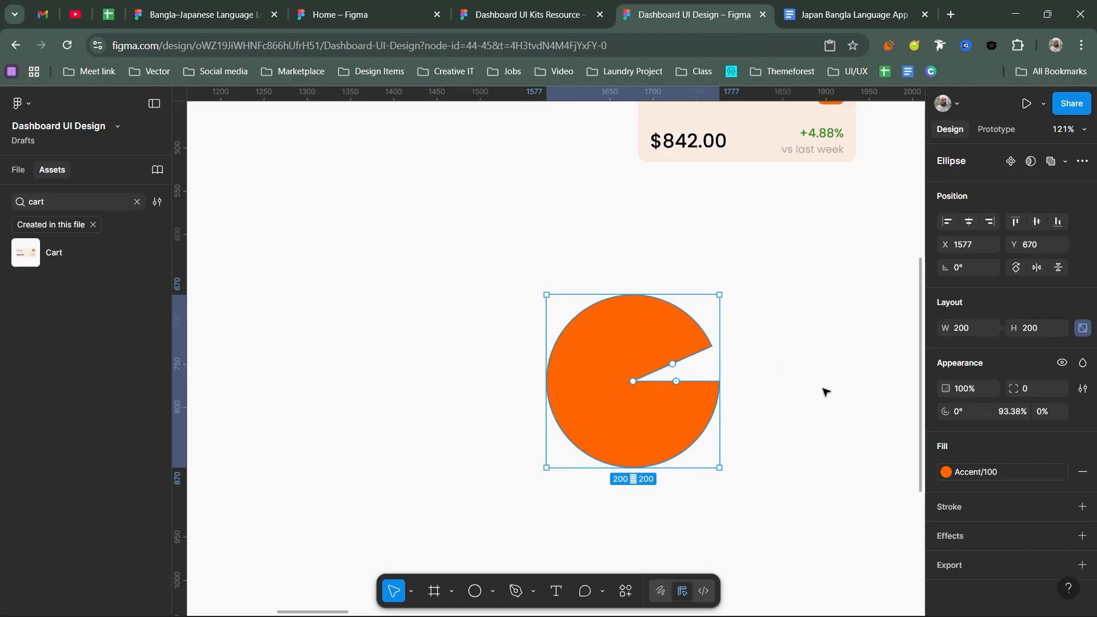
{"action": "left_click", "coordinate": [1005, 417]}
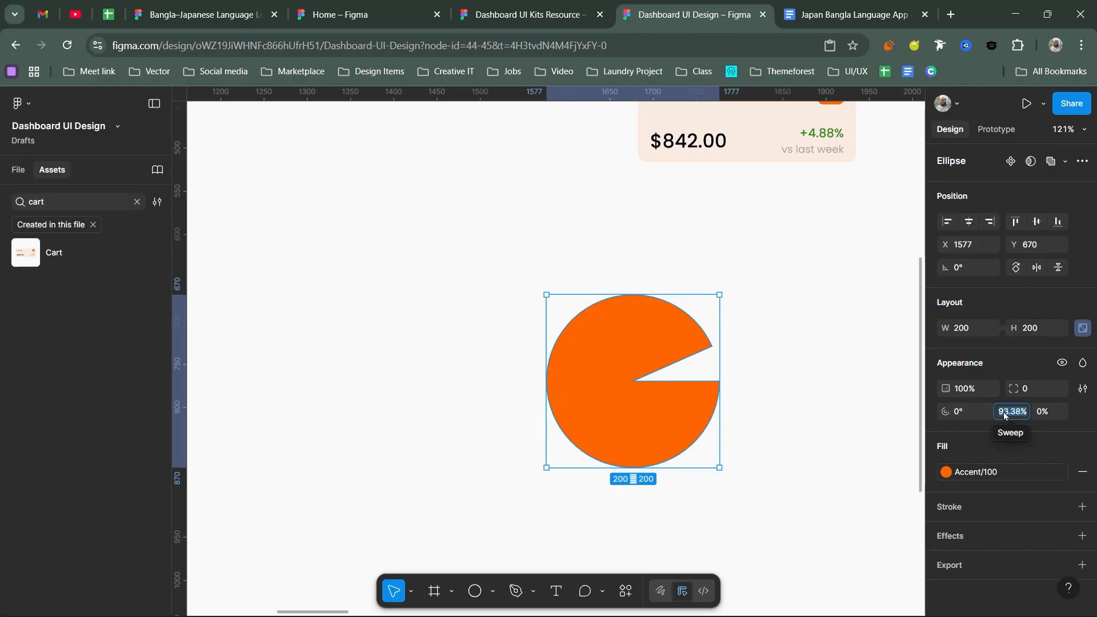
{"action": "mouse_move", "coordinate": [634, 382]}
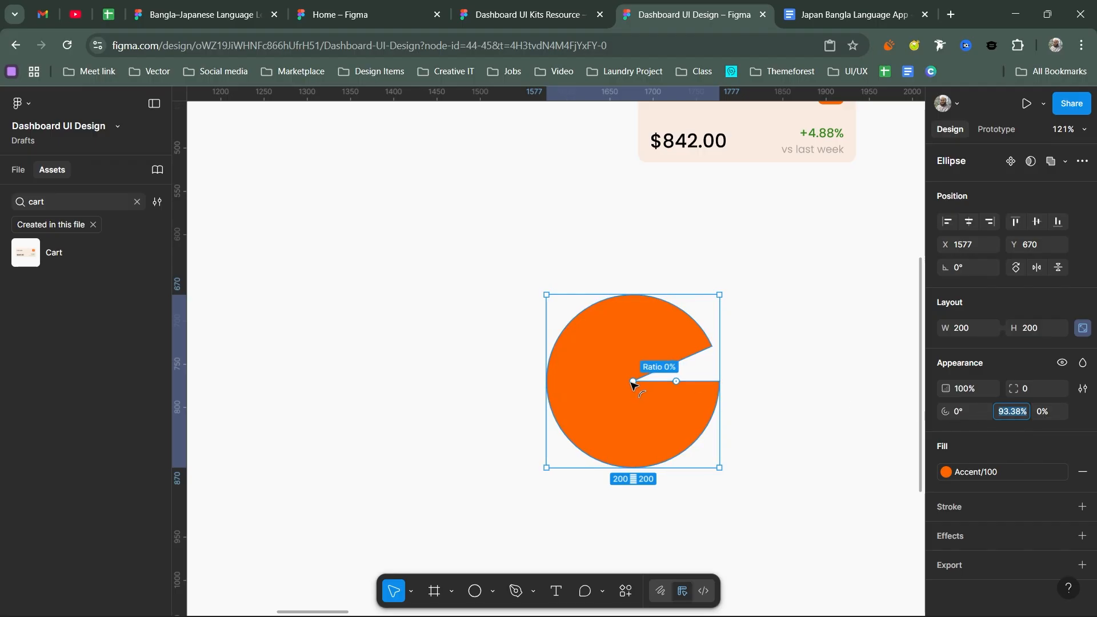
{"action": "left_click_drag", "start_coordinate": [633, 382], "coordinate": [646, 315]}
{"action": "mouse_move", "coordinate": [708, 353]}
{"action": "left_mouse_down"}
{"action": "mouse_move", "coordinate": [644, 315]}
{"action": "mouse_move", "coordinate": [693, 320]}
{"action": "mouse_move", "coordinate": [707, 355]}
{"action": "left_mouse_up"}
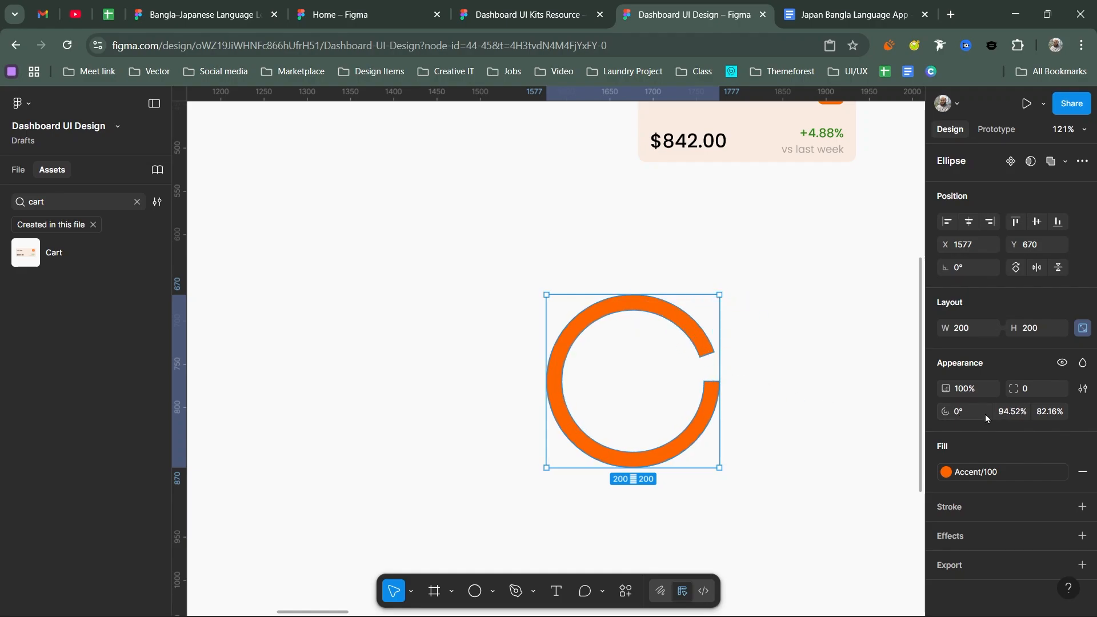
Step: Thicken the ring to a ratio of about 55%, and then try a ratio of 25%
{"action": "mouse_move", "coordinate": [568, 396]}
{"action": "left_mouse_down"}
{"action": "mouse_move", "coordinate": [597, 388]}
{"action": "mouse_move", "coordinate": [586, 390]}
{"action": "left_mouse_up"}
{"action": "left_click", "coordinate": [1043, 414]}
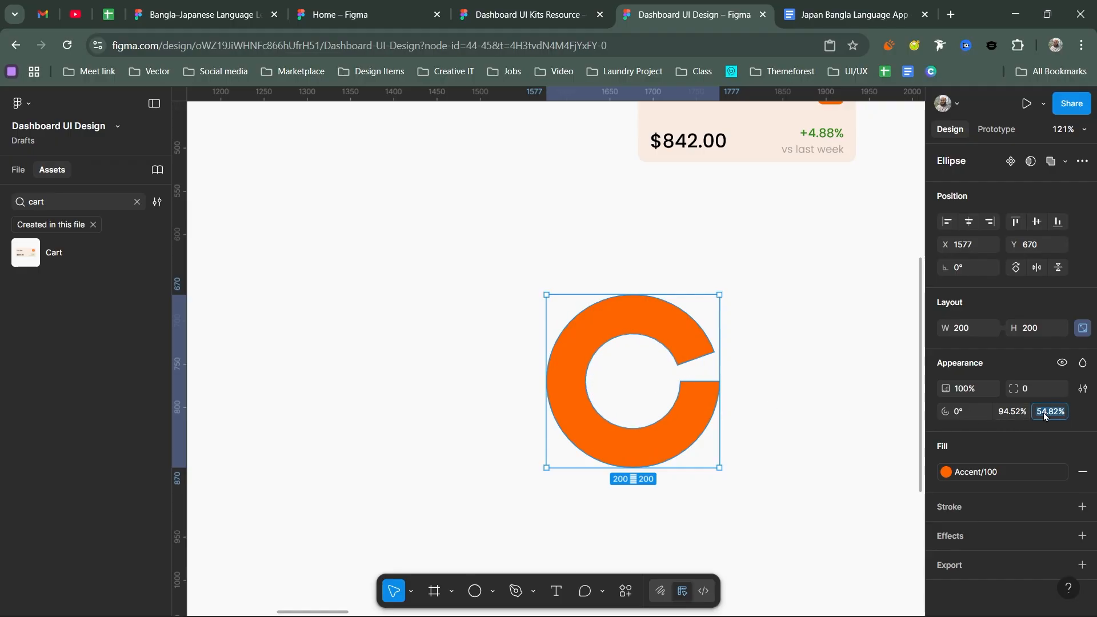
{"action": "type", "text": "25"}
{"action": "key", "text": "Return"}
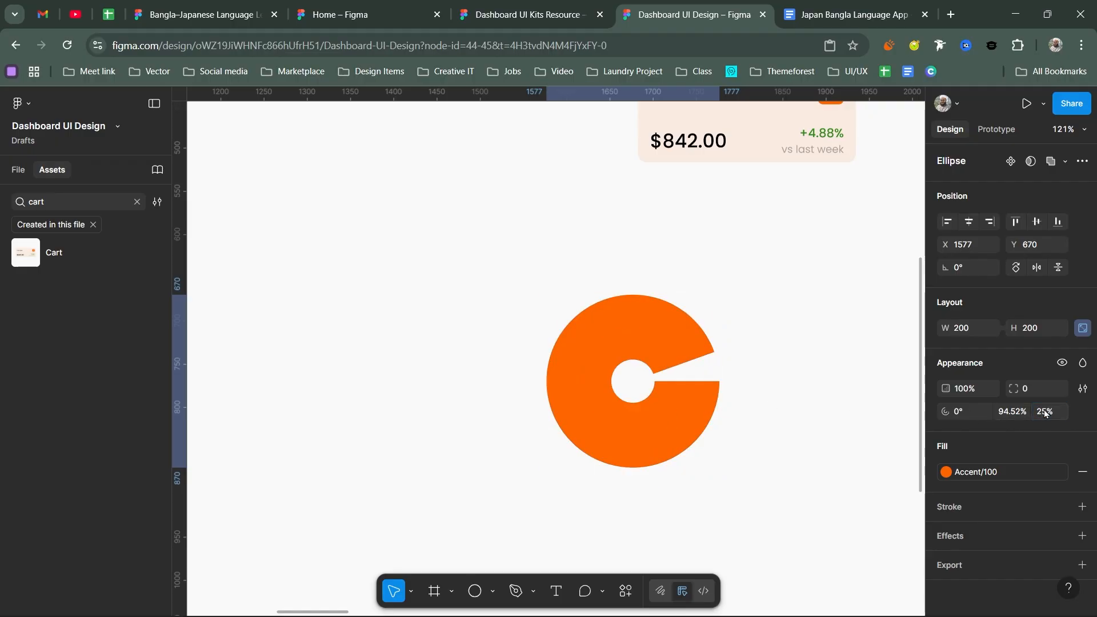
Step: Set the ring's ratio to 80% and shorten its sweep to 25% to leave a quarter arc
{"action": "left_click", "coordinate": [1045, 412]}
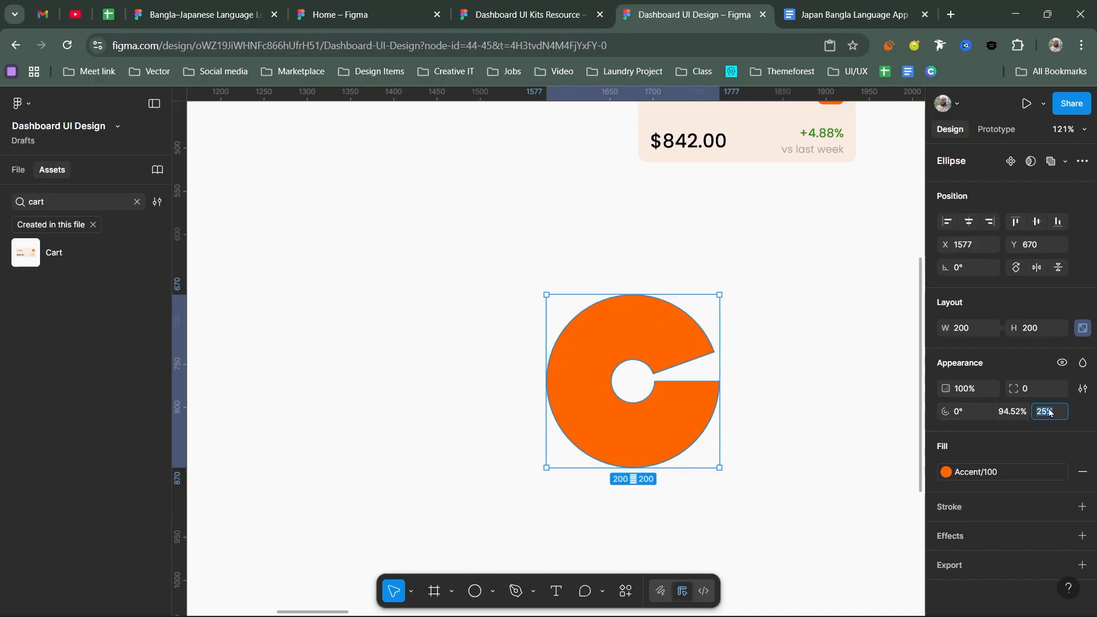
{"action": "type", "text": "80"}
{"action": "key", "text": "Return"}
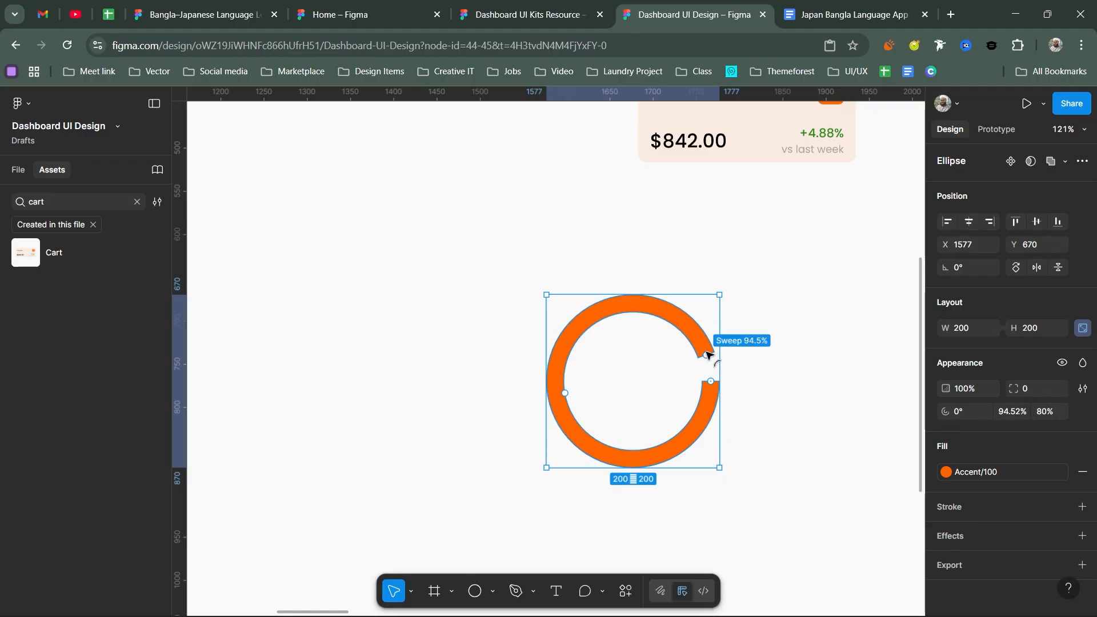
{"action": "left_click_drag", "start_coordinate": [707, 354], "coordinate": [661, 315]}
{"action": "left_click_drag", "start_coordinate": [565, 337], "coordinate": [634, 434]}
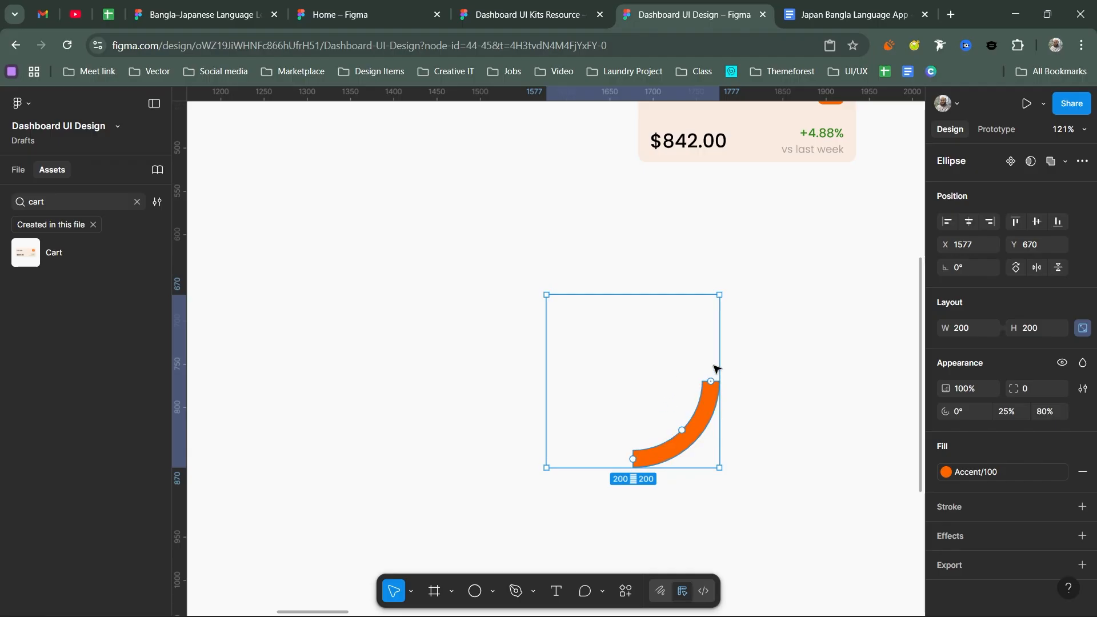
Step: Duplicate the arc in place twice, with one copy starting at about 93.5° with 15.3% sweep and the other at 152.5° with 37.5% sweep
{"action": "left_click_drag", "start_coordinate": [711, 381], "coordinate": [632, 462]}
{"action": "left_click_drag", "start_coordinate": [555, 377], "coordinate": [567, 423]}
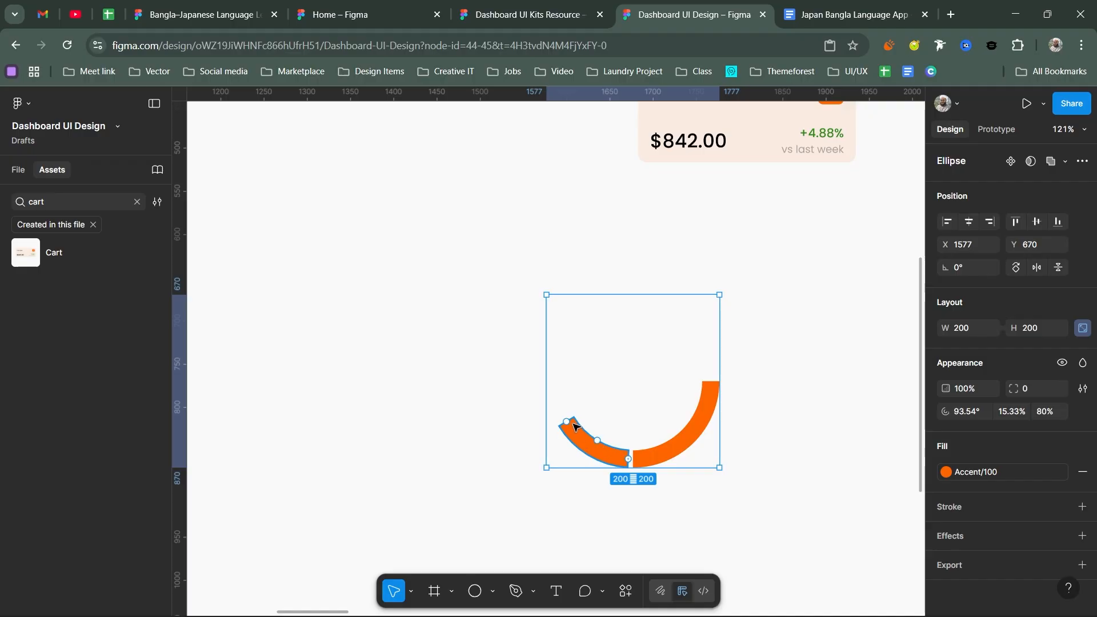
{"action": "left_click_drag", "start_coordinate": [628, 458], "coordinate": [564, 417]}
{"action": "left_click_drag", "start_coordinate": [565, 344], "coordinate": [656, 325]}
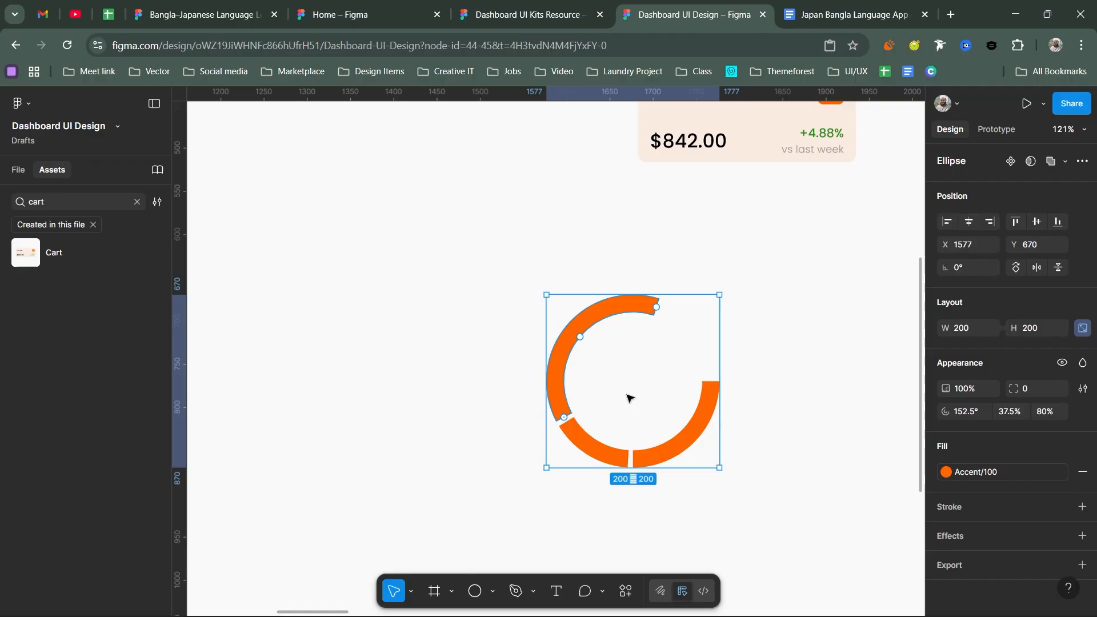
Step: Add a fourth arc in place to close the ring, starting at about -68.5° with a sweep of about 18%
{"action": "left_click_drag", "start_coordinate": [565, 417], "coordinate": [604, 310]}
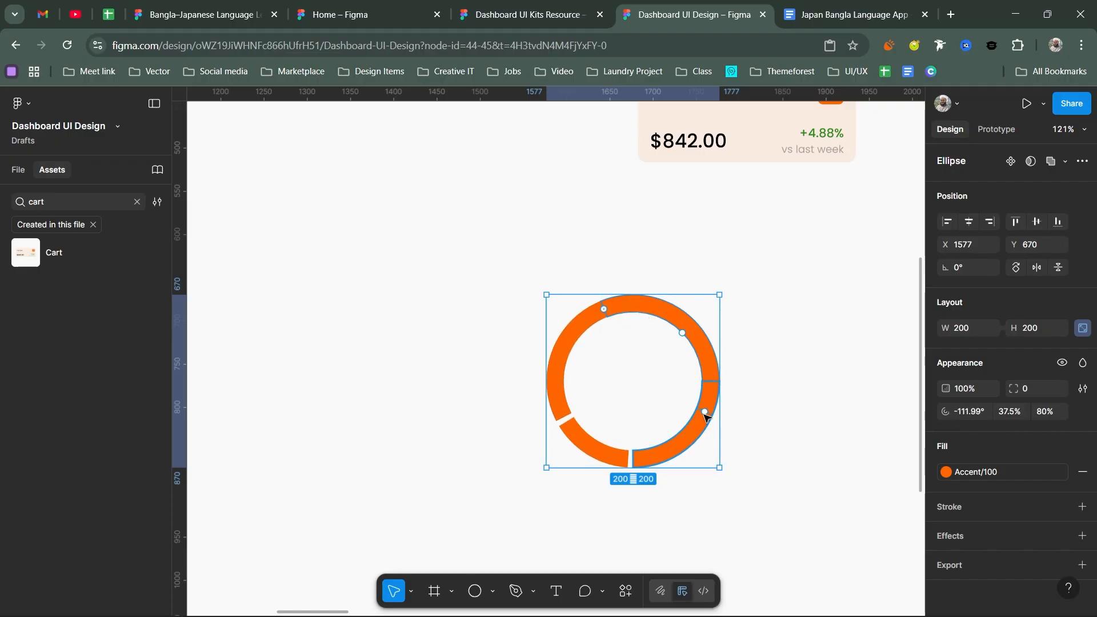
{"action": "left_click_drag", "start_coordinate": [705, 416], "coordinate": [674, 314]}
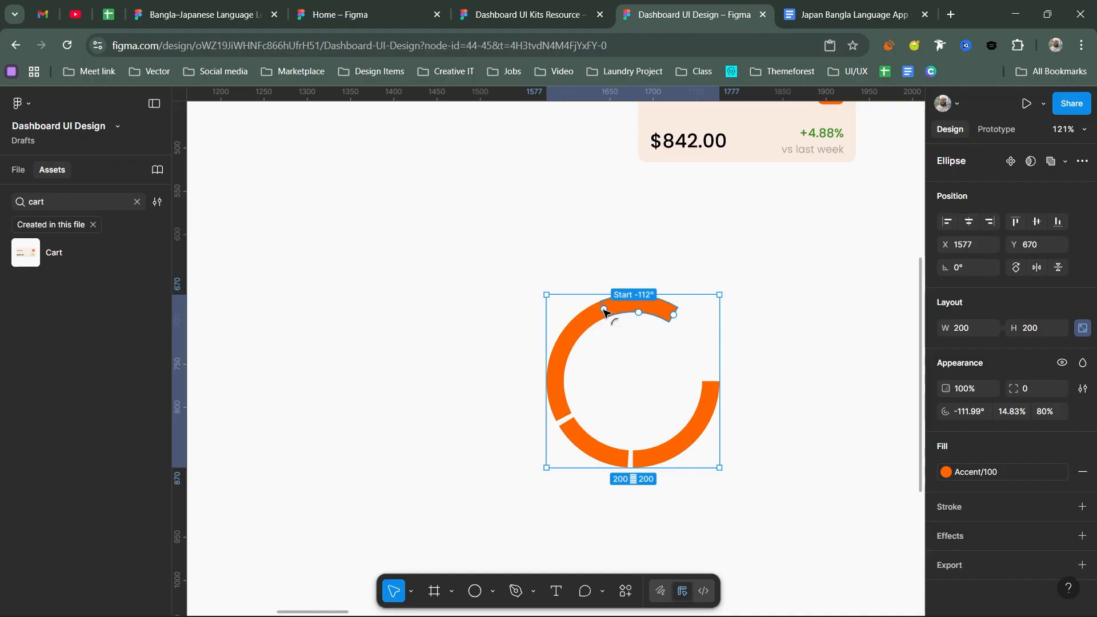
{"action": "left_click_drag", "start_coordinate": [603, 309], "coordinate": [664, 301]}
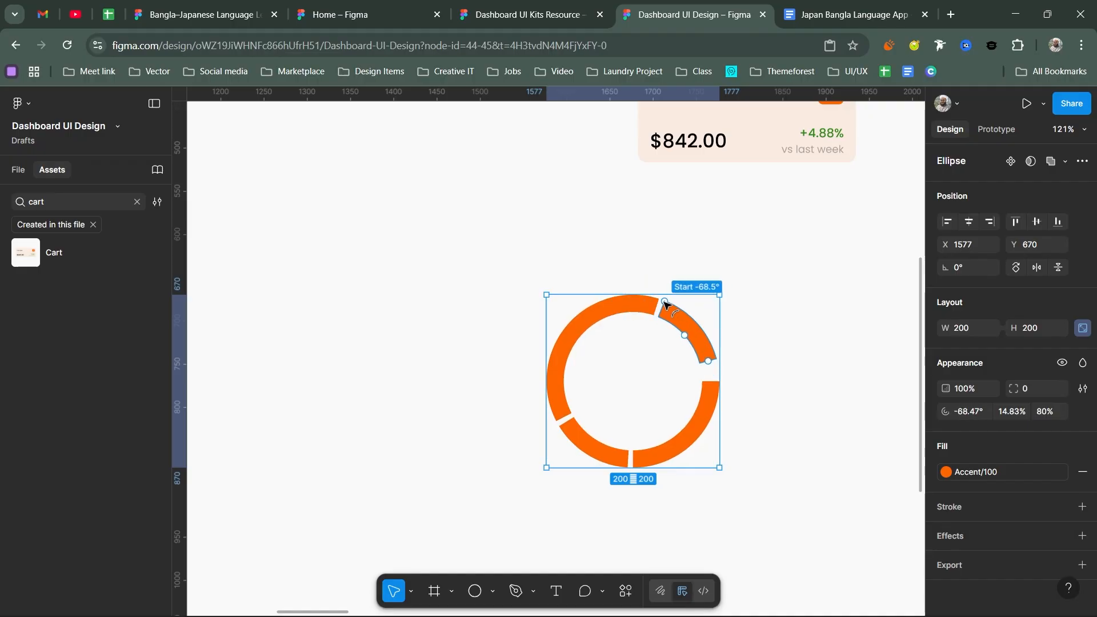
{"action": "left_click_drag", "start_coordinate": [708, 360], "coordinate": [716, 380]}
Step: Round the ends of all four ring arcs with a corner radius of 20
{"action": "scroll", "coordinate": [686, 387], "scroll_direction": "up", "scroll_amount": 3}
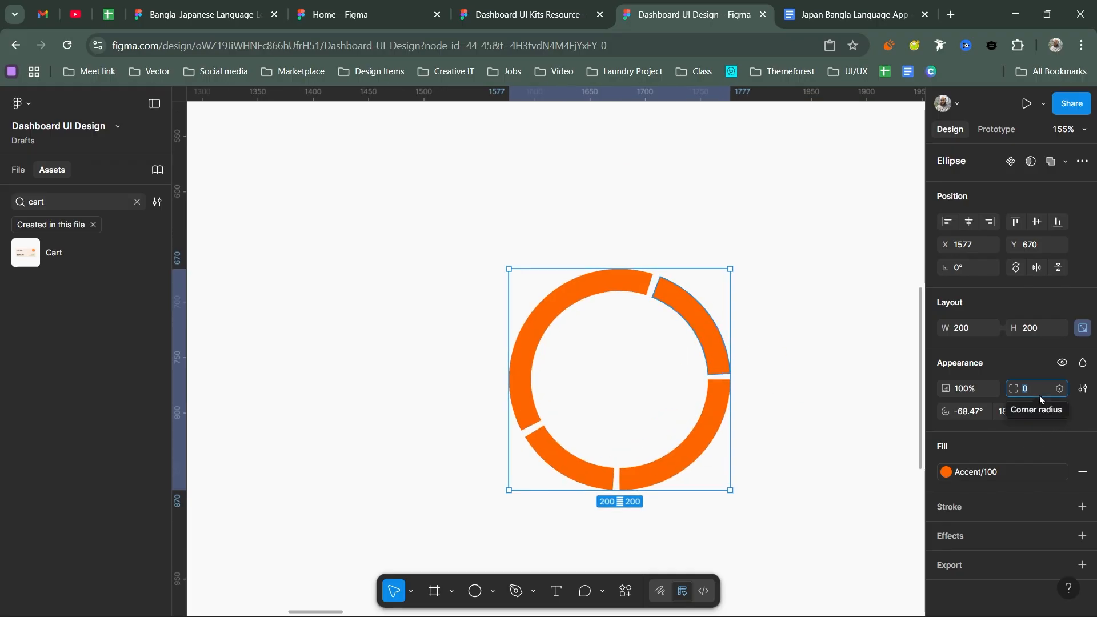
{"action": "type", "text": "20"}
{"action": "key", "text": "Return"}
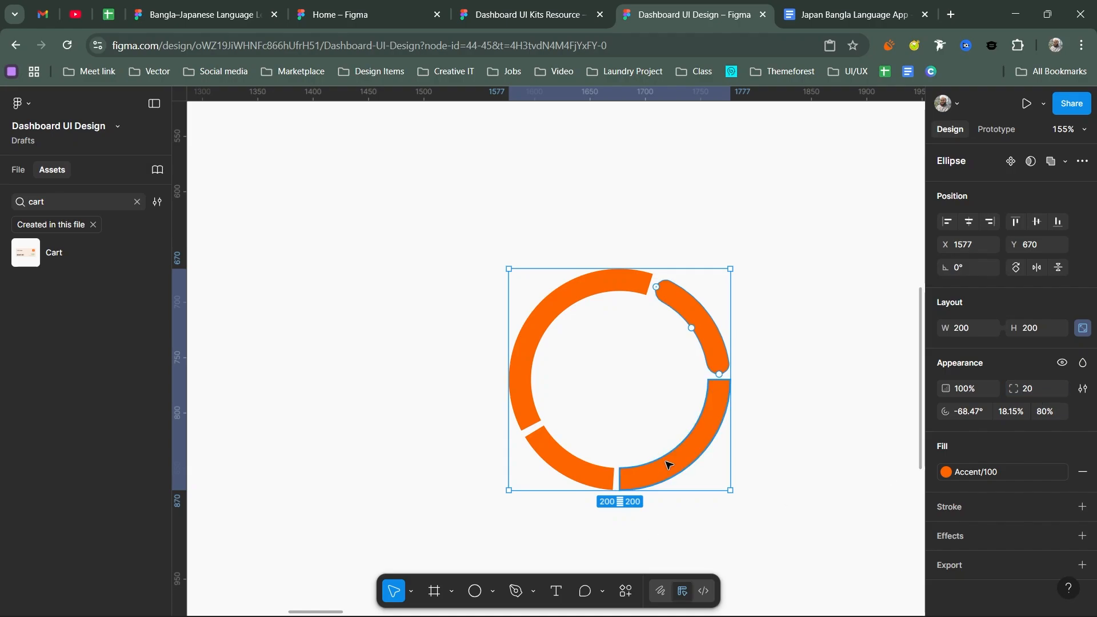
{"action": "left_click_drag", "start_coordinate": [739, 527], "coordinate": [501, 246]}
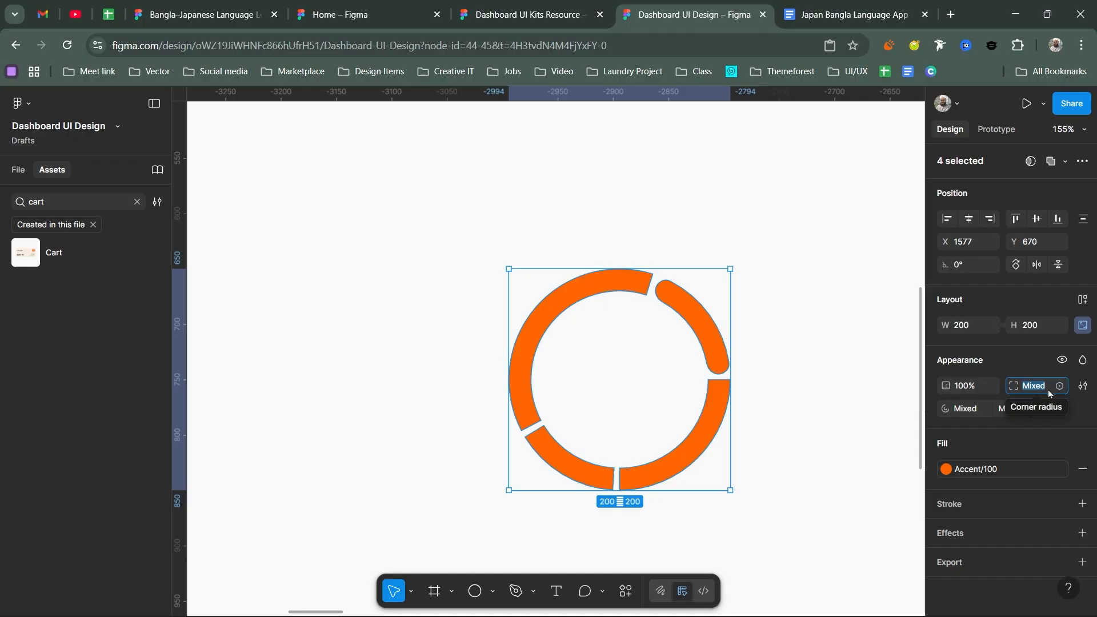
{"action": "type", "text": "20"}
{"action": "key", "text": "Return"}
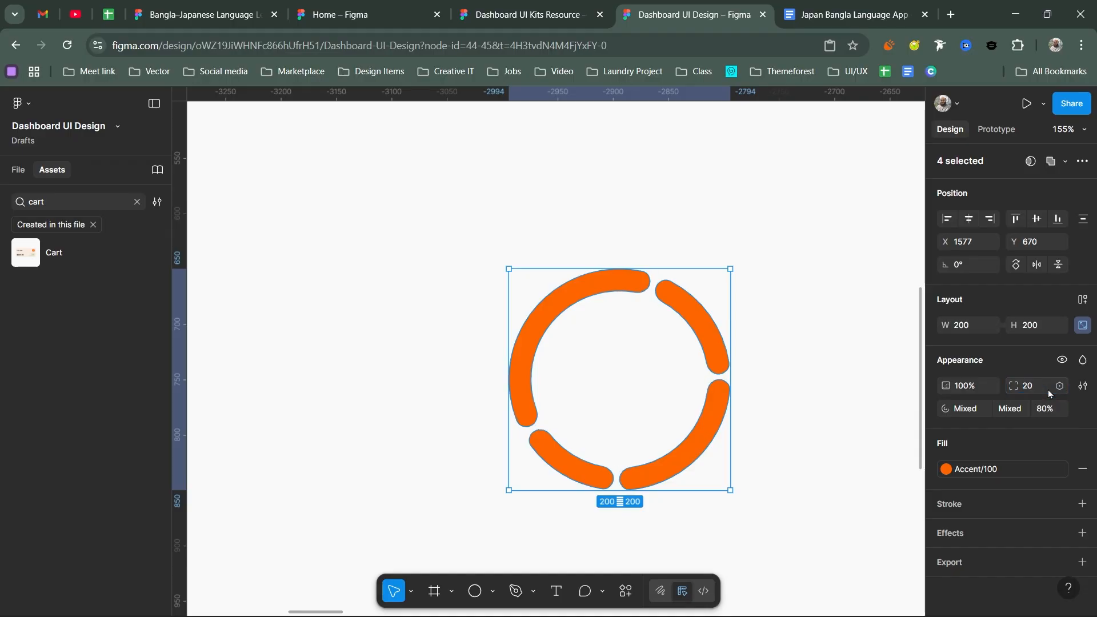
Step: Fill the ring's upper-right arc with the Accent/10 color style
{"action": "left_click", "coordinate": [715, 436]}
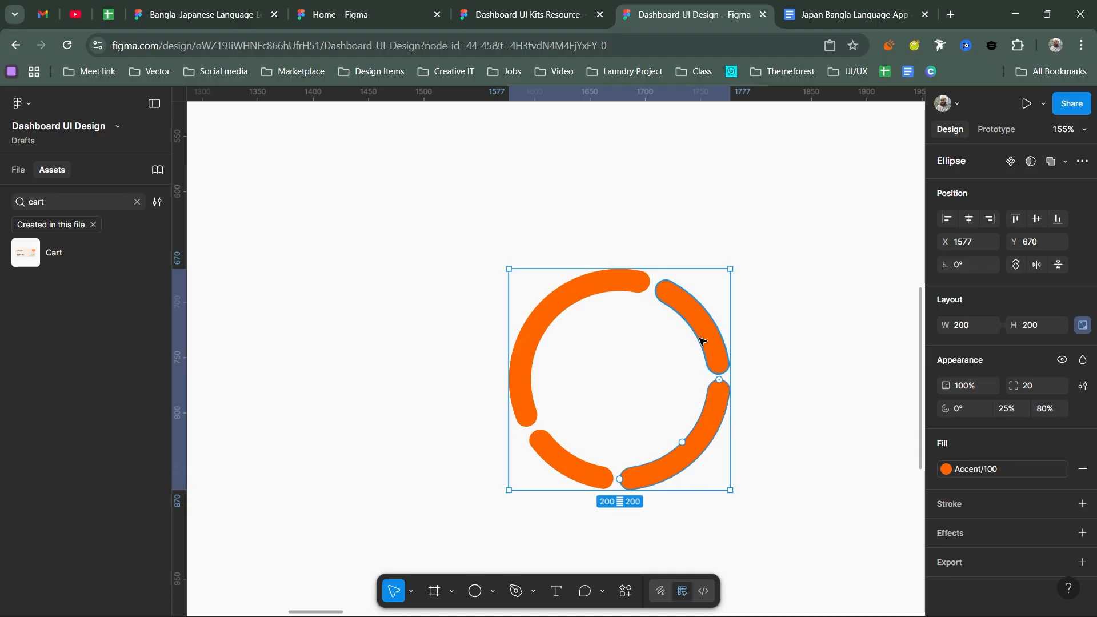
{"action": "left_click", "coordinate": [715, 366]}
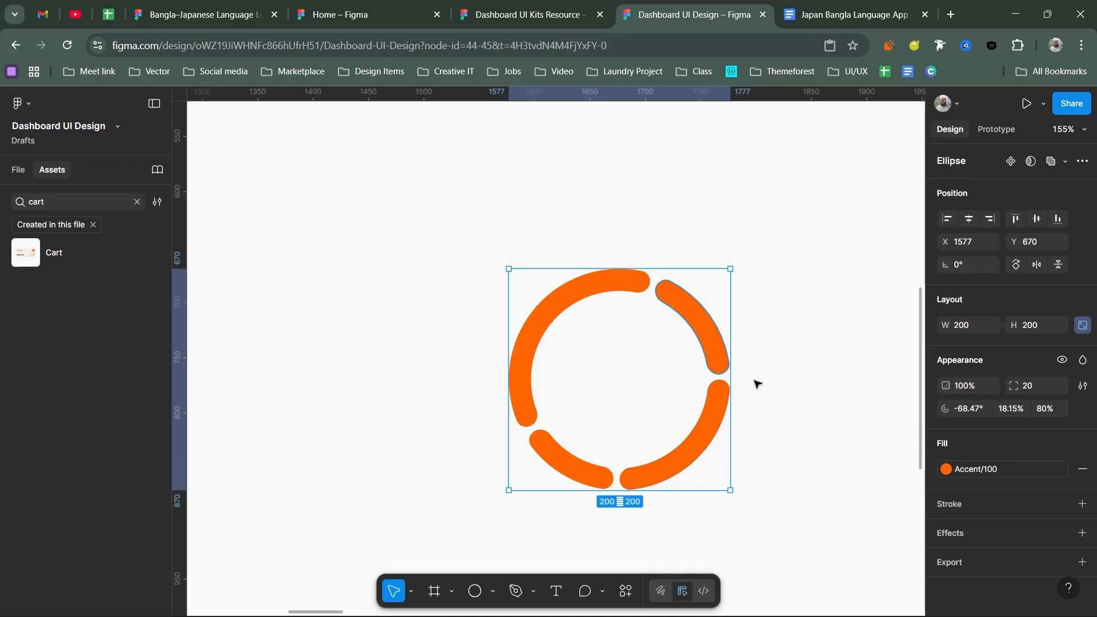
{"action": "left_click", "coordinate": [946, 469]}
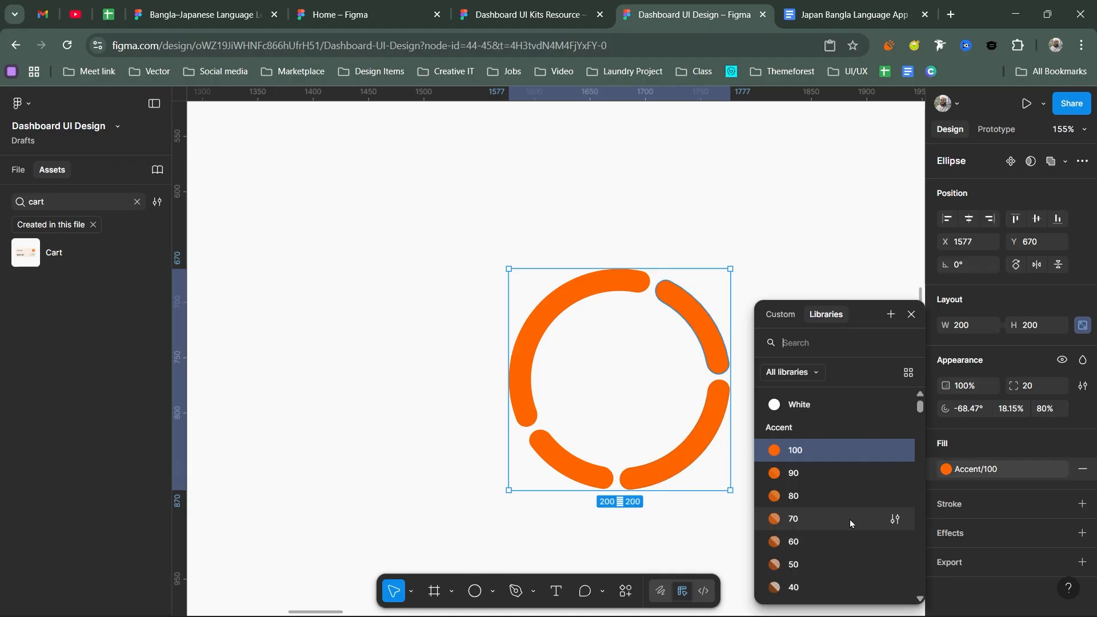
{"action": "scroll", "coordinate": [801, 560], "scroll_direction": "down", "scroll_amount": 3}
{"action": "left_click", "coordinate": [800, 554]}
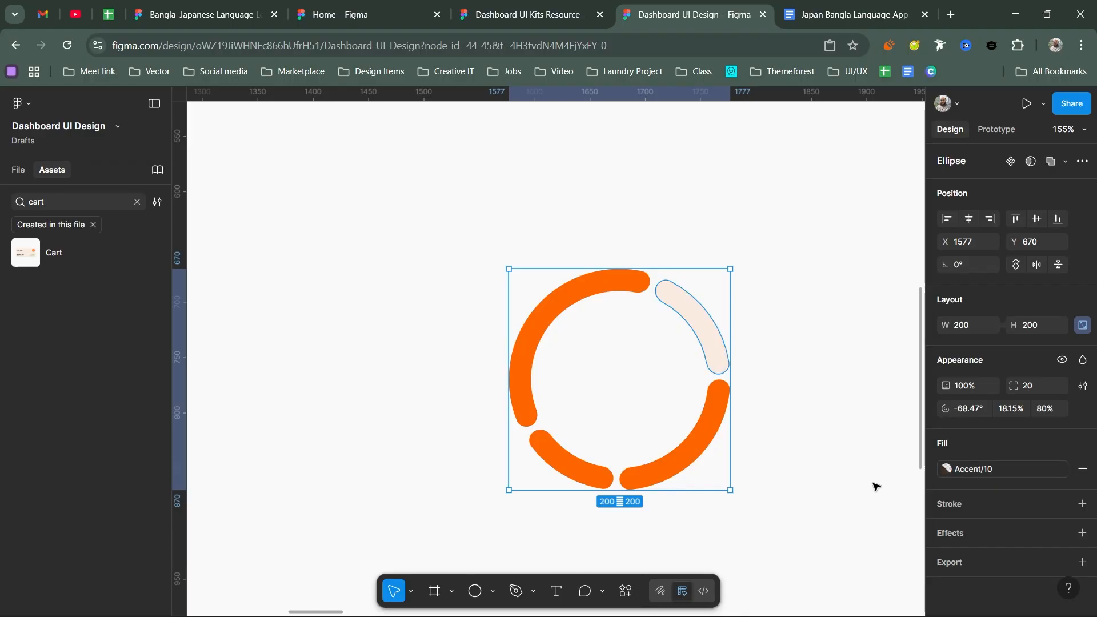
Step: Fill the ring's upper-right arc with the Accent/40 color style and its upper-left arc with Accent/50
{"action": "left_click", "coordinate": [958, 471]}
{"action": "left_click", "coordinate": [796, 448]}
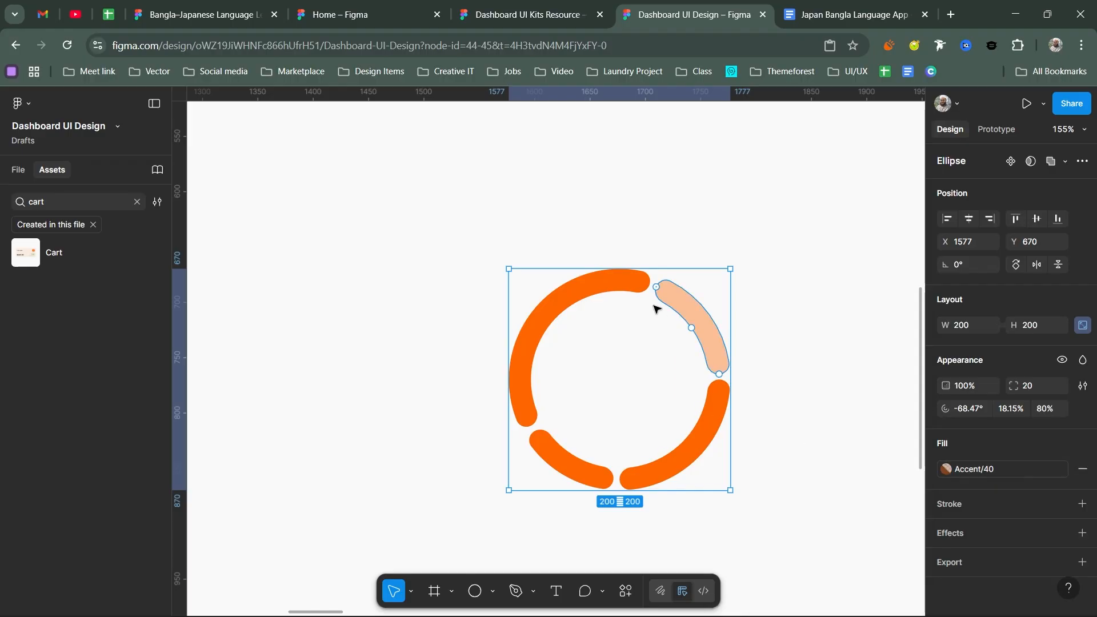
{"action": "left_click", "coordinate": [638, 285]}
{"action": "left_click", "coordinate": [945, 469]}
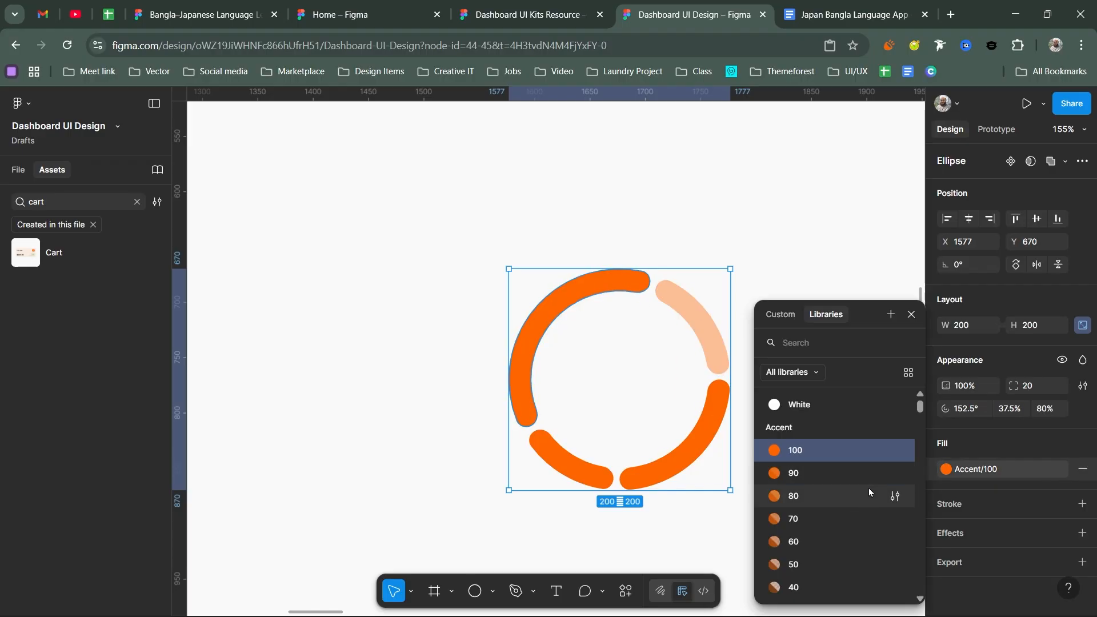
{"action": "left_click", "coordinate": [797, 564]}
Step: Fill the ring's lower-left arc with the Accent/30 color style
{"action": "left_click", "coordinate": [594, 464]}
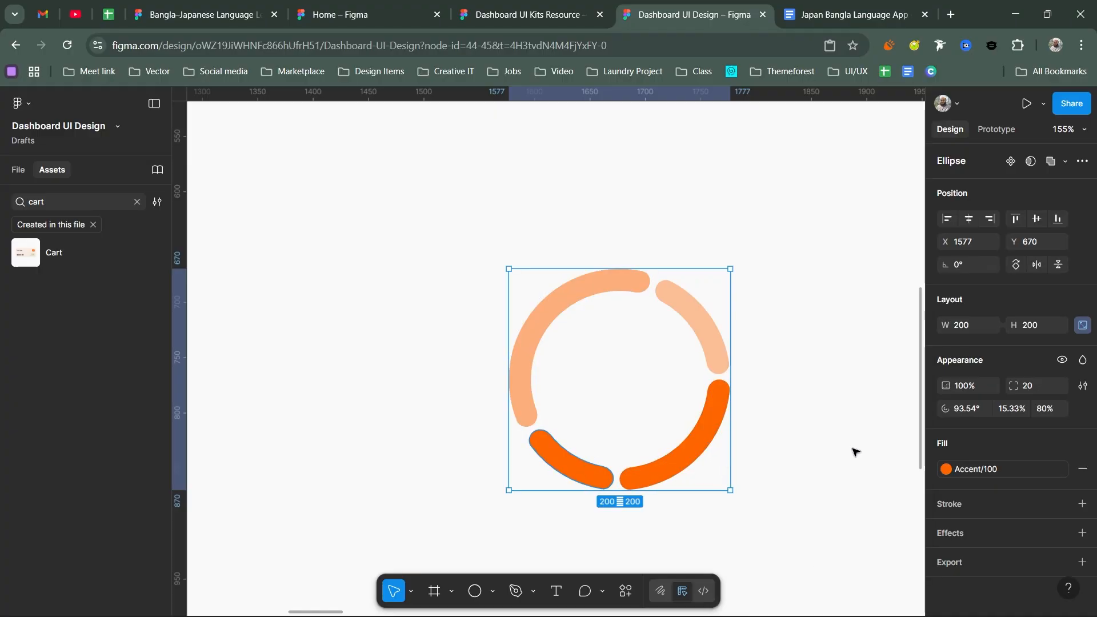
{"action": "left_click", "coordinate": [946, 469]}
{"action": "scroll", "coordinate": [828, 568], "scroll_direction": "down", "scroll_amount": 1}
{"action": "scroll", "coordinate": [828, 568], "scroll_direction": "down", "scroll_amount": 2}
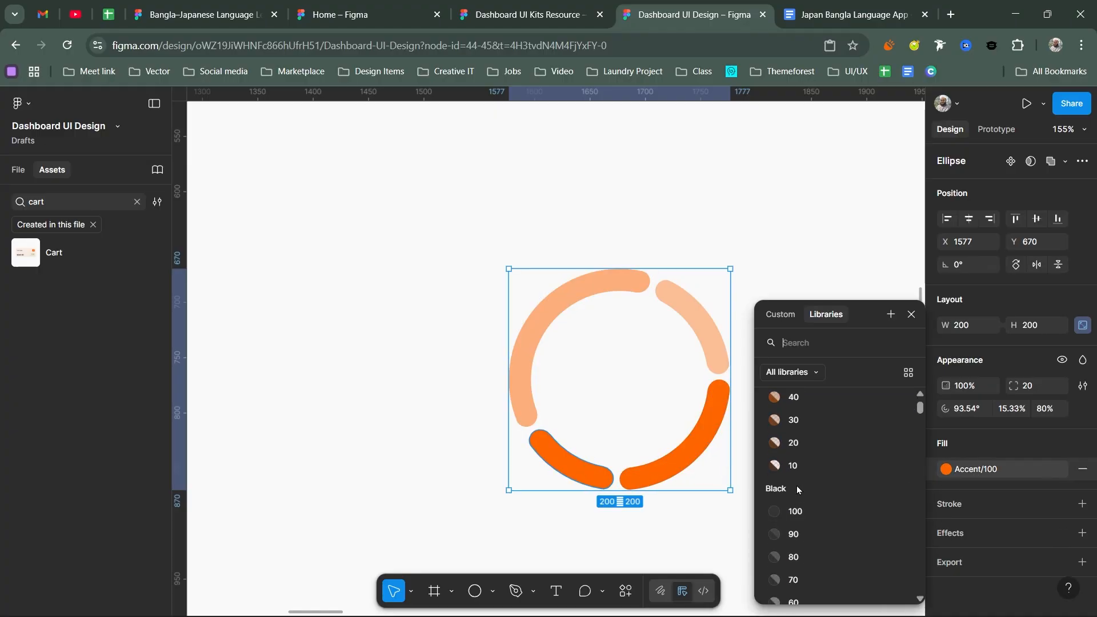
{"action": "left_click", "coordinate": [802, 425]}
{"action": "left_click", "coordinate": [808, 466]}
{"action": "scroll", "coordinate": [805, 474], "scroll_direction": "down", "scroll_amount": 5}
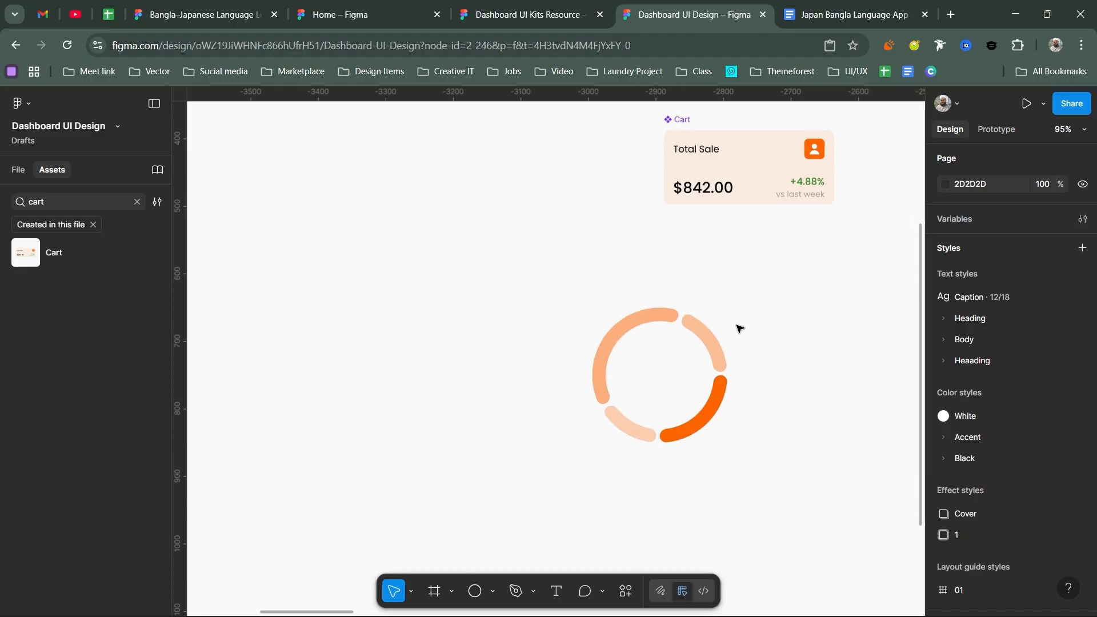
Step: Duplicate the ring's upper-left arc into the empty space beside the ring, at X 1252 and Y 670
{"action": "left_click_drag", "start_coordinate": [783, 304], "coordinate": [484, 480]}
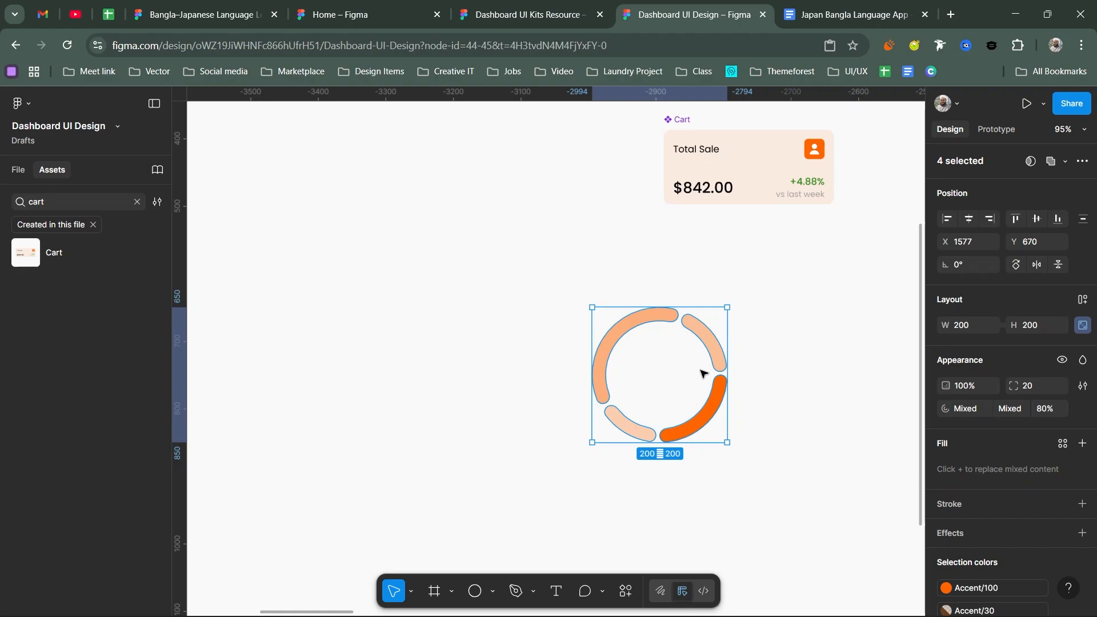
{"action": "scroll", "coordinate": [695, 345], "scroll_direction": "left", "scroll_amount": 3}
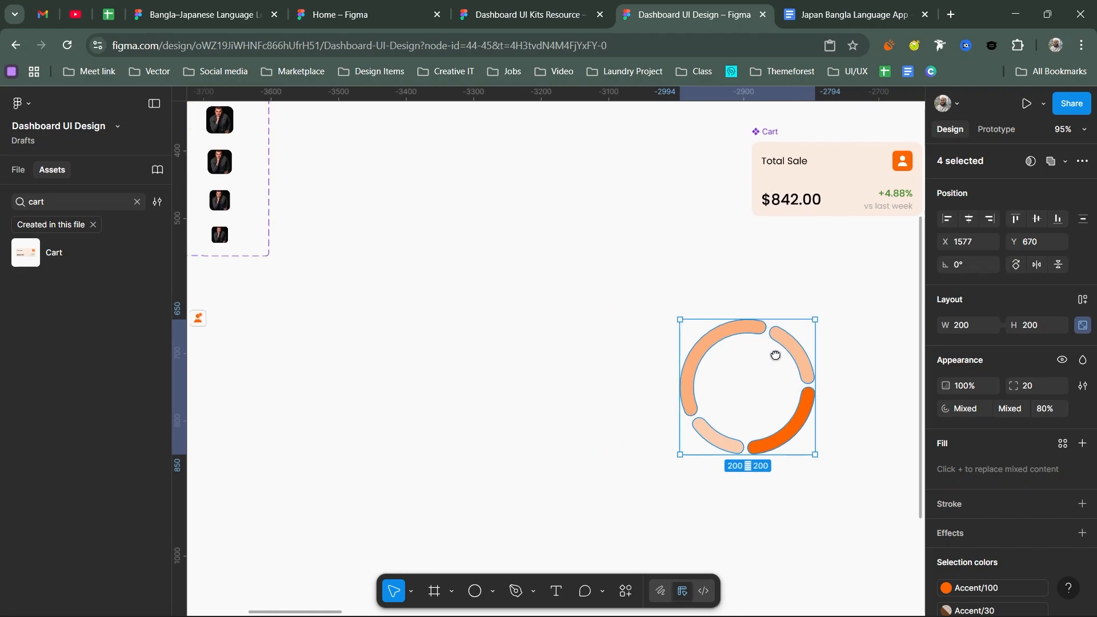
{"action": "left_click", "coordinate": [703, 367]}
{"action": "left_click_drag", "start_coordinate": [697, 347], "coordinate": [491, 362]}
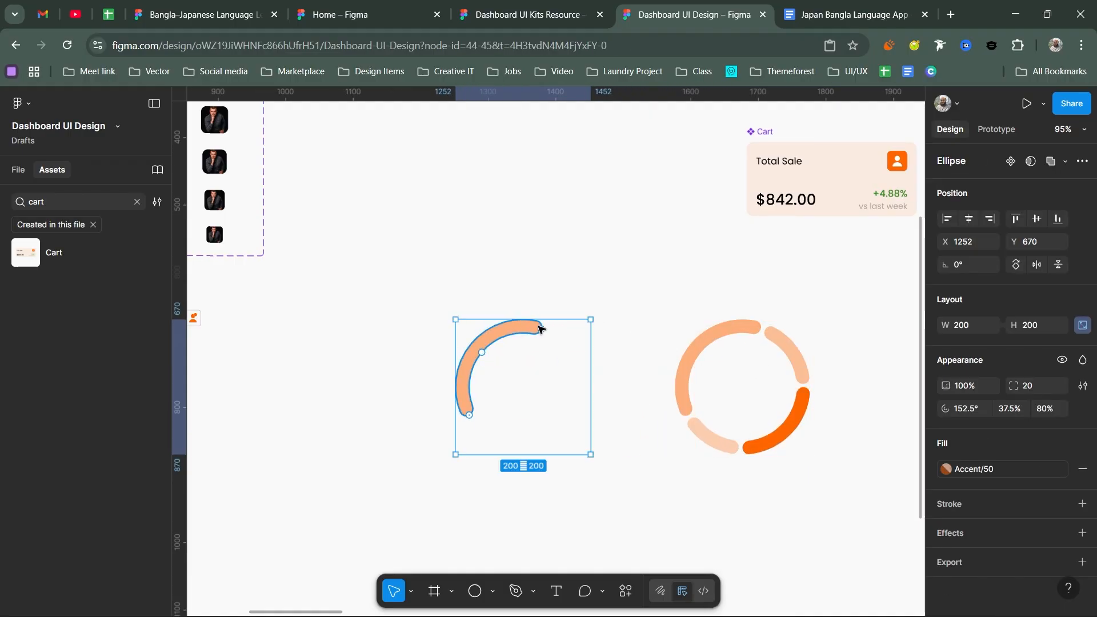
Step: Turn the duplicated arc into an upper half ring with a 50% sweep and a start angle of 180°
{"action": "left_click_drag", "start_coordinate": [539, 328], "coordinate": [585, 388]}
{"action": "left_click", "coordinate": [1016, 417]}
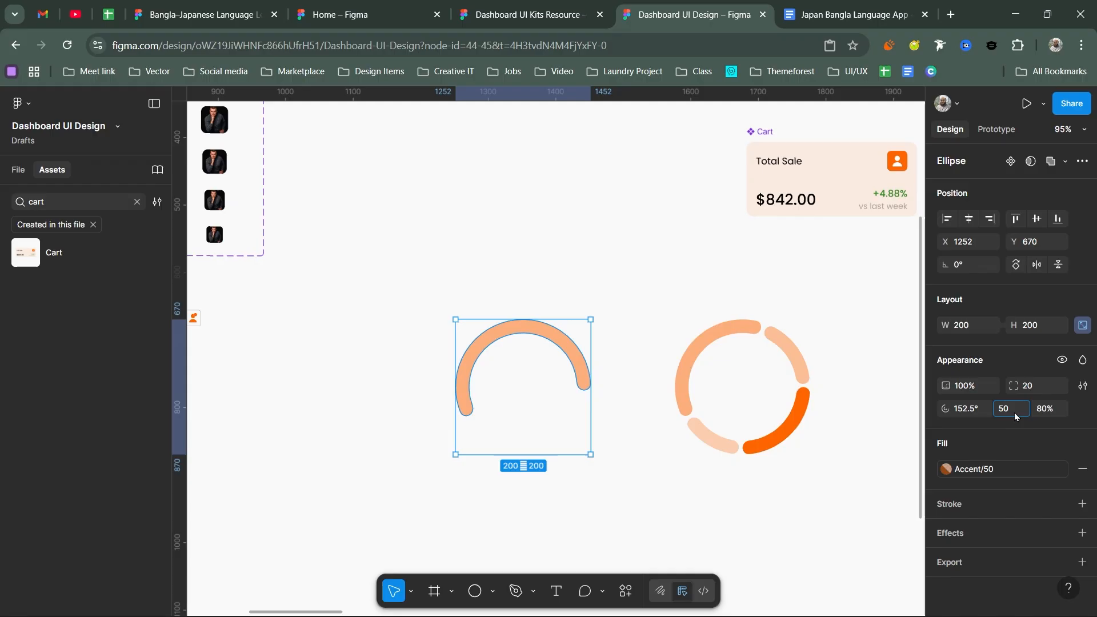
{"action": "key", "text": "Return"}
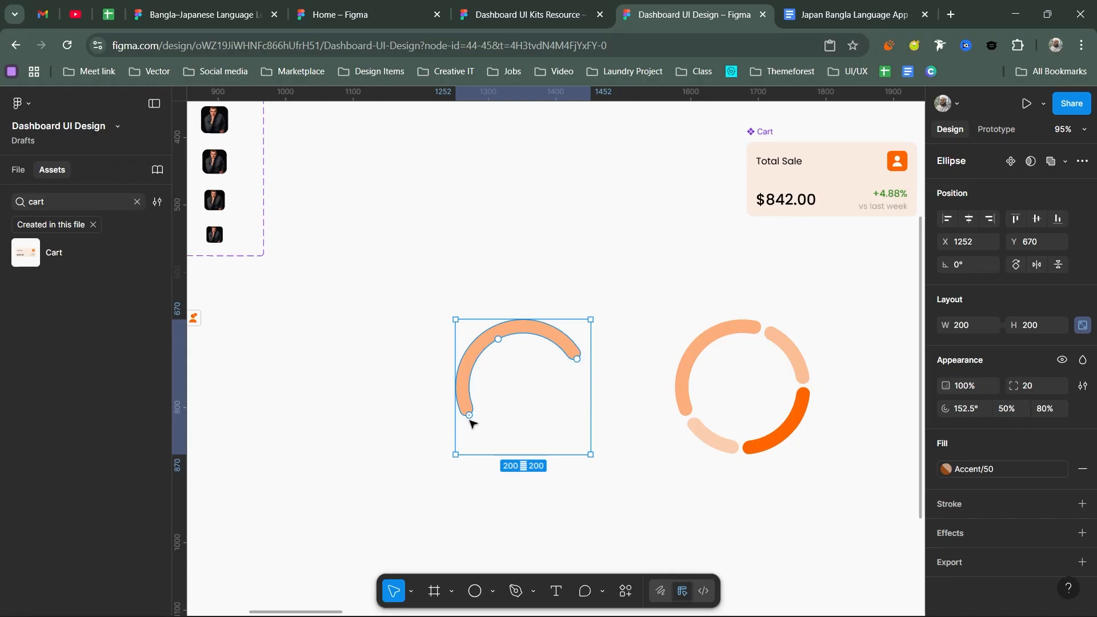
{"action": "left_click_drag", "start_coordinate": [468, 419], "coordinate": [458, 391]}
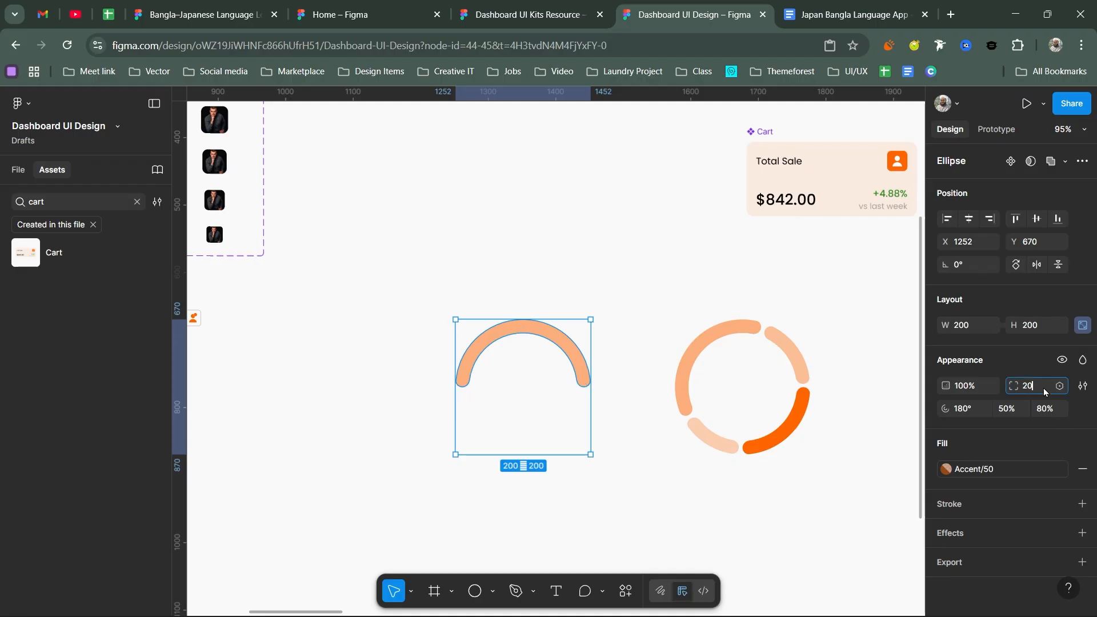
Step: Set the half ring's corner radius to 4 and shorten its sweep to about 35%
{"action": "type", "text": "9"}
{"action": "type", "text": "4"}
{"action": "left_click_drag", "start_coordinate": [586, 384], "coordinate": [569, 338]}
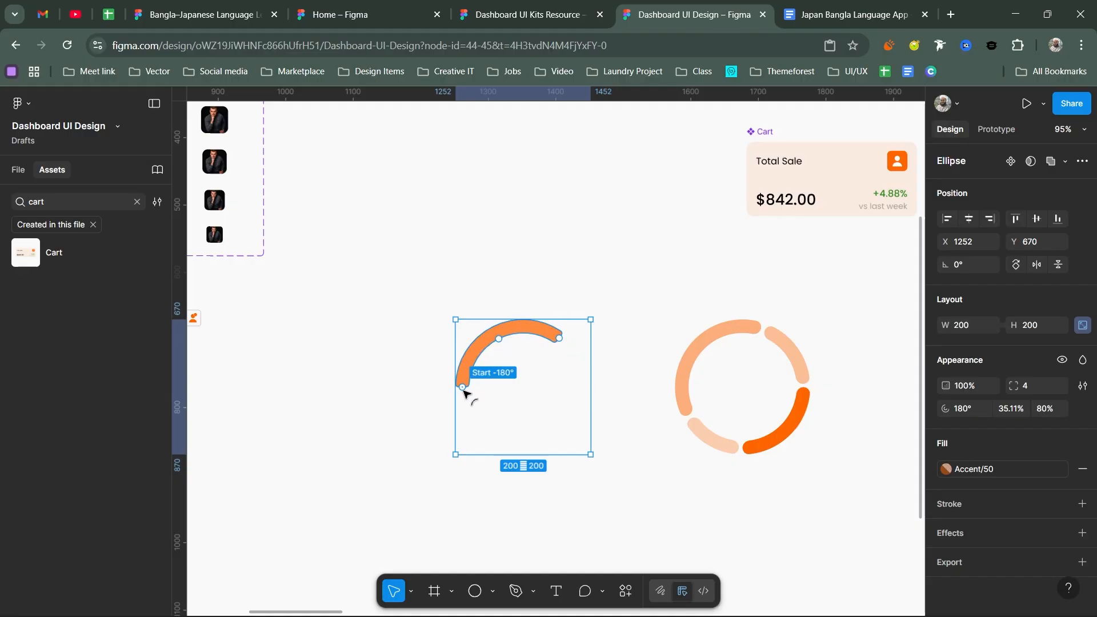
Step: Extend one of the two overlapping copies of the shortened arc to a 50% sweep
{"action": "left_click_drag", "start_coordinate": [566, 345], "coordinate": [592, 384]}
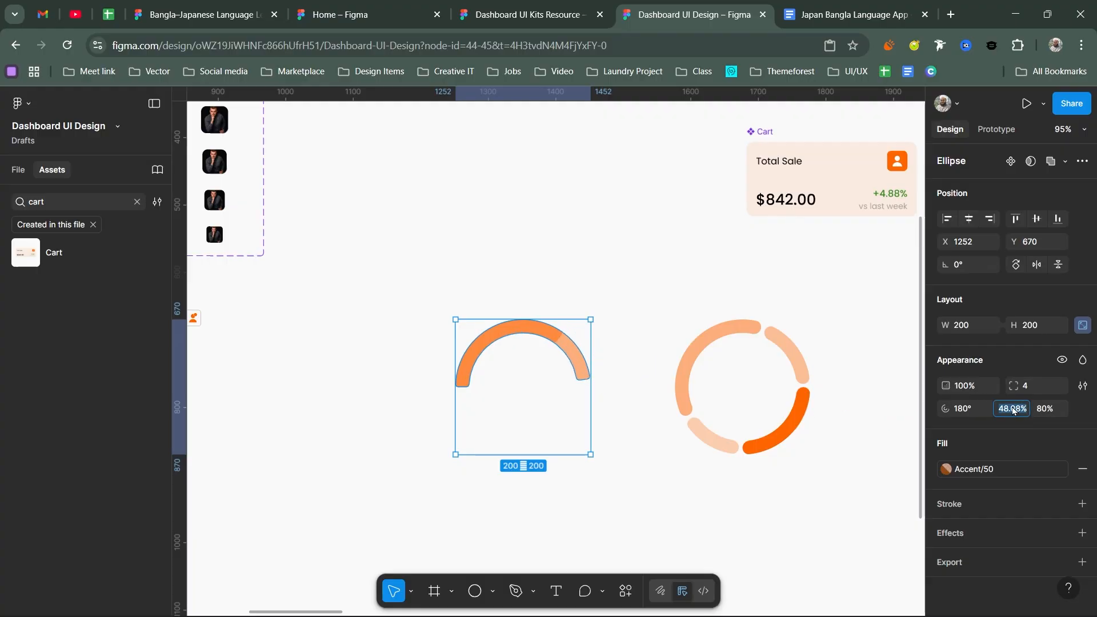
{"action": "type", "text": "50"}
{"action": "key", "text": "Return"}
{"action": "mouse_move", "coordinate": [566, 360]}
{"action": "left_mouse_down"}
{"action": "mouse_move", "coordinate": [572, 412]}
{"action": "mouse_move", "coordinate": [570, 359]}
{"action": "left_mouse_up"}
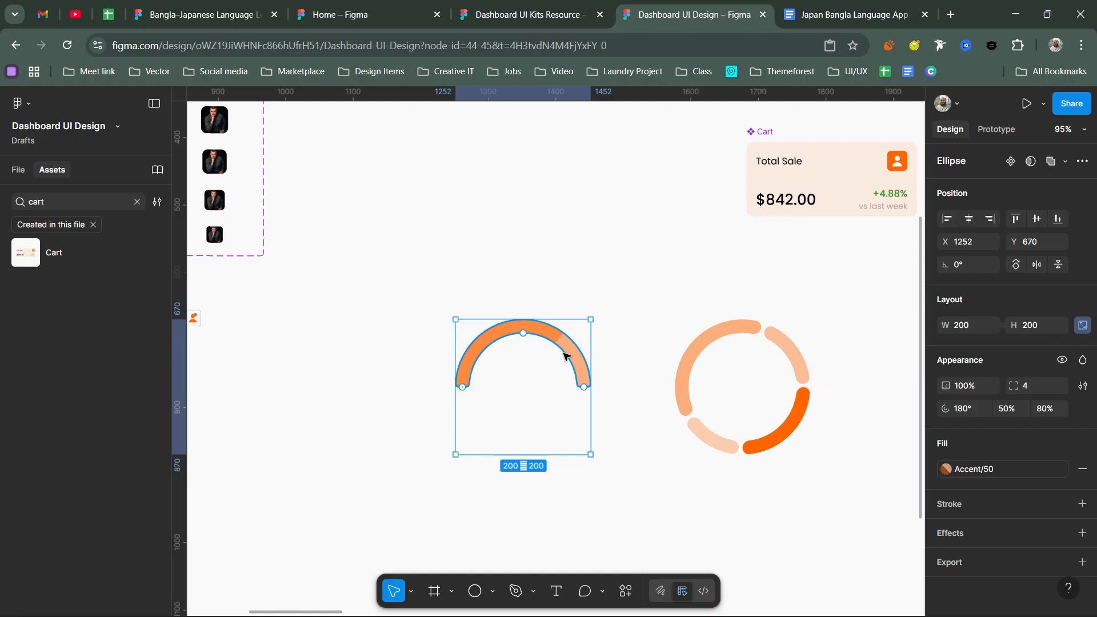
{"action": "left_click", "coordinate": [537, 331]}
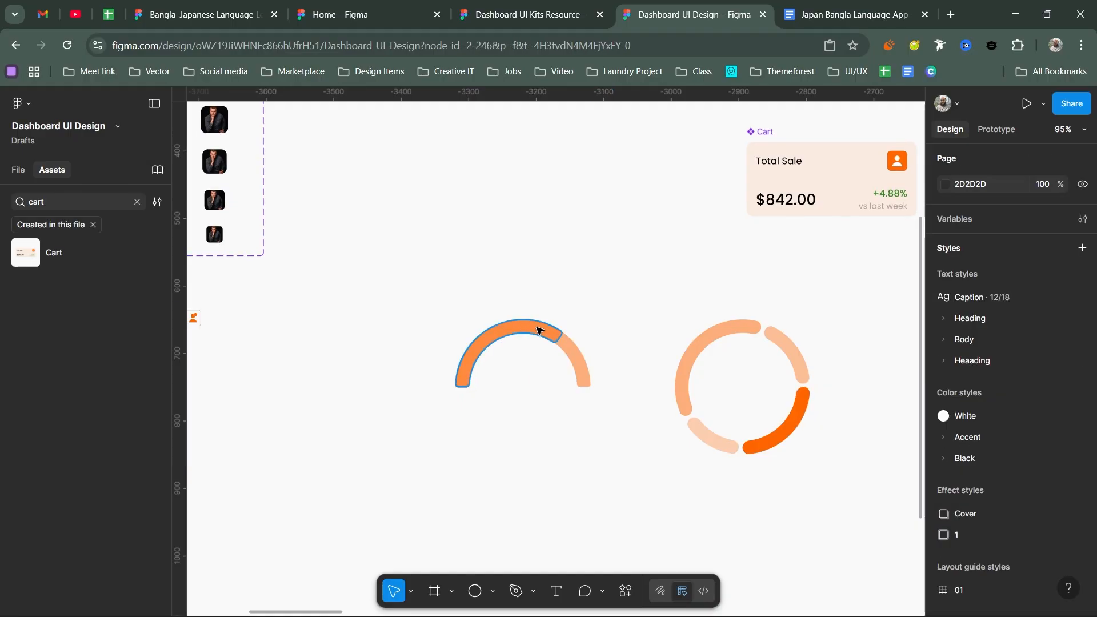
{"action": "left_click_drag", "start_coordinate": [538, 328], "coordinate": [584, 376]}
{"action": "key", "text": "ctrl+z"}
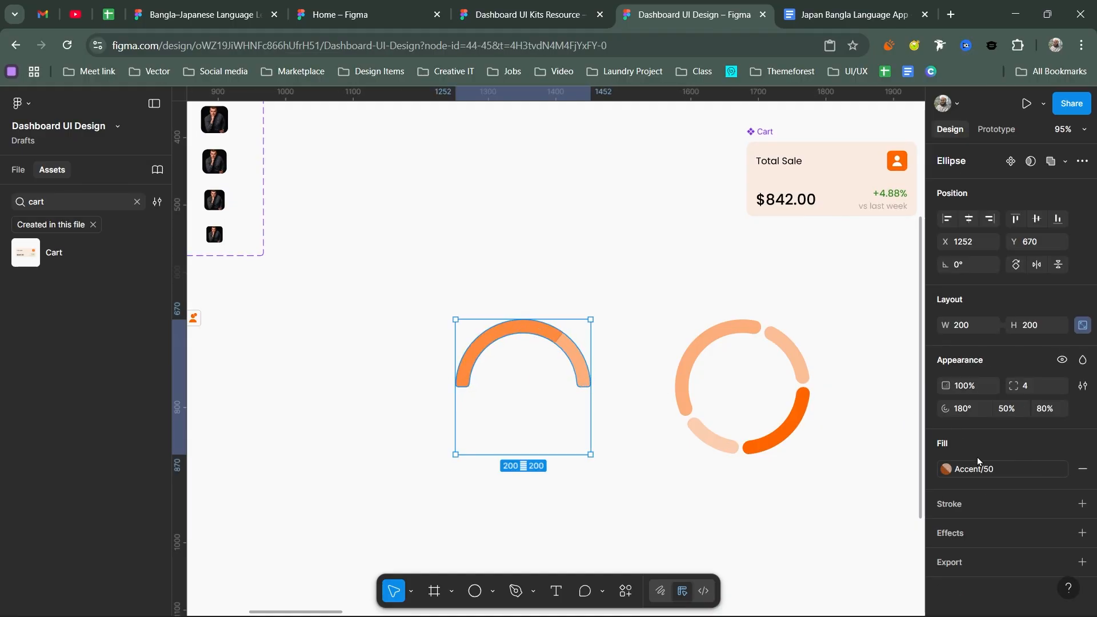
Step: Fill the gauge's full half-ring track with the Accent/30 color style
{"action": "left_click", "coordinate": [985, 474]}
{"action": "scroll", "coordinate": [804, 560], "scroll_direction": "down", "scroll_amount": 3}
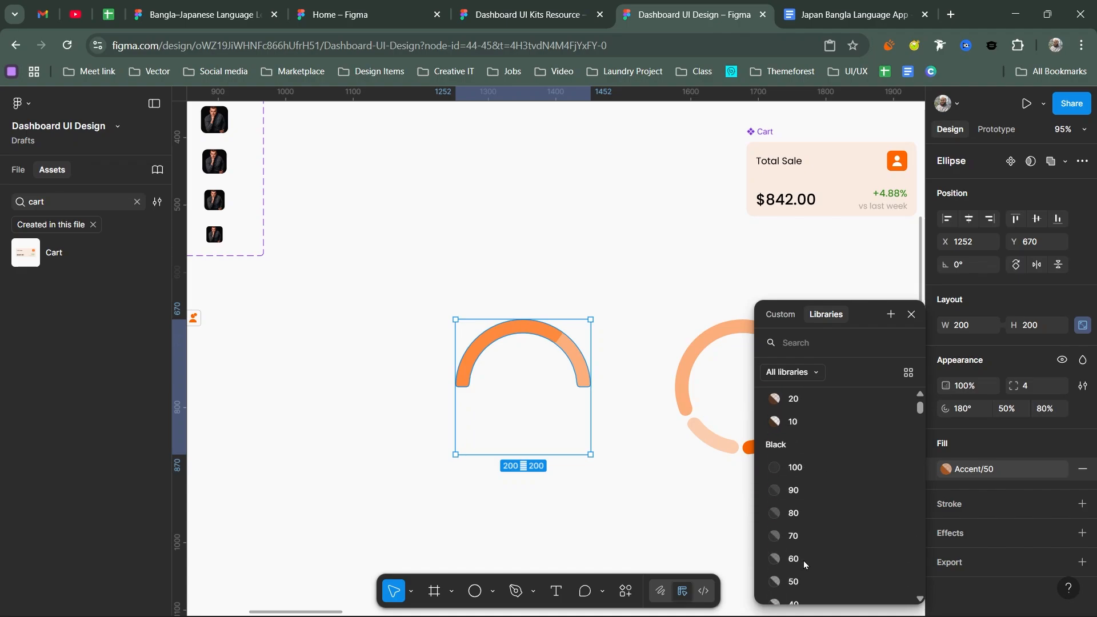
{"action": "scroll", "coordinate": [817, 446], "scroll_direction": "up", "scroll_amount": 2}
{"action": "left_click", "coordinate": [805, 463]}
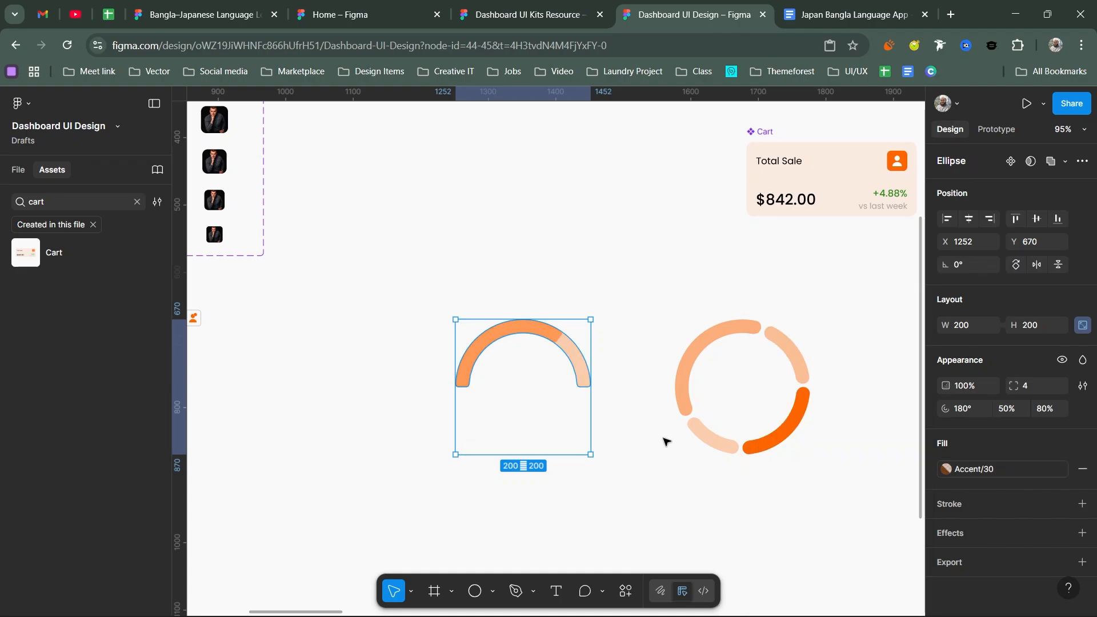
{"action": "left_click", "coordinate": [627, 328]}
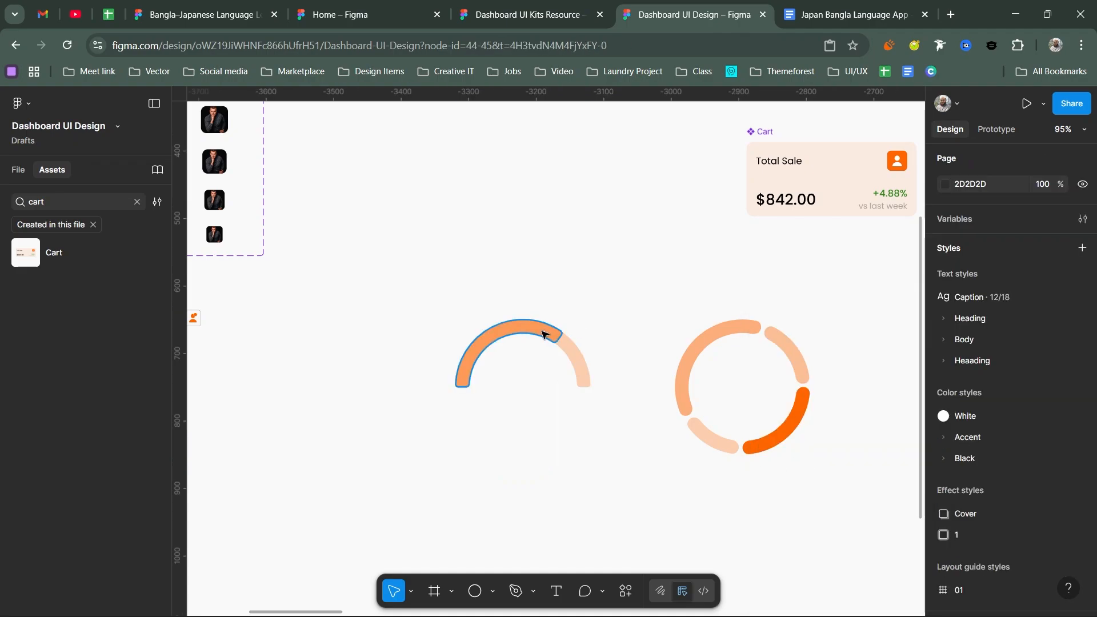
Step: Fill the gauge's shorter progress arc with the solid Accent/100 color style
{"action": "left_click", "coordinate": [546, 333]}
{"action": "left_click", "coordinate": [994, 473]}
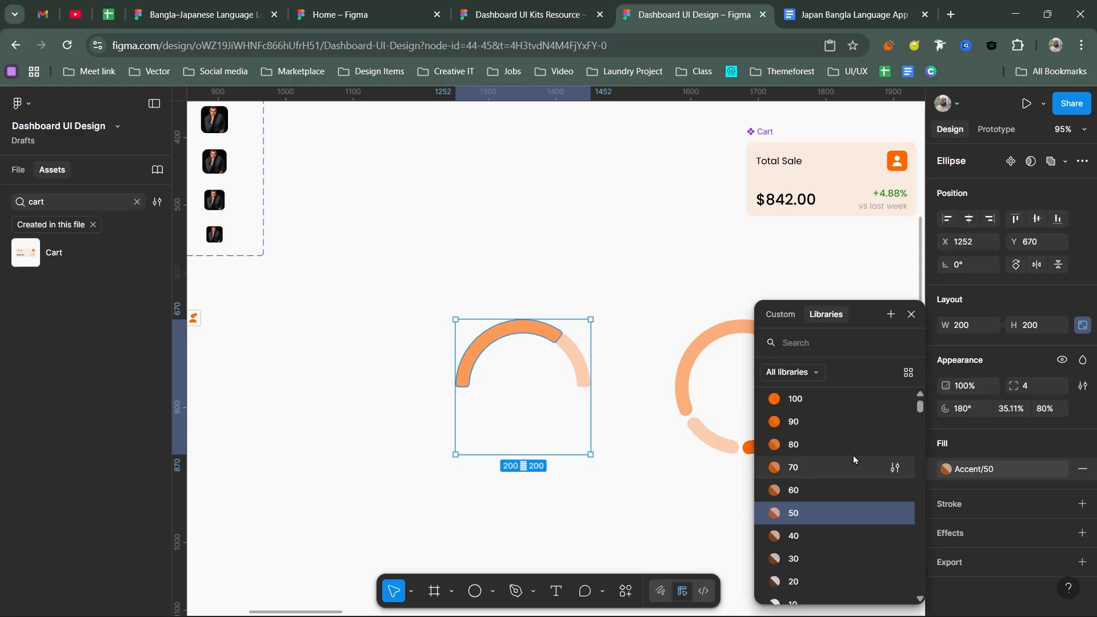
{"action": "scroll", "coordinate": [849, 453], "scroll_direction": "up", "scroll_amount": 2}
{"action": "left_click", "coordinate": [800, 449]}
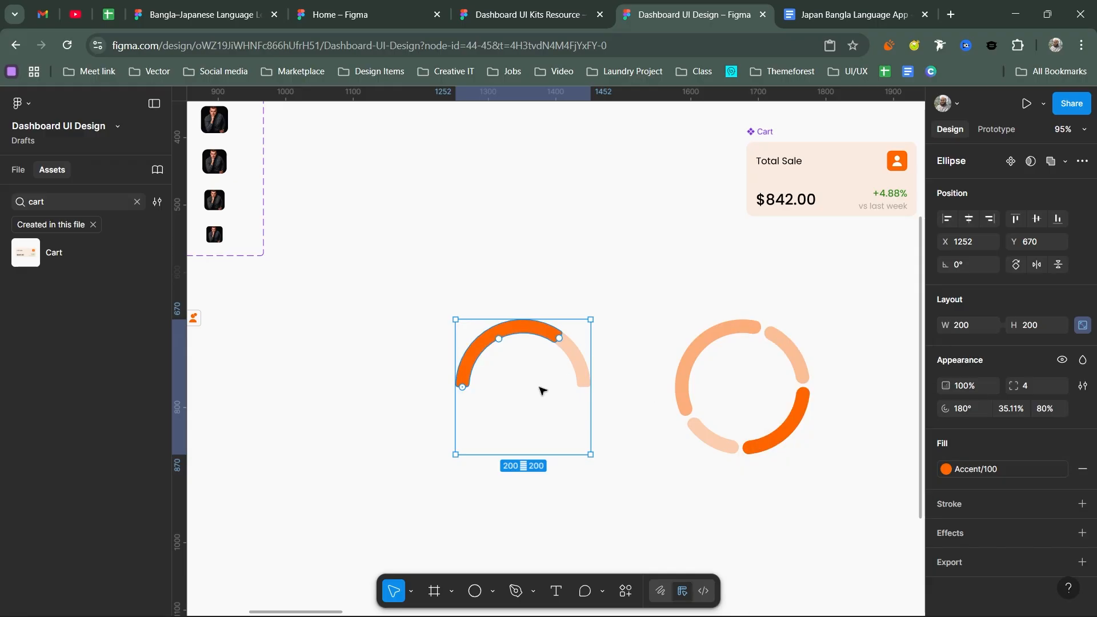
{"action": "left_click", "coordinate": [539, 302]}
Step: Thicken the gauge's solid orange progress arc by trying a ratio of 60% and settling on 72%
{"action": "left_click", "coordinate": [531, 325]}
{"action": "scroll", "coordinate": [537, 330], "scroll_direction": "up", "scroll_amount": 5}
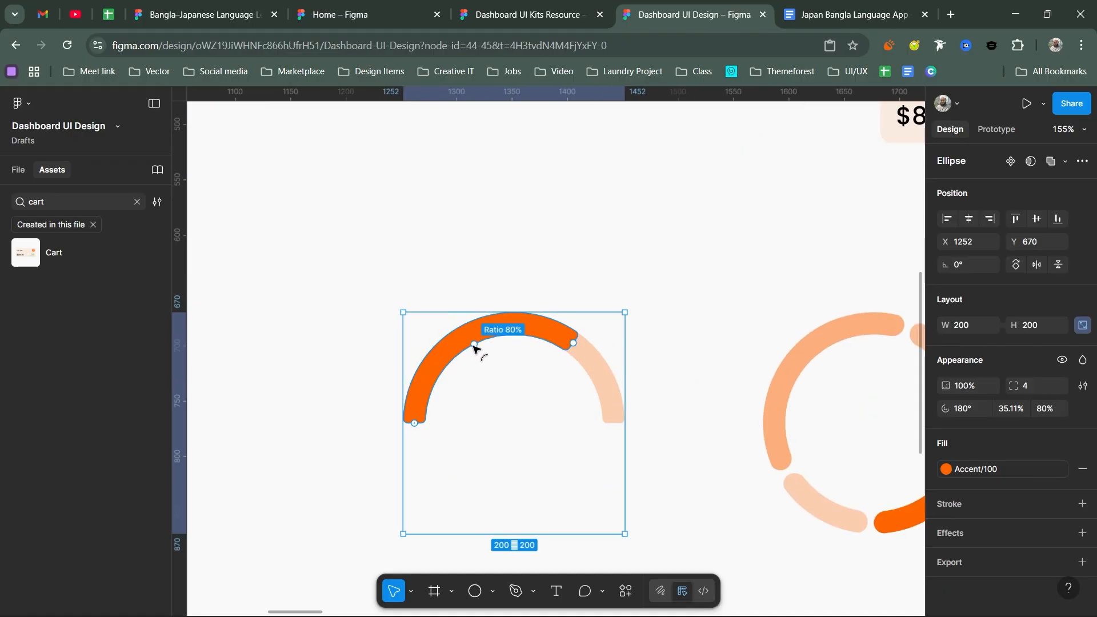
{"action": "left_click_drag", "start_coordinate": [473, 345], "coordinate": [488, 353]}
{"action": "left_click", "coordinate": [1038, 415]}
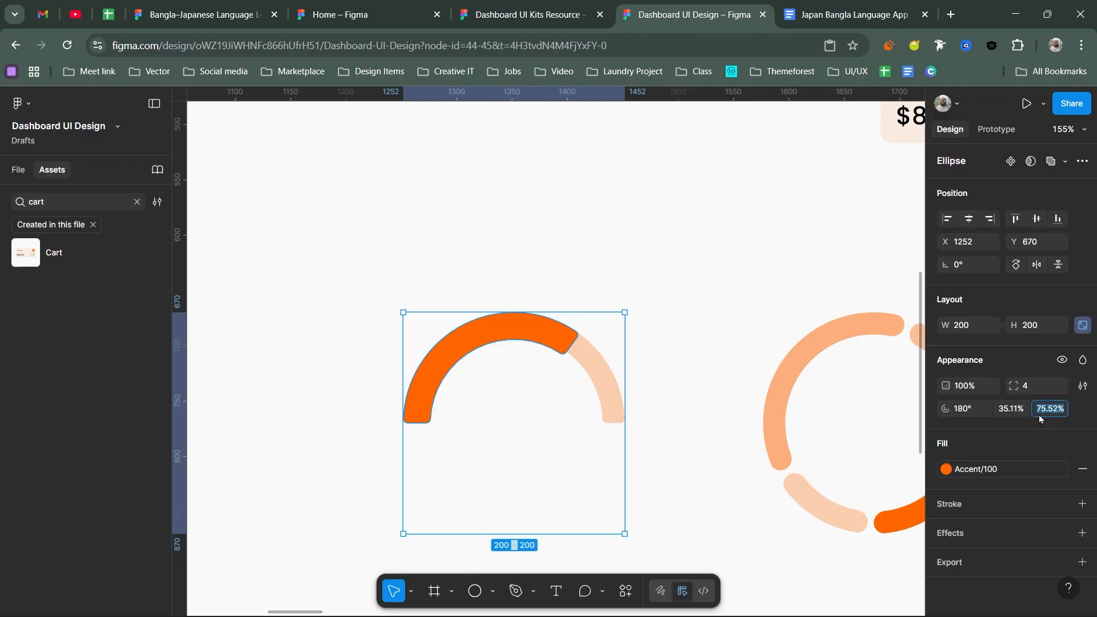
{"action": "type", "text": "60"}
{"action": "key", "text": "Return"}
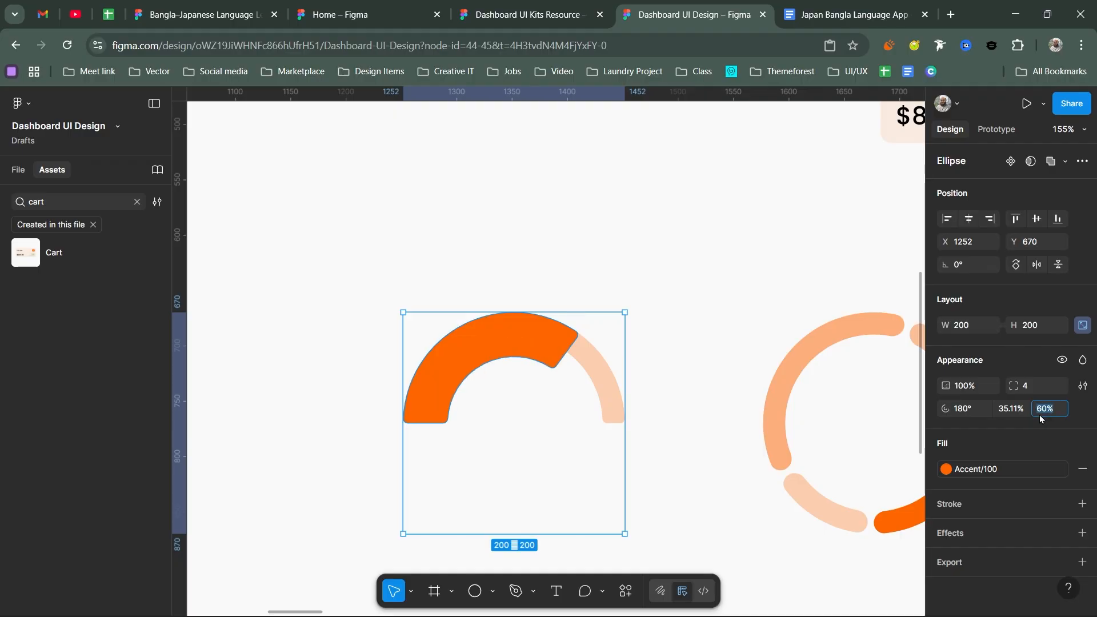
{"action": "left_click", "coordinate": [1040, 417]}
{"action": "type", "text": "72"}
{"action": "key", "text": "Return"}
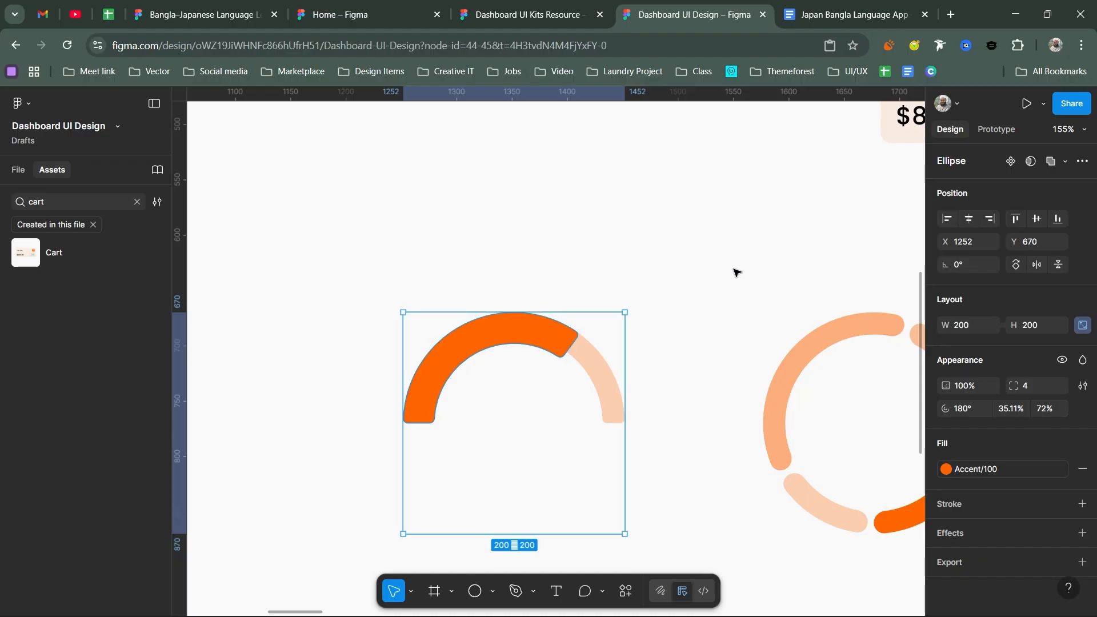
Step: Set the ratio of the pale half-ring track to 72% to match the progress arc's thickness
{"action": "left_click", "coordinate": [615, 367]}
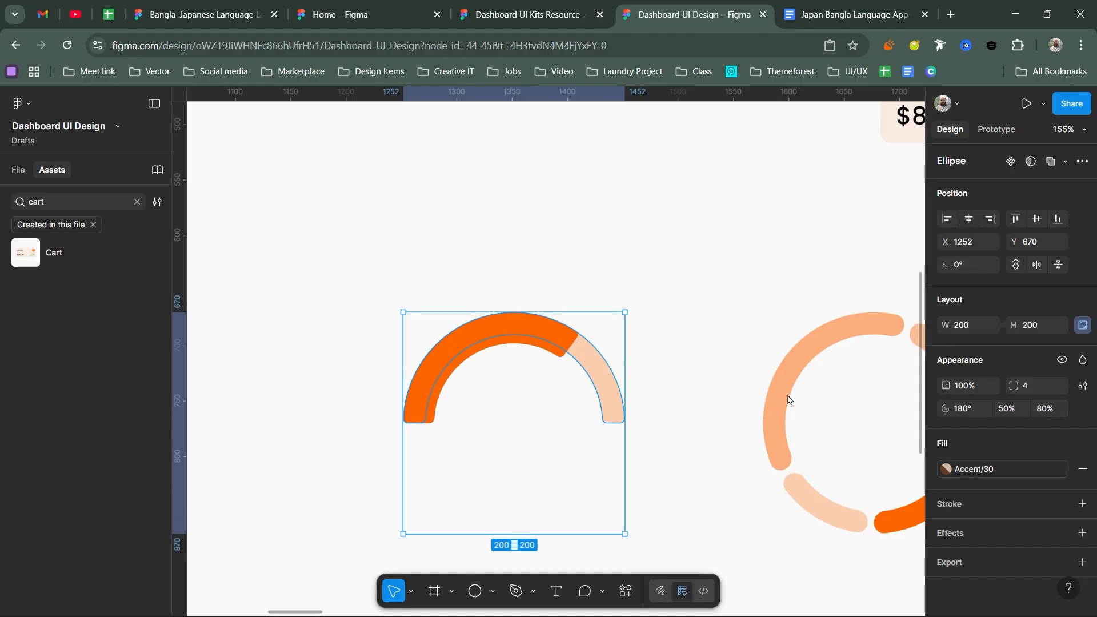
{"action": "left_click", "coordinate": [1048, 409]}
{"action": "type", "text": "72"}
{"action": "key", "text": "Return"}
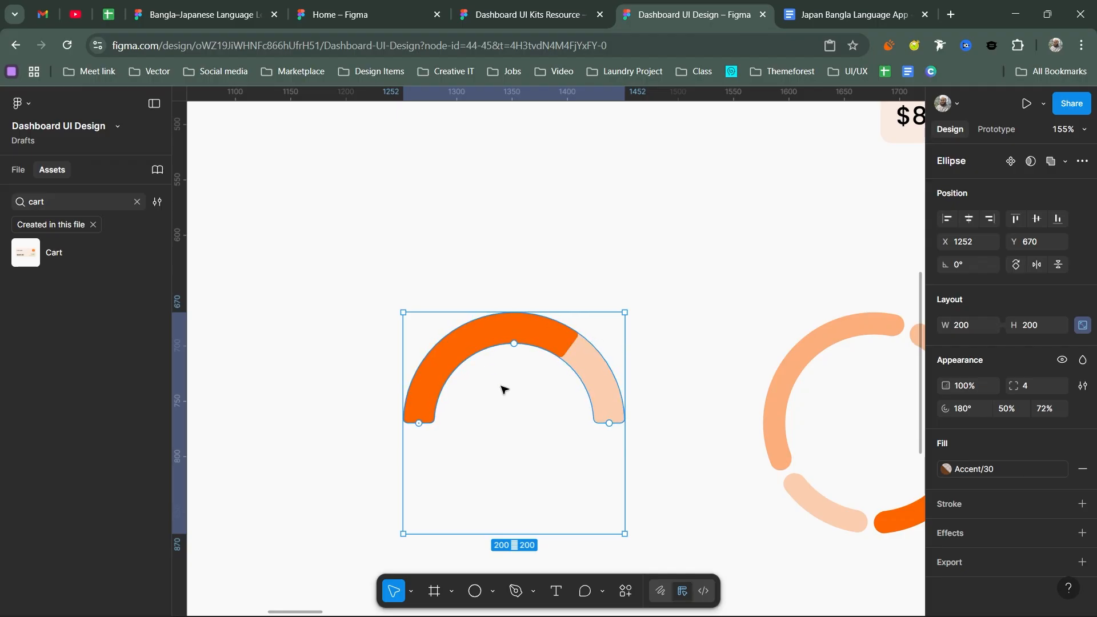
Step: Inspect the progress arc's rounded end and try adjusting its corner smoothing and corner radius
{"action": "left_click", "coordinate": [565, 359]}
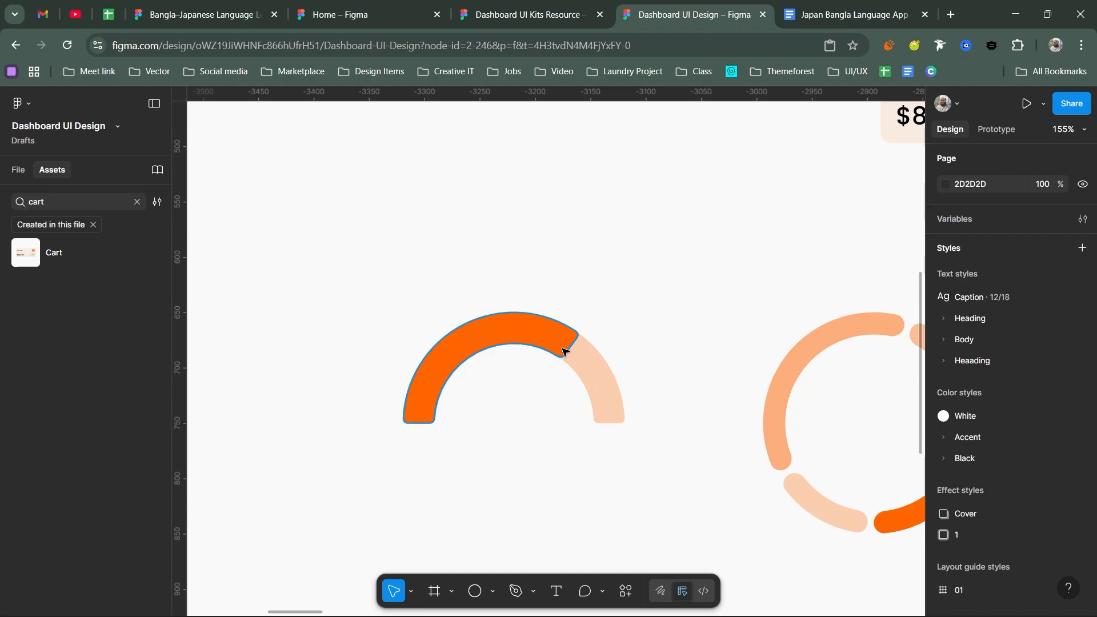
{"action": "scroll", "coordinate": [562, 351], "scroll_direction": "up", "scroll_amount": 5}
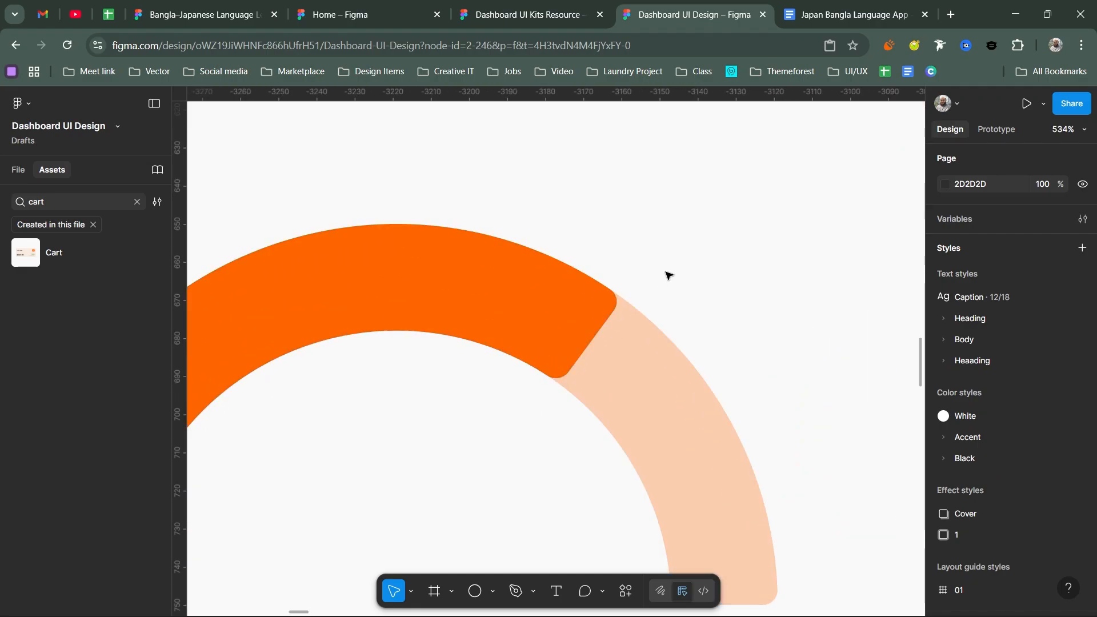
{"action": "left_click", "coordinate": [607, 327]}
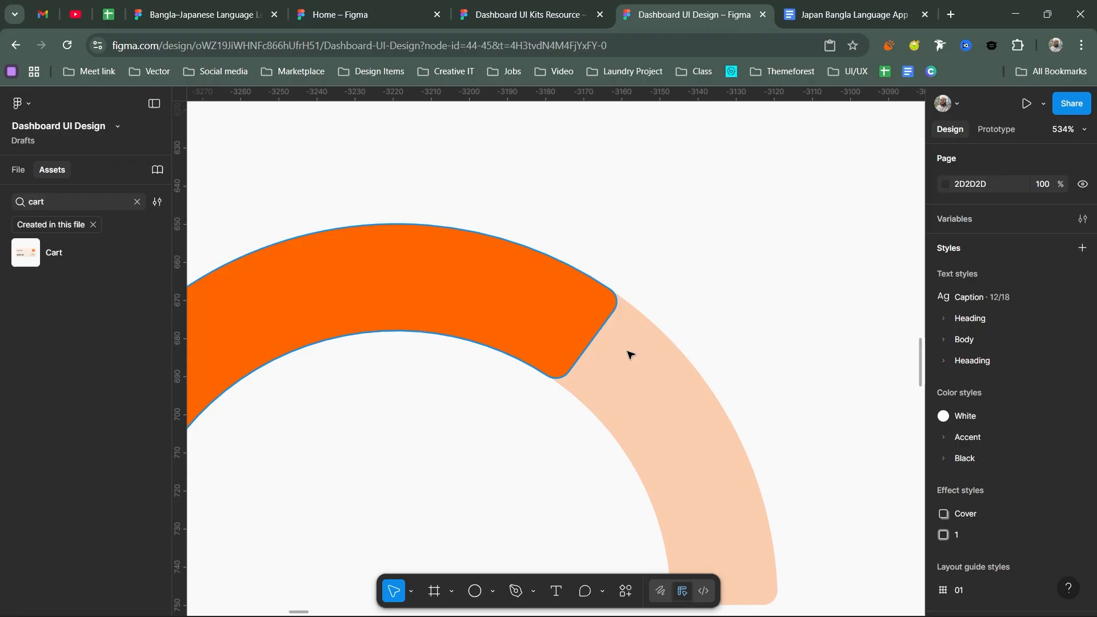
{"action": "scroll", "coordinate": [594, 337], "scroll_direction": "down", "scroll_amount": 4}
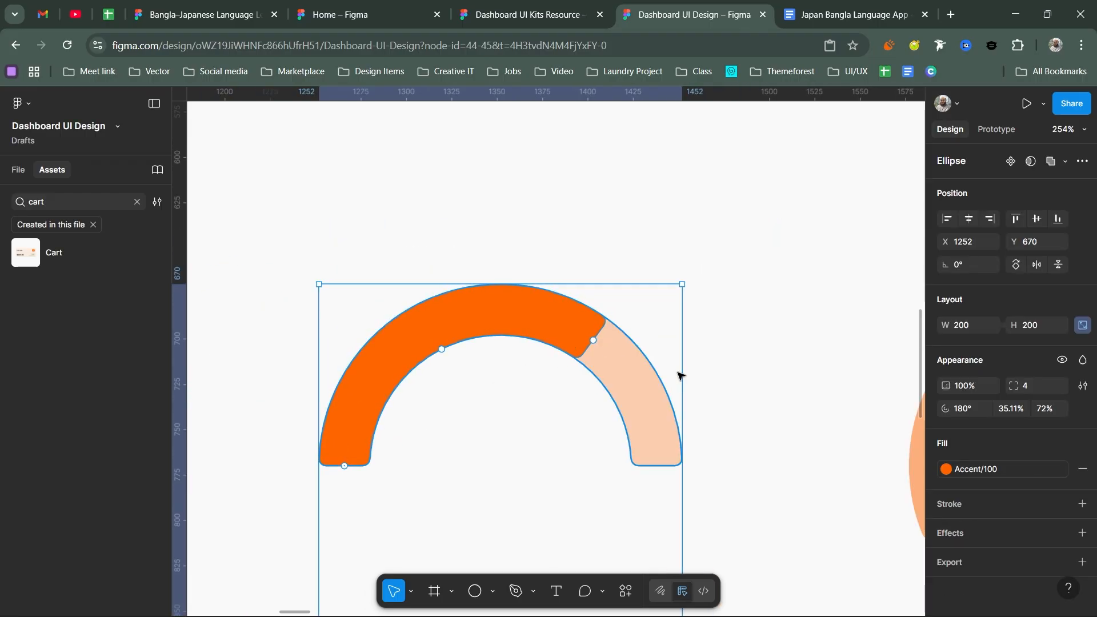
{"action": "left_click", "coordinate": [1083, 385]}
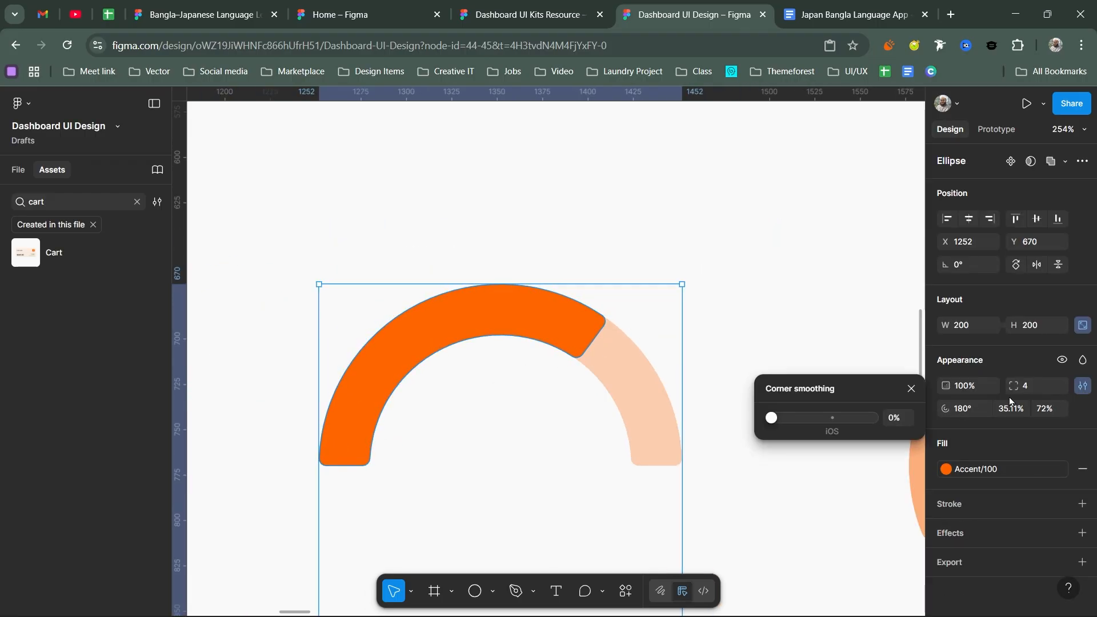
{"action": "mouse_move", "coordinate": [783, 419]}
{"action": "left_mouse_down"}
{"action": "mouse_move", "coordinate": [856, 417]}
{"action": "mouse_move", "coordinate": [768, 417]}
{"action": "left_mouse_up"}
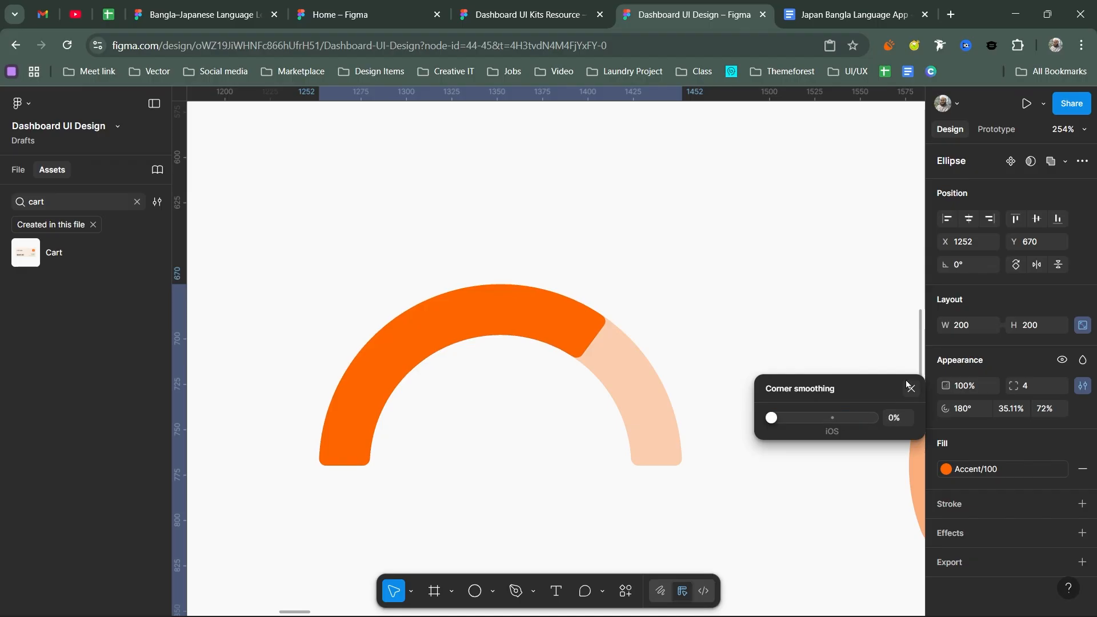
{"action": "left_click", "coordinate": [910, 389]}
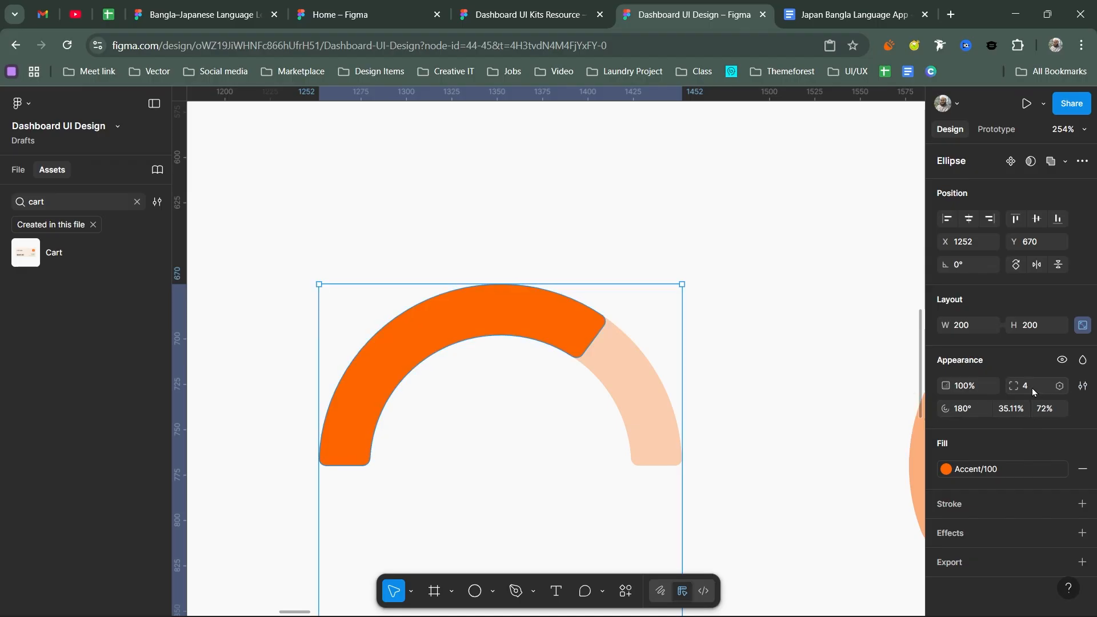
{"action": "left_click_drag", "start_coordinate": [1013, 386], "coordinate": [1036, 386]}
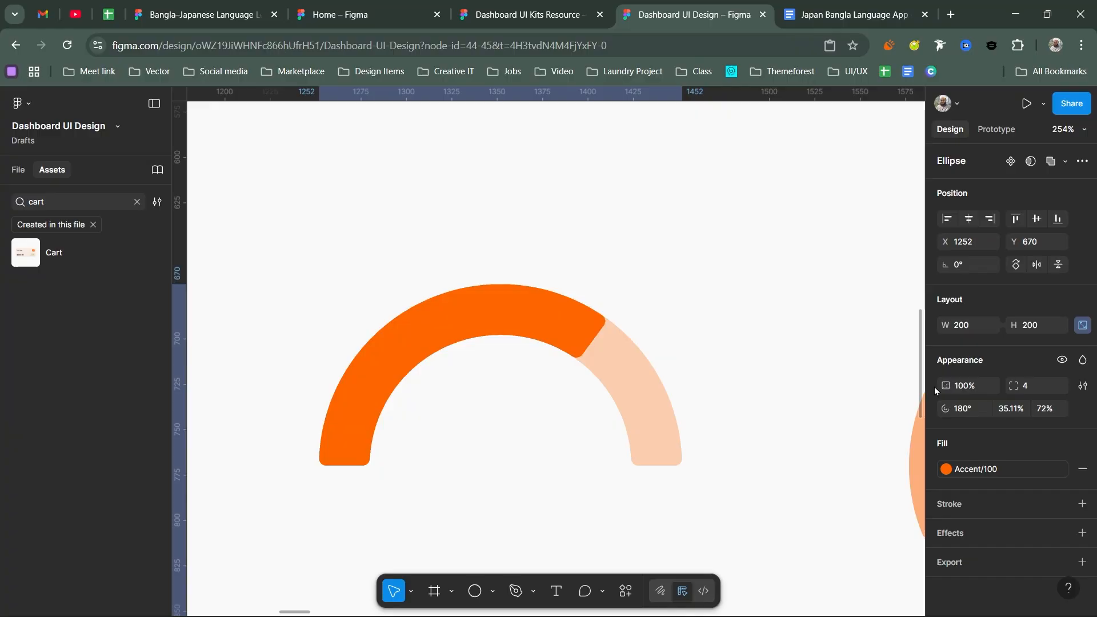
Step: Square off the orange progress arc's end beside the pale track by setting its two end points' corner radius to 0
{"action": "double_click", "coordinate": [579, 330]}
{"action": "left_click_drag", "start_coordinate": [618, 307], "coordinate": [555, 382]}
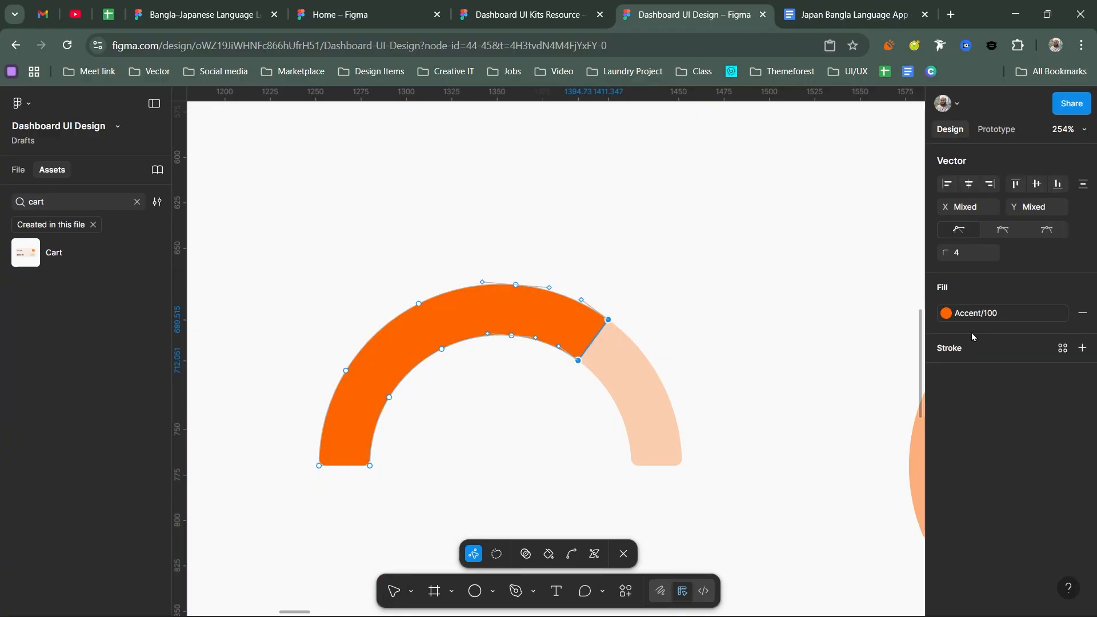
{"action": "left_click", "coordinate": [979, 259]}
{"action": "key", "text": "Return"}
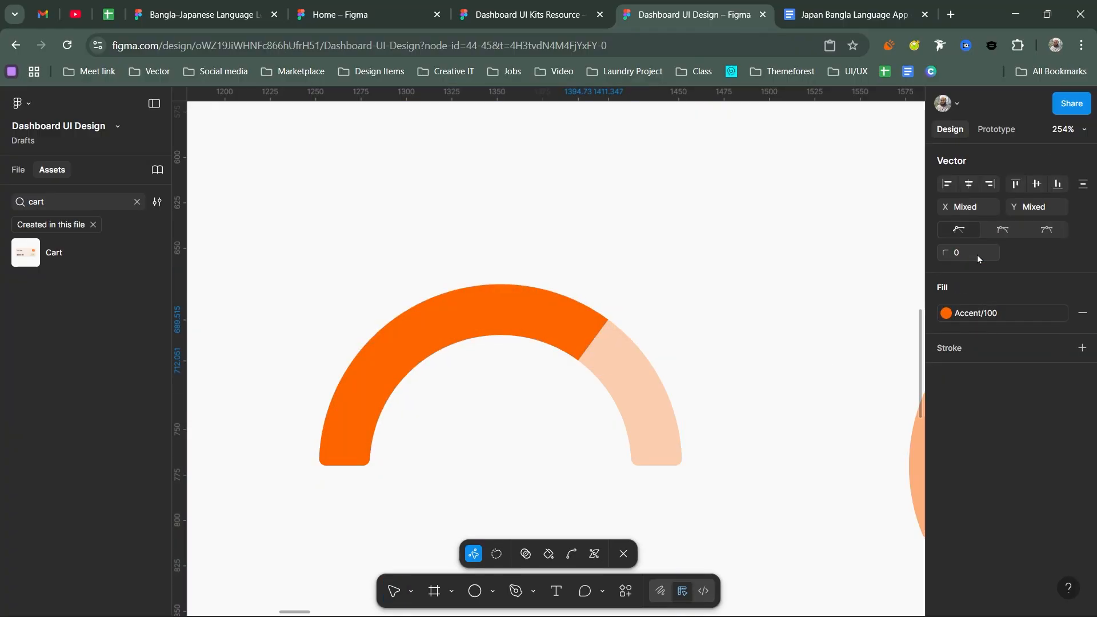
{"action": "left_click", "coordinate": [687, 276]}
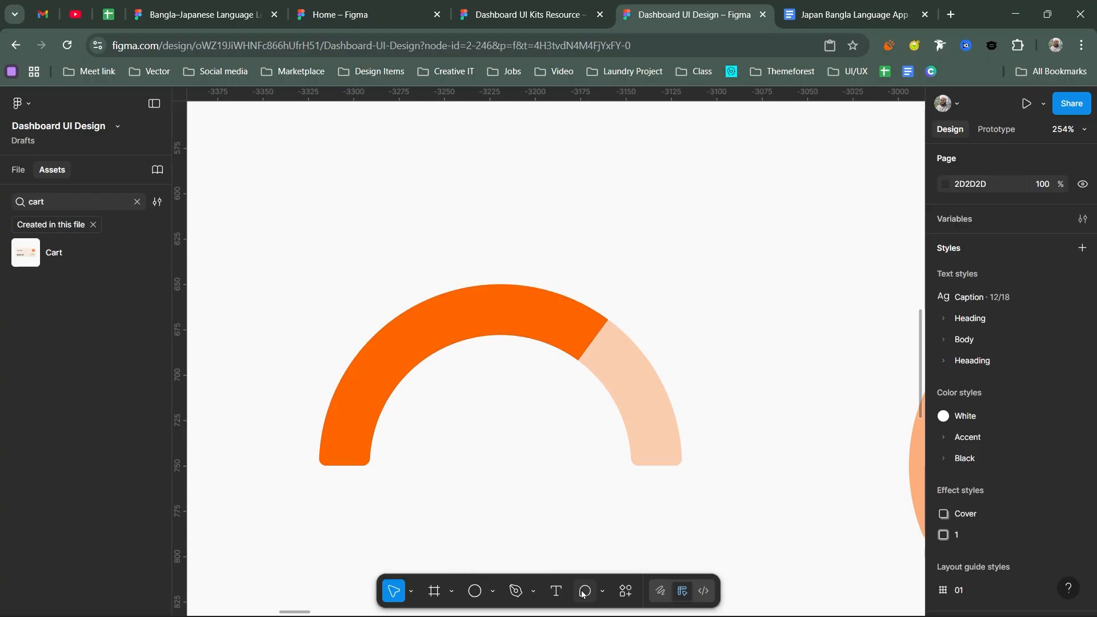
Step: Draw a straight Pen line along the progress arc's square end, spanning about 23.5 by 30.5 and overshooting both edges of the ring
{"action": "key", "text": "l"}
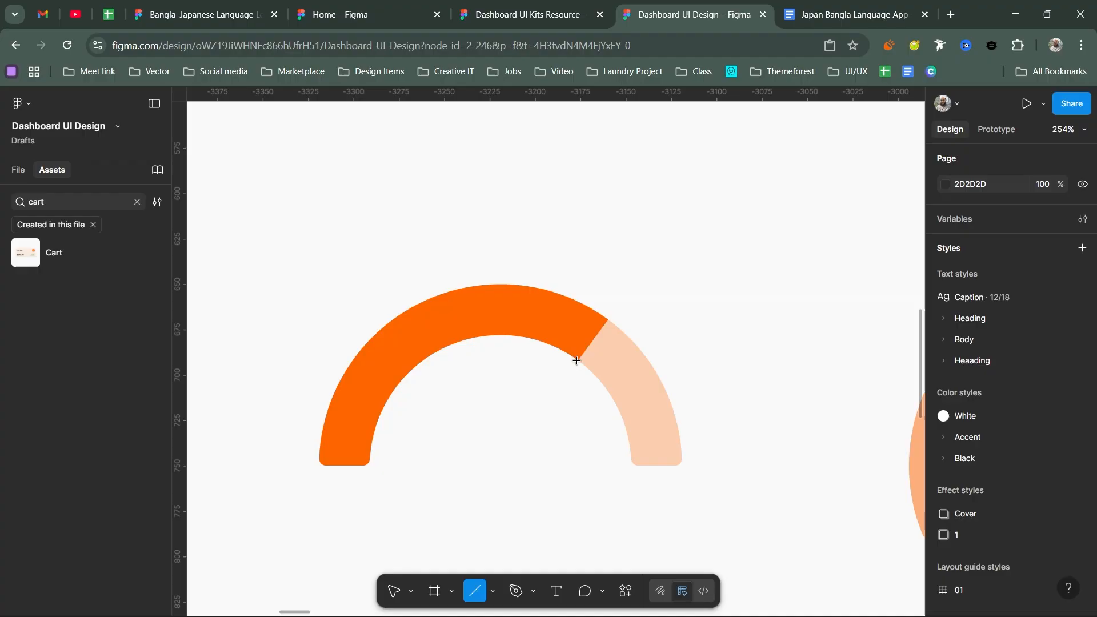
{"action": "left_click", "coordinate": [519, 591]}
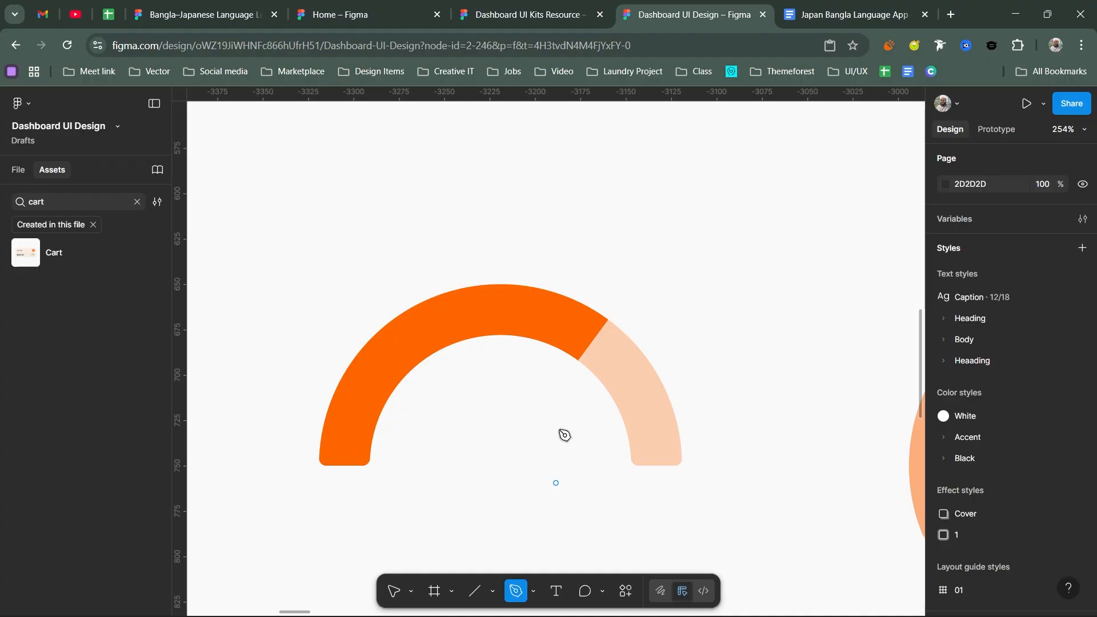
{"action": "left_click", "coordinate": [572, 366]}
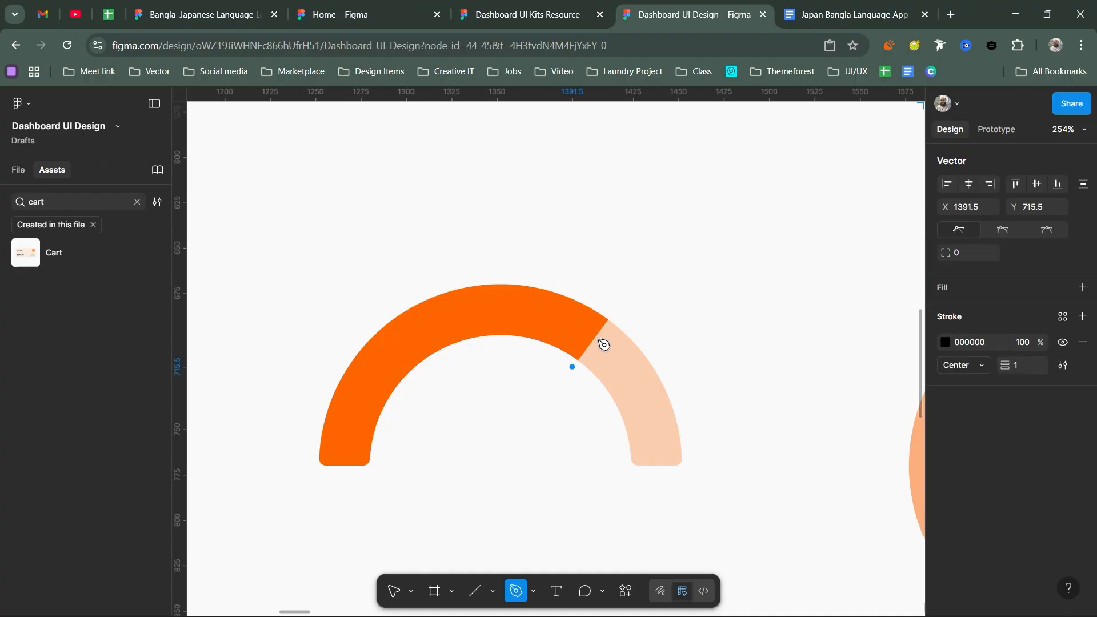
{"action": "left_click", "coordinate": [615, 312]}
{"action": "key", "text": "Escape"}
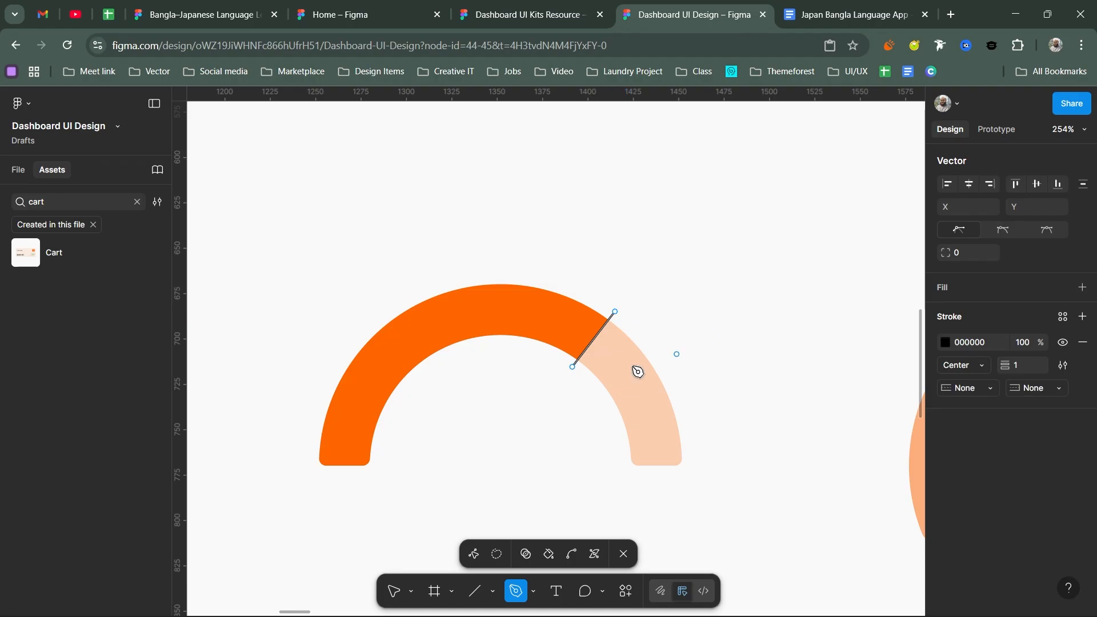
{"action": "key", "text": "v"}
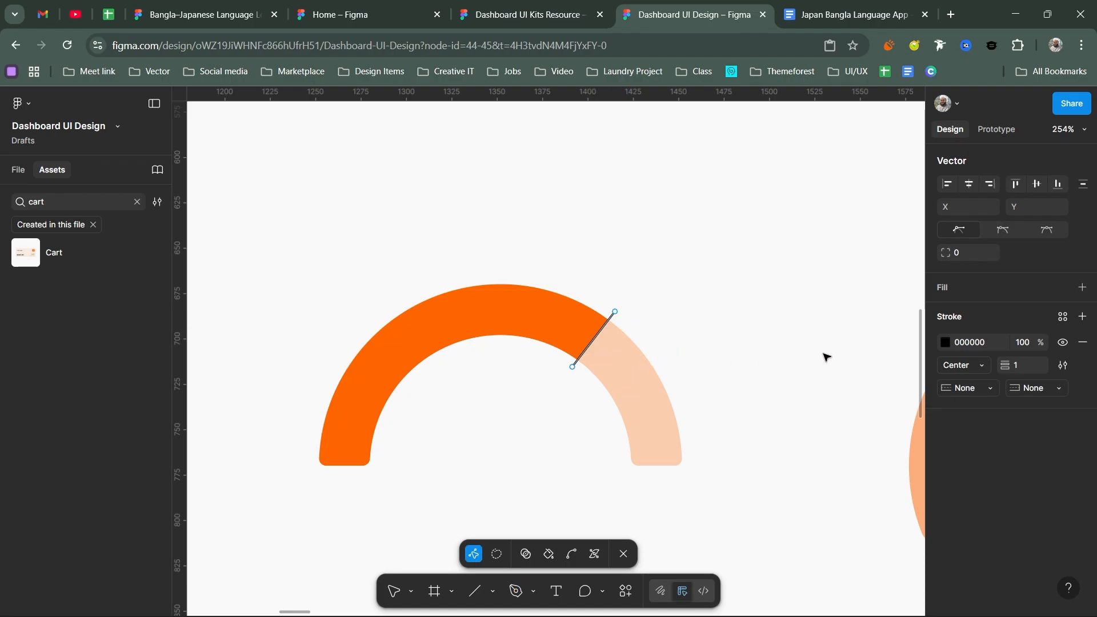
Step: Style the divider line with the Accent/100 stroke color, a stroke weight of 2 and a corner radius of 8
{"action": "left_click", "coordinate": [1063, 317]}
{"action": "left_click", "coordinate": [809, 450]}
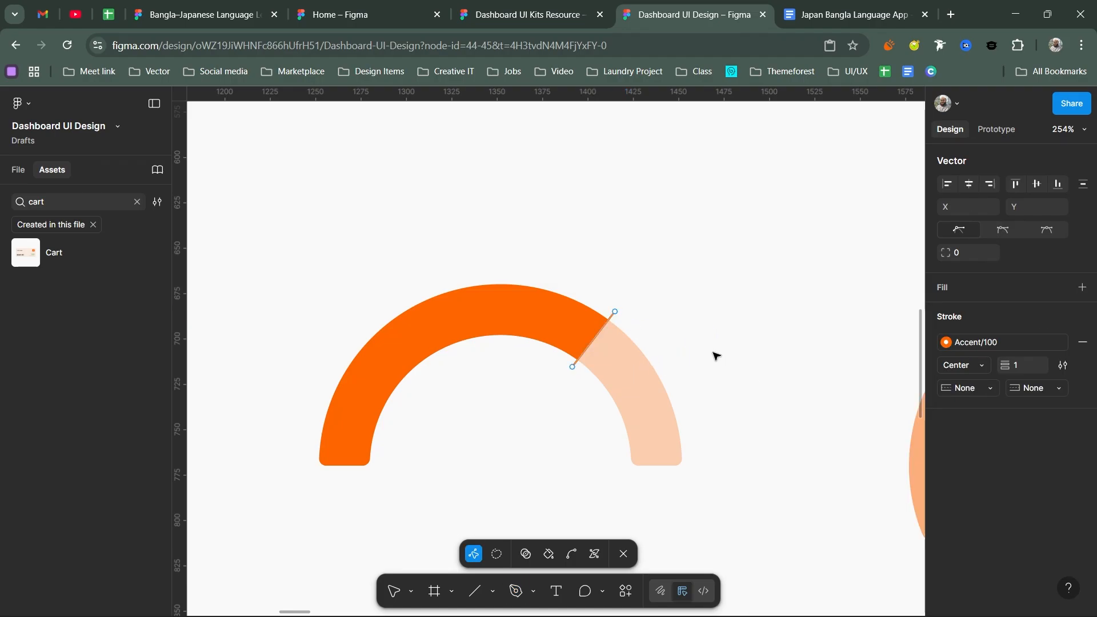
{"action": "scroll", "coordinate": [609, 323], "scroll_direction": "up", "scroll_amount": 5}
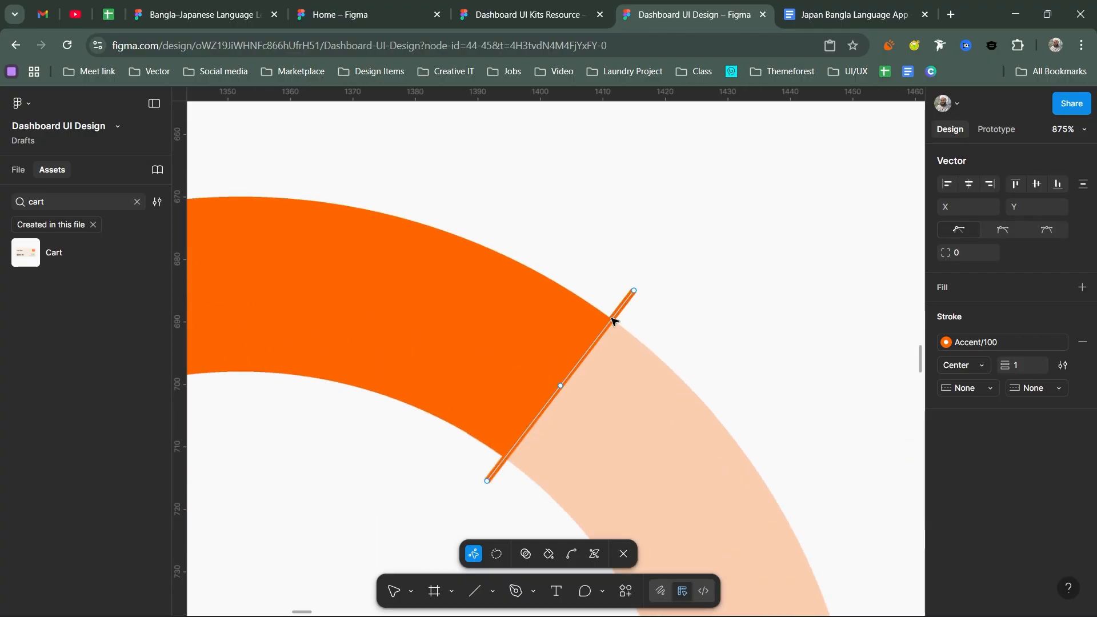
{"action": "scroll", "coordinate": [654, 312], "scroll_direction": "up", "scroll_amount": 2}
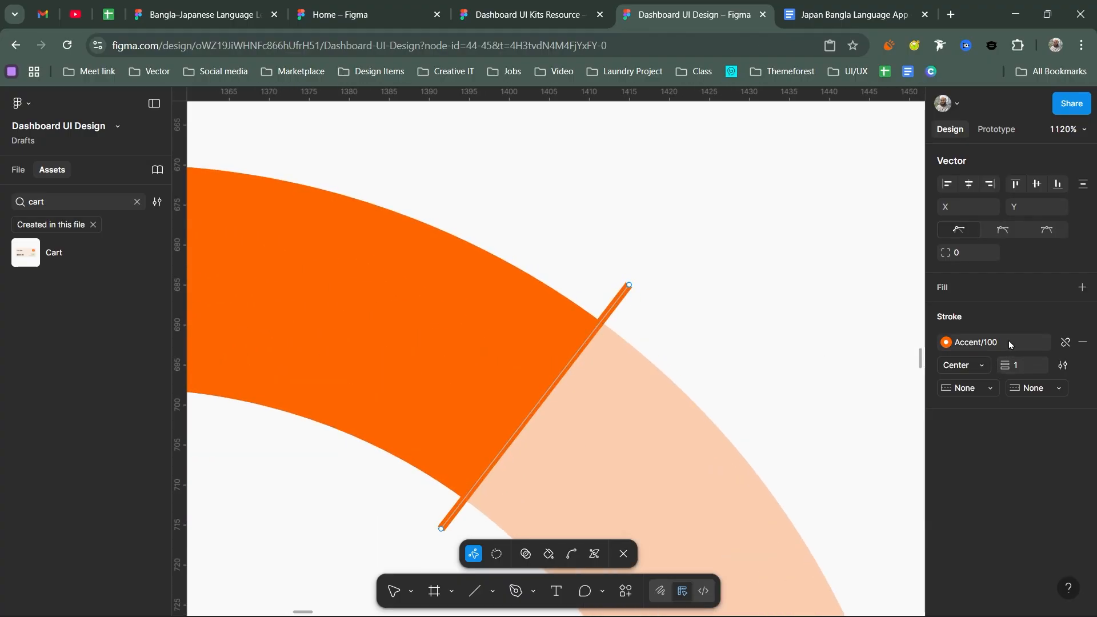
{"action": "left_click", "coordinate": [1009, 340]}
{"action": "key", "text": "Up"}
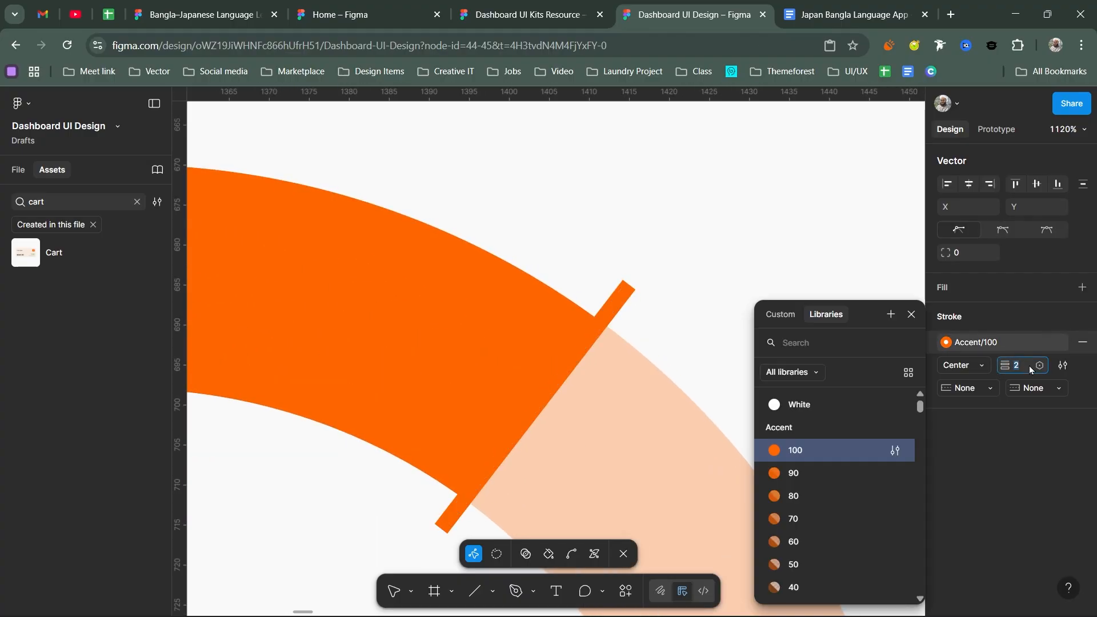
{"action": "key", "text": "Return"}
{"action": "key", "text": "Up"}
{"action": "left_click", "coordinate": [911, 314]}
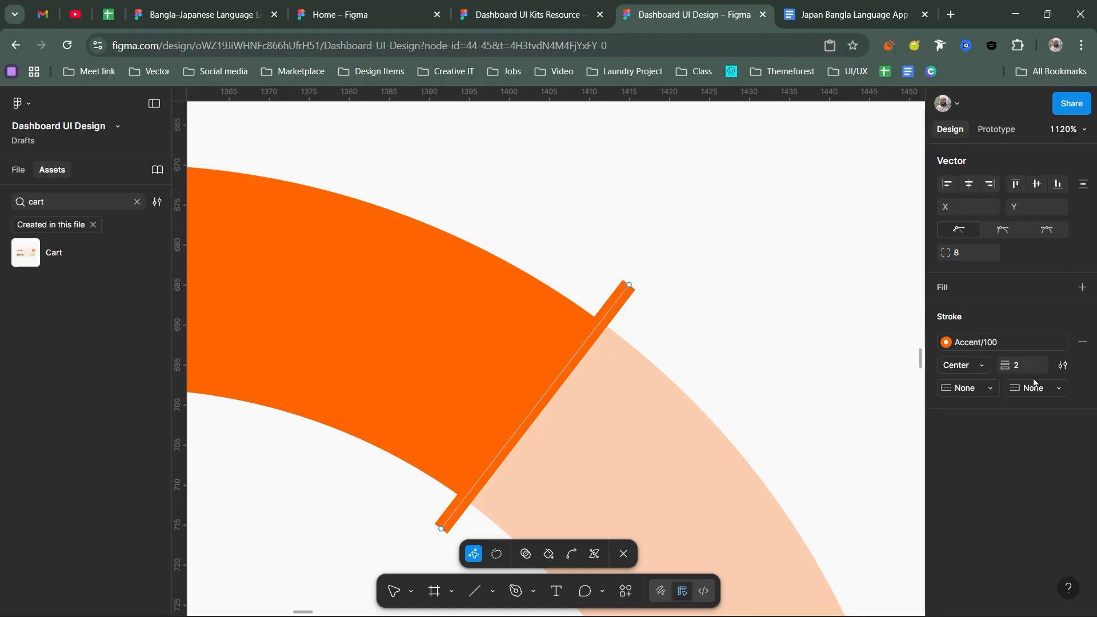
Step: Set both end caps of the divider line to Round
{"action": "left_click", "coordinate": [1049, 394]}
{"action": "left_click", "coordinate": [984, 406]}
{"action": "key", "text": "Escape"}
{"action": "left_click", "coordinate": [714, 321]}
{"action": "scroll", "coordinate": [714, 320], "scroll_direction": "down", "scroll_amount": 2}
{"action": "scroll", "coordinate": [714, 323], "scroll_direction": "down", "scroll_amount": 3}
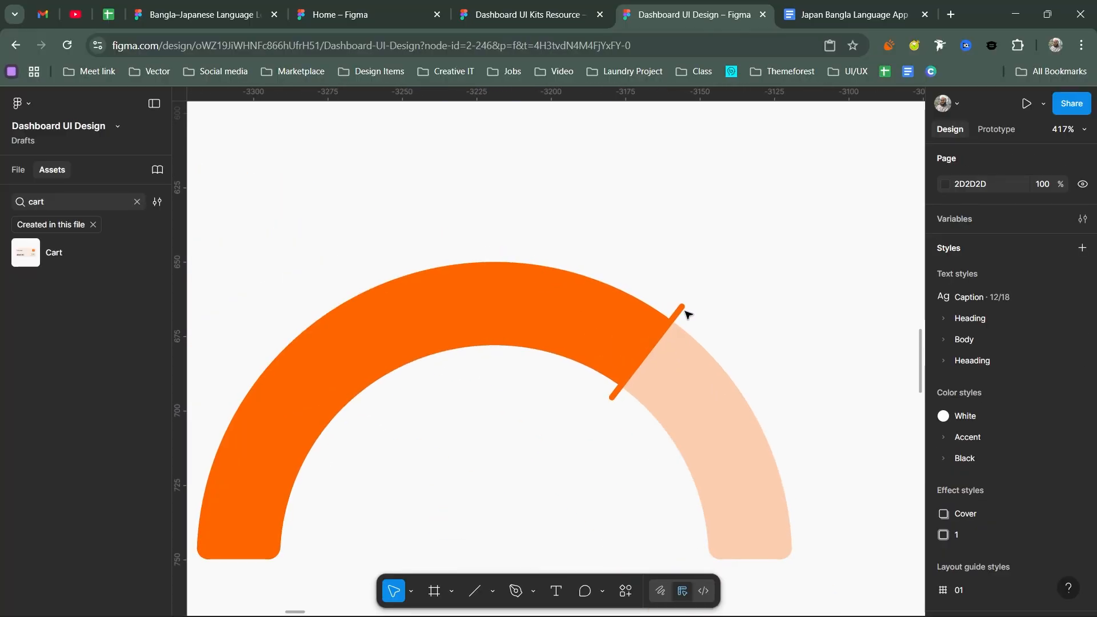
Step: Change the divider line's blend mode to Multiply
{"action": "left_click", "coordinate": [681, 310]}
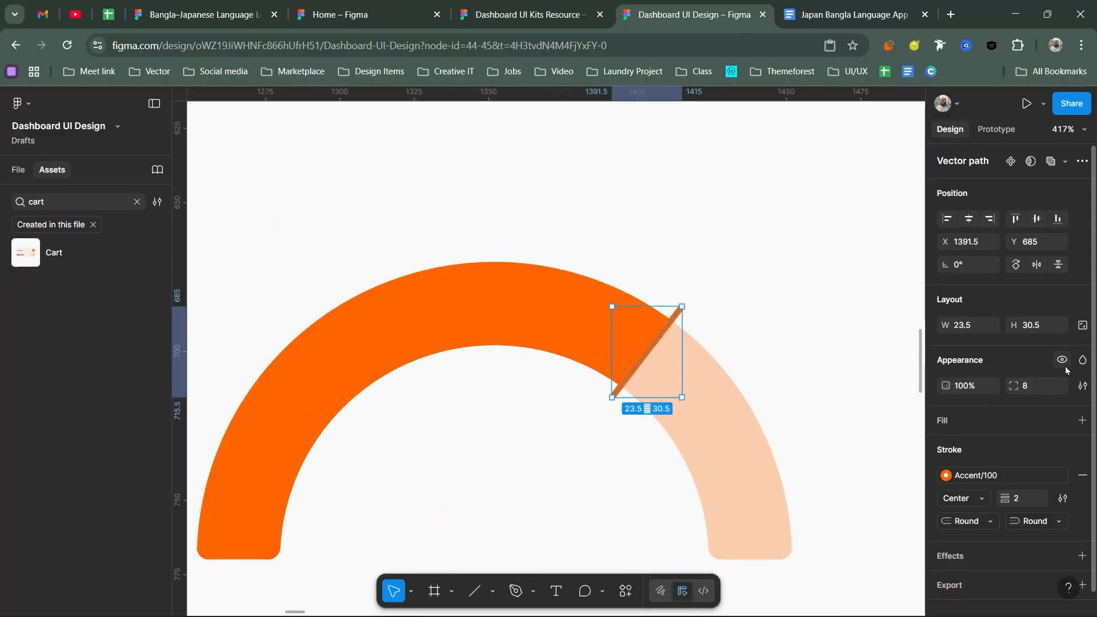
{"action": "left_click", "coordinate": [1081, 361]}
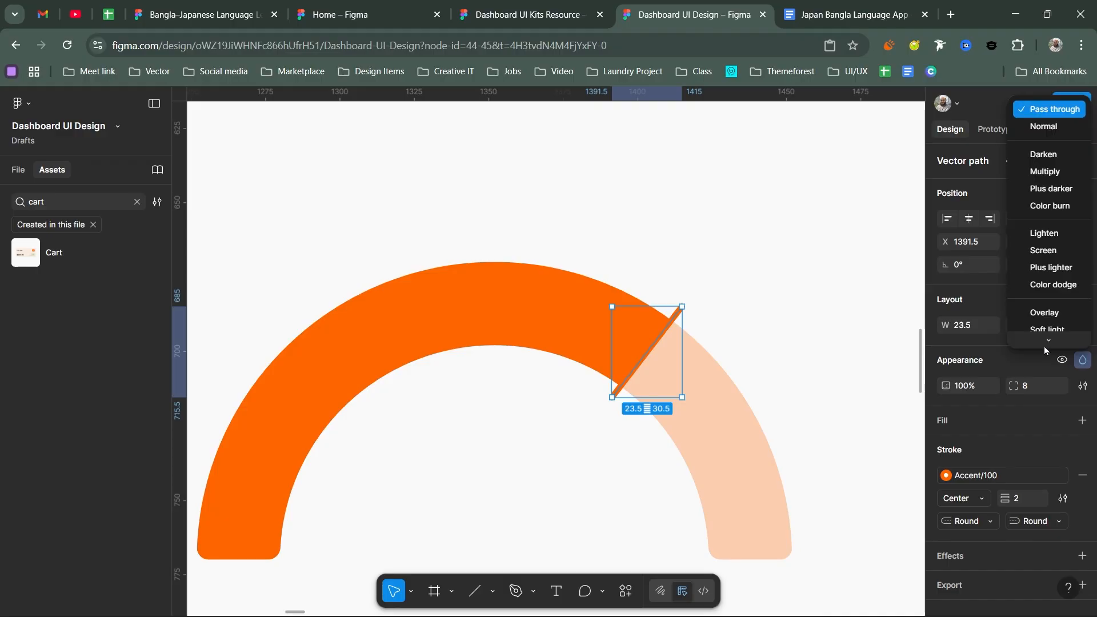
{"action": "left_click", "coordinate": [1051, 167]}
{"action": "left_click", "coordinate": [750, 237]}
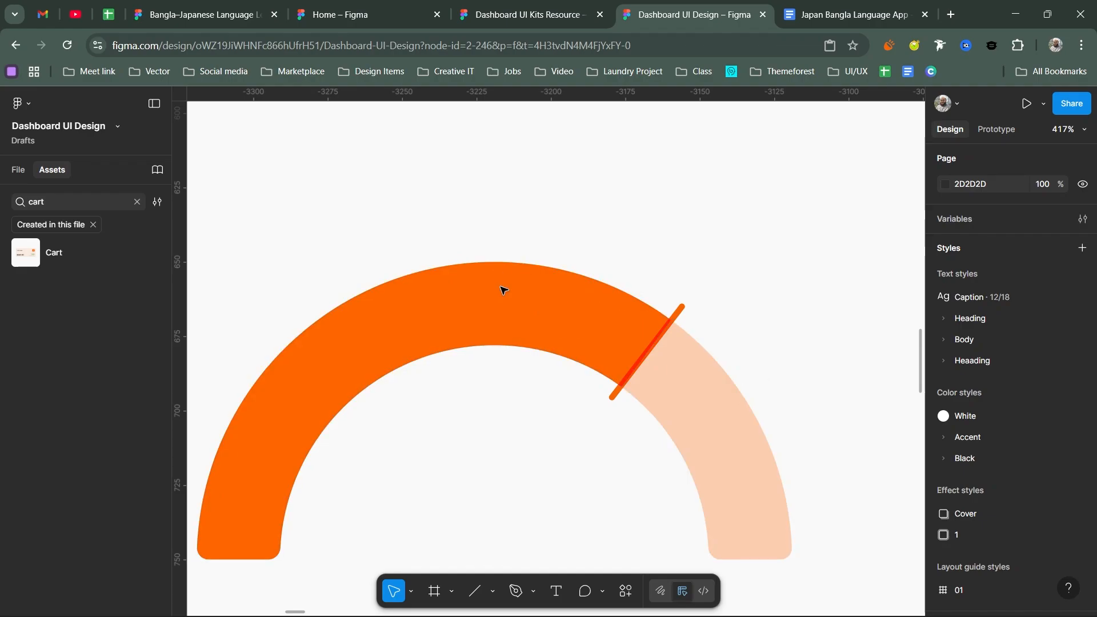
Step: Wrap the gauge's arcs and divider line together in one frame
{"action": "scroll", "coordinate": [691, 404], "scroll_direction": "down", "scroll_amount": 10}
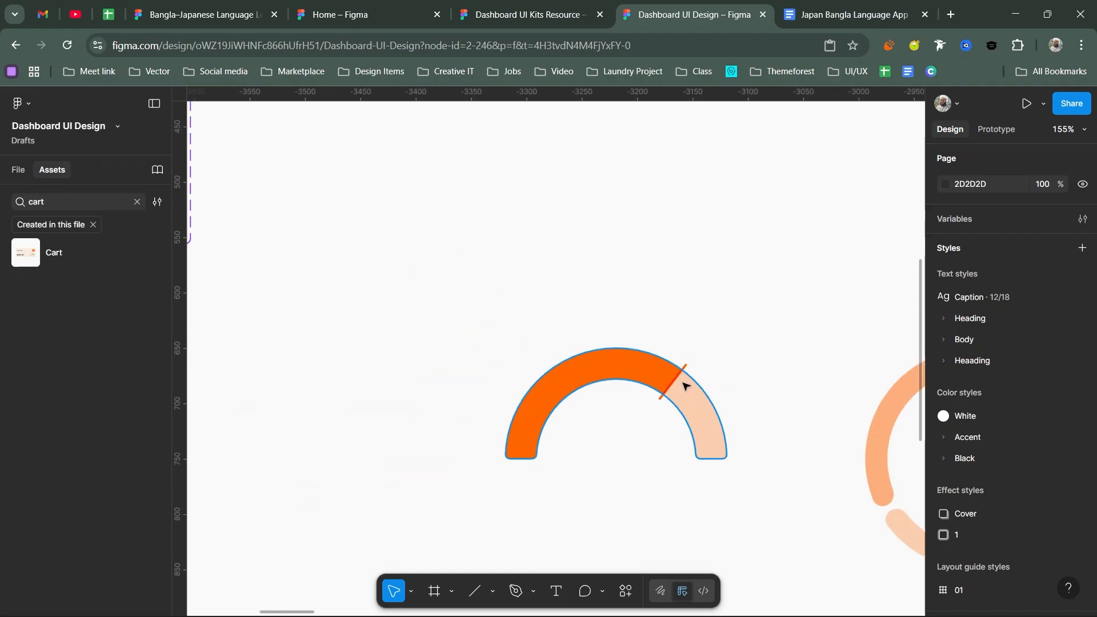
{"action": "left_click_drag", "start_coordinate": [562, 343], "coordinate": [719, 478]}
{"action": "left_click_drag", "start_coordinate": [718, 332], "coordinate": [552, 477]}
{"action": "key", "text": "ctrl+alt+g"}
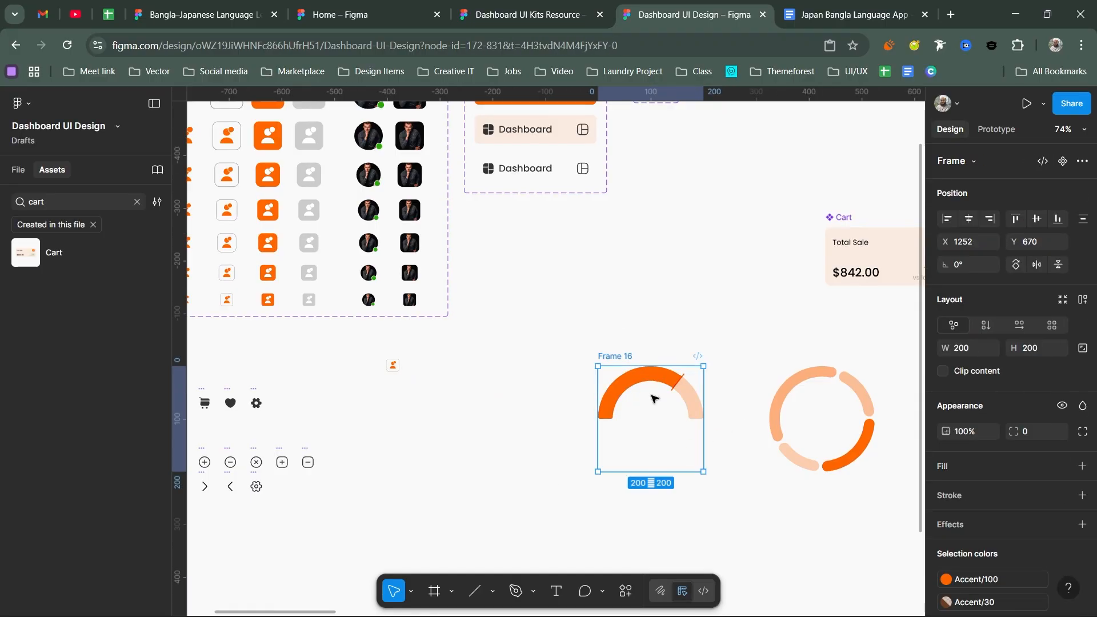
Step: Wrap the donut chart's arcs in a frame and move it closer to the gauge, to X 1501
{"action": "left_click", "coordinate": [788, 375]}
{"action": "left_click_drag", "start_coordinate": [745, 350], "coordinate": [910, 494]}
{"action": "key", "text": "ctrl+alt+g"}
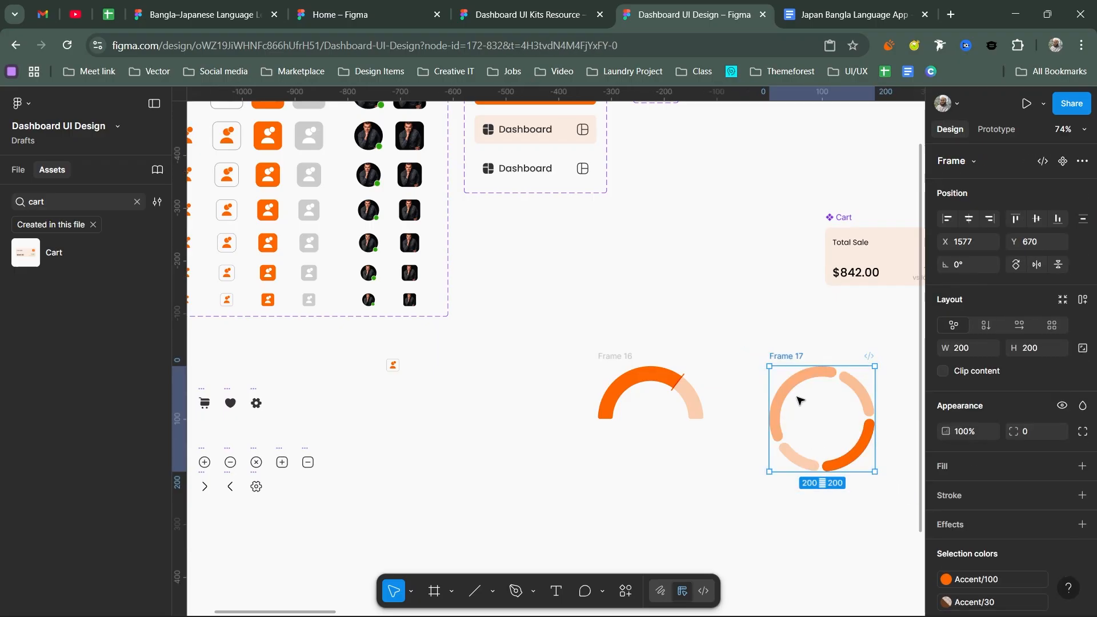
{"action": "left_click_drag", "start_coordinate": [778, 404], "coordinate": [756, 403]}
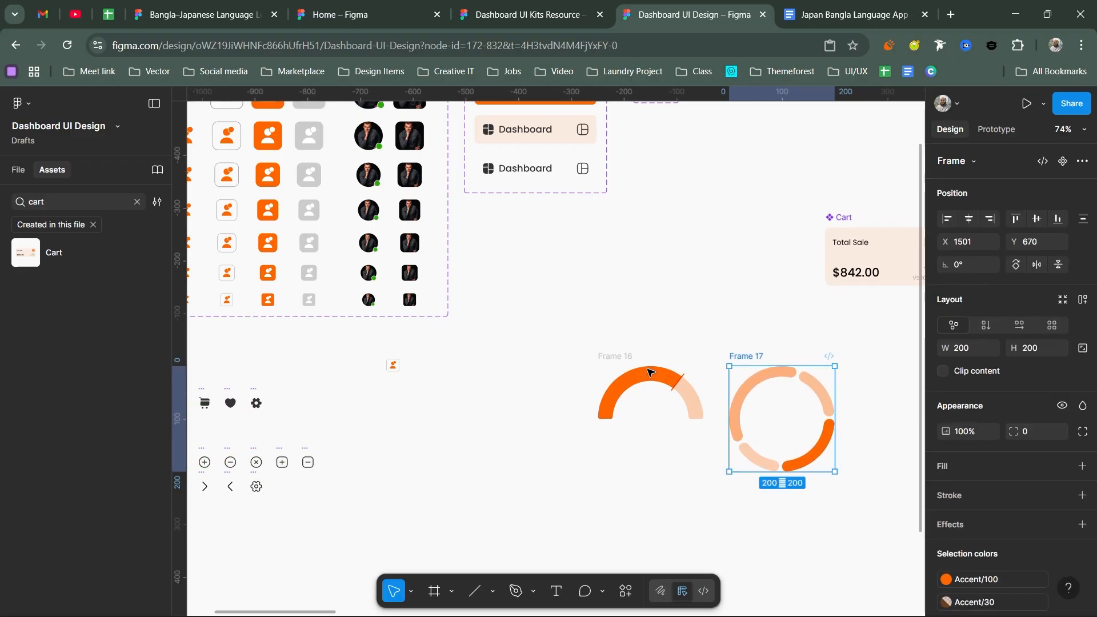
Step: Combine the gauge frame and the donut frame into one component set
{"action": "left_click", "coordinate": [627, 358], "text": "shift"}
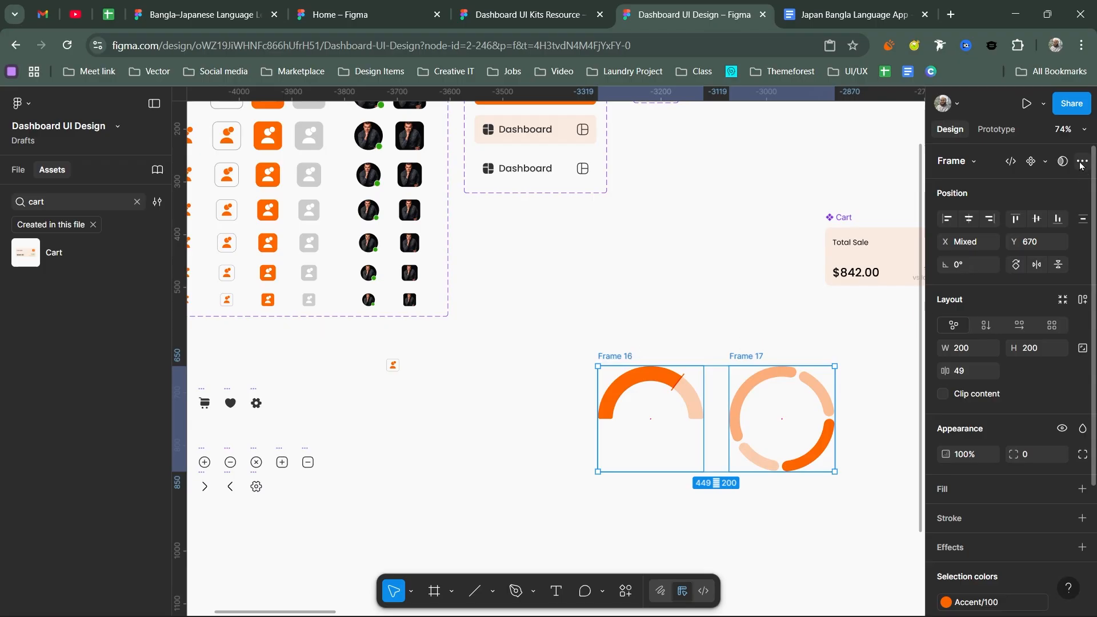
{"action": "left_click", "coordinate": [1039, 163]}
{"action": "key", "text": "ctrl+z"}
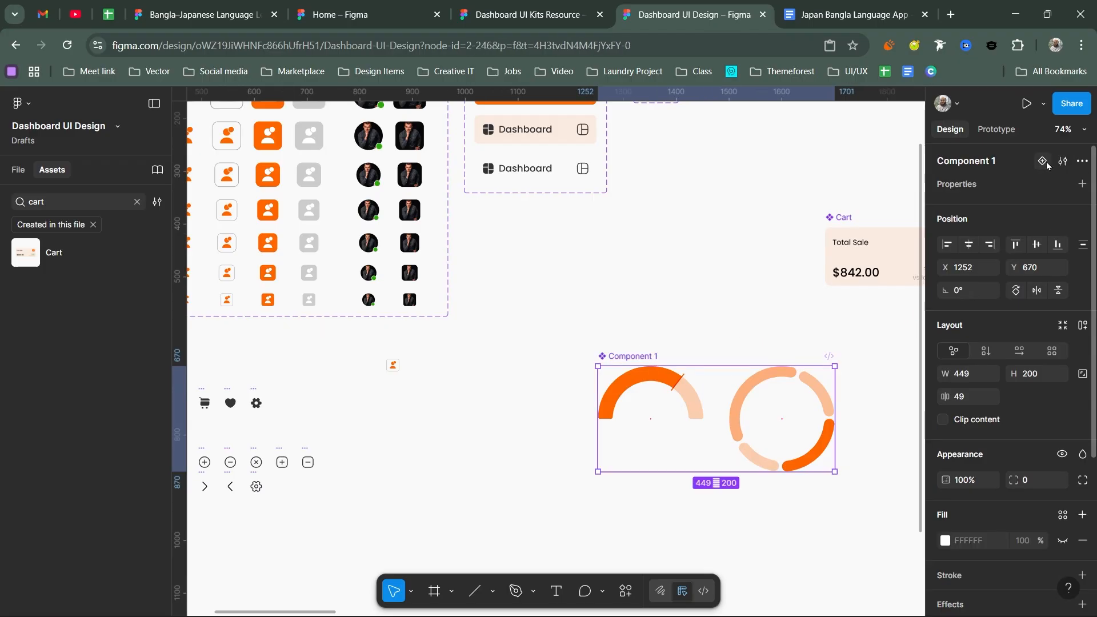
{"action": "left_click", "coordinate": [1064, 162]}
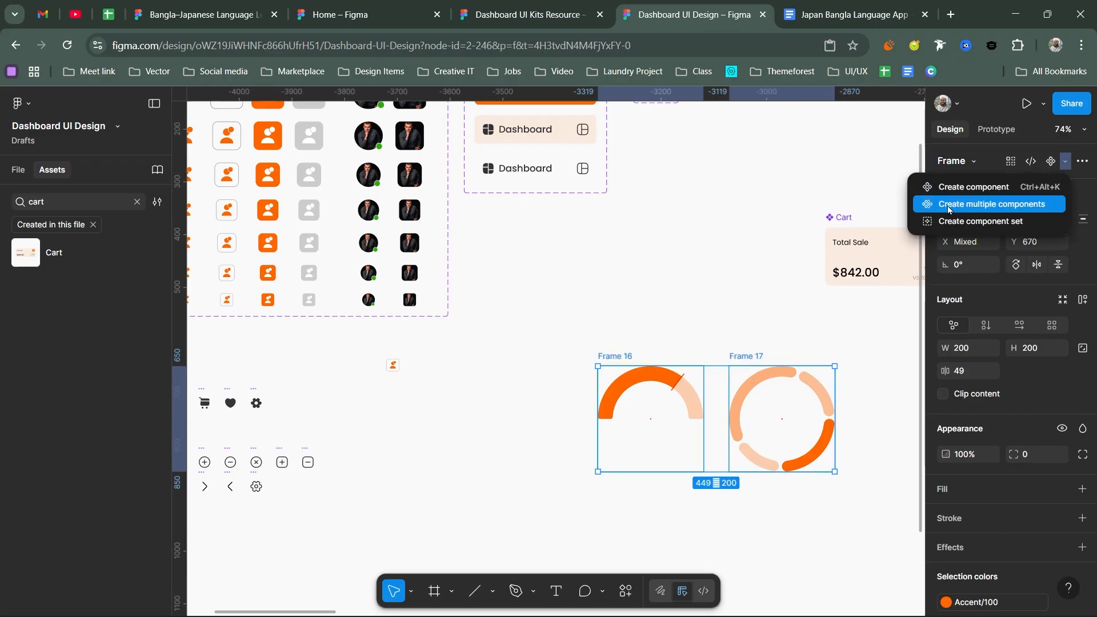
{"action": "left_click", "coordinate": [964, 221]}
Step: Name the gauge variant's Property 1 value Default
{"action": "left_click", "coordinate": [646, 379]}
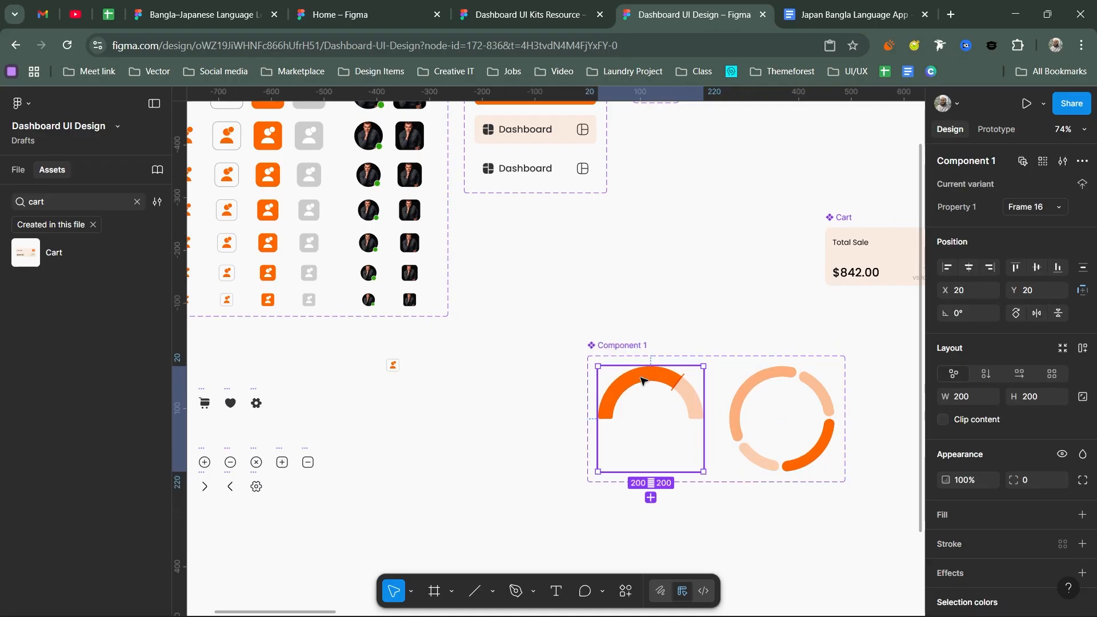
{"action": "left_click", "coordinate": [807, 379]}
{"action": "left_click", "coordinate": [648, 394]}
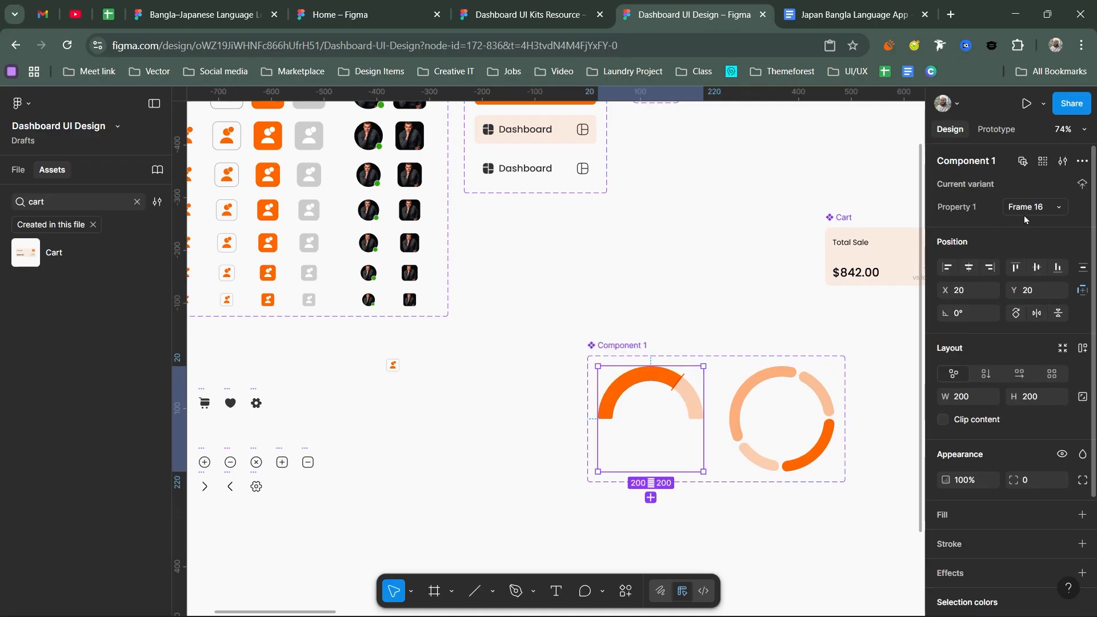
{"action": "left_click", "coordinate": [1028, 209]}
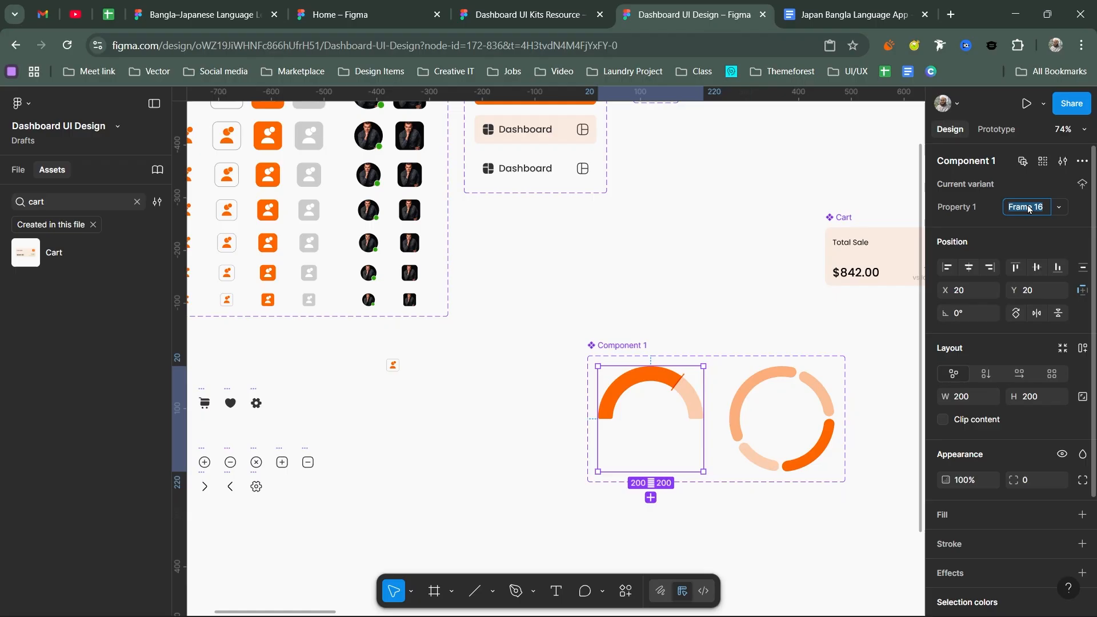
{"action": "type", "text": "Default"}
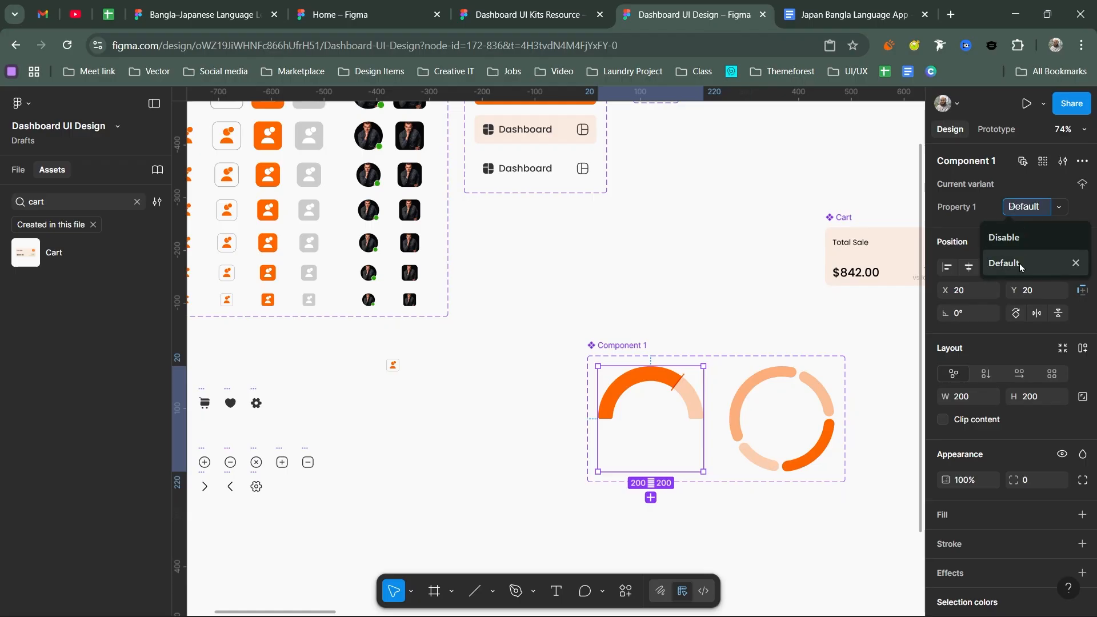
{"action": "left_click", "coordinate": [1003, 263]}
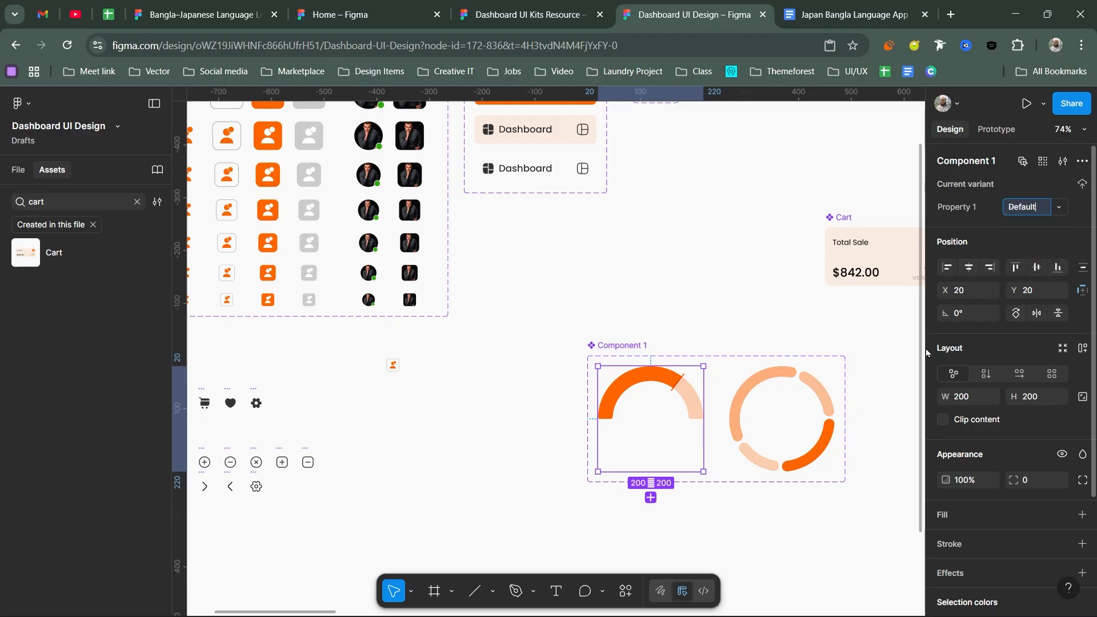
Step: Name the donut variant's Property 1 value Graph 2
{"action": "left_click", "coordinate": [821, 398]}
{"action": "left_click", "coordinate": [1028, 209]}
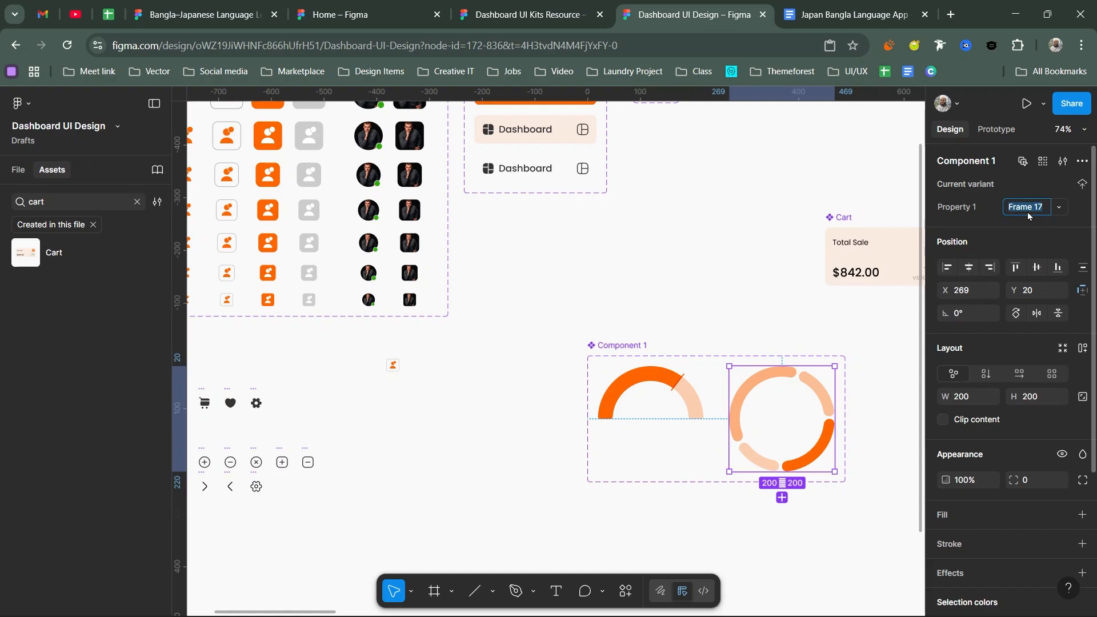
{"action": "type", "text": "Graph 2"}
Step: Rename the component set Graph
{"action": "double_click", "coordinate": [625, 346]}
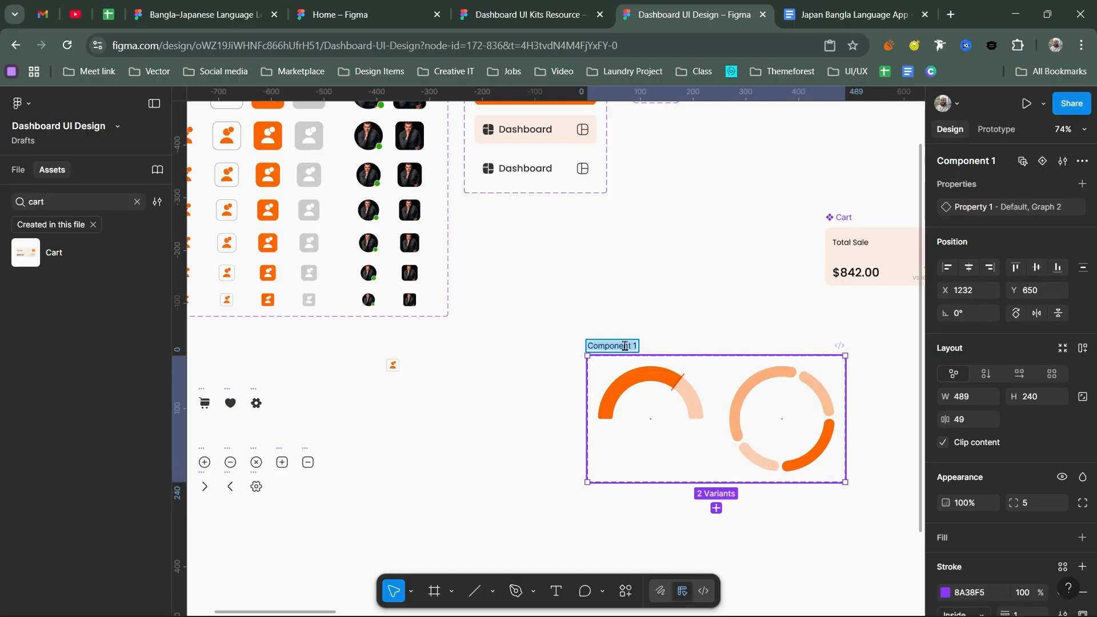
{"action": "type", "text": "Graph"}
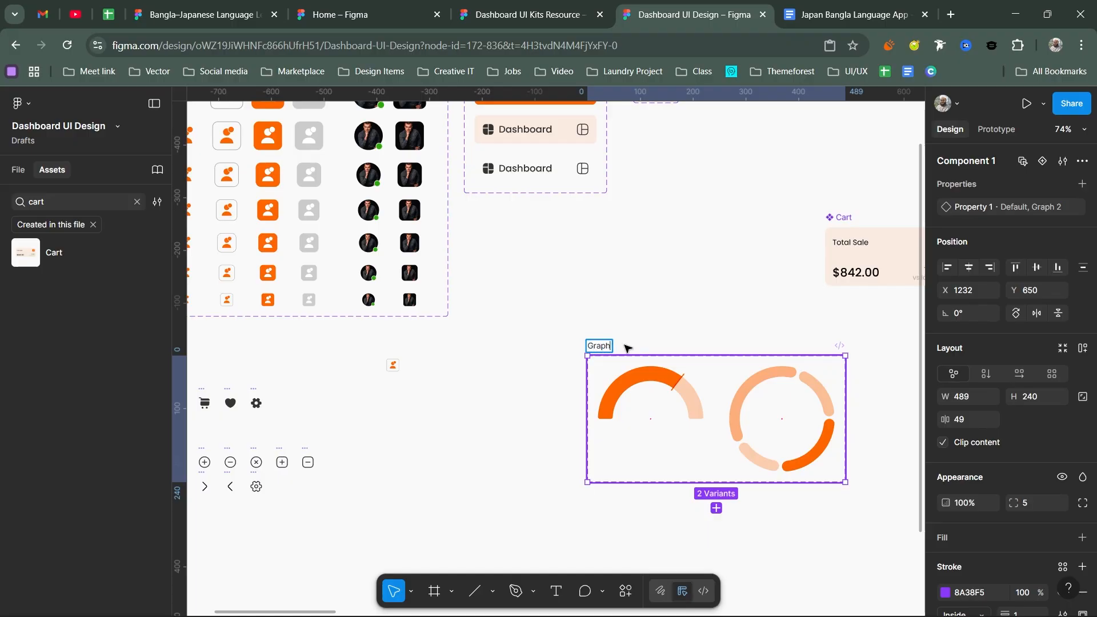
{"action": "key", "text": "Return"}
Step: Place an instance of the Graph component inside the tall placeholder card on Slide 1
{"action": "scroll", "coordinate": [627, 348], "scroll_direction": "down", "scroll_amount": 6}
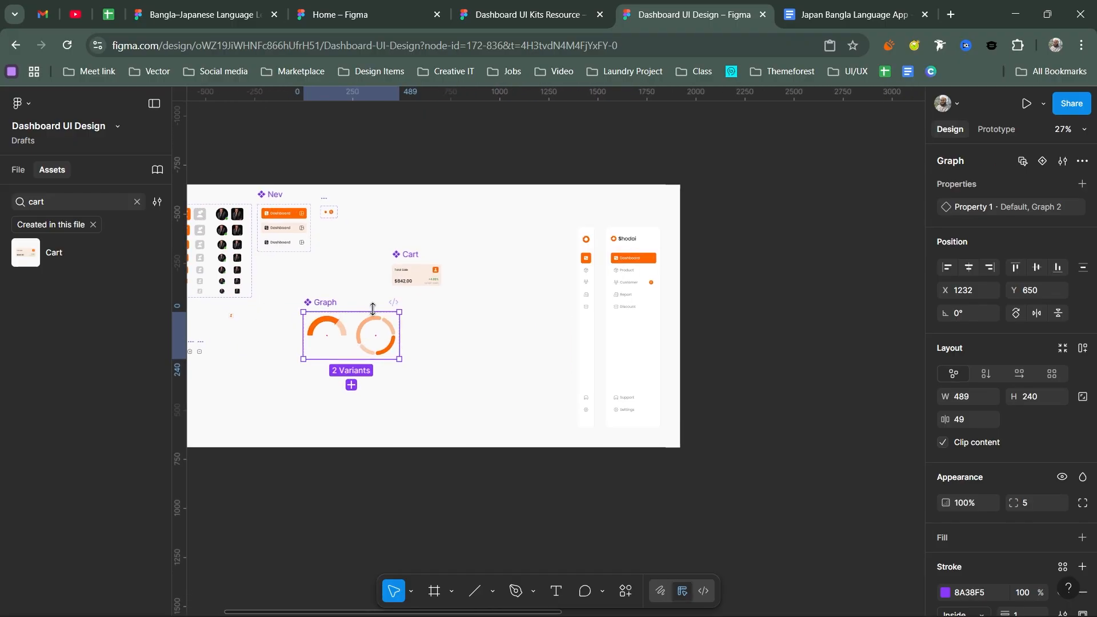
{"action": "scroll", "coordinate": [754, 308], "scroll_direction": "right", "scroll_amount": 10}
{"action": "scroll", "coordinate": [629, 308], "scroll_direction": "up", "scroll_amount": 5}
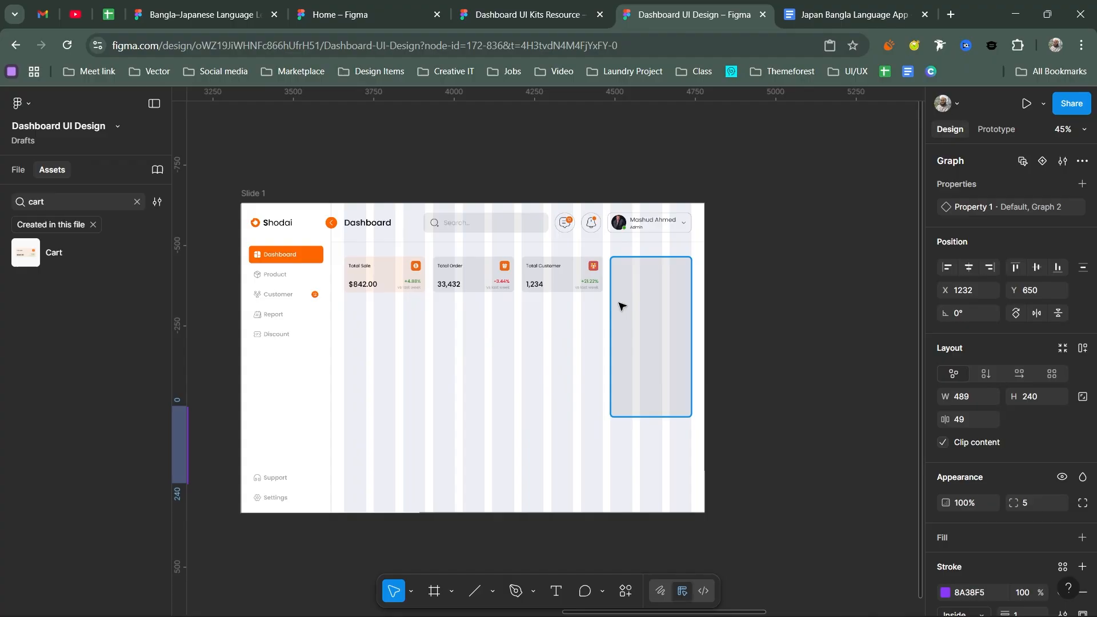
{"action": "left_click", "coordinate": [136, 201]}
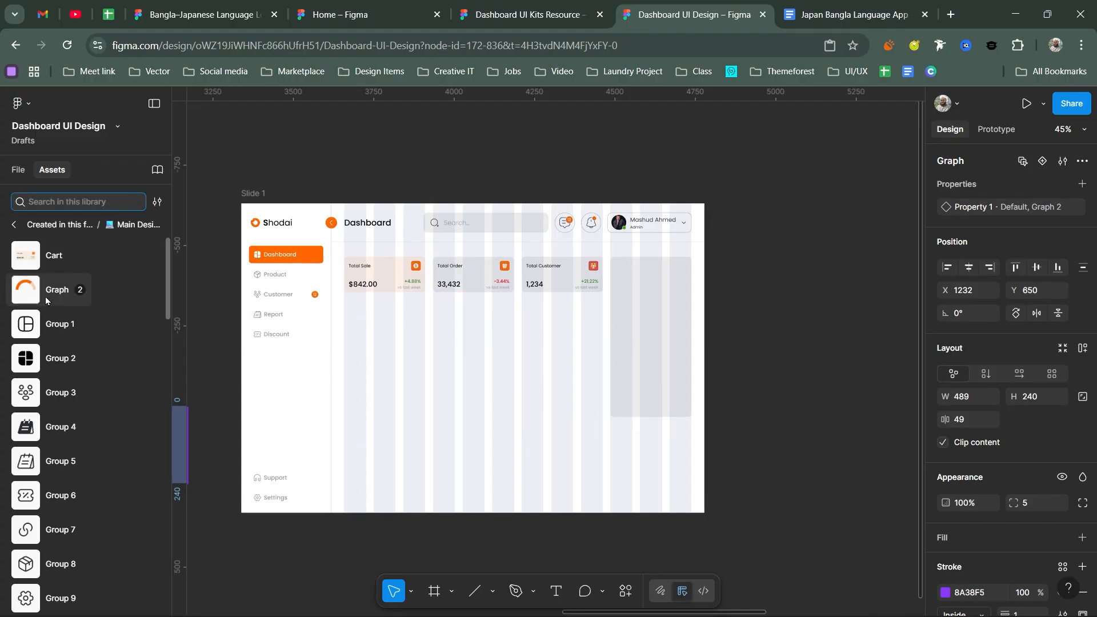
{"action": "left_click_drag", "start_coordinate": [42, 298], "coordinate": [652, 313]}
{"action": "scroll", "coordinate": [650, 311], "scroll_direction": "up", "scroll_amount": 5}
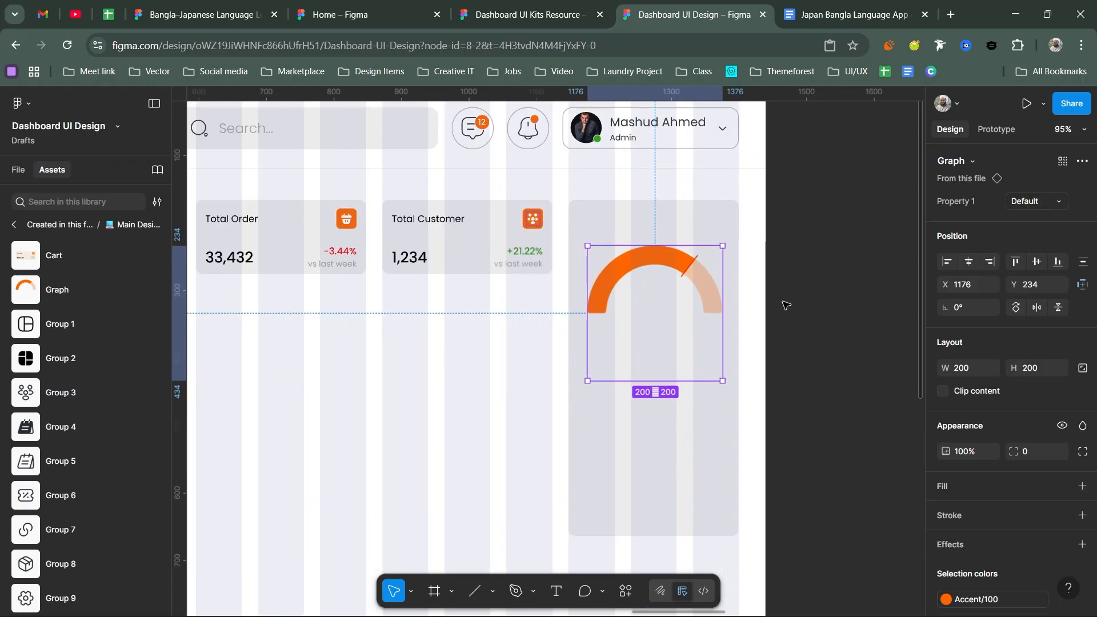
Step: Switch the placed Graph instance to the Graph 2 variant and centre it horizontally in the tall card
{"action": "left_click", "coordinate": [1045, 201]}
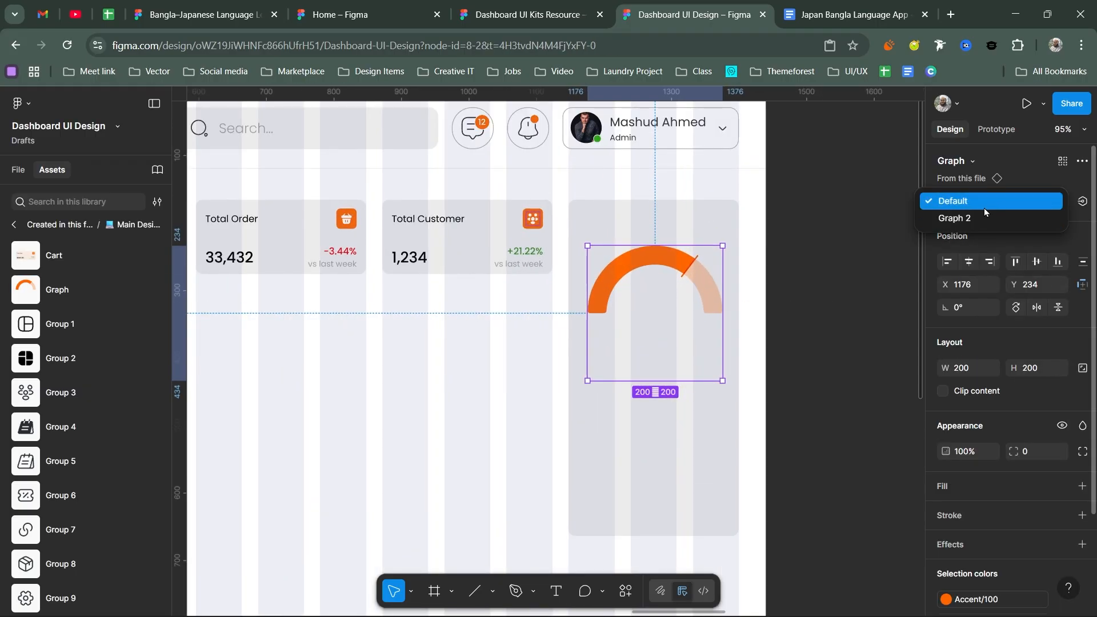
{"action": "left_click", "coordinate": [973, 218]}
{"action": "left_click_drag", "start_coordinate": [671, 280], "coordinate": [656, 262]}
{"action": "left_click", "coordinate": [718, 241], "text": "shift"}
{"action": "left_click", "coordinate": [656, 284]}
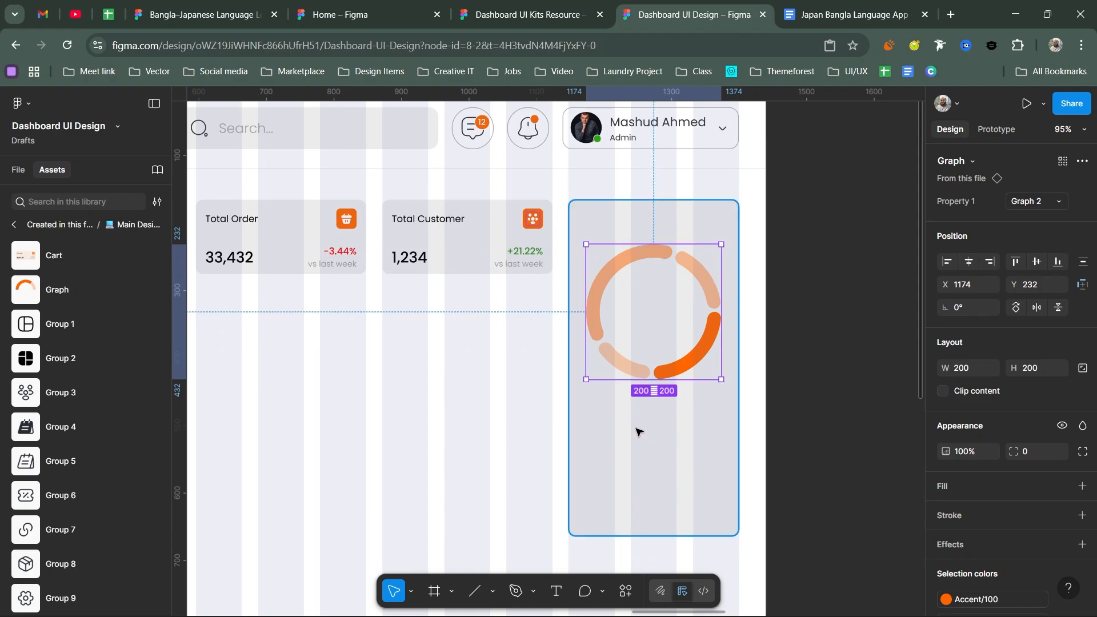
Step: Add a "Top Categories" text label in the empty area below the summary cards
{"action": "scroll", "coordinate": [661, 442], "scroll_direction": "down", "scroll_amount": 3}
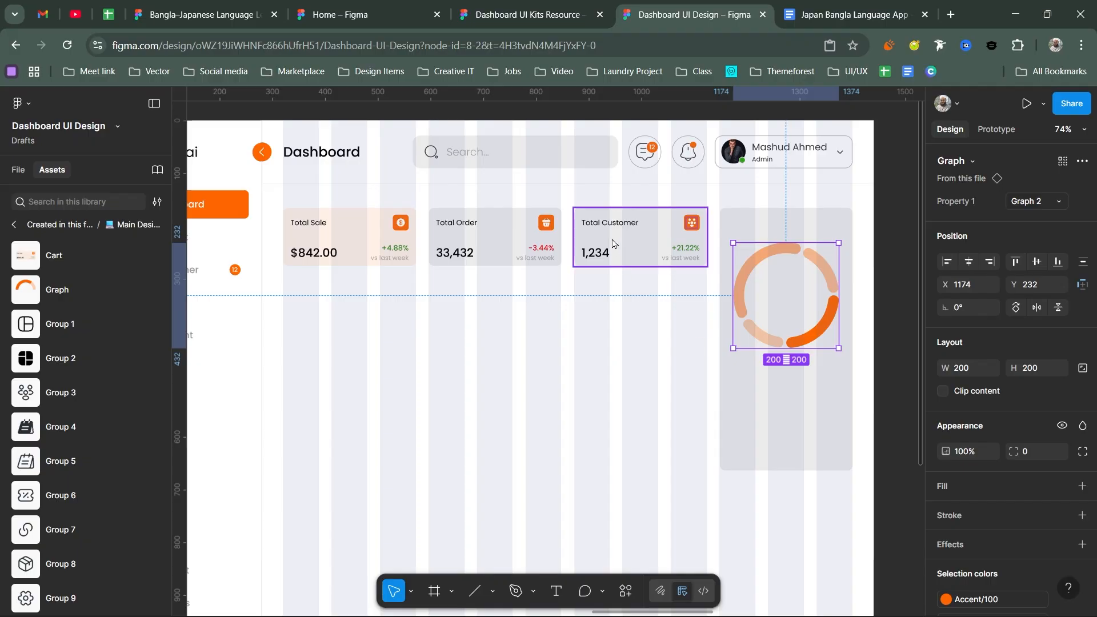
{"action": "key", "text": "t"}
{"action": "left_click", "coordinate": [585, 340]}
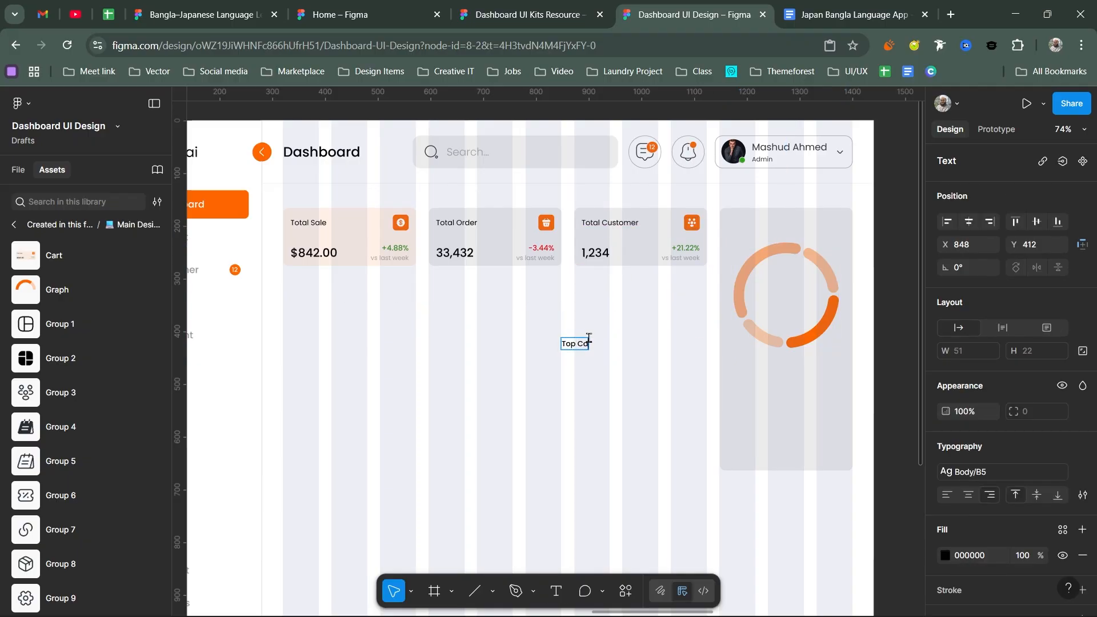
{"action": "type", "text": "Top Categories"}
{"action": "key", "text": "Escape"}
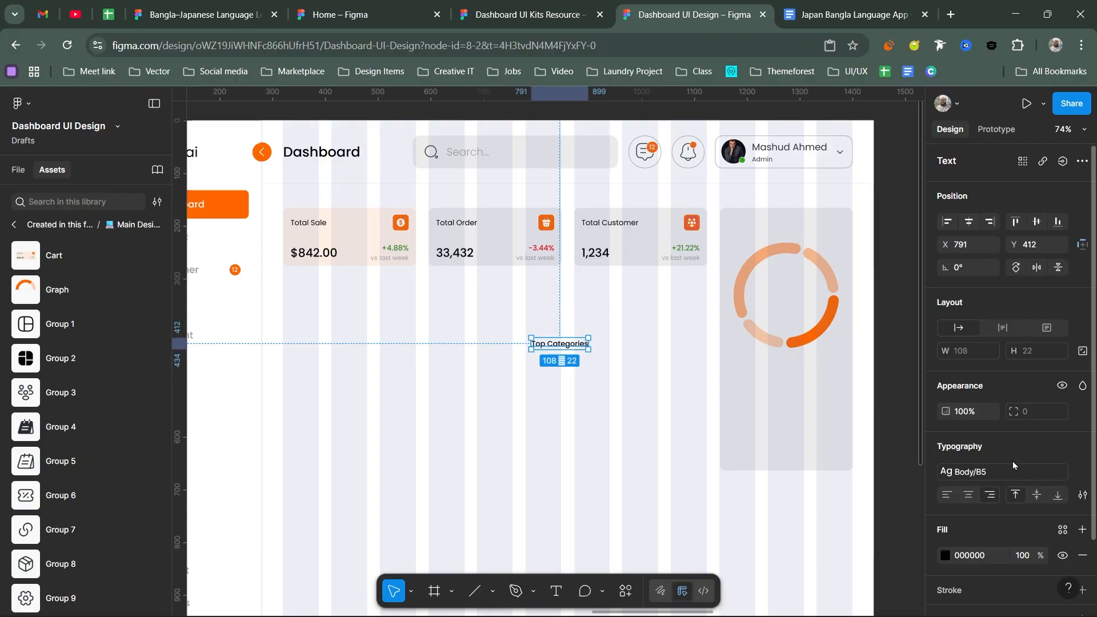
Step: Move the Top Categories label above the donut in the tall card and apply the Body/B2 text style
{"action": "left_click", "coordinate": [1005, 472]}
{"action": "left_click", "coordinate": [811, 378]}
{"action": "left_click_drag", "start_coordinate": [571, 347], "coordinate": [779, 224]}
{"action": "left_click", "coordinate": [1006, 472]}
{"action": "left_click", "coordinate": [832, 479]}
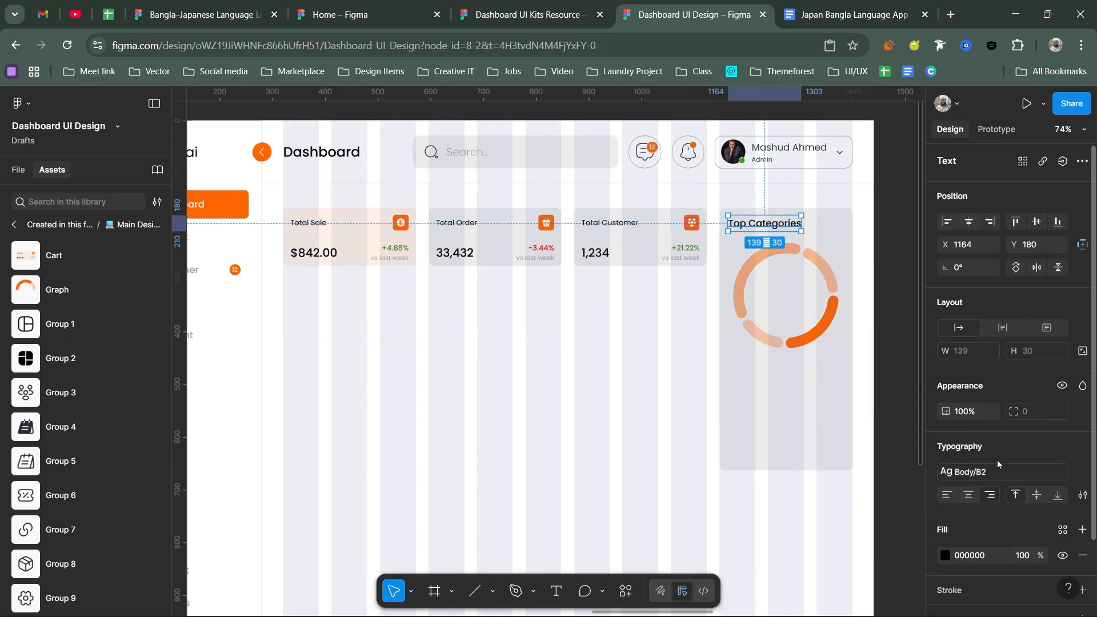
{"action": "left_click", "coordinate": [997, 472]}
{"action": "left_click", "coordinate": [848, 494]}
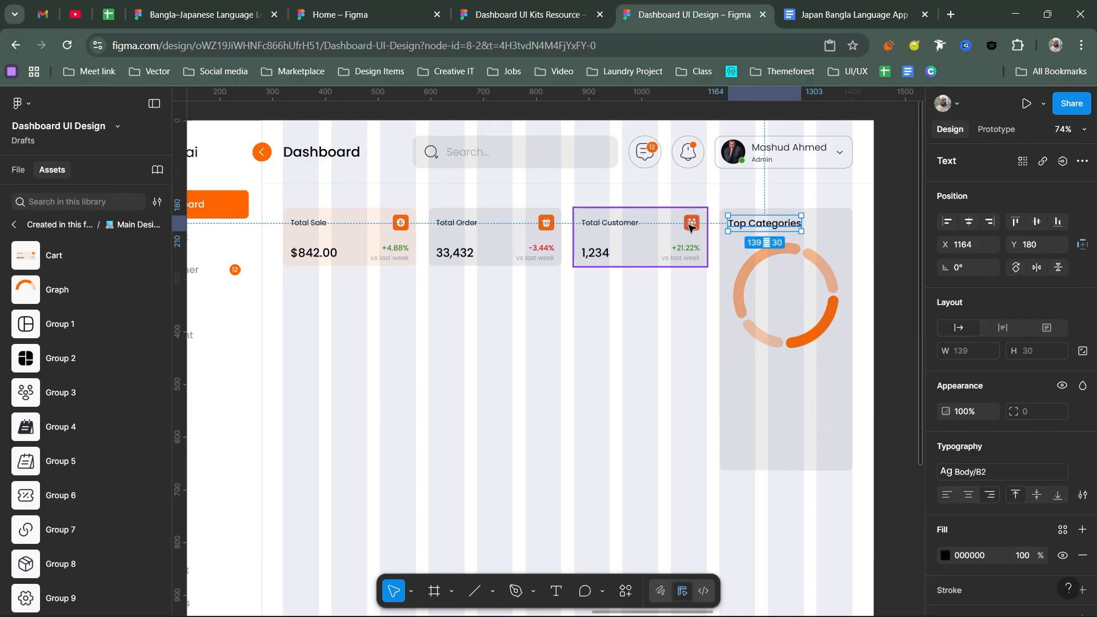
Step: Find the IconSet component in the assets and place an instance below the summary cards
{"action": "left_click", "coordinate": [629, 223]}
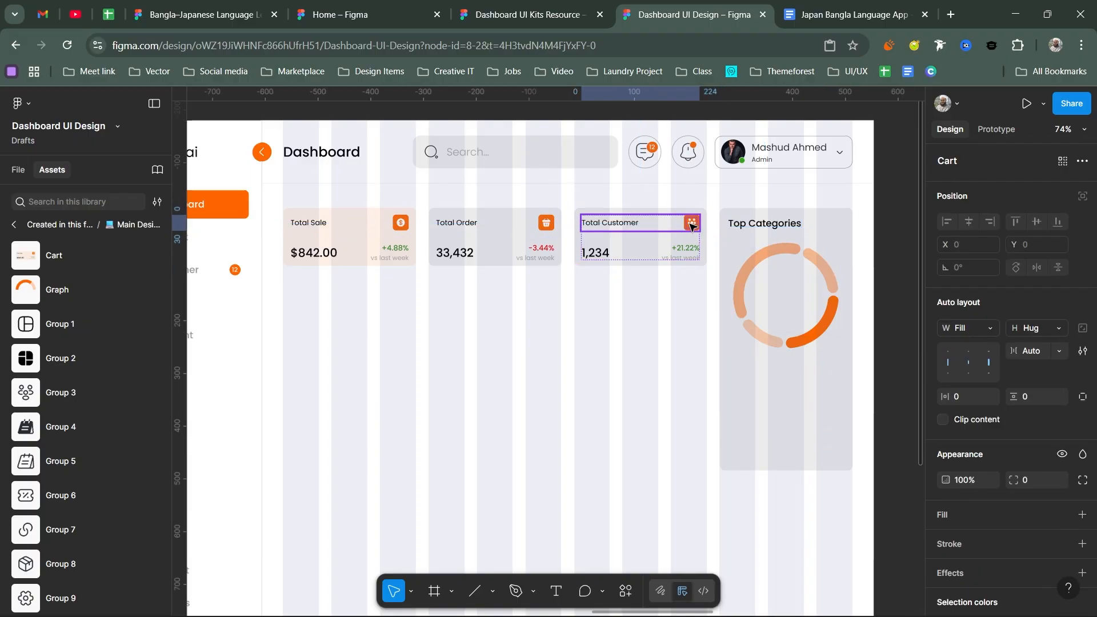
{"action": "left_click", "coordinate": [53, 203]}
{"action": "type", "text": "iconset"}
{"action": "left_click_drag", "start_coordinate": [26, 252], "coordinate": [548, 311]}
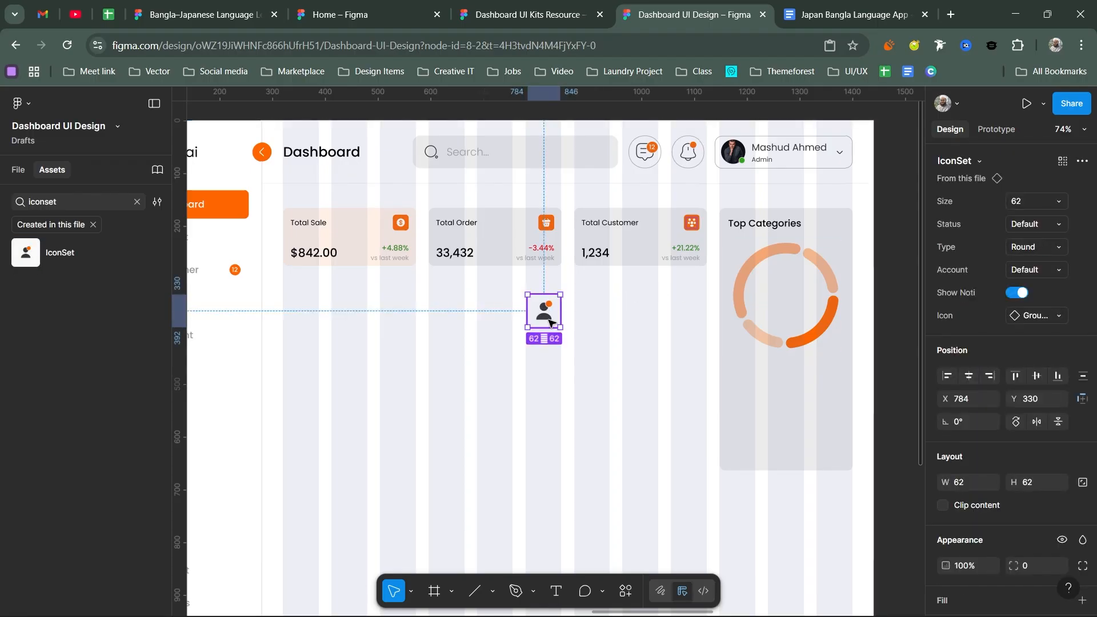
Step: Add a "See All" text label beside the Top Categories heading
{"action": "key", "text": "t"}
{"action": "left_click", "coordinate": [829, 220]}
{"action": "type", "text": "See"}
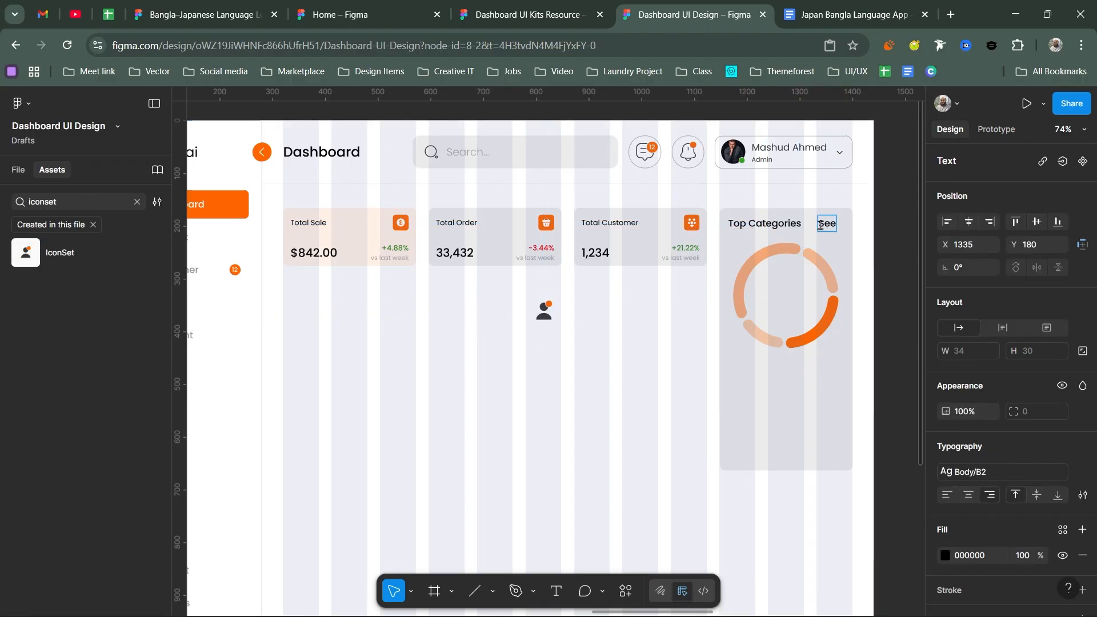
{"action": "type", "text": " All"}
{"action": "key", "text": "Escape"}
Step: Apply the Body/B5 text style to See All and align it vertically with the Top Categories heading
{"action": "left_click", "coordinate": [971, 472]}
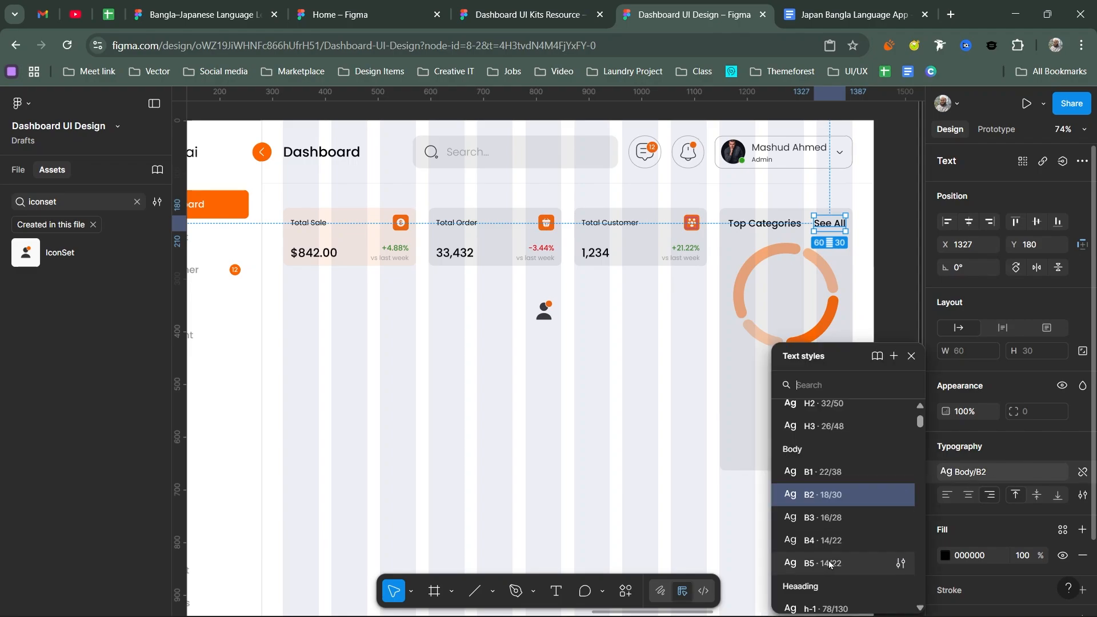
{"action": "key", "text": "Escape"}
{"action": "scroll", "coordinate": [821, 238], "scroll_direction": "up", "scroll_amount": 5}
{"action": "left_click", "coordinate": [701, 207]}
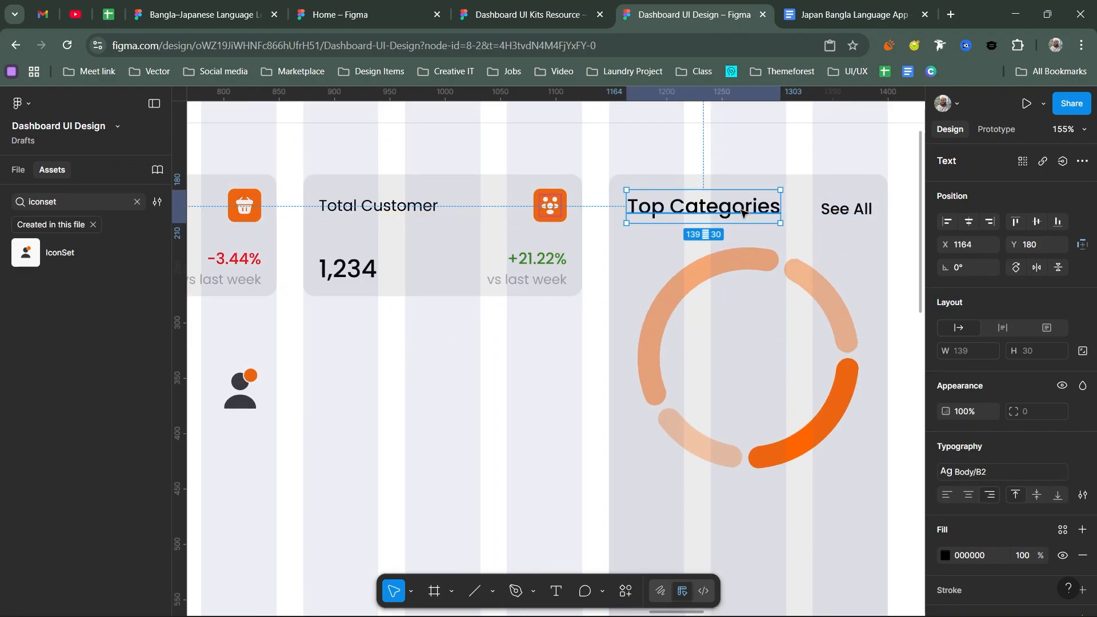
{"action": "left_click", "coordinate": [845, 209], "text": "shift"}
{"action": "left_click", "coordinate": [846, 209]}
Step: Set the See All label's fill to the Black/30 color style
{"action": "left_click", "coordinate": [1062, 447]}
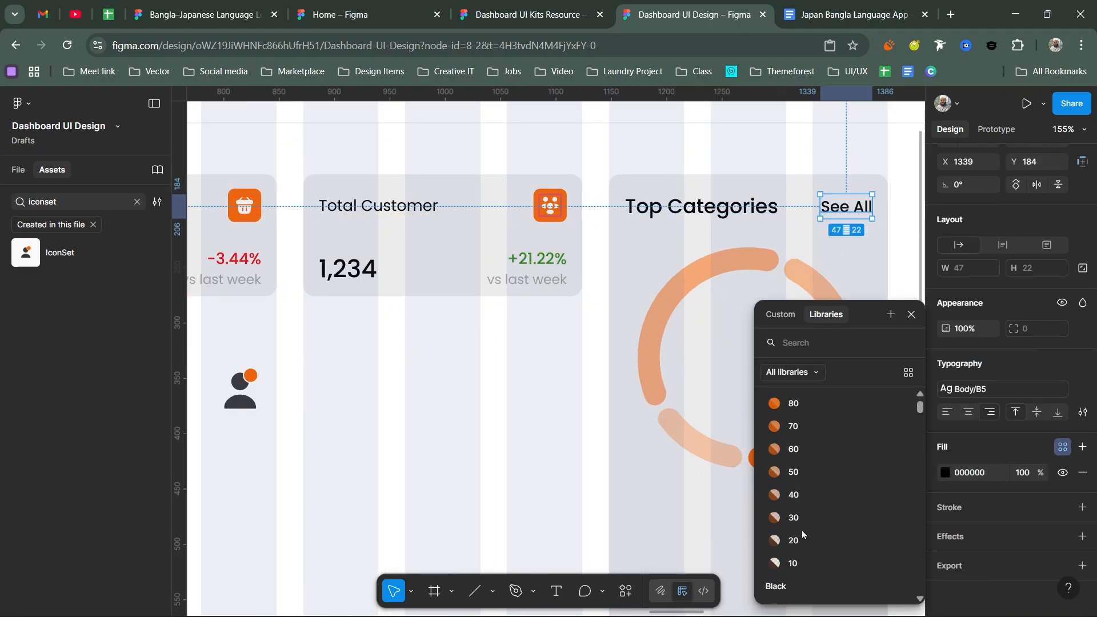
{"action": "scroll", "coordinate": [802, 531], "scroll_direction": "down", "scroll_amount": 5}
{"action": "left_click", "coordinate": [803, 513]}
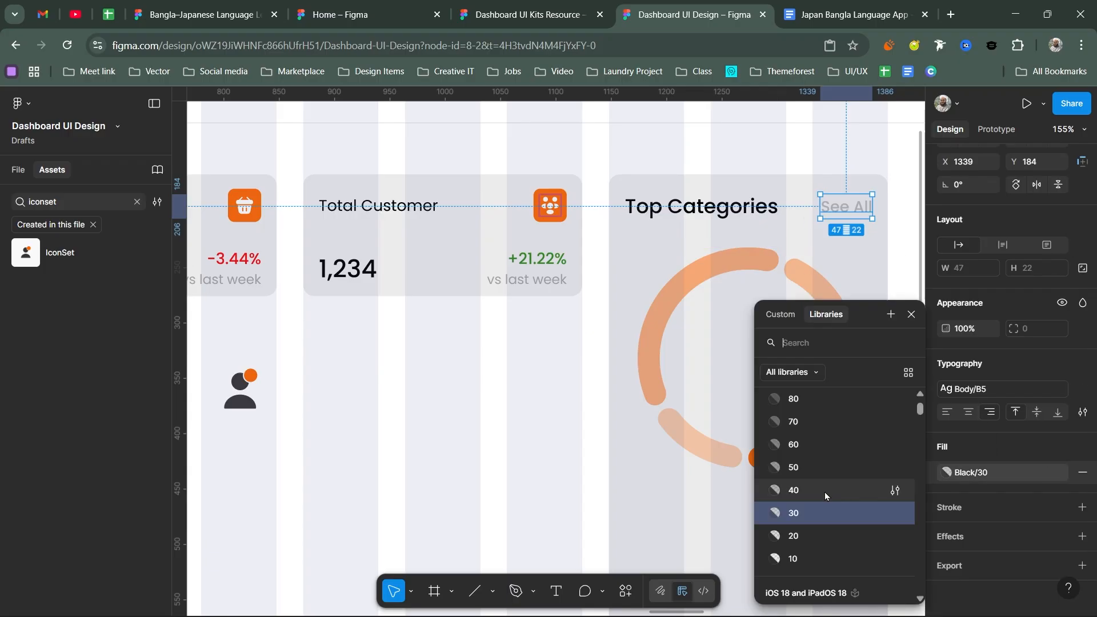
{"action": "left_click", "coordinate": [742, 212]}
{"action": "left_click", "coordinate": [774, 266]}
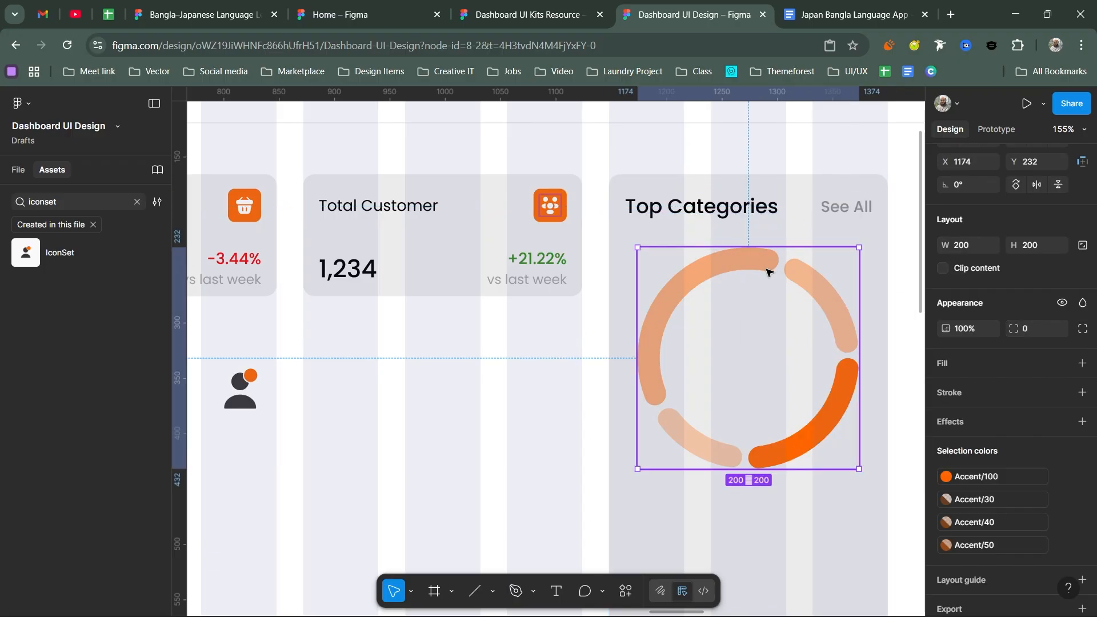
Step: Add a centre-aligned "Total Sale" text below the Graph component set and duplicate it into two stacked lines
{"action": "scroll", "coordinate": [757, 310], "scroll_direction": "down", "scroll_amount": 3}
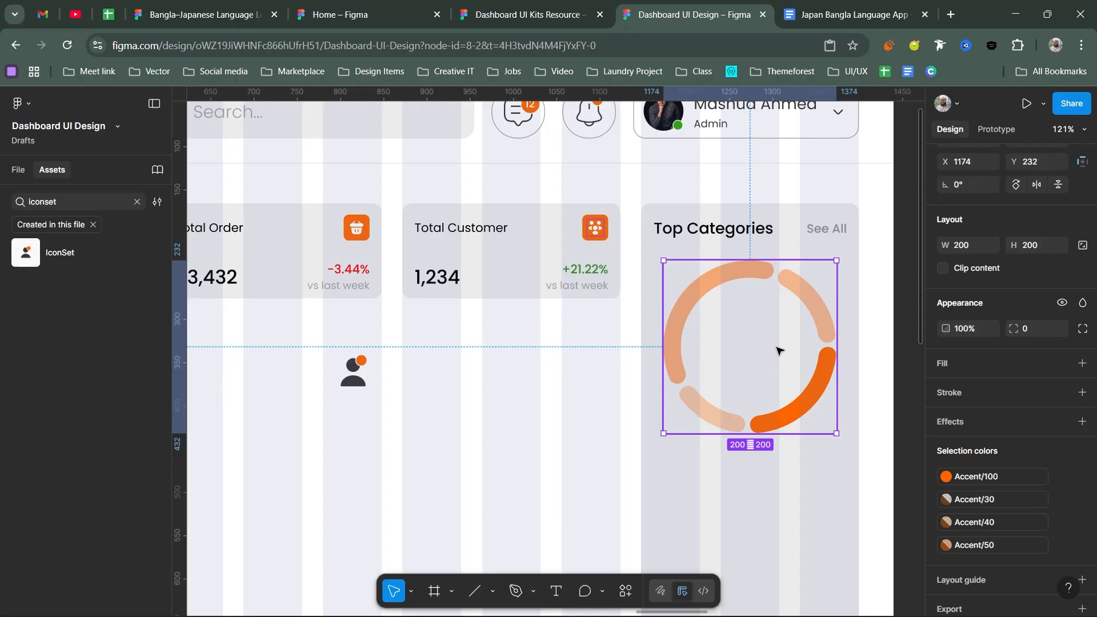
{"action": "scroll", "coordinate": [777, 349], "scroll_direction": "down", "scroll_amount": 5}
{"action": "scroll", "coordinate": [769, 349], "scroll_direction": "down", "scroll_amount": 3}
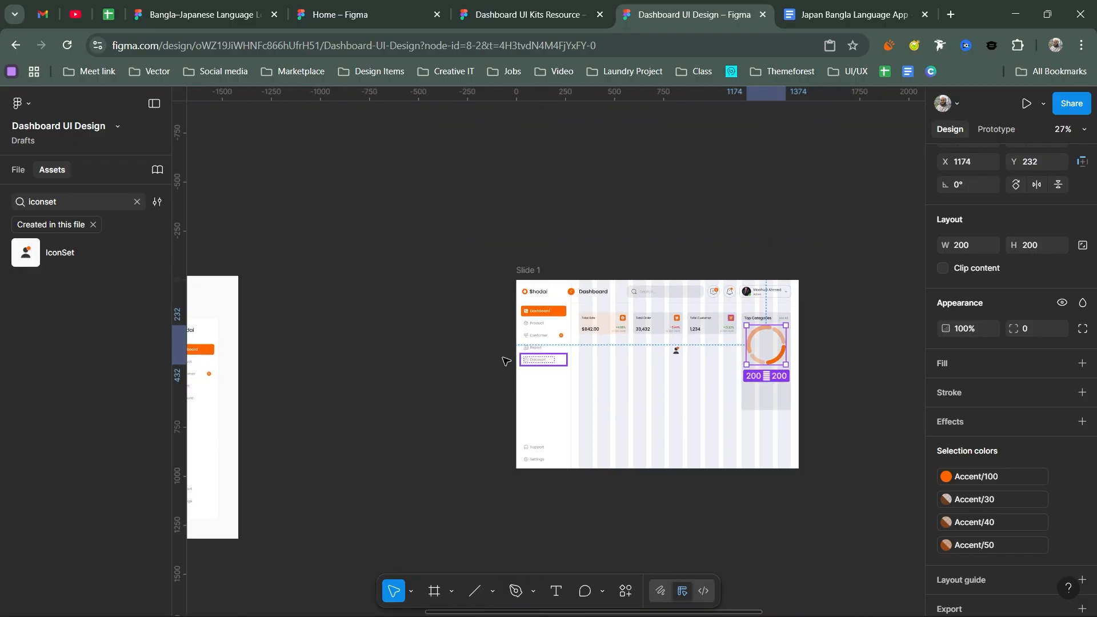
{"action": "scroll", "coordinate": [573, 365], "scroll_direction": "left", "scroll_amount": 15}
{"action": "scroll", "coordinate": [527, 440], "scroll_direction": "up", "scroll_amount": 5}
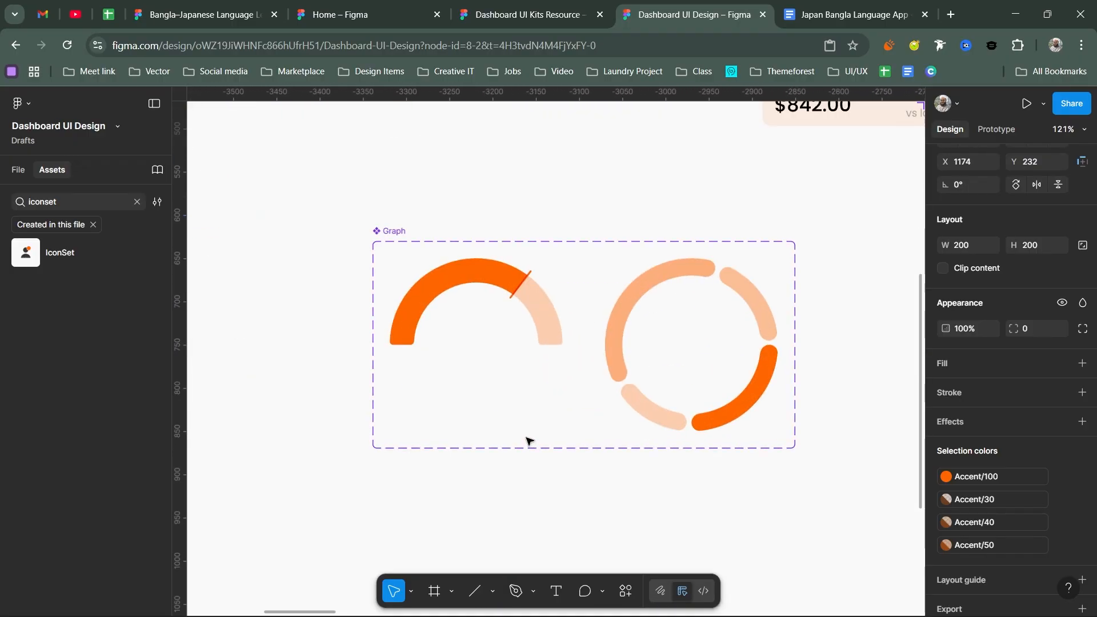
{"action": "key", "text": "t"}
{"action": "left_click", "coordinate": [499, 533]}
{"action": "type", "text": "Total Sale"}
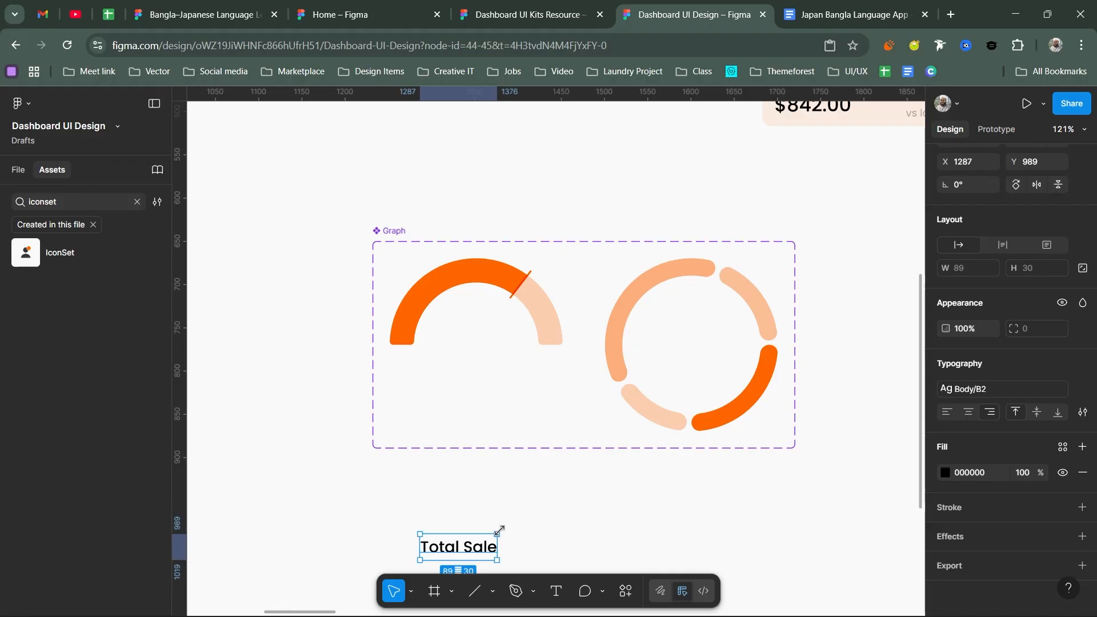
{"action": "left_click_drag", "start_coordinate": [500, 546], "coordinate": [711, 543]}
{"action": "left_click", "coordinate": [968, 412]}
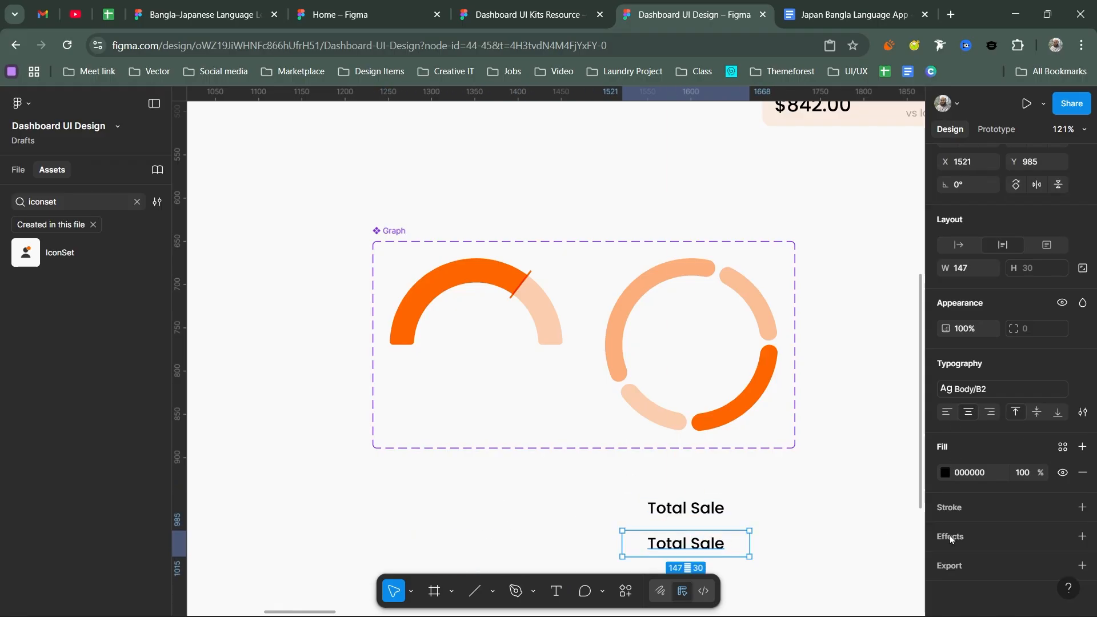
Step: Apply the H3 heading text style to the lower Total Sale line
{"action": "left_click", "coordinate": [971, 389]}
{"action": "scroll", "coordinate": [845, 485], "scroll_direction": "up", "scroll_amount": 3}
{"action": "left_click", "coordinate": [822, 484]}
{"action": "left_click", "coordinate": [971, 389]}
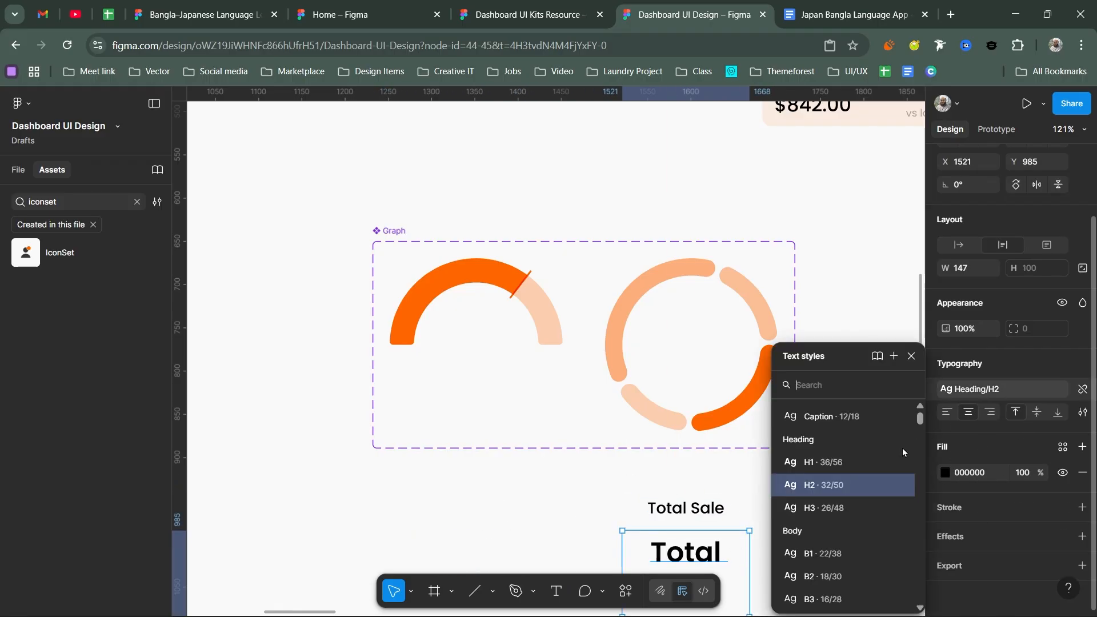
{"action": "left_click", "coordinate": [846, 508]}
Step: Wrap both Total Sale lines in a vertical auto layout with -8 spacing and place it inside the donut variant
{"action": "left_click", "coordinate": [704, 510], "text": "shift"}
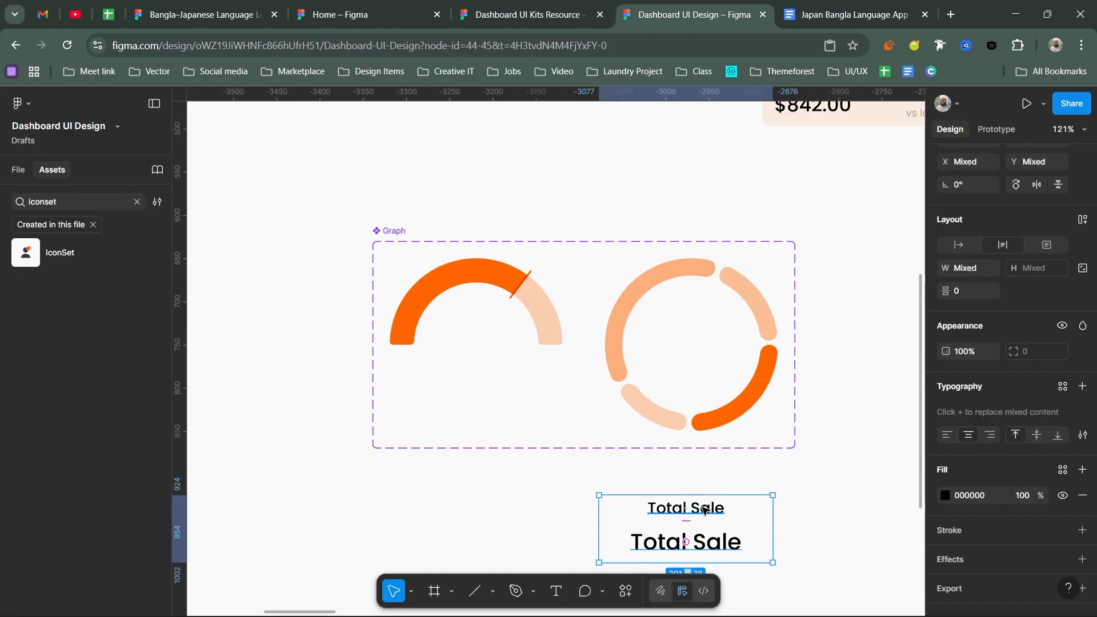
{"action": "key", "text": "shift+a"}
{"action": "left_click_drag", "start_coordinate": [704, 510], "coordinate": [709, 320]}
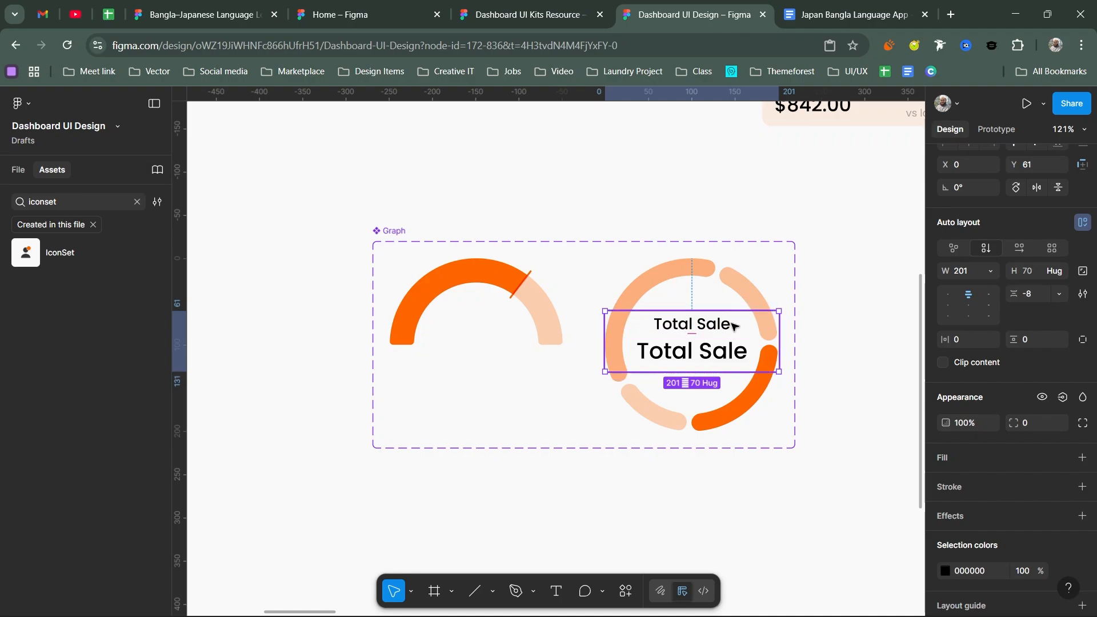
Step: Apply the Body/B4 text style to the upper Total Sale line in the donut
{"action": "left_click", "coordinate": [733, 327]}
{"action": "scroll", "coordinate": [733, 326], "scroll_direction": "up", "scroll_amount": 5}
{"action": "left_click", "coordinate": [965, 420]}
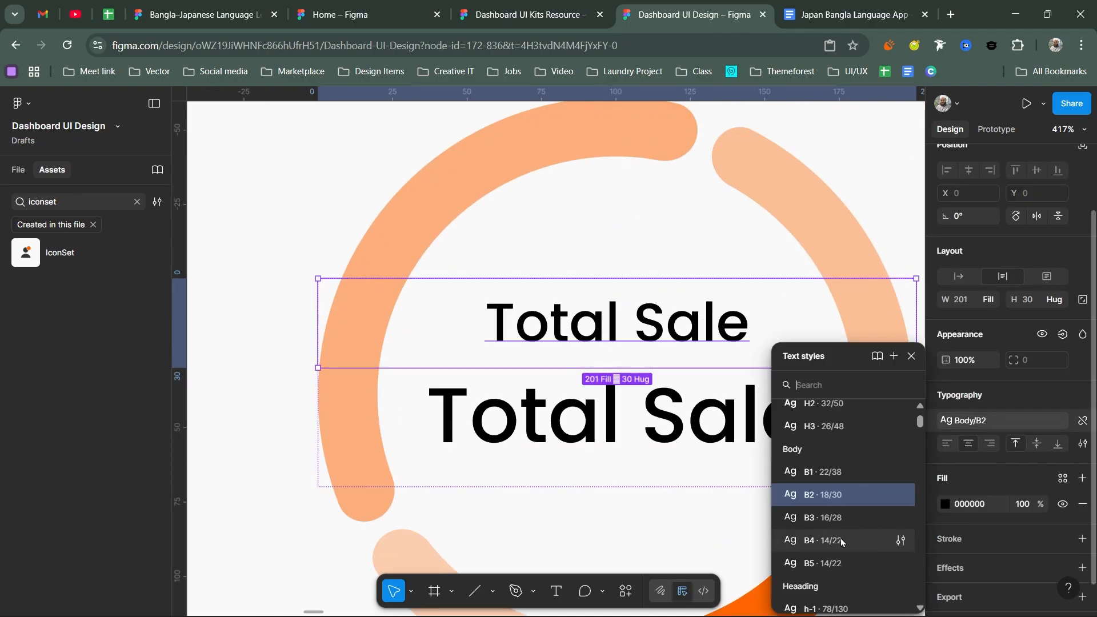
{"action": "left_click", "coordinate": [842, 542]}
{"action": "left_click", "coordinate": [965, 421]}
{"action": "left_click", "coordinate": [832, 532]}
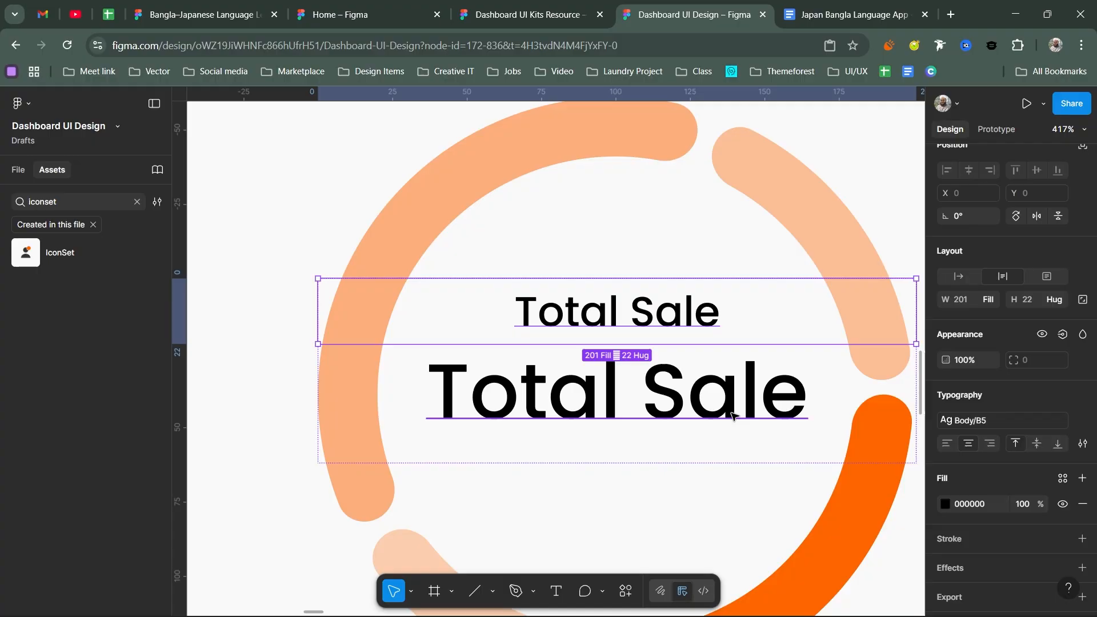
{"action": "left_click", "coordinate": [965, 420]}
{"action": "left_click", "coordinate": [725, 400]}
Step: Apply the Body/B1 text style to the lower Total Sale line in the donut
{"action": "left_click", "coordinate": [722, 394]}
{"action": "left_click", "coordinate": [965, 420]}
{"action": "left_click", "coordinate": [832, 594]}
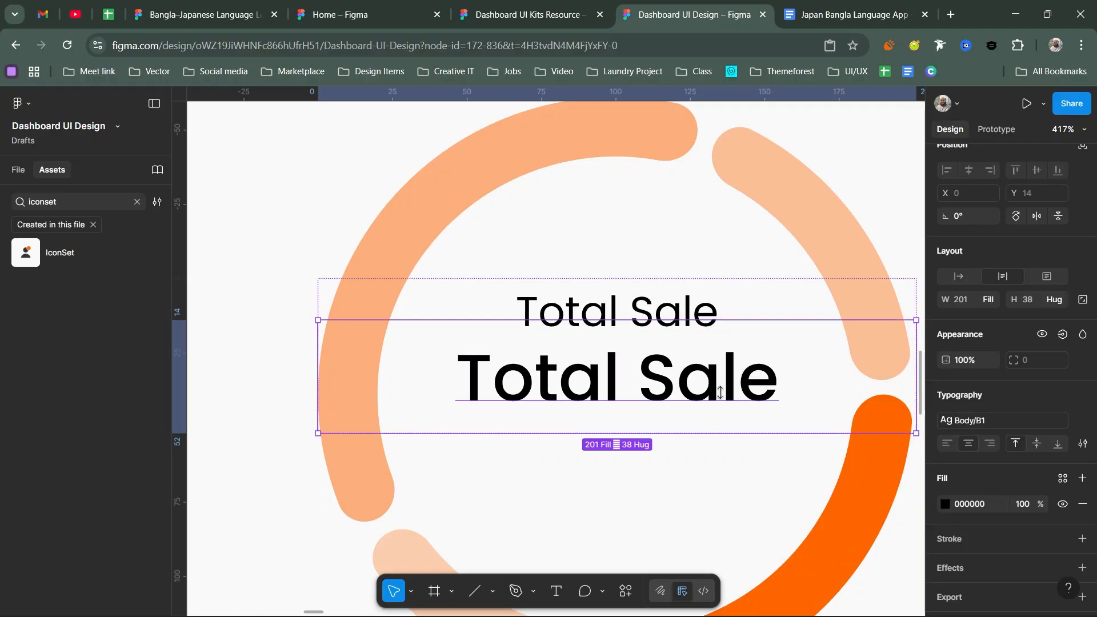
Step: Narrow the Total Sale text frame to 151 wide and centre it in the donut
{"action": "key", "text": "Escape"}
{"action": "scroll", "coordinate": [720, 393], "scroll_direction": "down", "scroll_amount": 10}
{"action": "scroll", "coordinate": [660, 405], "scroll_direction": "up", "scroll_amount": 8}
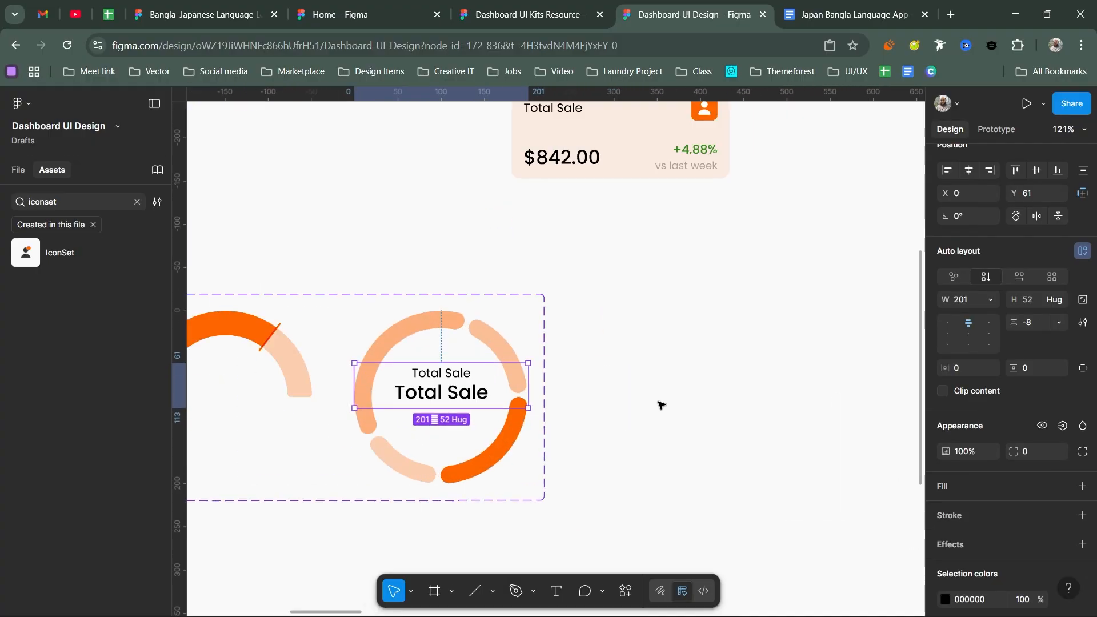
{"action": "scroll", "coordinate": [661, 405], "scroll_direction": "left", "scroll_amount": 5}
{"action": "left_click_drag", "start_coordinate": [697, 389], "coordinate": [674, 394]}
{"action": "scroll", "coordinate": [973, 222], "scroll_direction": "up", "scroll_amount": 2}
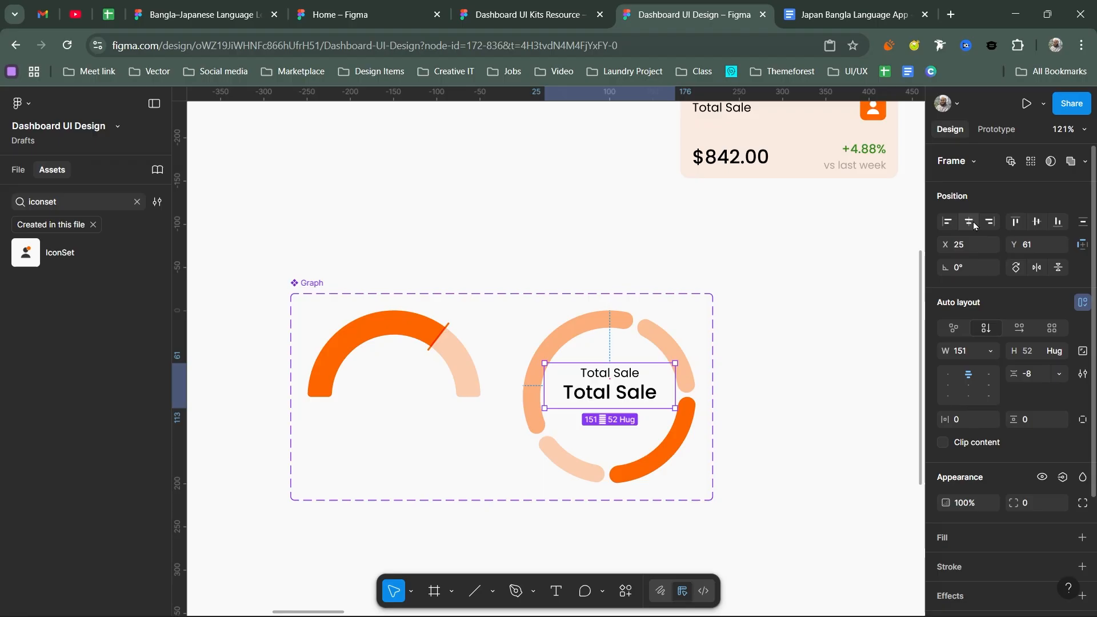
Step: Duplicate the Total Sale text frame into the half-circle gauge variant
{"action": "left_click", "coordinate": [883, 343]}
{"action": "scroll", "coordinate": [883, 343], "scroll_direction": "left", "scroll_amount": 5}
{"action": "left_click_drag", "start_coordinate": [768, 377], "coordinate": [559, 383]}
Step: Switch the Graph instance in Slide 1's Top Categories card to the Default variant
{"action": "scroll", "coordinate": [784, 375], "scroll_direction": "down", "scroll_amount": 10}
{"action": "left_click", "coordinate": [857, 368]}
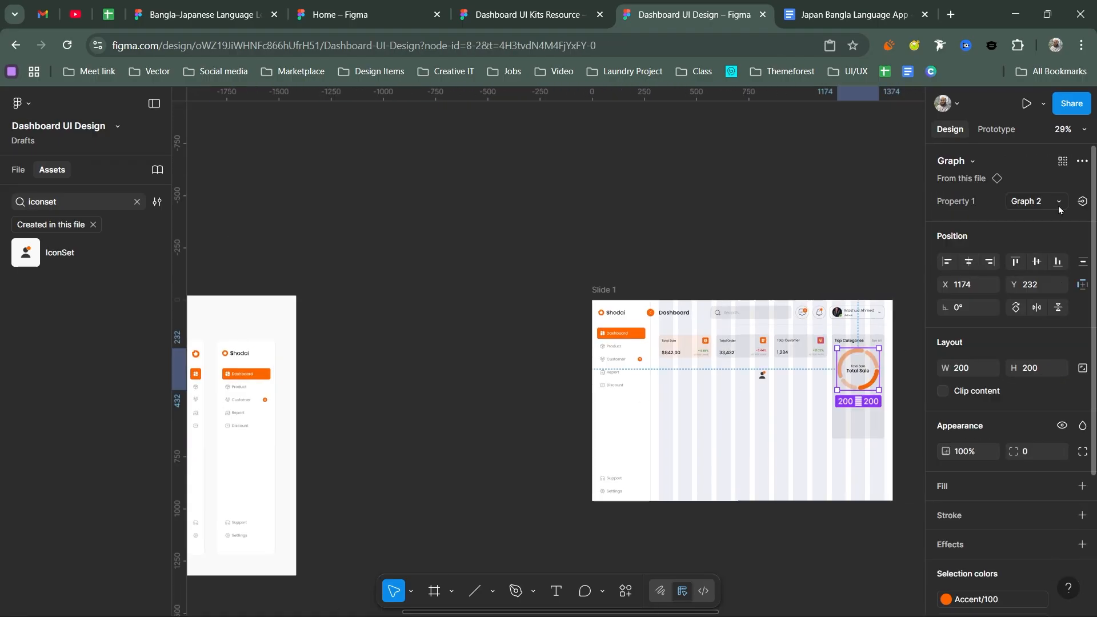
{"action": "left_click", "coordinate": [1058, 201]}
{"action": "left_click", "coordinate": [966, 189]}
Step: Apply the Body/B2 text style to the lower Total Sale line in the Graph component's donut variant
{"action": "scroll", "coordinate": [871, 345], "scroll_direction": "up", "scroll_amount": 5}
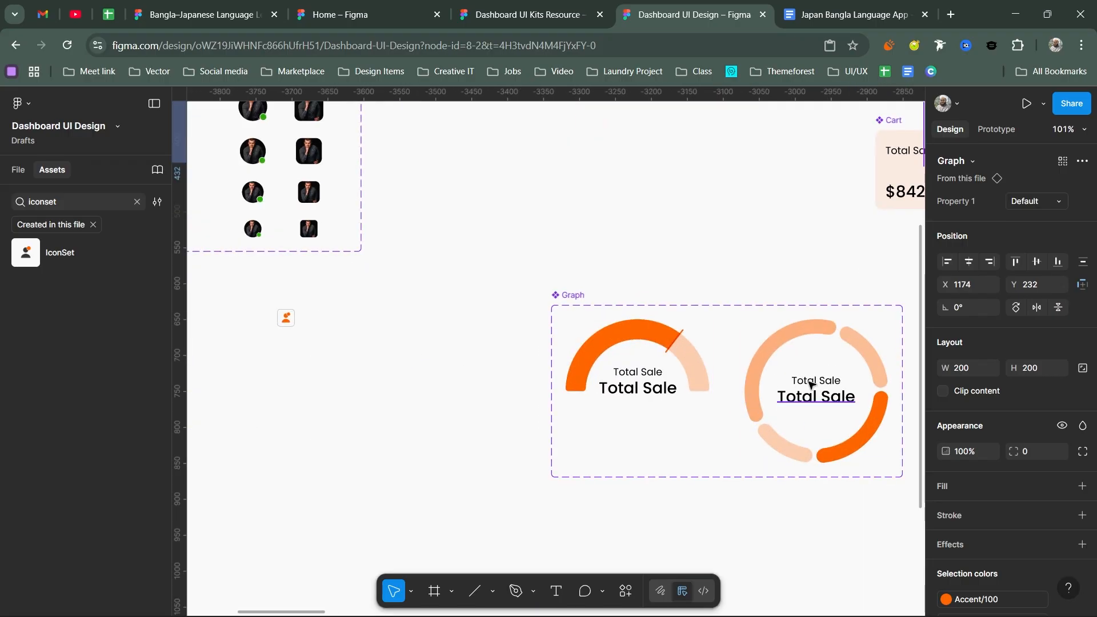
{"action": "double_click", "coordinate": [815, 393]}
{"action": "left_click", "coordinate": [971, 501]}
{"action": "left_click", "coordinate": [823, 562]}
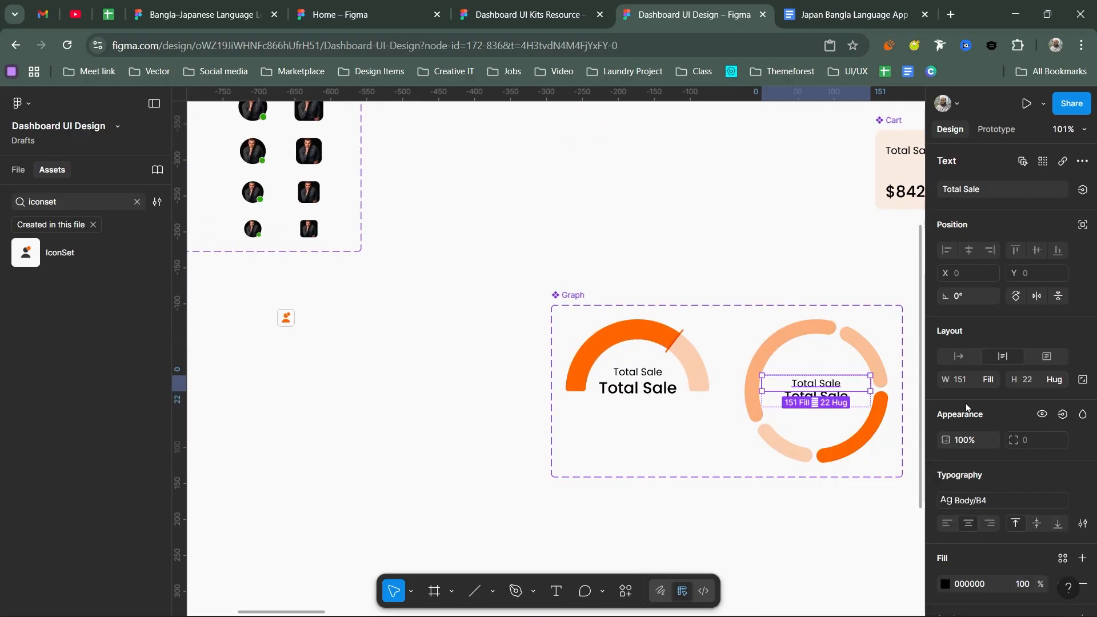
Step: Apply the Caption text style to the upper Total Sale line in the Graph component's donut variant
{"action": "left_click", "coordinate": [982, 500]}
{"action": "left_click", "coordinate": [847, 424]}
{"action": "left_click", "coordinate": [845, 431]}
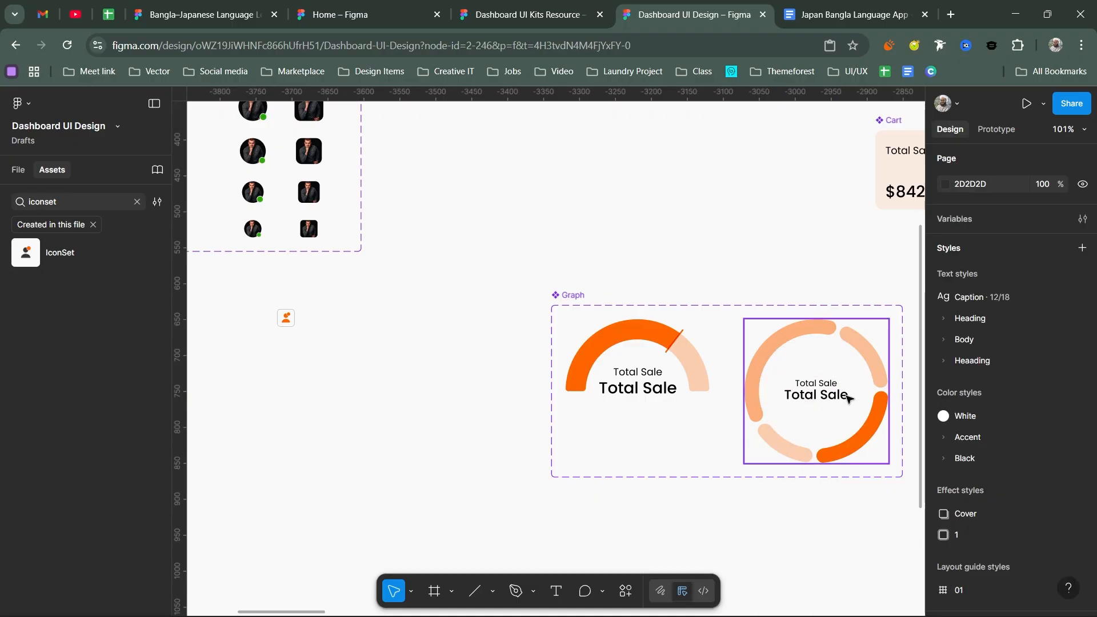
Step: Set the vertical spacing between the two Total Sale lines in the donut's text frame to 0
{"action": "left_click", "coordinate": [816, 392]}
{"action": "key", "text": "Up"}
{"action": "key", "text": "Up"}
{"action": "key", "text": "Up"}
{"action": "key", "text": "Up"}
{"action": "key", "text": "Up"}
{"action": "key", "text": "Up"}
{"action": "key", "text": "Up"}
{"action": "key", "text": "Up"}
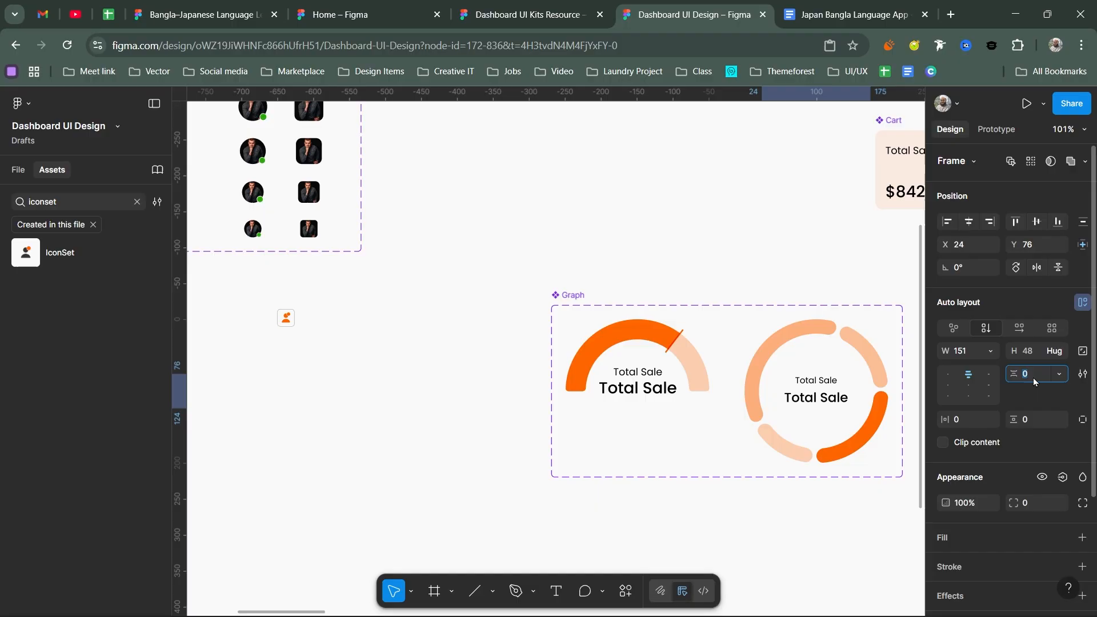
Step: Replace the gauge variant's text frame with a copy of the donut's, placing the larger Total Sale line above the smaller one
{"action": "left_click", "coordinate": [639, 387]}
{"action": "key", "text": "Delete"}
{"action": "left_click", "coordinate": [816, 395]}
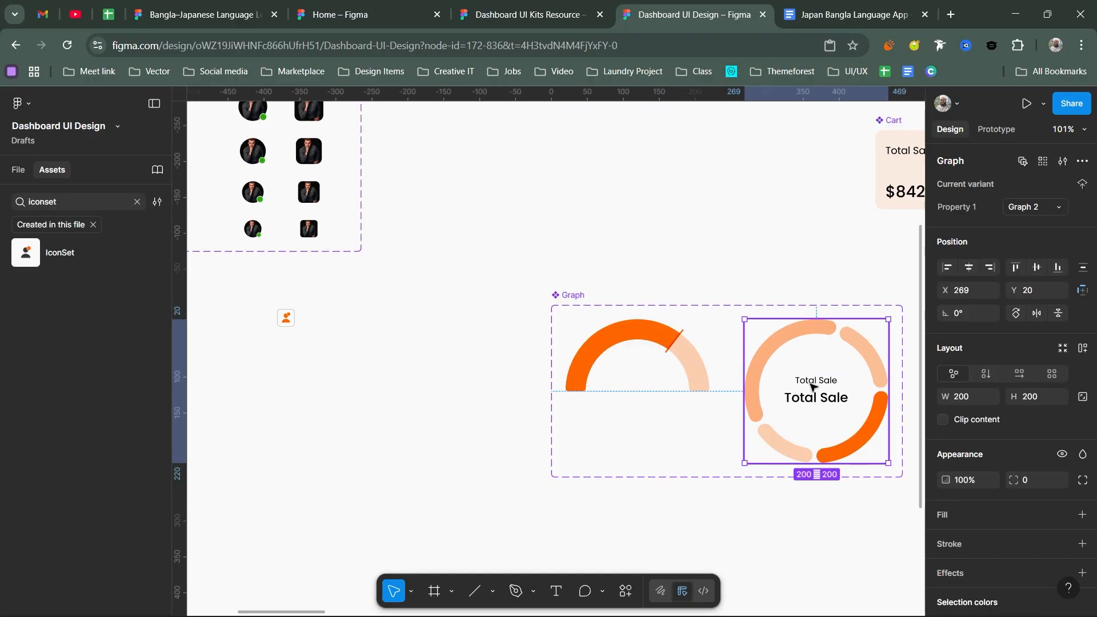
{"action": "left_click_drag", "start_coordinate": [815, 394], "coordinate": [628, 388]}
{"action": "left_click", "coordinate": [645, 400]}
{"action": "key", "text": "Escape"}
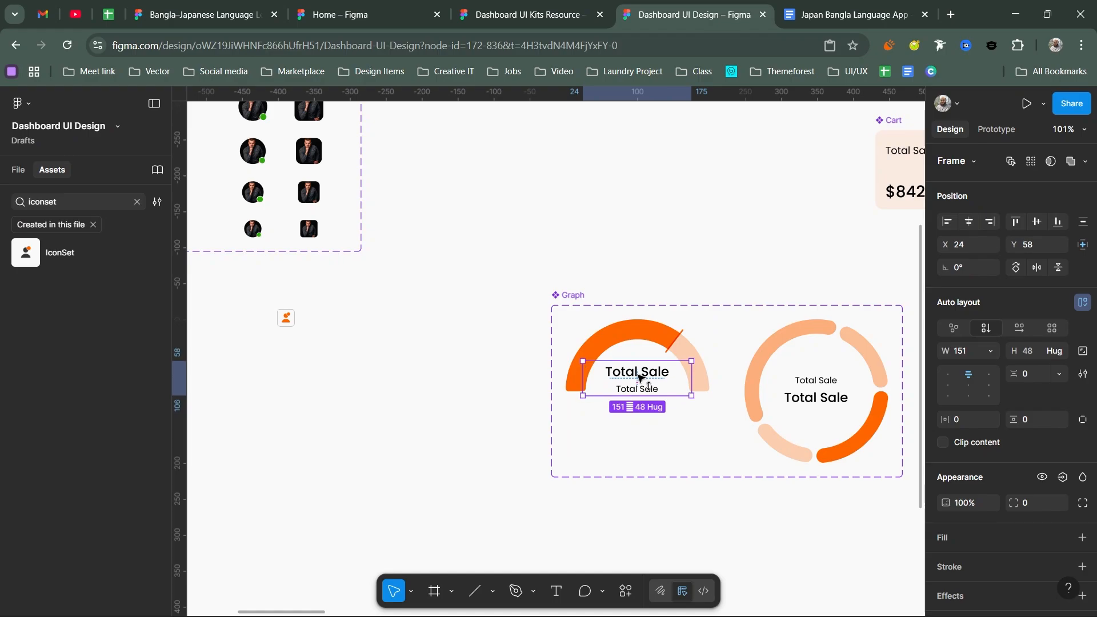
{"action": "left_click", "coordinate": [824, 384]}
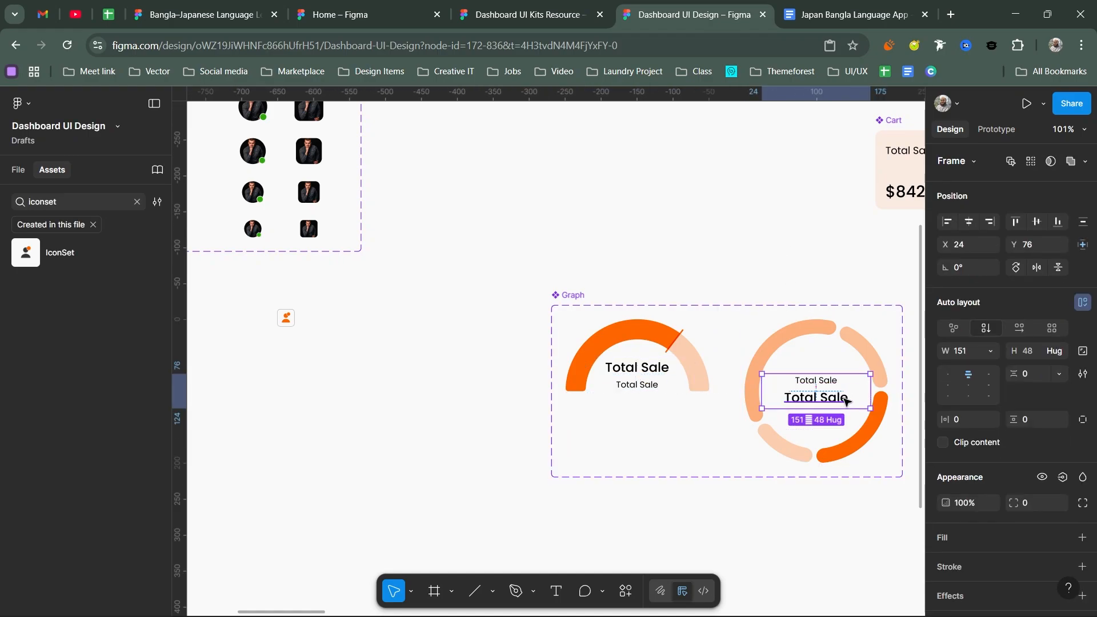
{"action": "left_click", "coordinate": [839, 396]}
{"action": "left_click", "coordinate": [966, 500]}
{"action": "left_click", "coordinate": [900, 494]}
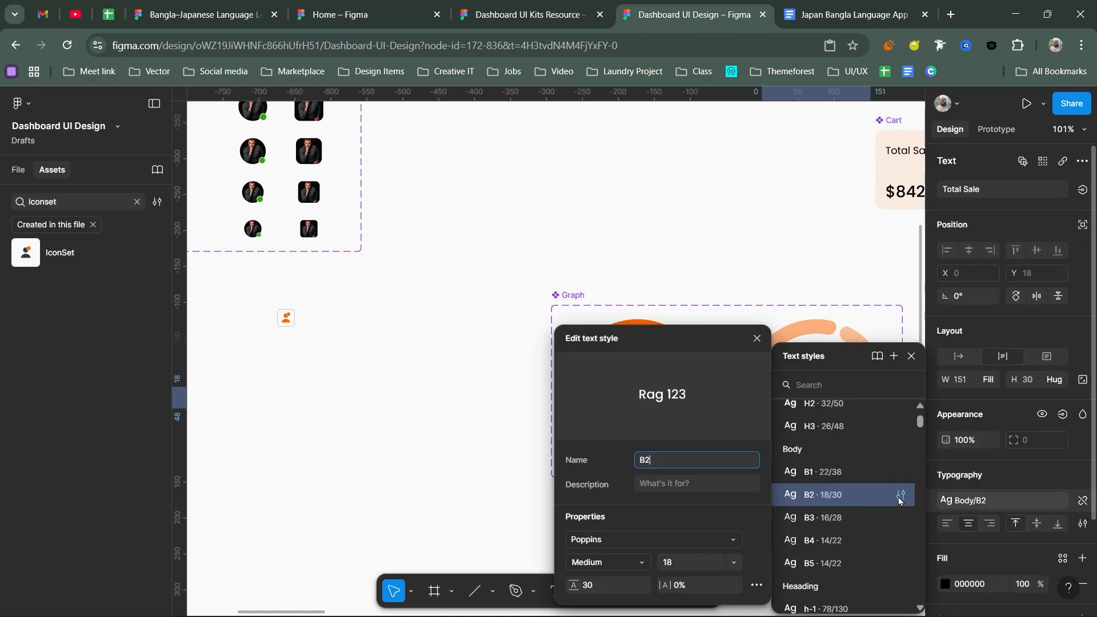
{"action": "key", "text": "Escape"}
{"action": "key", "text": "Escape"}
Step: Switch the Graph instance in Slide 1's Top Categories card to the Graph 2 variant
{"action": "scroll", "coordinate": [317, 351], "scroll_direction": "down", "scroll_amount": 5}
{"action": "key", "text": "Page_Down"}
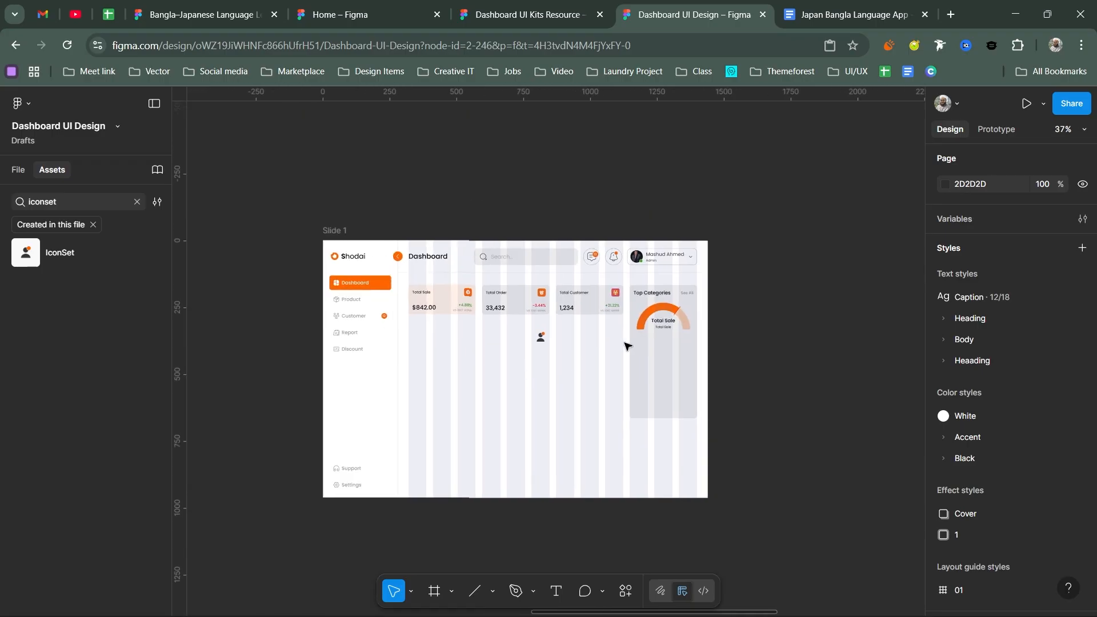
{"action": "key", "text": "shift+2"}
{"action": "left_click", "coordinate": [860, 292]}
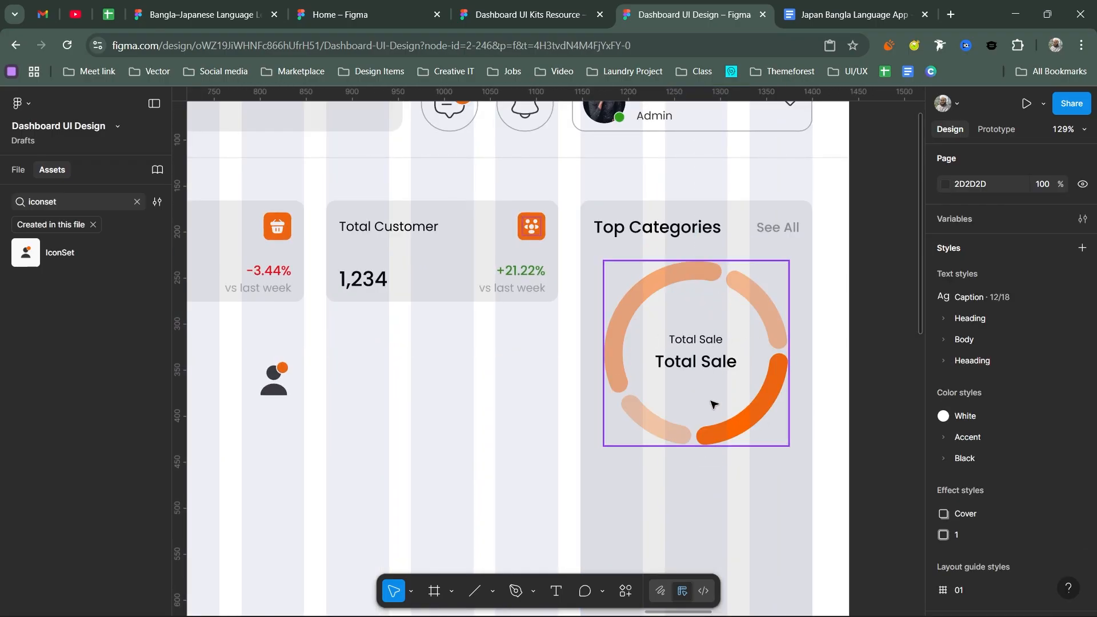
{"action": "scroll", "coordinate": [689, 362], "scroll_direction": "down", "scroll_amount": 1}
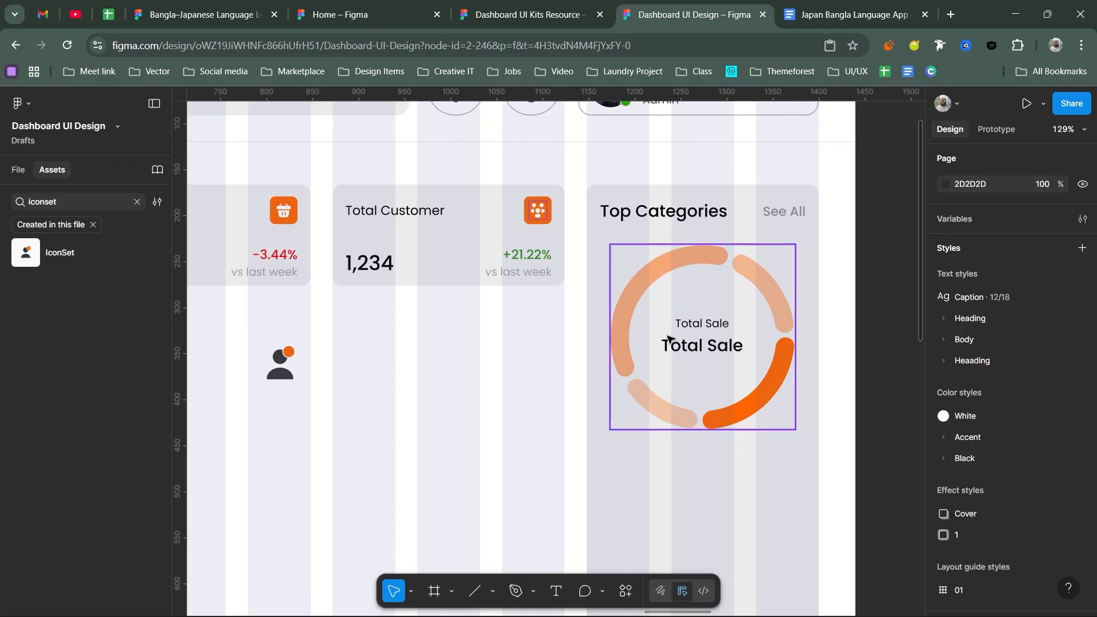
Step: Change the lower Total Sale line inside the Top Categories donut to $33,444.00
{"action": "key", "text": "ctrl"}
{"action": "left_click", "coordinate": [707, 327]}
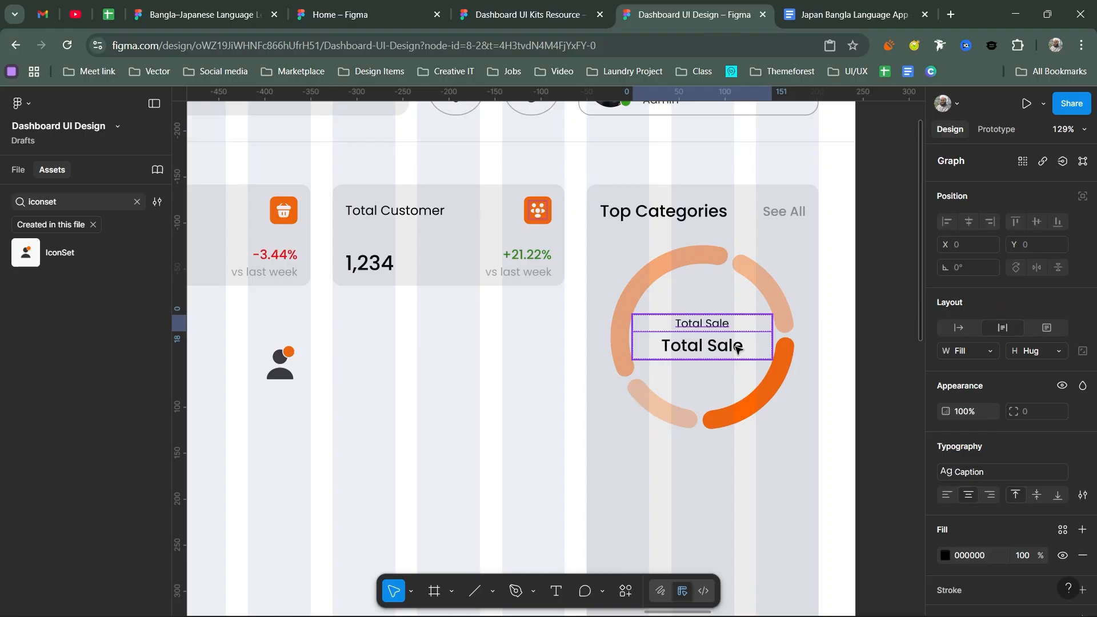
{"action": "double_click", "coordinate": [718, 353]}
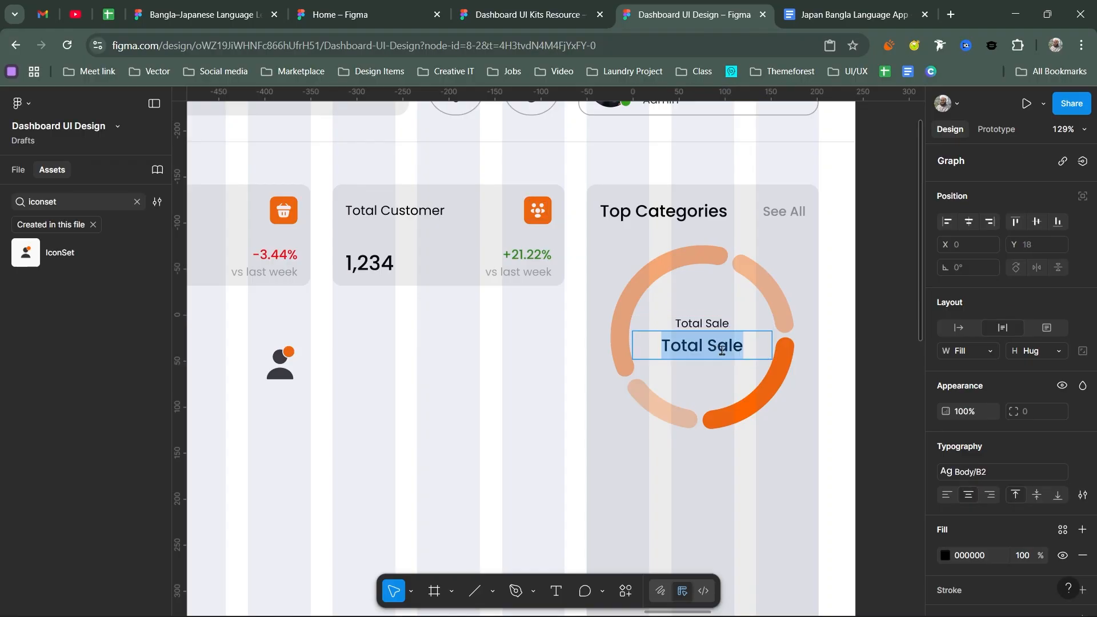
{"action": "type", "text": "#"}
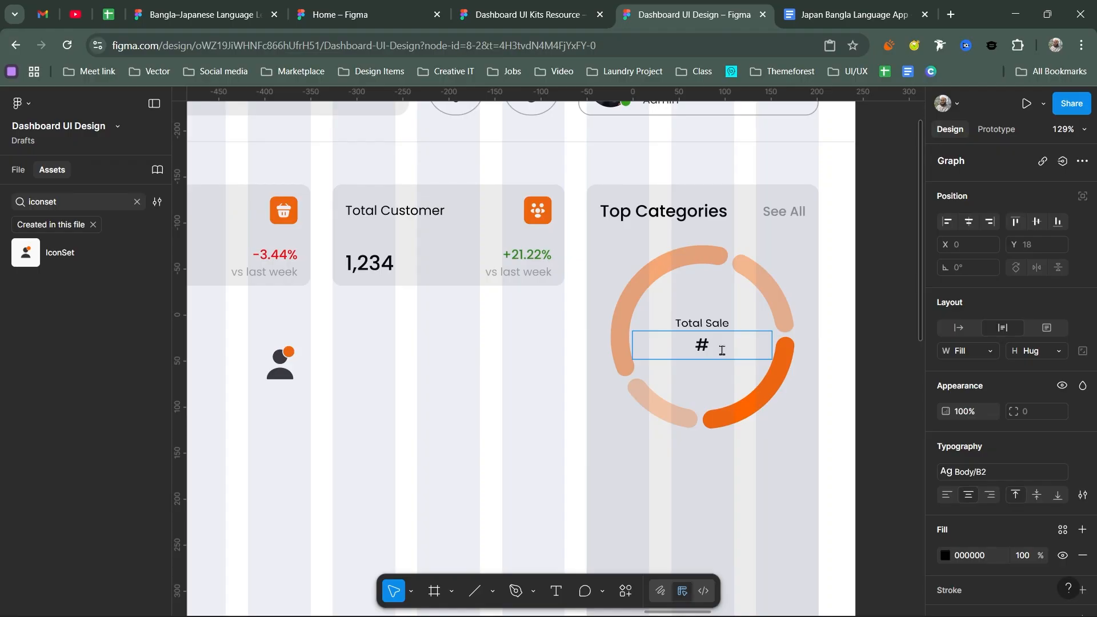
{"action": "key", "text": "BackSpace"}
{"action": "type", "text": "$33,444.000"}
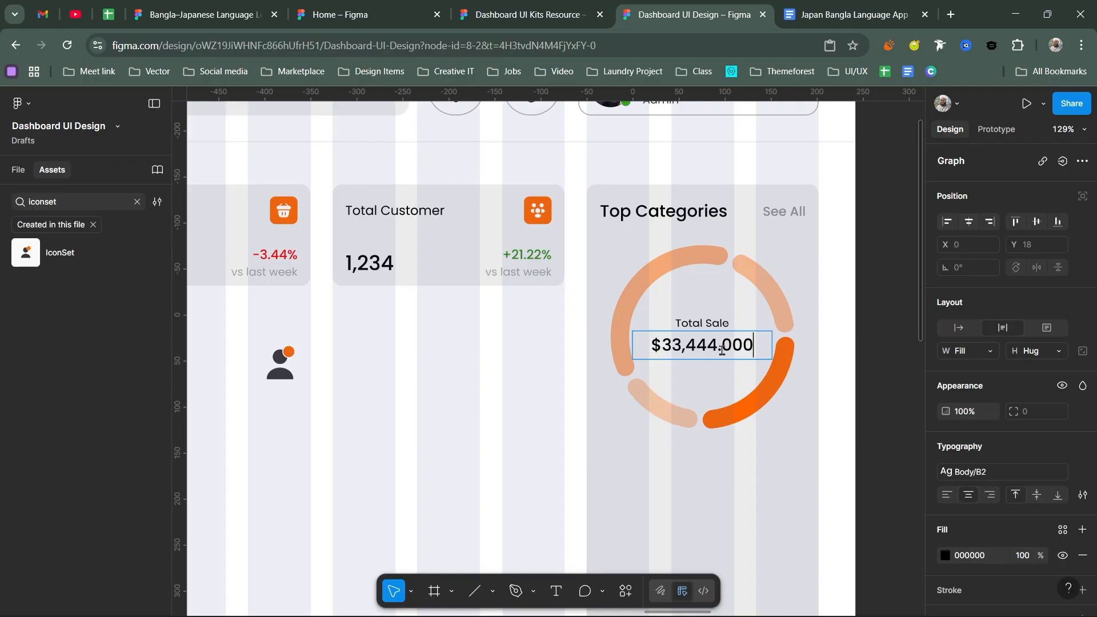
{"action": "key", "text": "BackSpace"}
{"action": "key", "text": "Escape"}
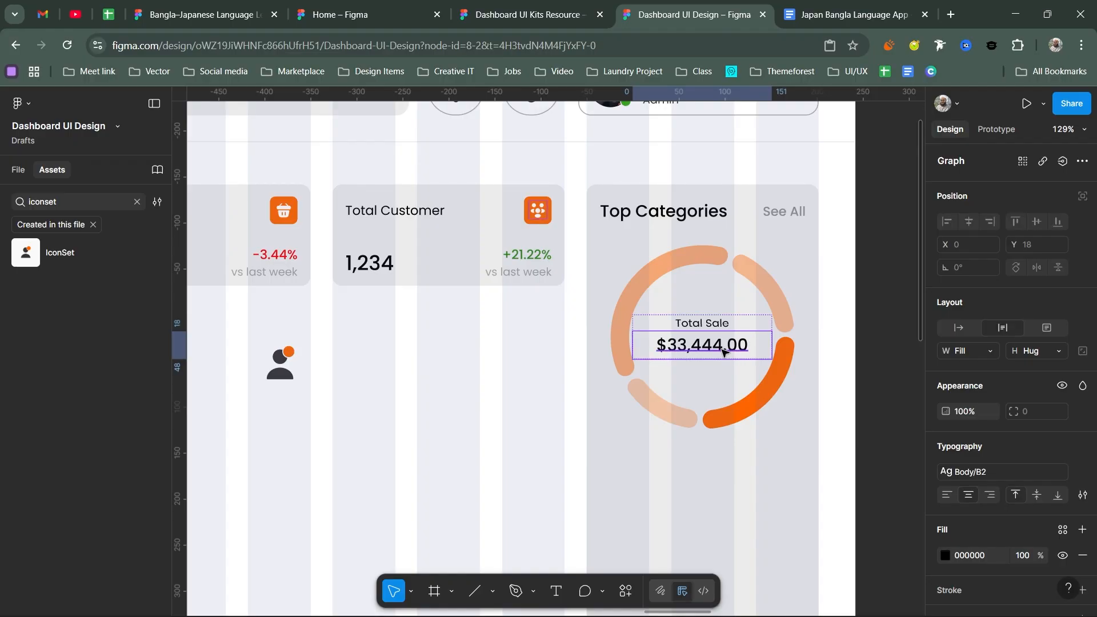
Step: Hide the editor interface and view the whole Slide 1 dashboard
{"action": "left_click", "coordinate": [847, 443]}
{"action": "left_click_drag", "start_coordinate": [803, 425], "coordinate": [756, 302]}
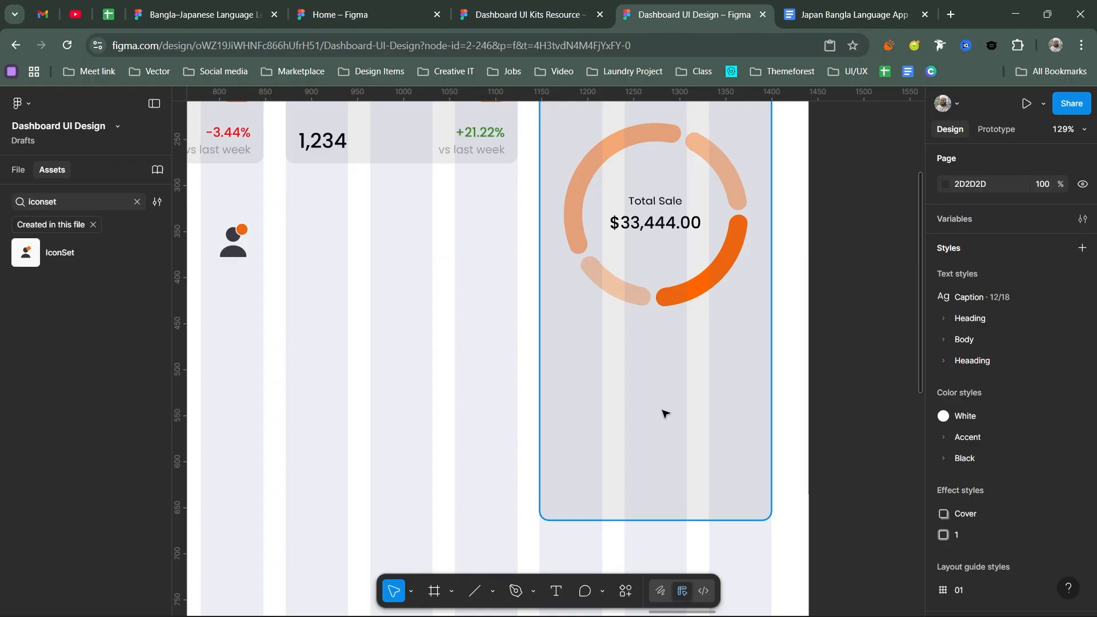
{"action": "scroll", "coordinate": [663, 412], "scroll_direction": "down", "scroll_amount": 6}
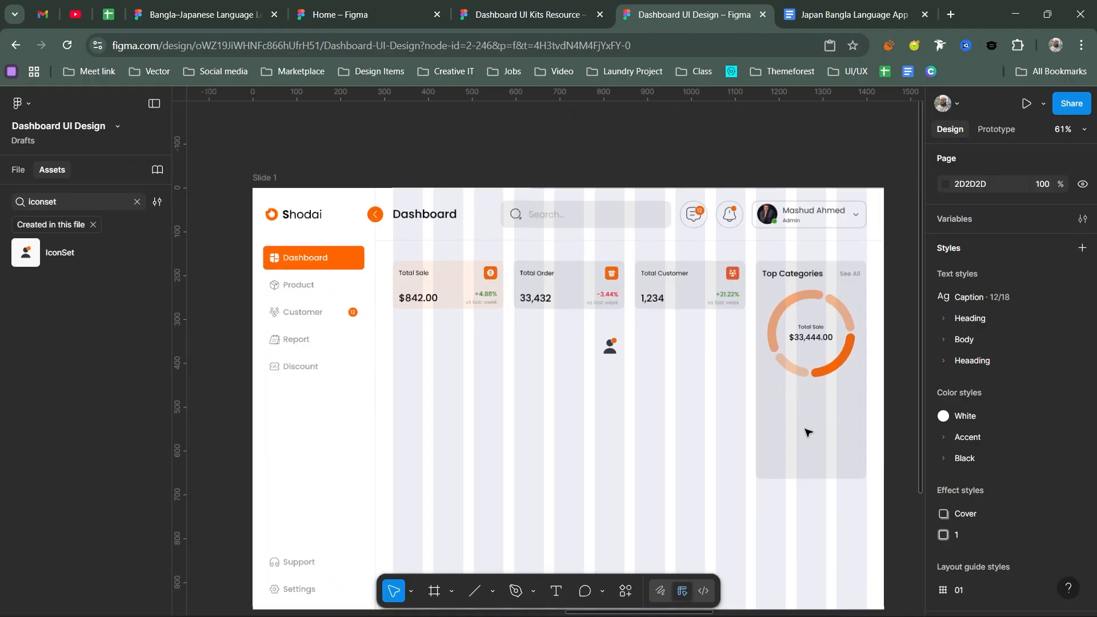
{"action": "left_click_drag", "start_coordinate": [808, 431], "coordinate": [779, 396]}
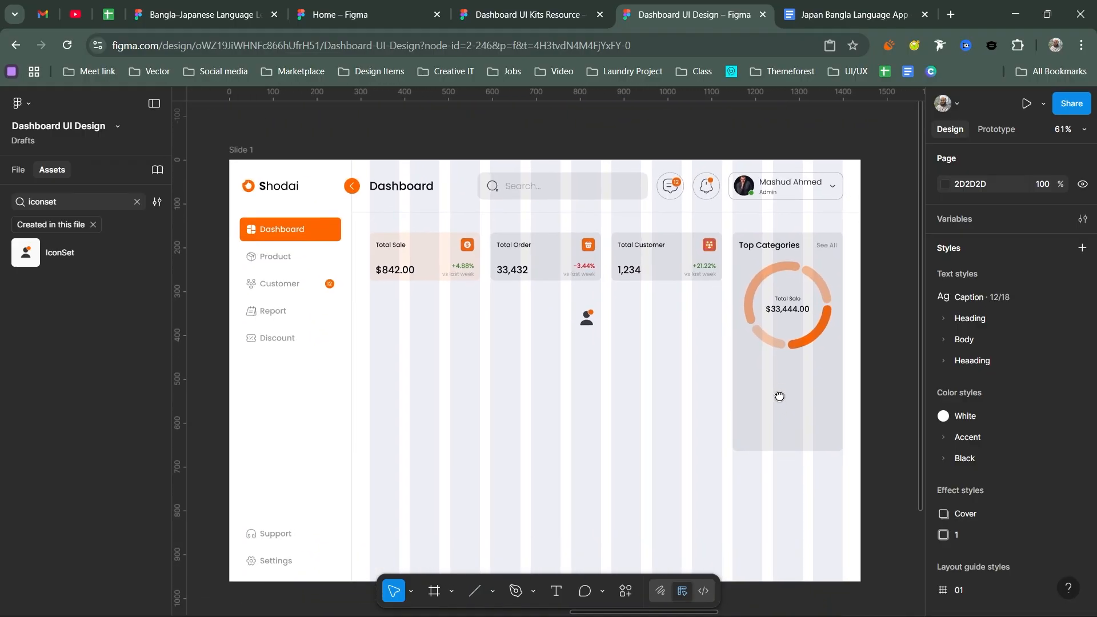
{"action": "key", "text": "ctrl+backslash"}
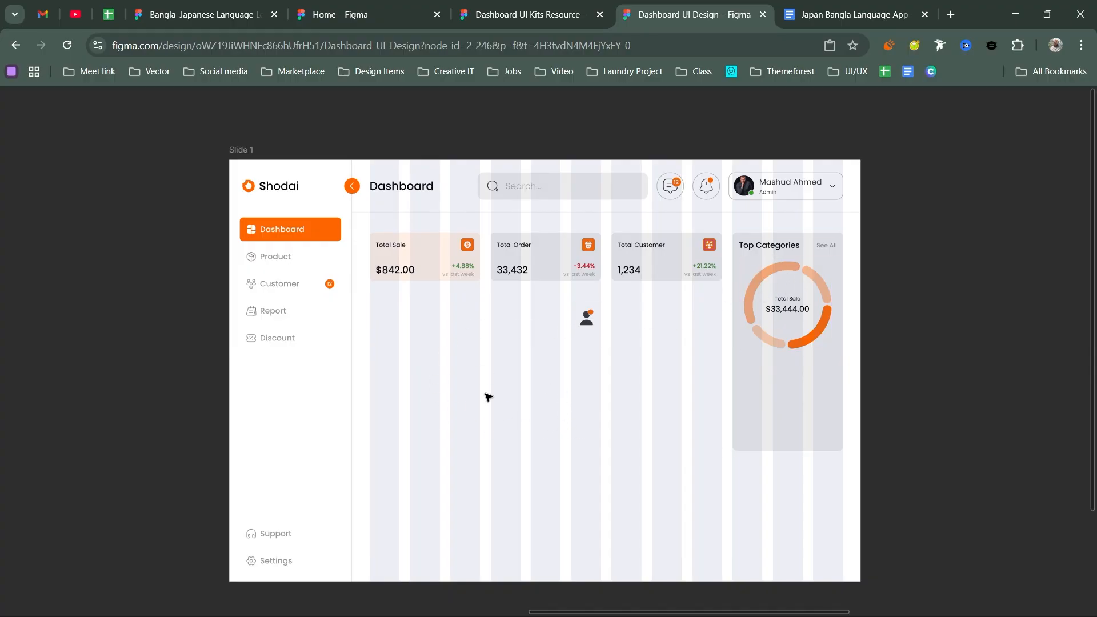
Step: Examine the line chart variants in the Dashboard UI Kits Resource file and return to the dashboard design
{"action": "left_click", "coordinate": [520, 17]}
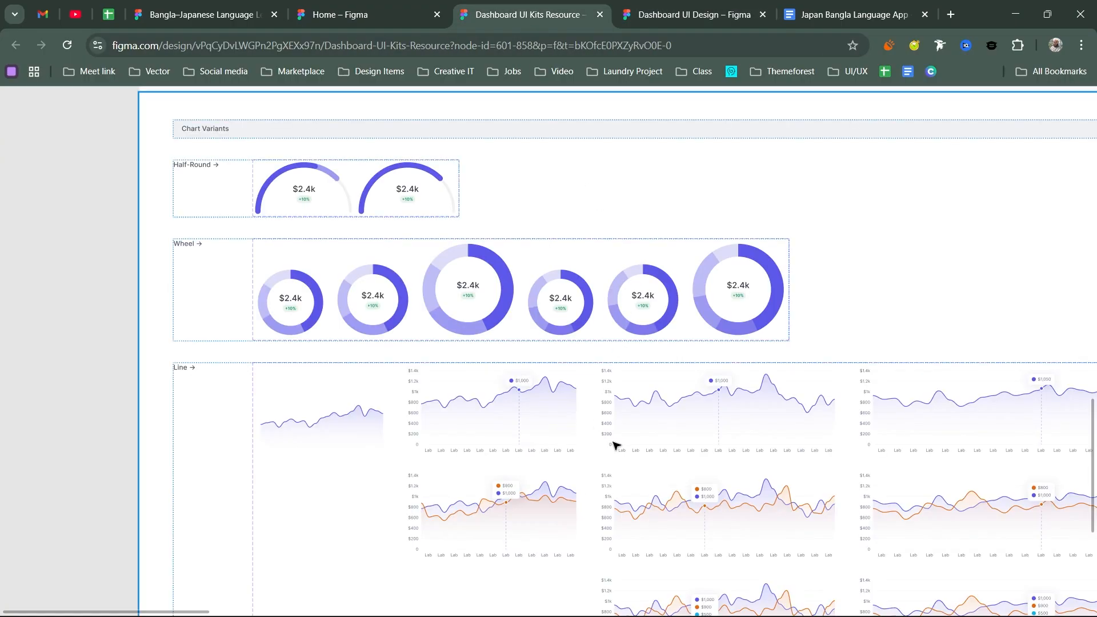
{"action": "scroll", "coordinate": [606, 337], "scroll_direction": "down", "scroll_amount": 3}
{"action": "scroll", "coordinate": [595, 318], "scroll_direction": "right", "scroll_amount": 2}
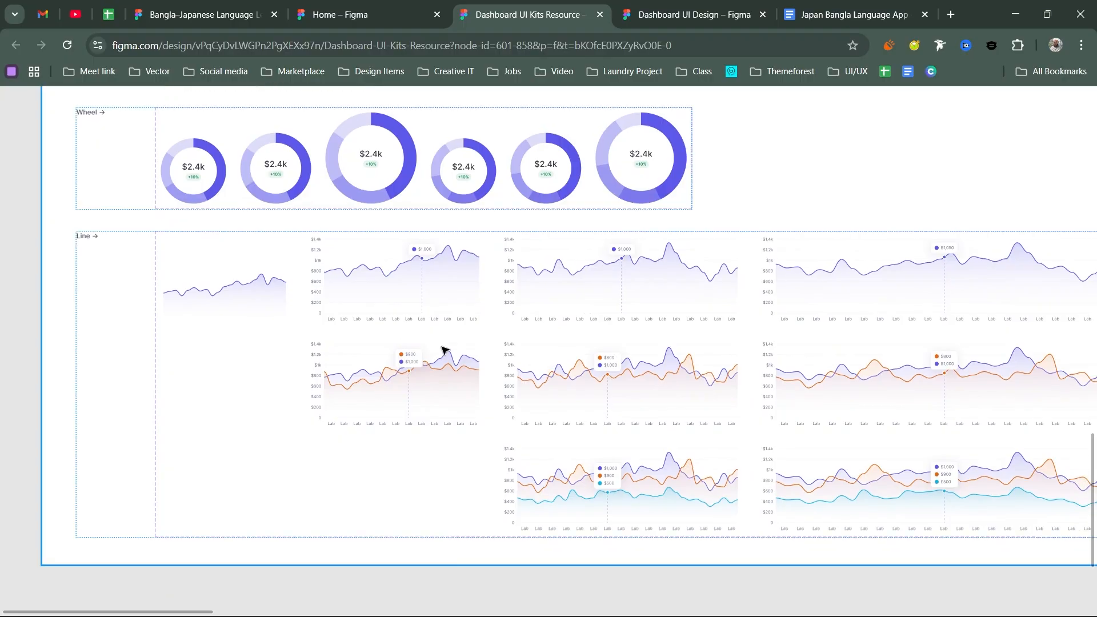
{"action": "scroll", "coordinate": [696, 358], "scroll_direction": "right", "scroll_amount": 3}
{"action": "scroll", "coordinate": [697, 358], "scroll_direction": "down", "scroll_amount": 1}
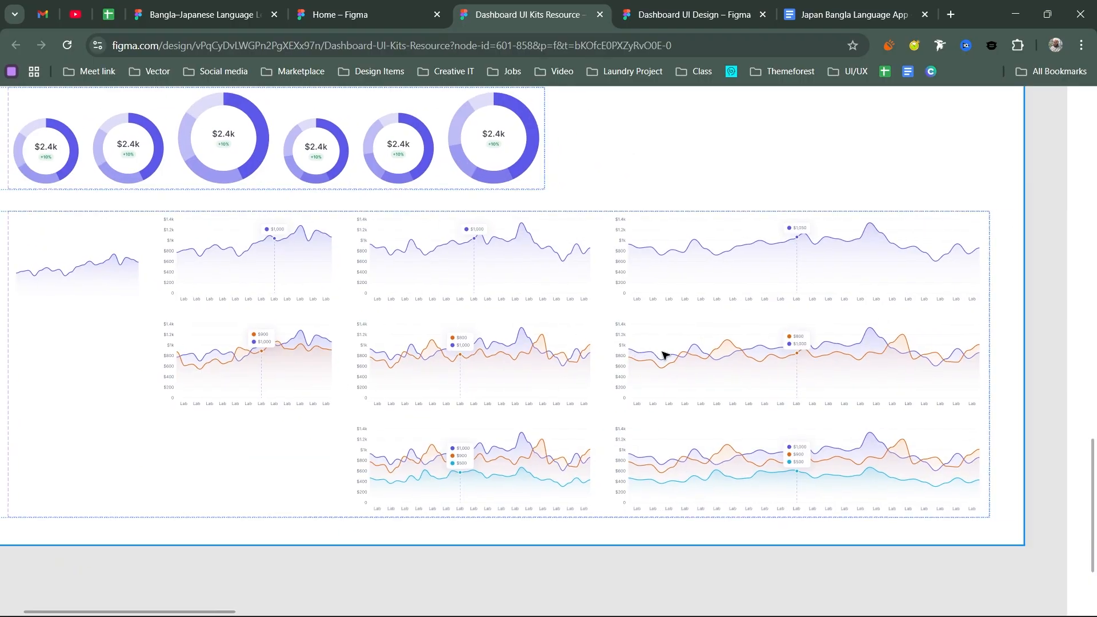
{"action": "key", "text": "ctrl+Tab"}
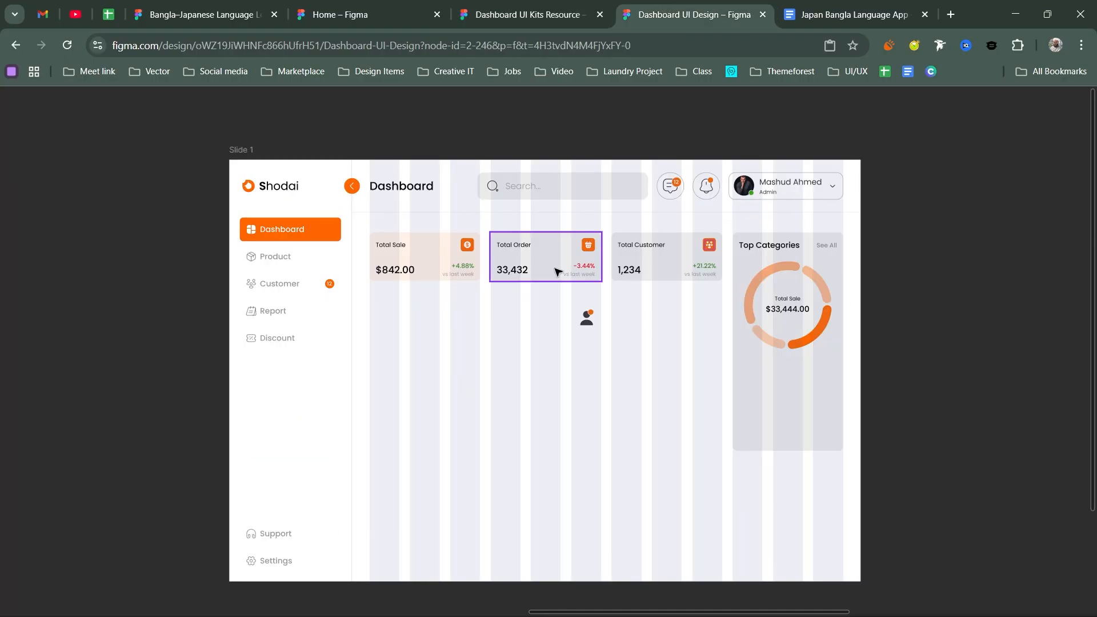